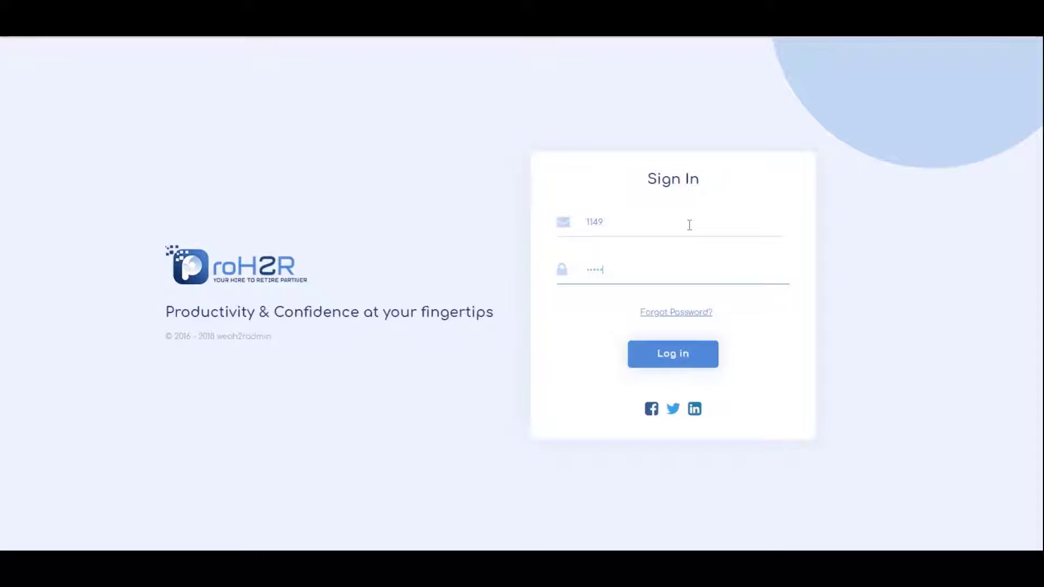
Sign in as admin and expand the sidebar's Organization menu
{"action": "left_click", "coordinate": [684, 353]}
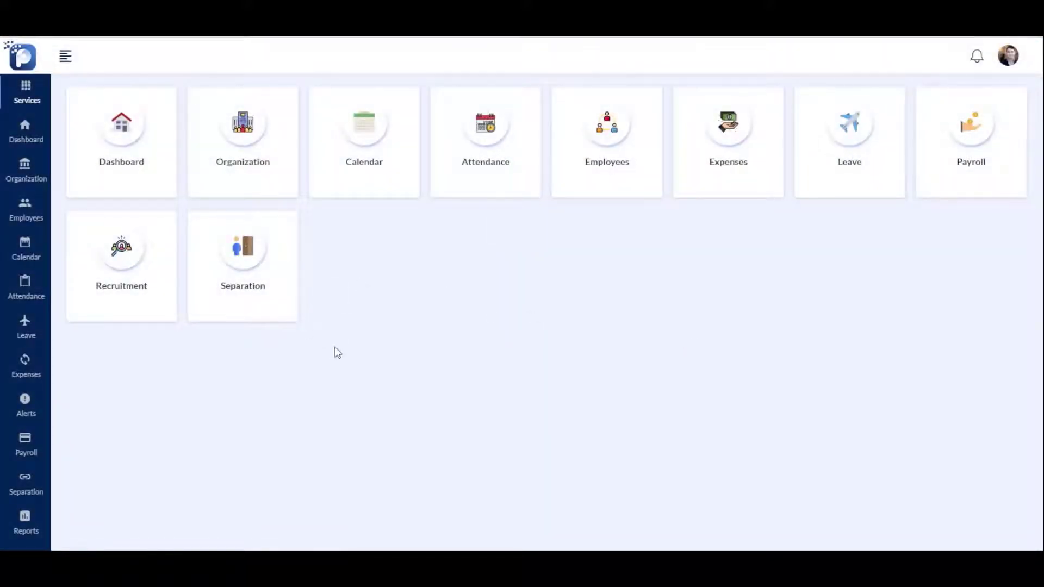
{"action": "left_click", "coordinate": [65, 60]}
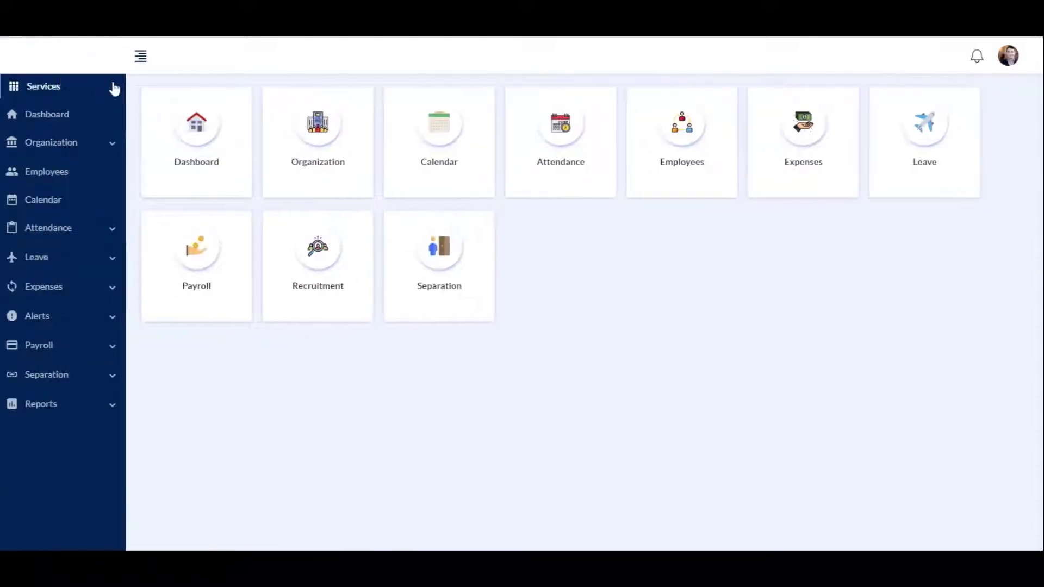
{"action": "left_click", "coordinate": [50, 148]}
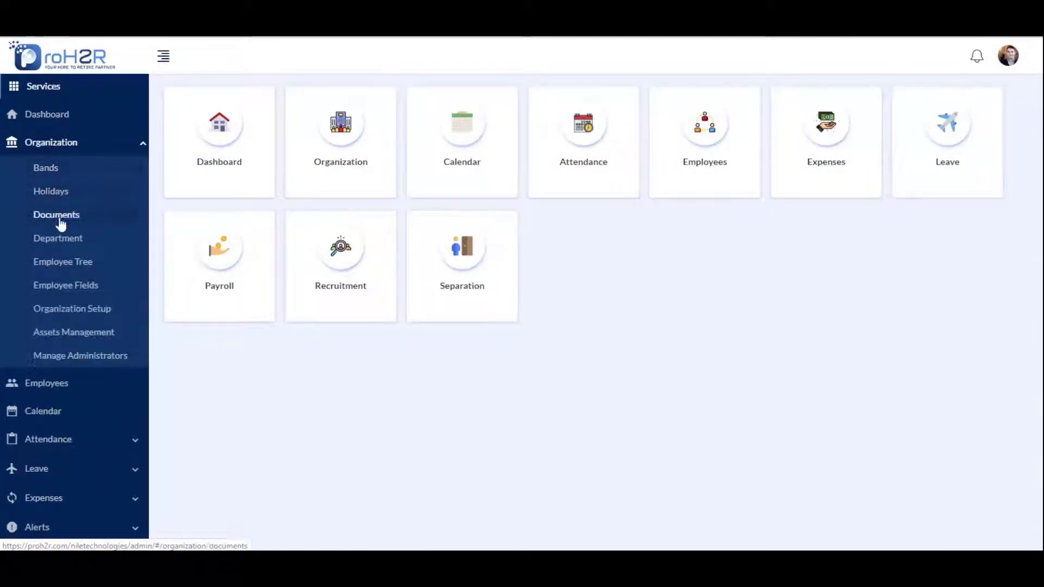
On the Organization Setup page, upload the NILE image as the company logo
{"action": "left_click", "coordinate": [60, 311]}
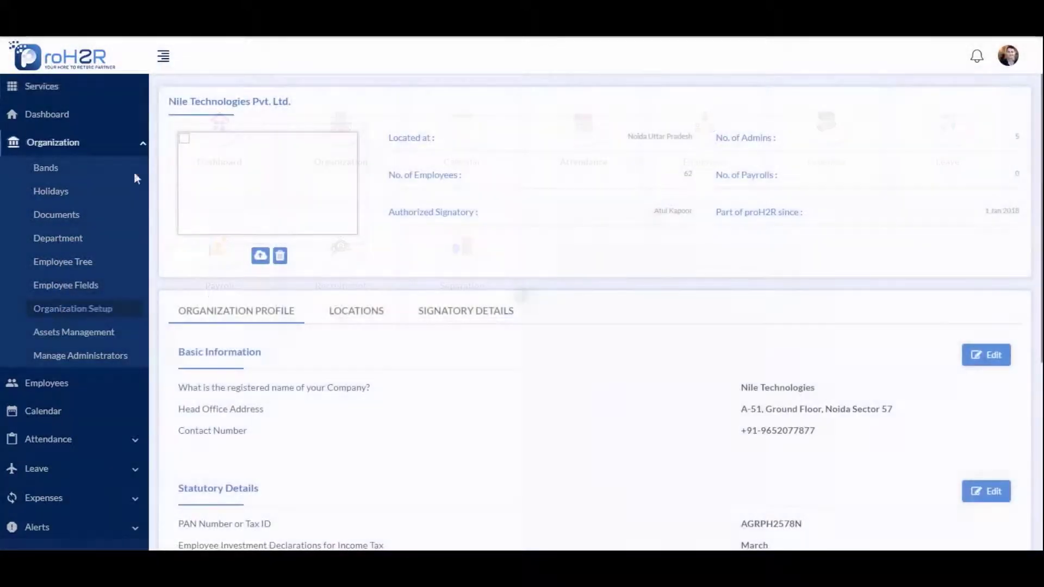
{"action": "left_click", "coordinate": [163, 57]}
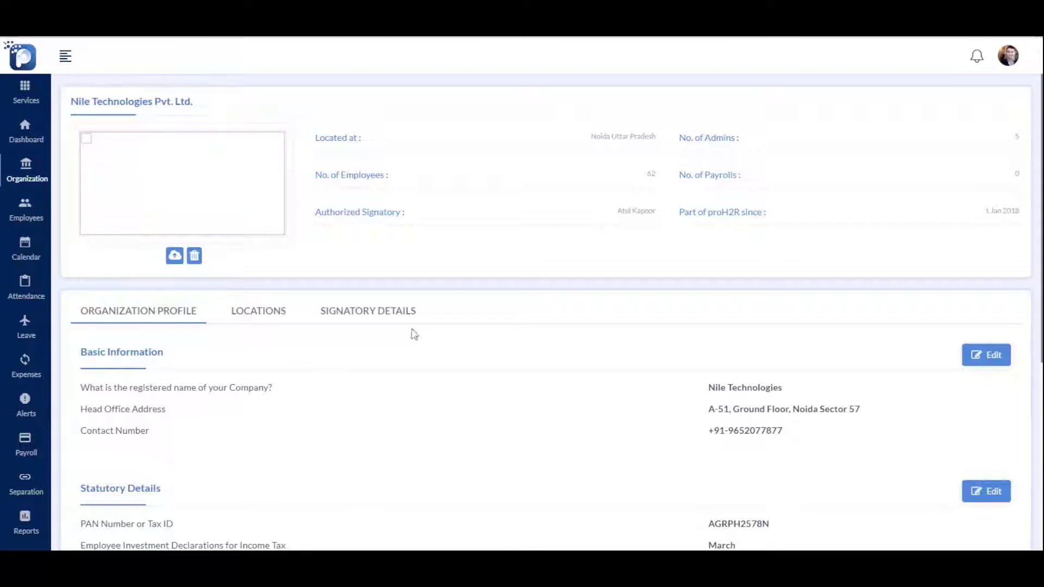
{"action": "mouse_move", "coordinate": [239, 157]}
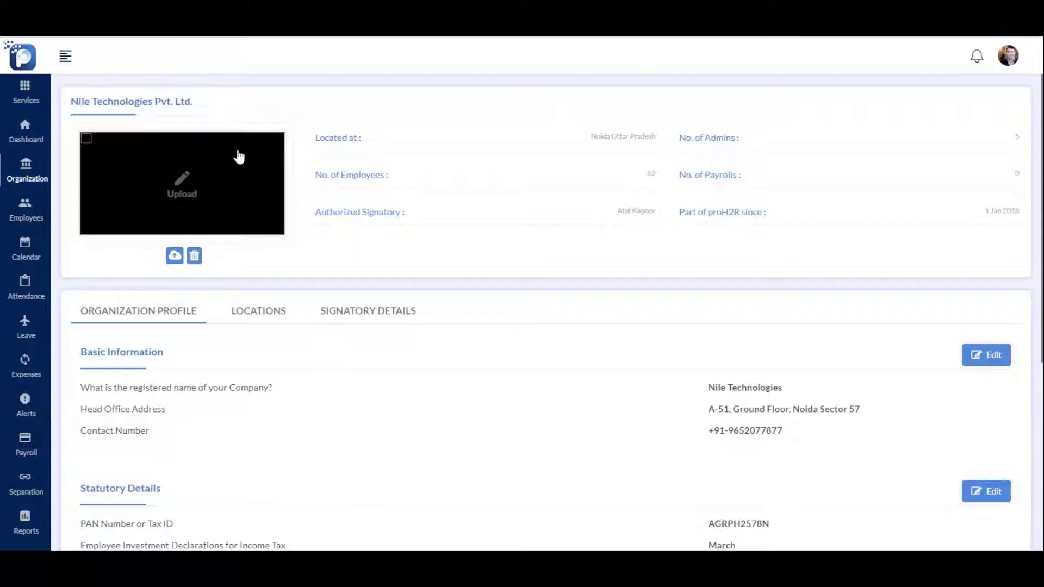
{"action": "left_click", "coordinate": [177, 198]}
{"action": "left_click", "coordinate": [416, 284]}
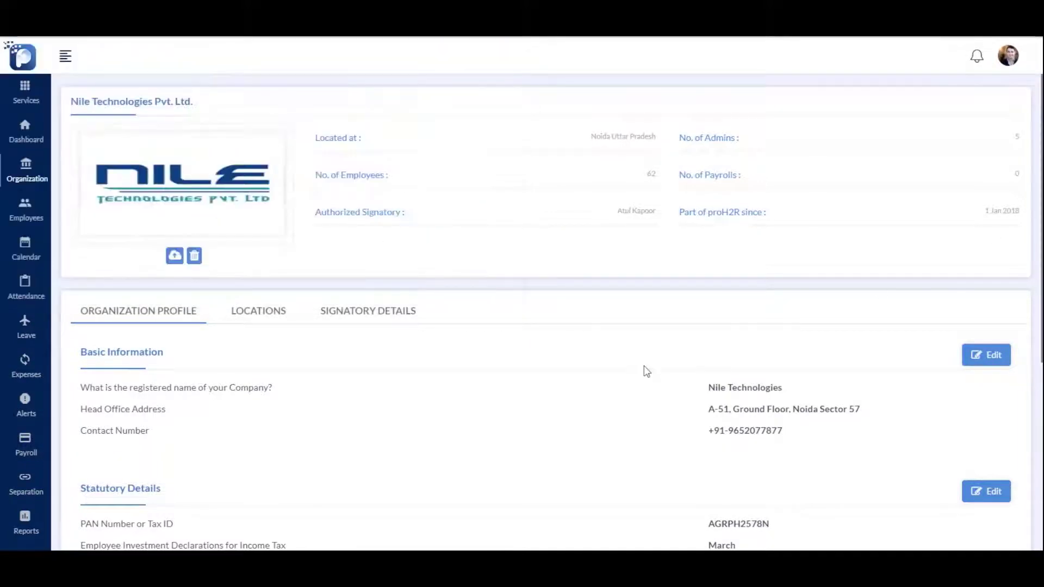
Update the company's PAN number in the statutory details and save it
{"action": "scroll", "coordinate": [644, 366], "scroll_direction": "down", "scroll_amount": 3}
{"action": "scroll", "coordinate": [560, 340], "scroll_direction": "down", "scroll_amount": 3}
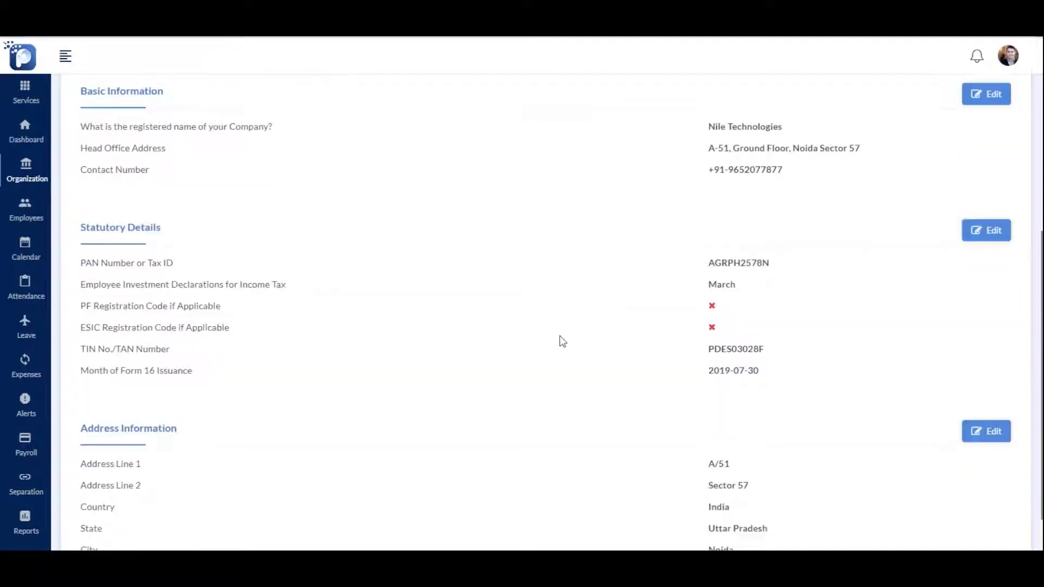
{"action": "scroll", "coordinate": [789, 305], "scroll_direction": "up", "scroll_amount": 2}
{"action": "left_click", "coordinate": [972, 254]}
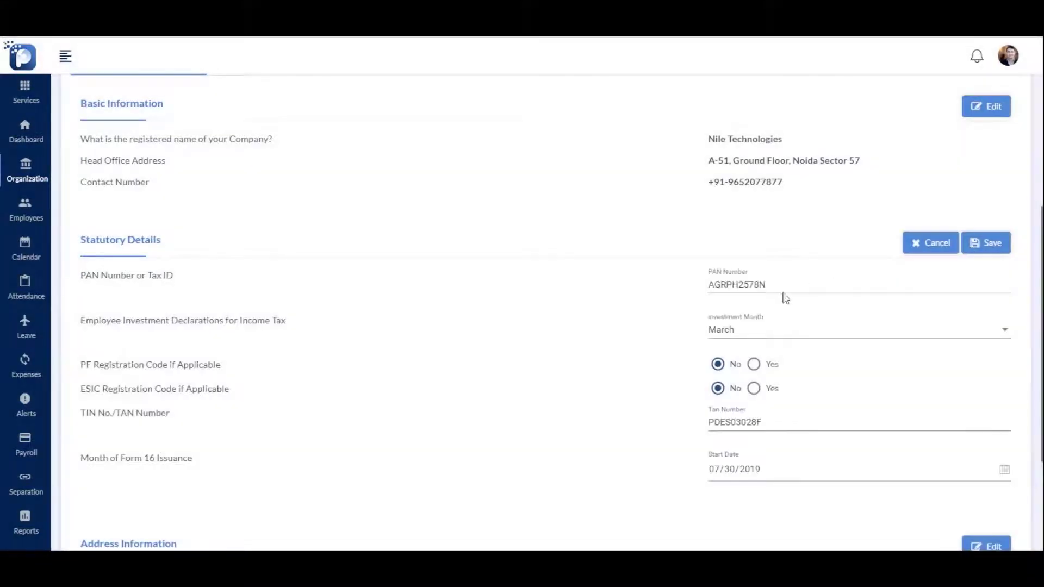
{"action": "left_click", "coordinate": [790, 285]}
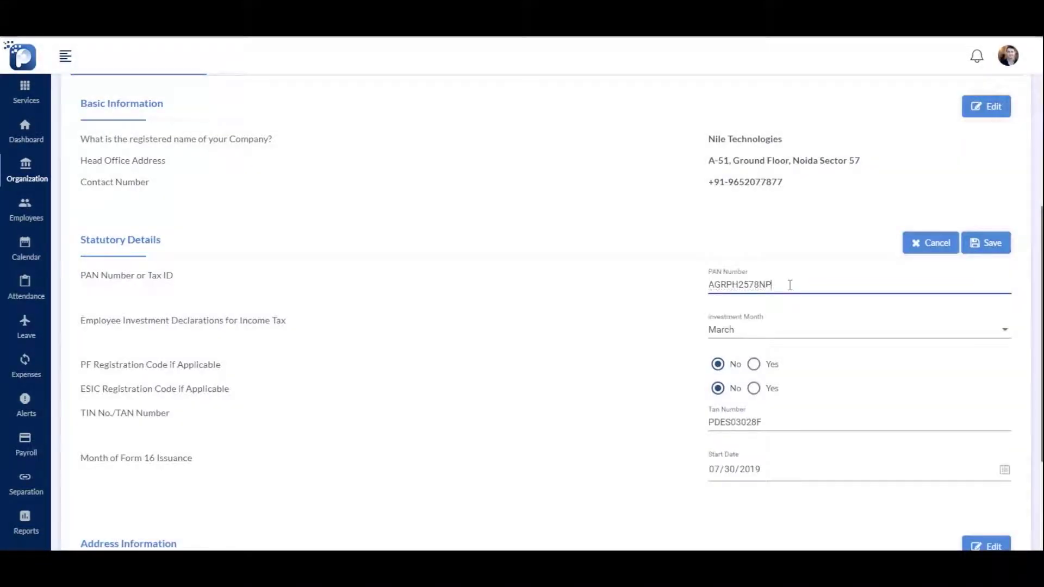
{"action": "left_click", "coordinate": [986, 244]}
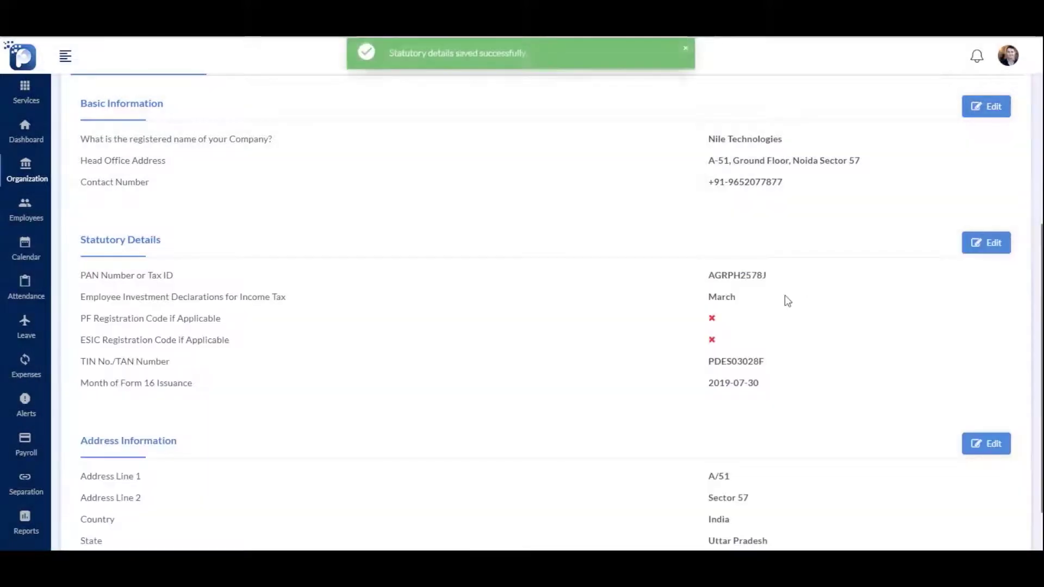
{"action": "scroll", "coordinate": [788, 301], "scroll_direction": "up", "scroll_amount": 5}
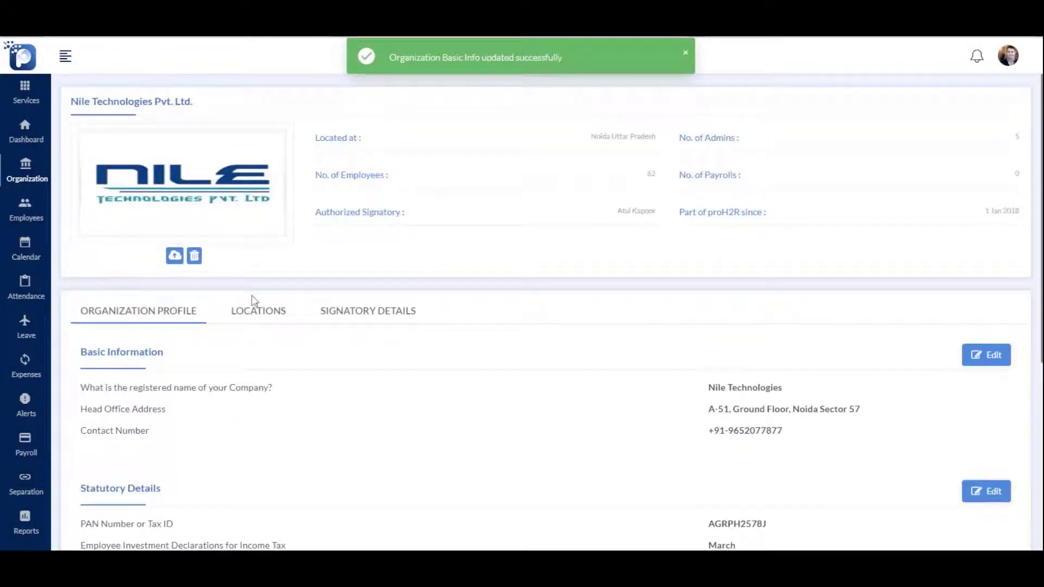
{"action": "left_click", "coordinate": [254, 323]}
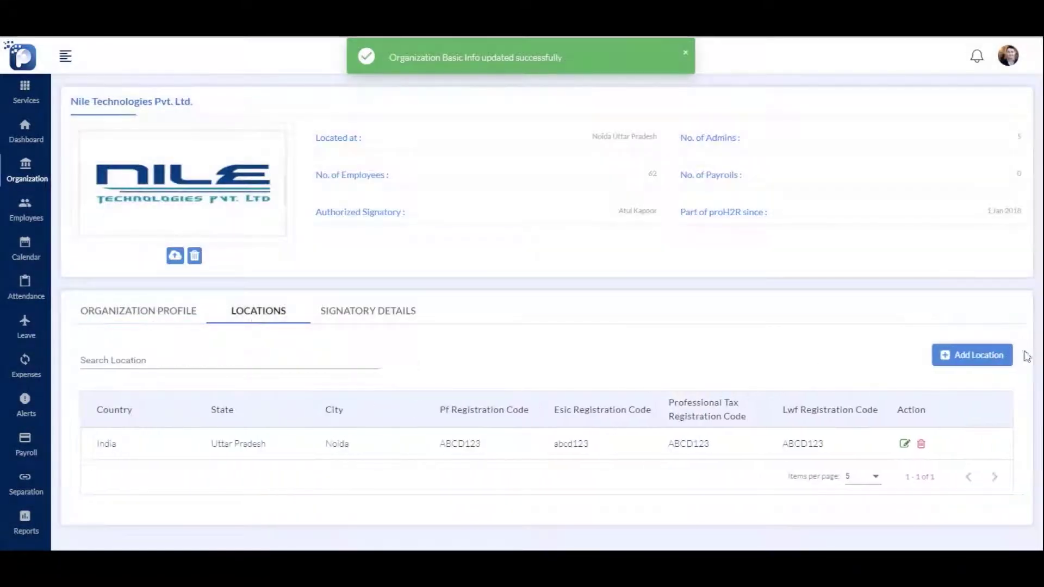
Add a second company location in Noida, Uttar Pradesh, India
{"action": "left_click", "coordinate": [987, 356]}
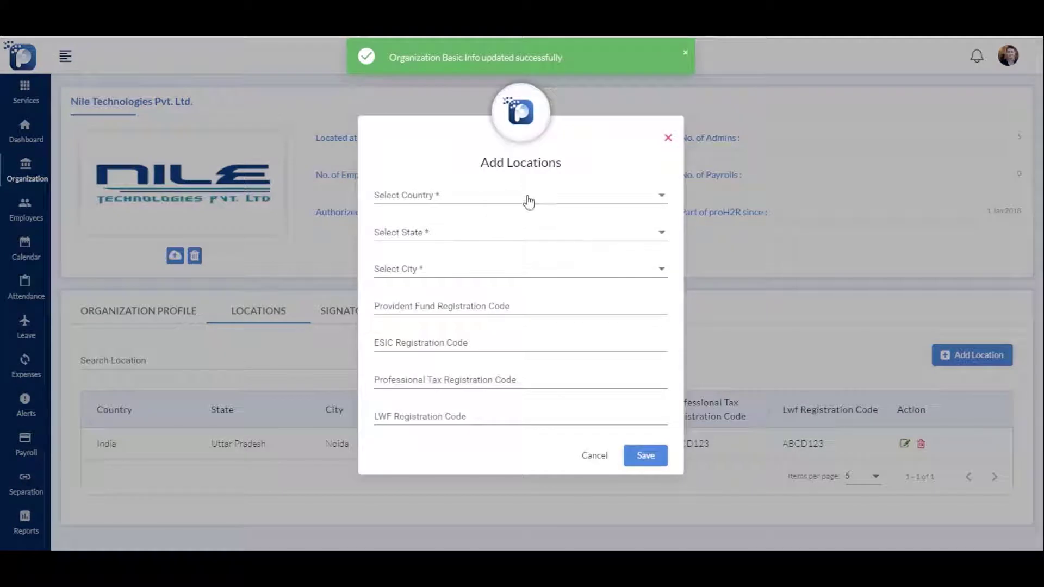
{"action": "left_click", "coordinate": [529, 202]}
{"action": "type", "text": "indi"}
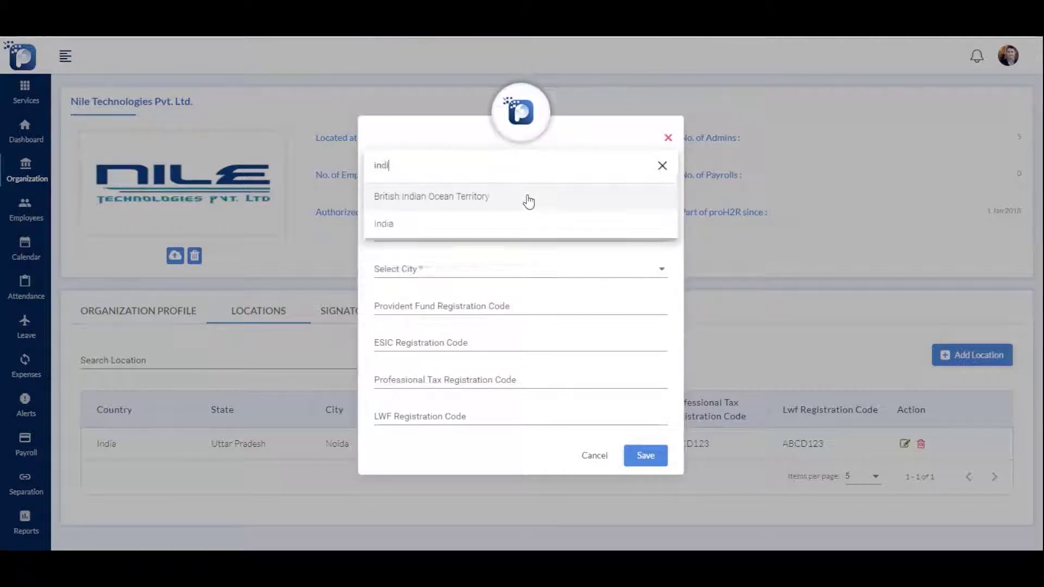
{"action": "left_click", "coordinate": [519, 221]}
{"action": "left_click", "coordinate": [634, 458]}
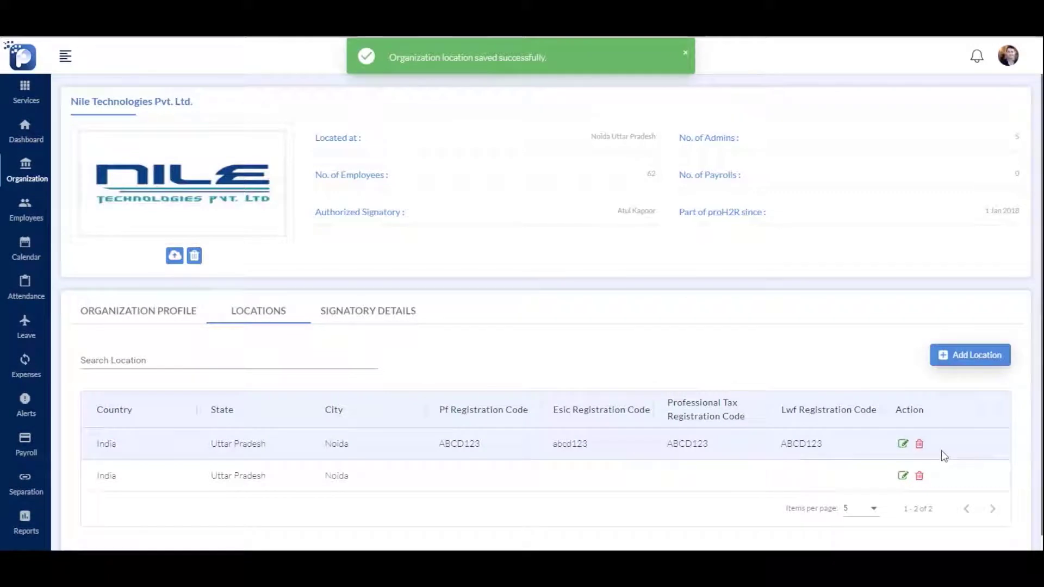
{"action": "left_click", "coordinate": [416, 319]}
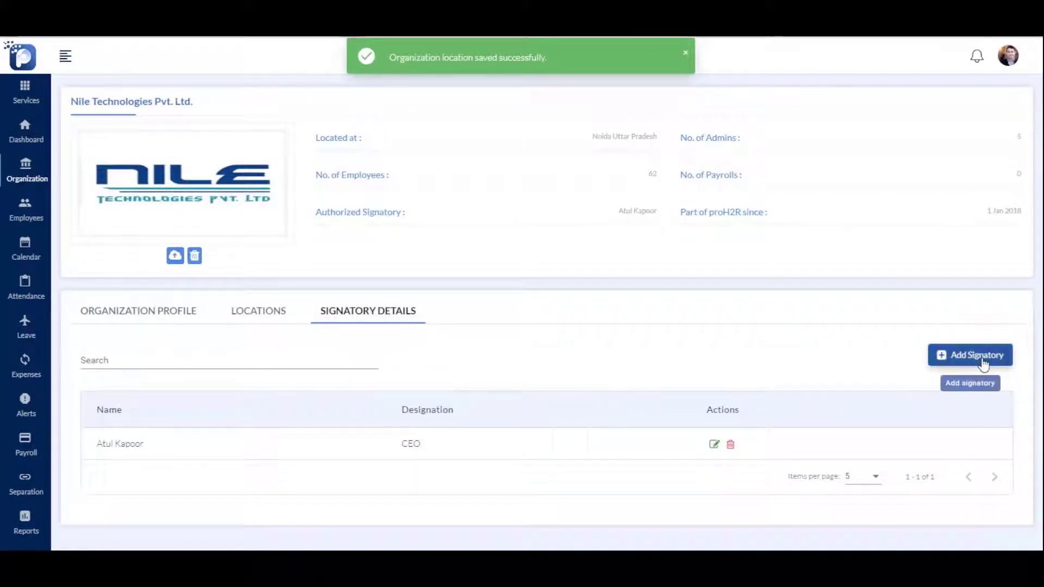
Add an authorized signatory, entering their full name and the designation Vice President
{"action": "left_click", "coordinate": [977, 352]}
{"action": "left_click", "coordinate": [455, 291]}
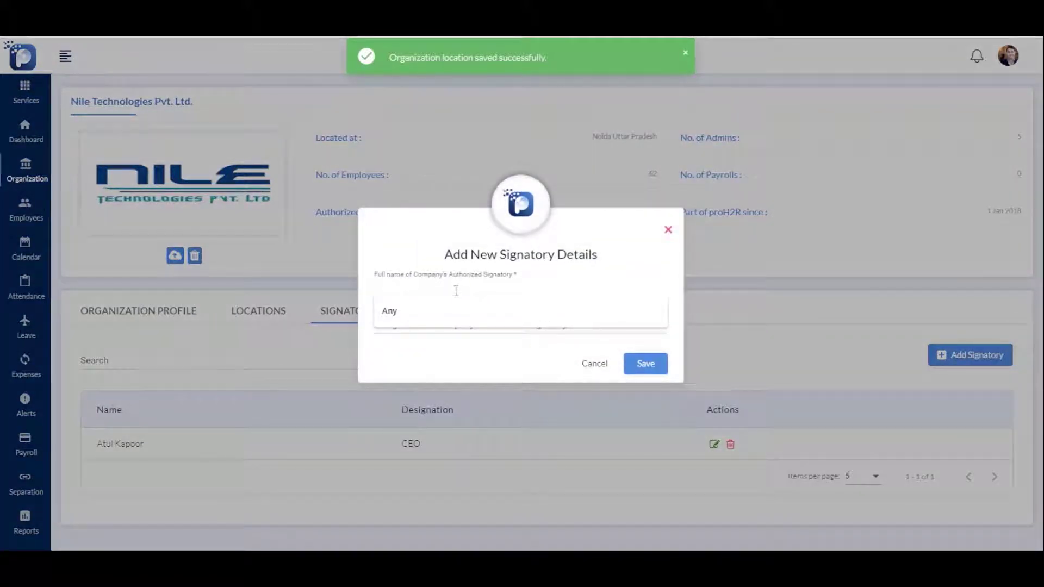
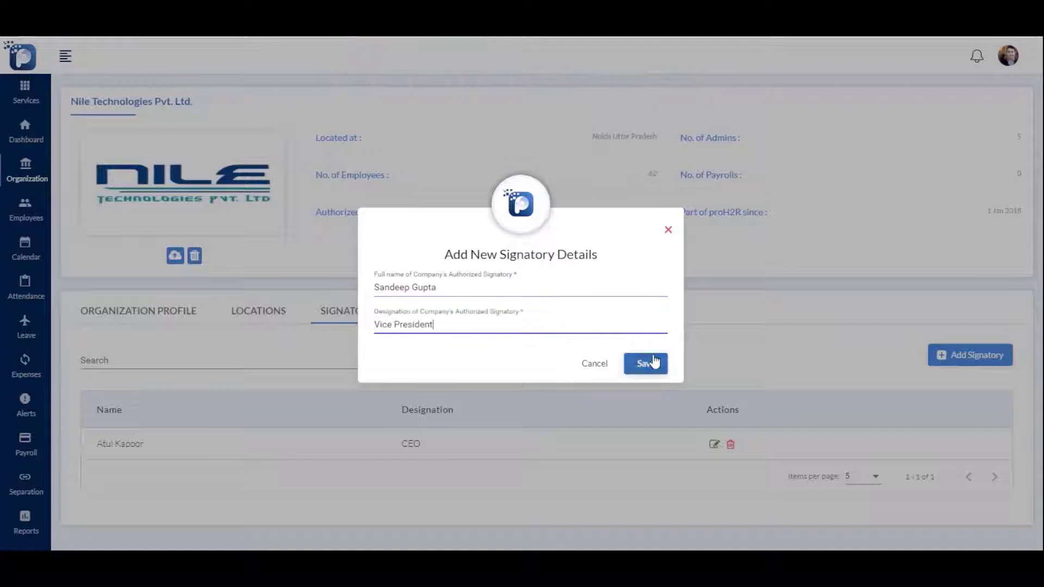
{"action": "left_click", "coordinate": [654, 361]}
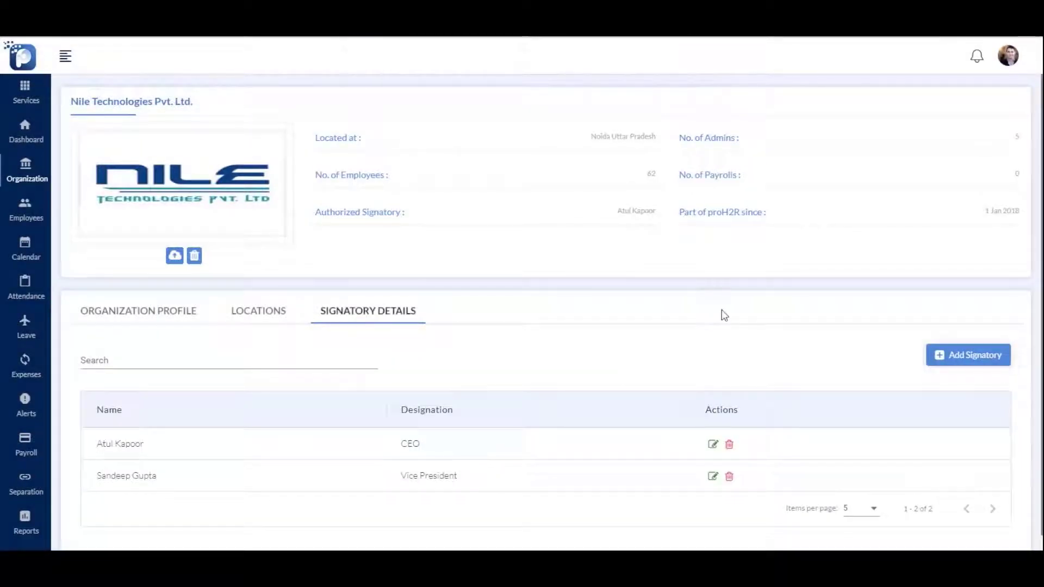
Add an 'HR Policy' company document with an uploaded file, view-only, for all employees
{"action": "left_click", "coordinate": [31, 169]}
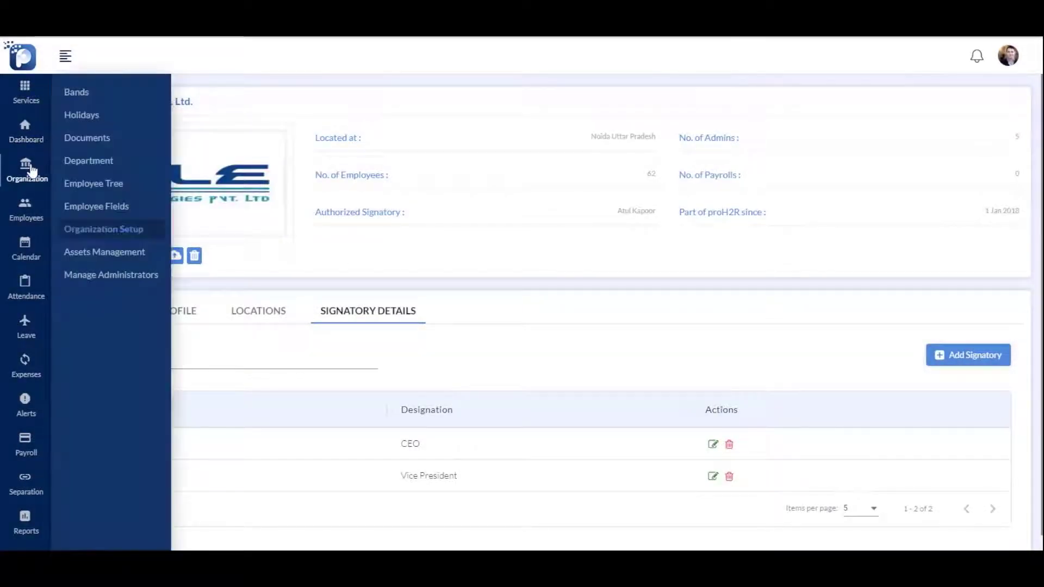
{"action": "left_click", "coordinate": [90, 141]}
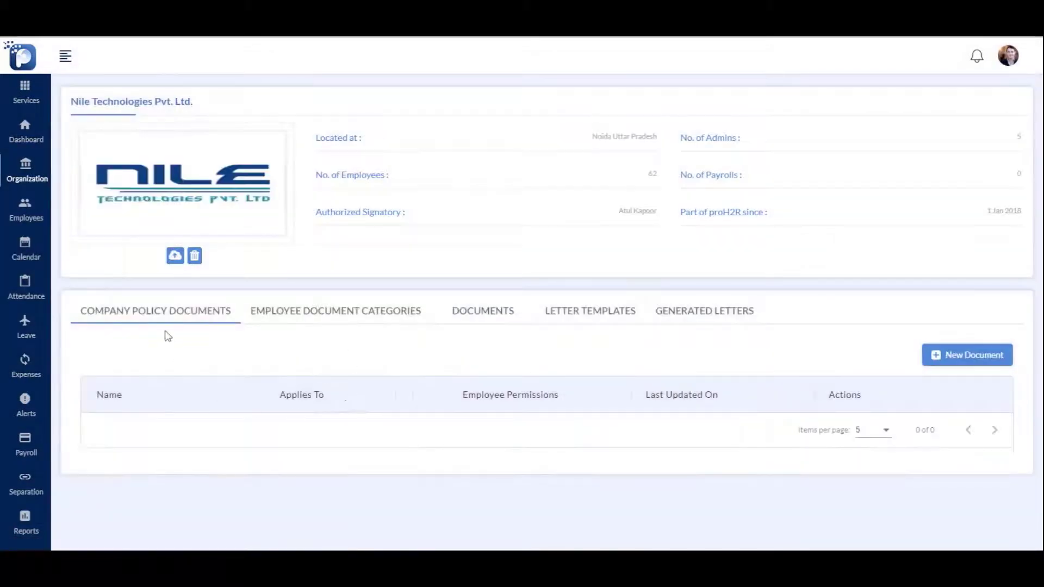
{"action": "left_click", "coordinate": [965, 360]}
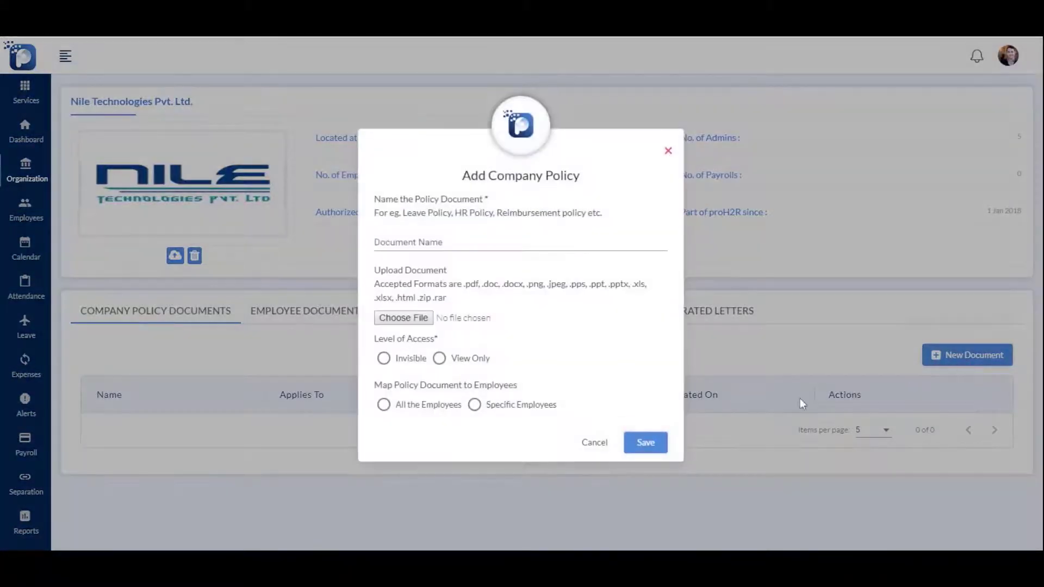
{"action": "left_click", "coordinate": [476, 243]}
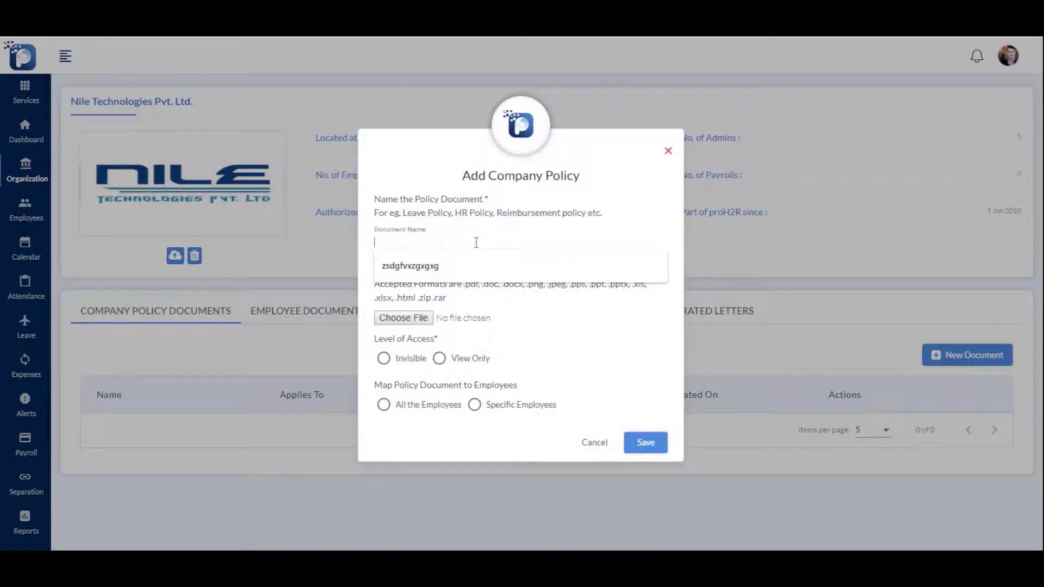
{"action": "type", "text": "HR Policy"}
{"action": "left_click", "coordinate": [442, 409]}
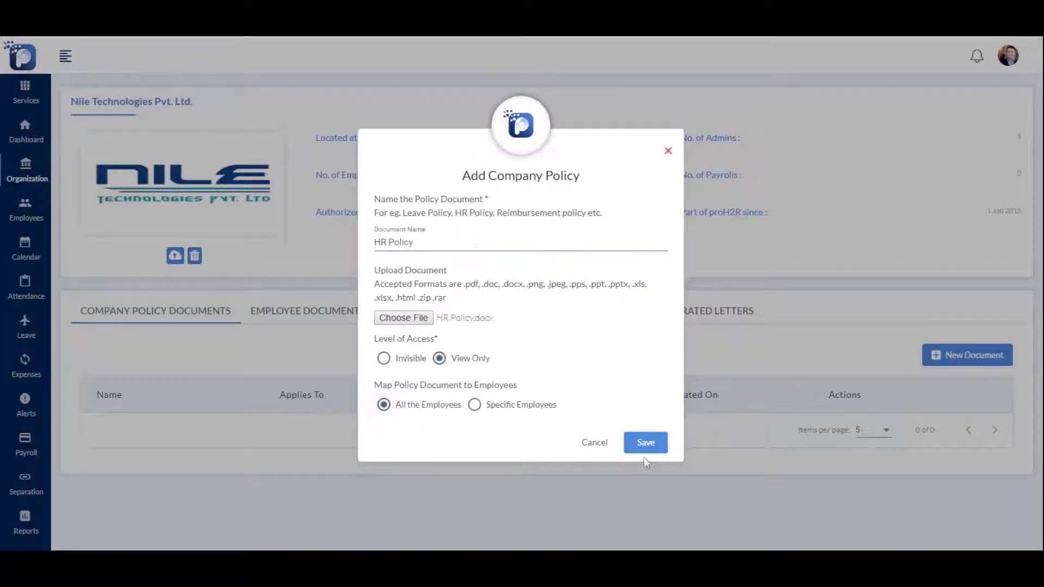
{"action": "left_click", "coordinate": [646, 444]}
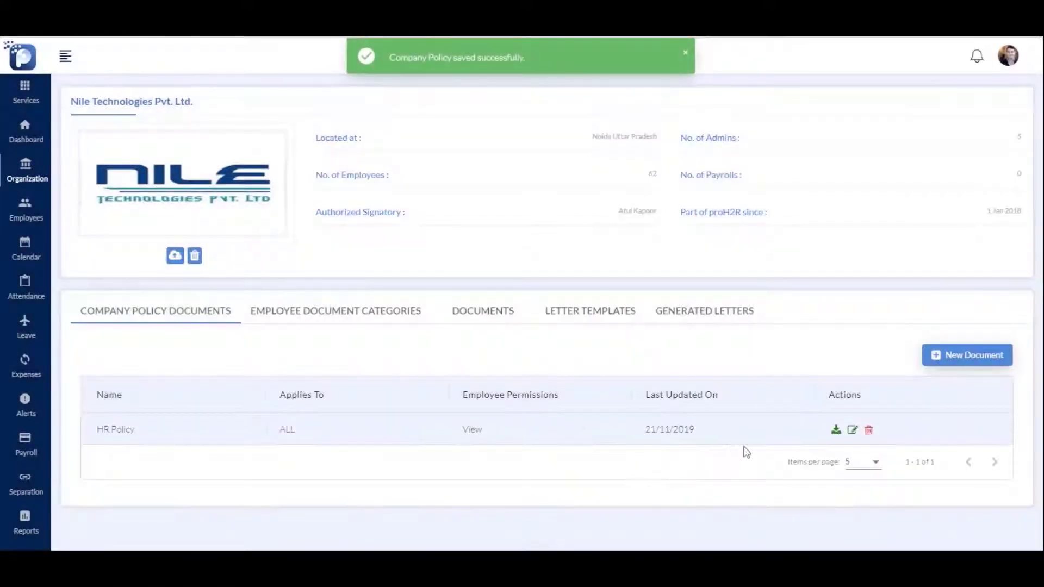
Create a 'Certification' employee document category
{"action": "left_click", "coordinate": [375, 311]}
{"action": "scroll", "coordinate": [372, 324], "scroll_direction": "down", "scroll_amount": 2}
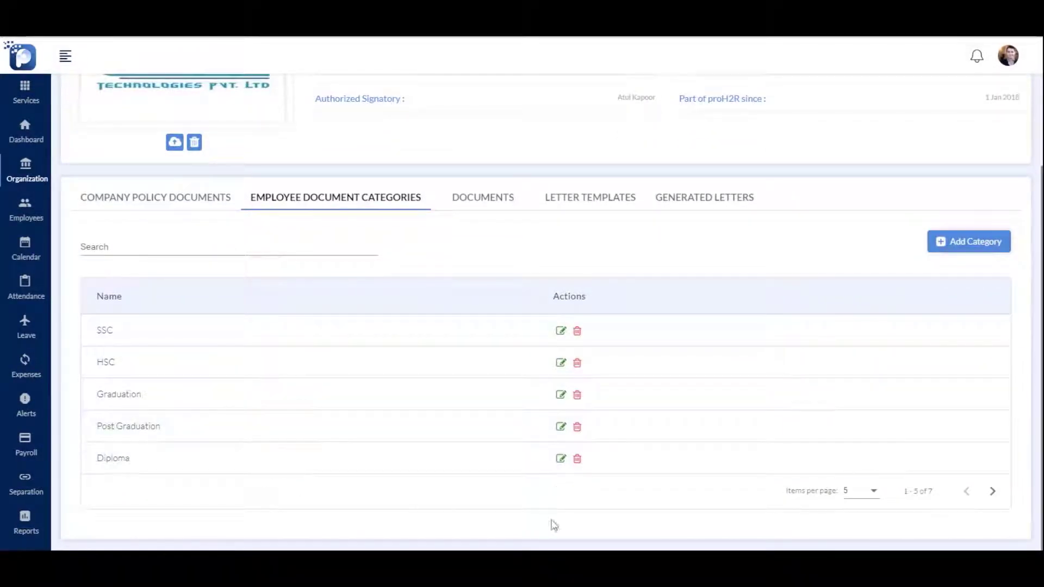
{"action": "left_click", "coordinate": [969, 242]}
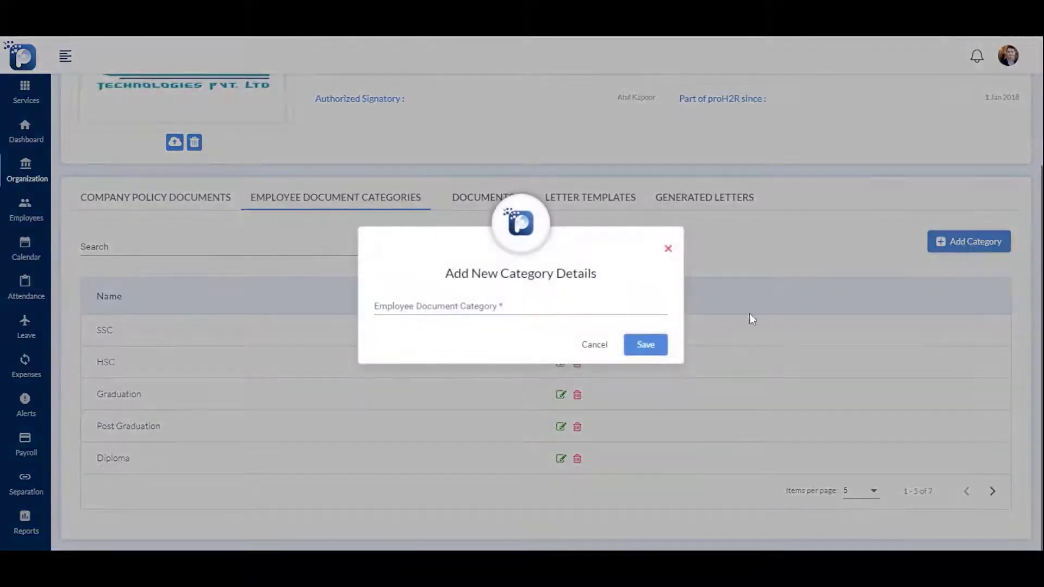
{"action": "left_click", "coordinate": [484, 306]}
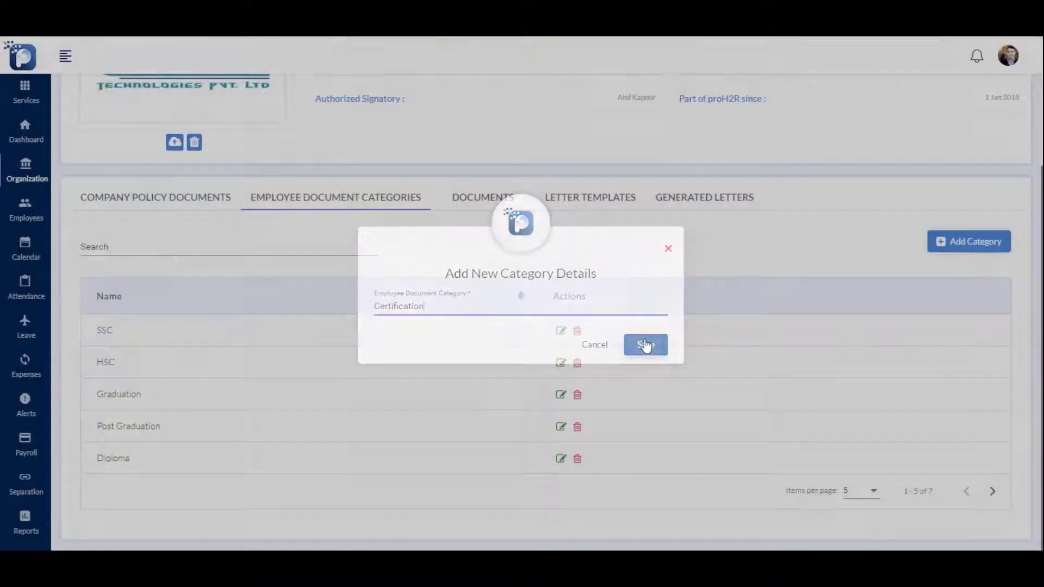
{"action": "left_click", "coordinate": [646, 345]}
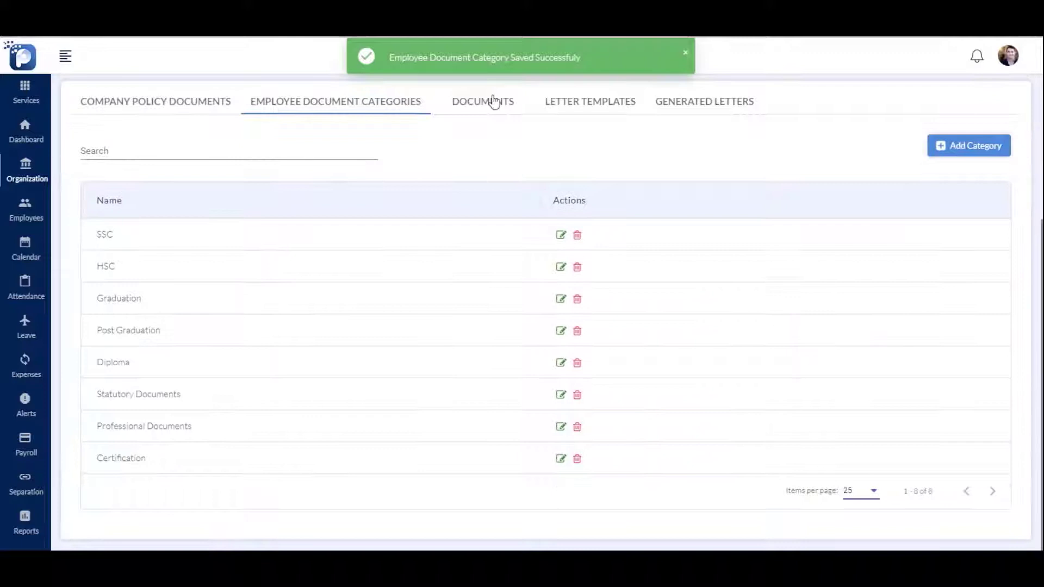
Add an 'OCJP Certification' employee document under Certification, manageable by all employees
{"action": "left_click", "coordinate": [493, 102]}
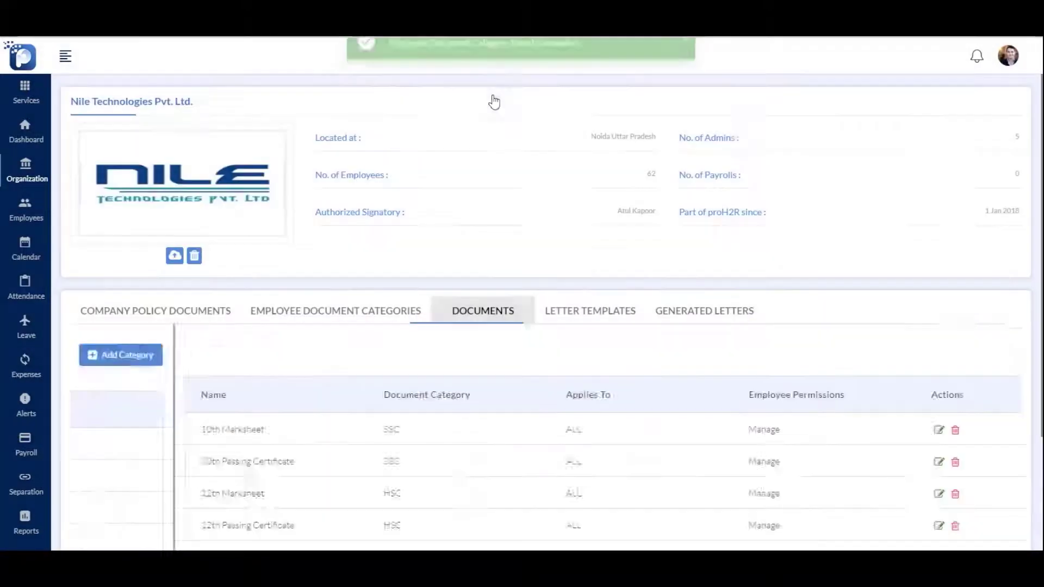
{"action": "scroll", "coordinate": [478, 313], "scroll_direction": "down", "scroll_amount": 2}
{"action": "left_click", "coordinate": [986, 264]}
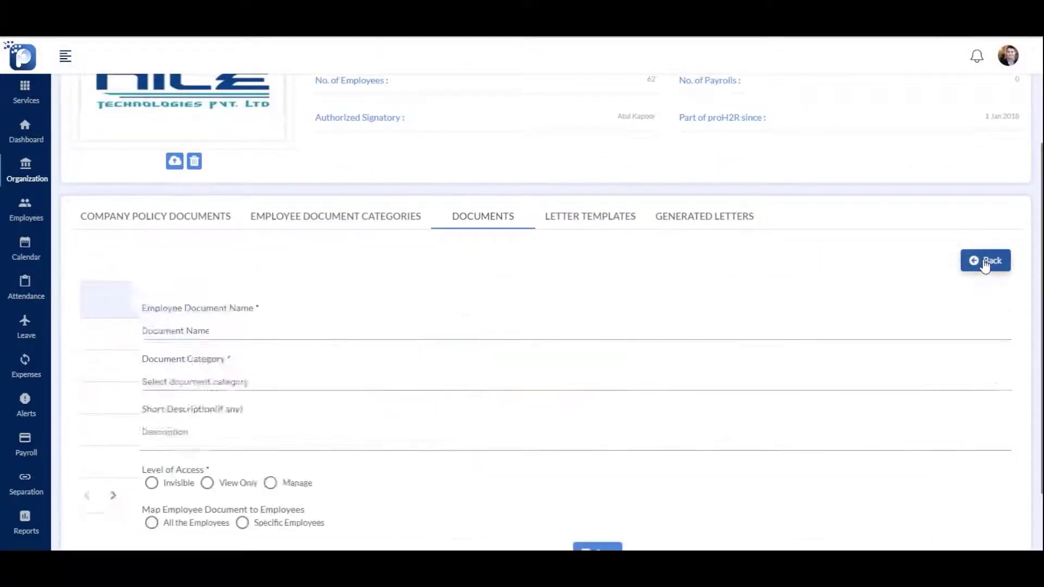
{"action": "left_click", "coordinate": [199, 330]}
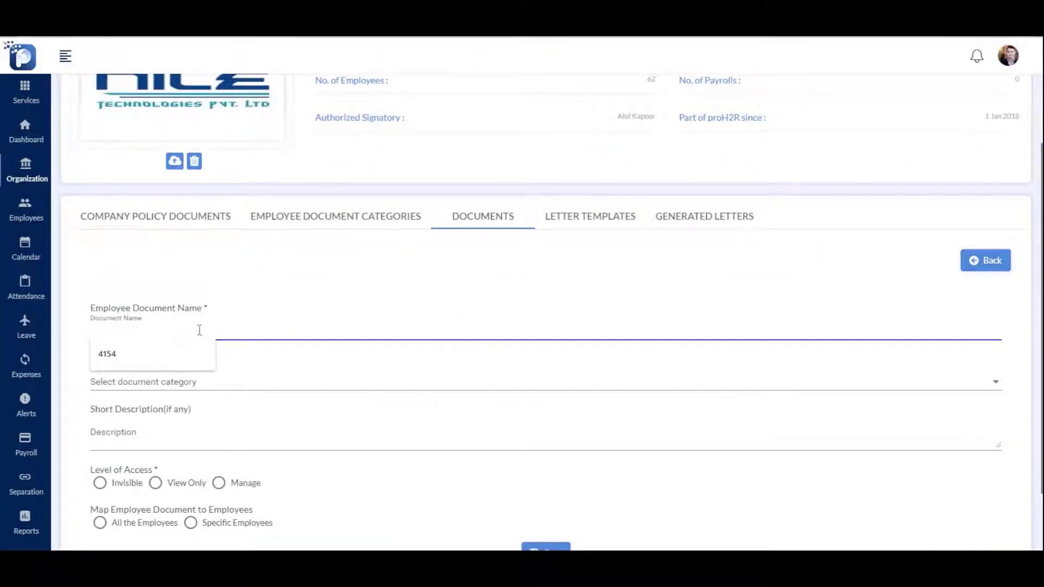
{"action": "type", "text": "OCJP Certification"}
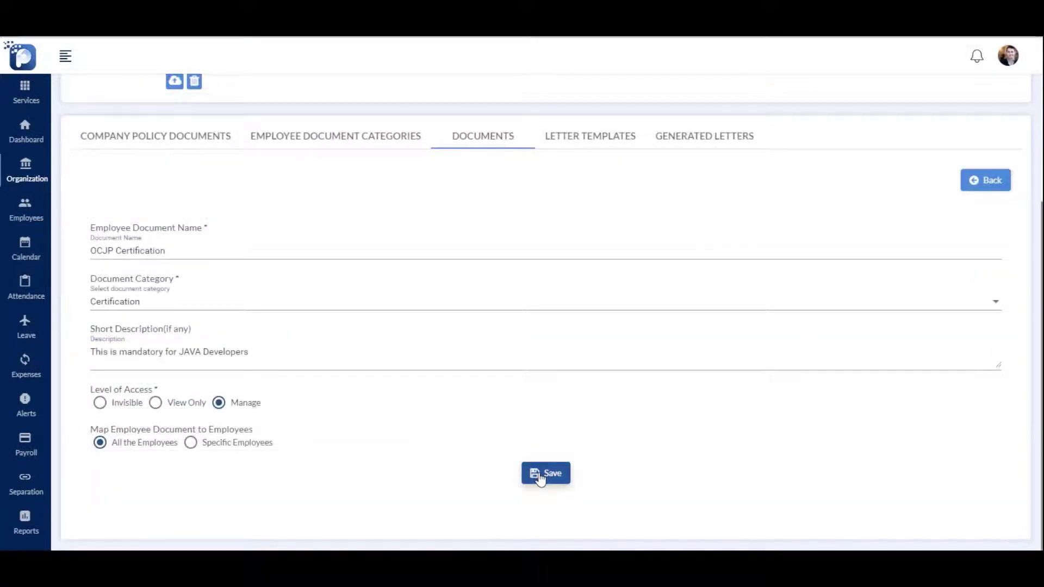
{"action": "left_click", "coordinate": [546, 473]}
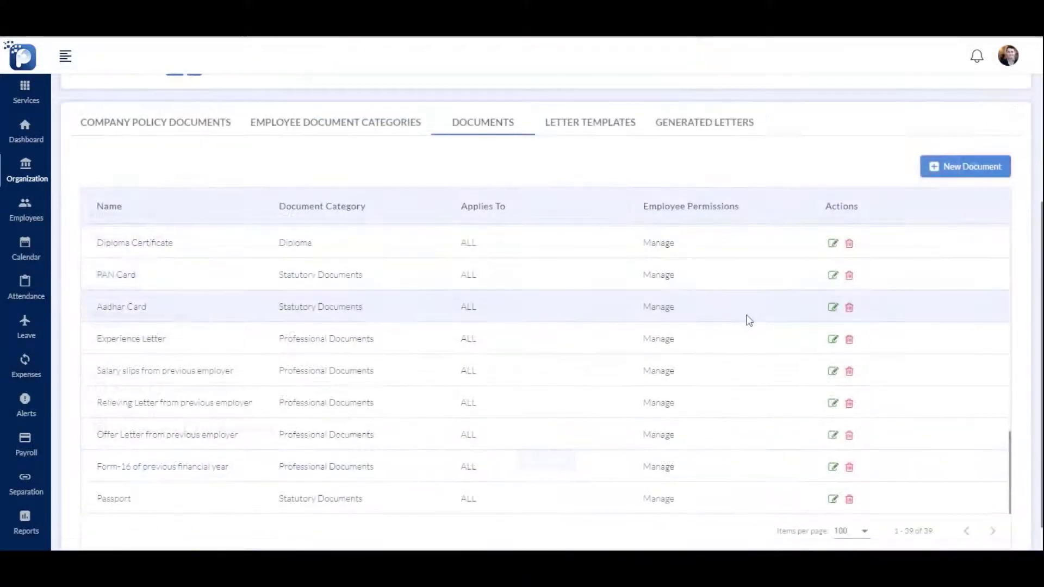
{"action": "scroll", "coordinate": [657, 310], "scroll_direction": "up", "scroll_amount": 10}
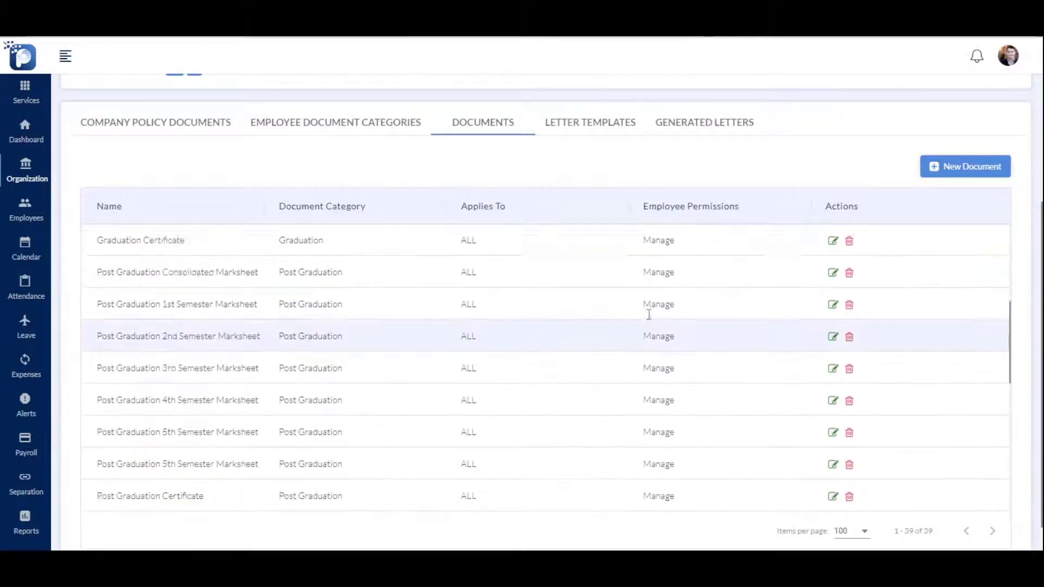
{"action": "scroll", "coordinate": [649, 314], "scroll_direction": "up", "scroll_amount": 5}
Create an 'Appointment Letter Header' template with employee address placeholders and a greeting
{"action": "left_click", "coordinate": [613, 116]}
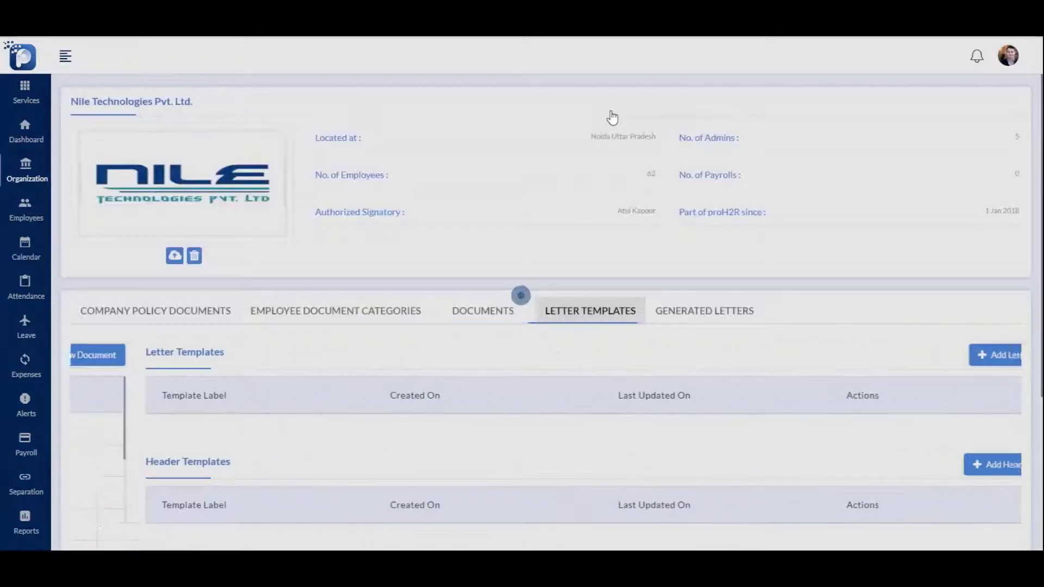
{"action": "scroll", "coordinate": [221, 431], "scroll_direction": "down", "scroll_amount": 4}
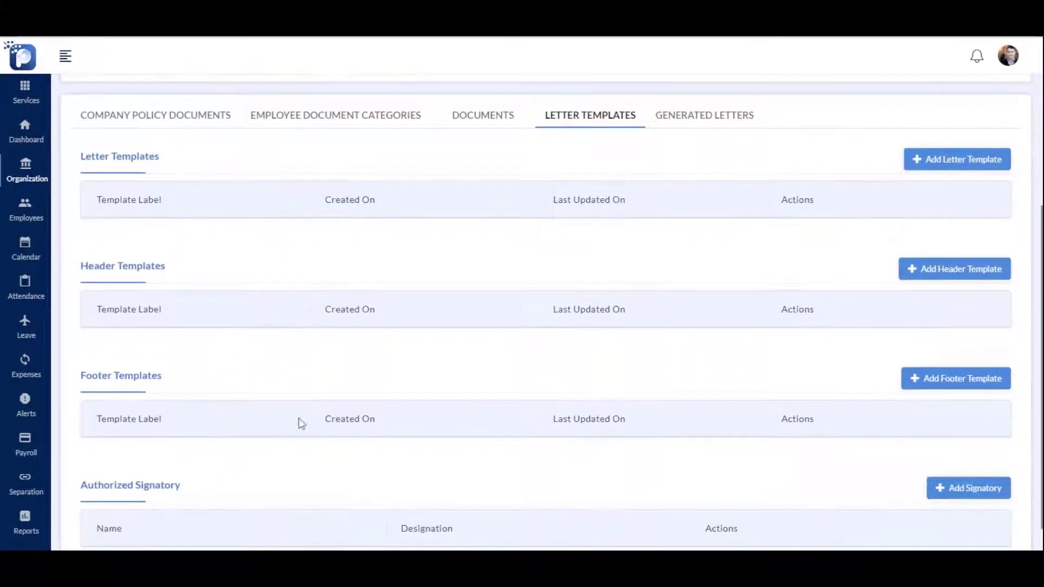
{"action": "left_click", "coordinate": [927, 274]}
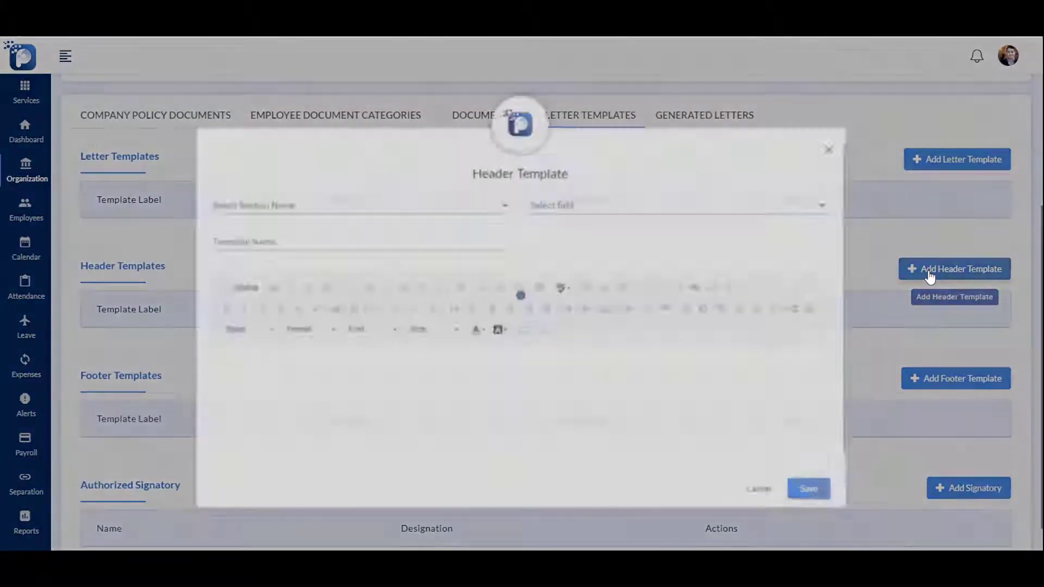
{"action": "left_click", "coordinate": [296, 217]}
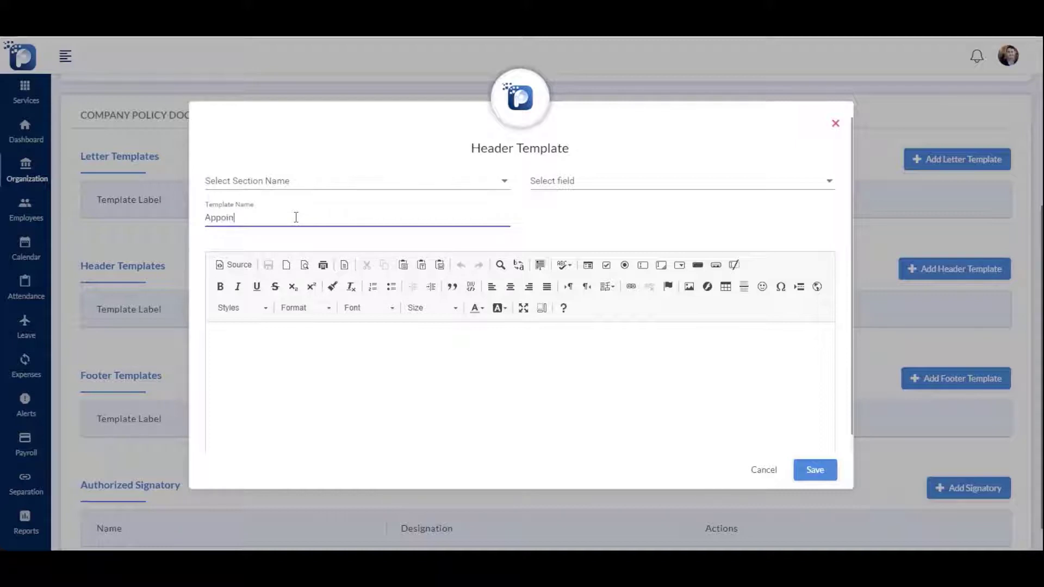
{"action": "type", "text": "Appoin"}
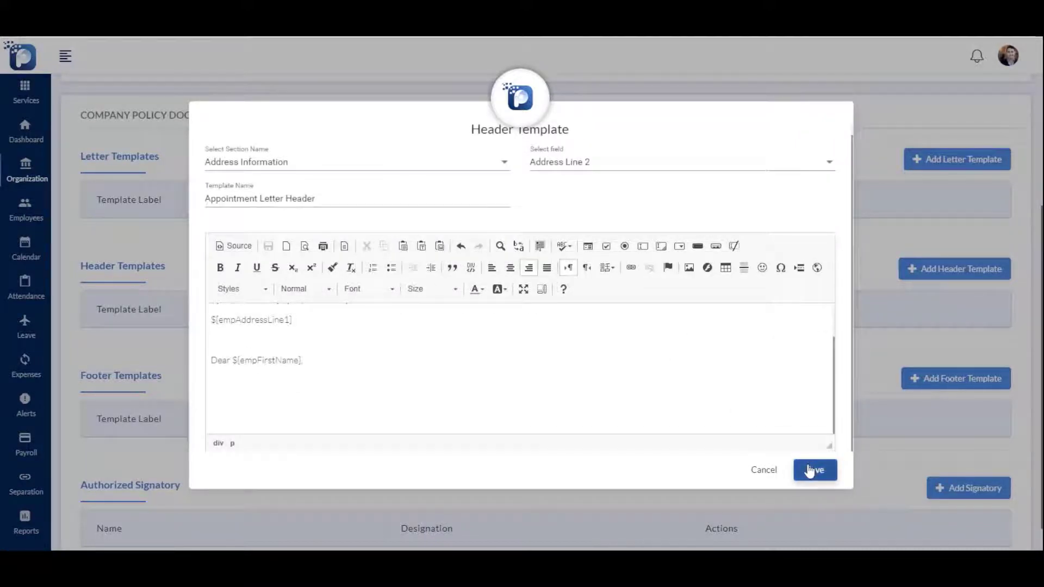
{"action": "left_click", "coordinate": [814, 469]}
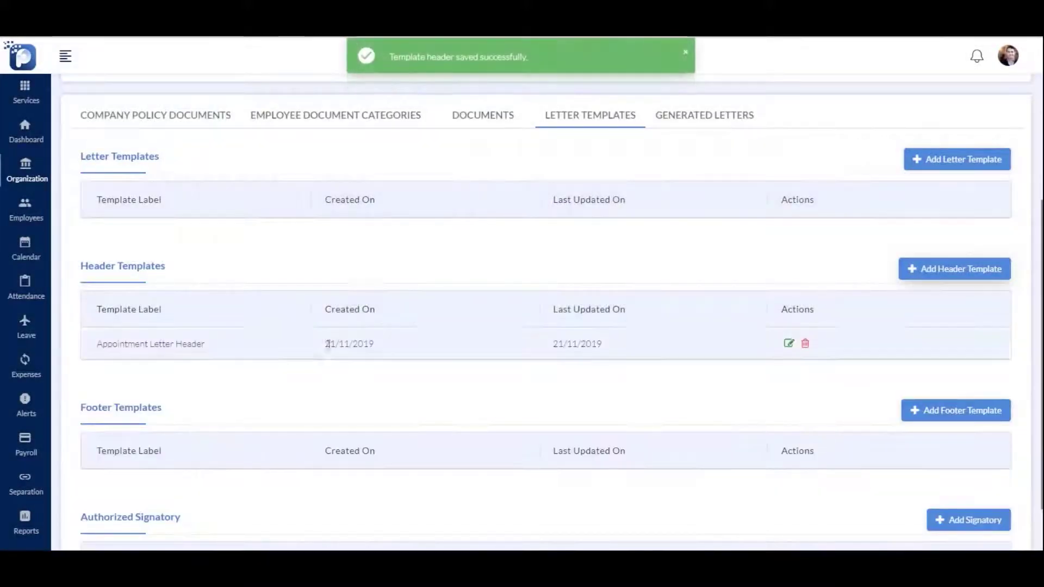
Create an 'Appointment Letter Footer' template with a closing signature block
{"action": "scroll", "coordinate": [630, 357], "scroll_direction": "down", "scroll_amount": 1}
{"action": "left_click", "coordinate": [930, 345]}
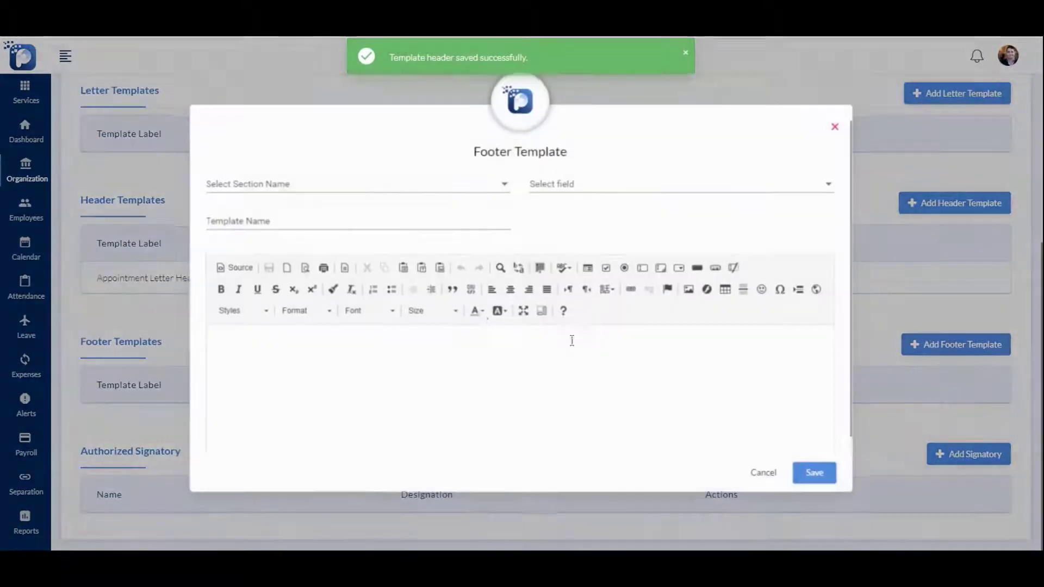
{"action": "left_click", "coordinate": [243, 180]}
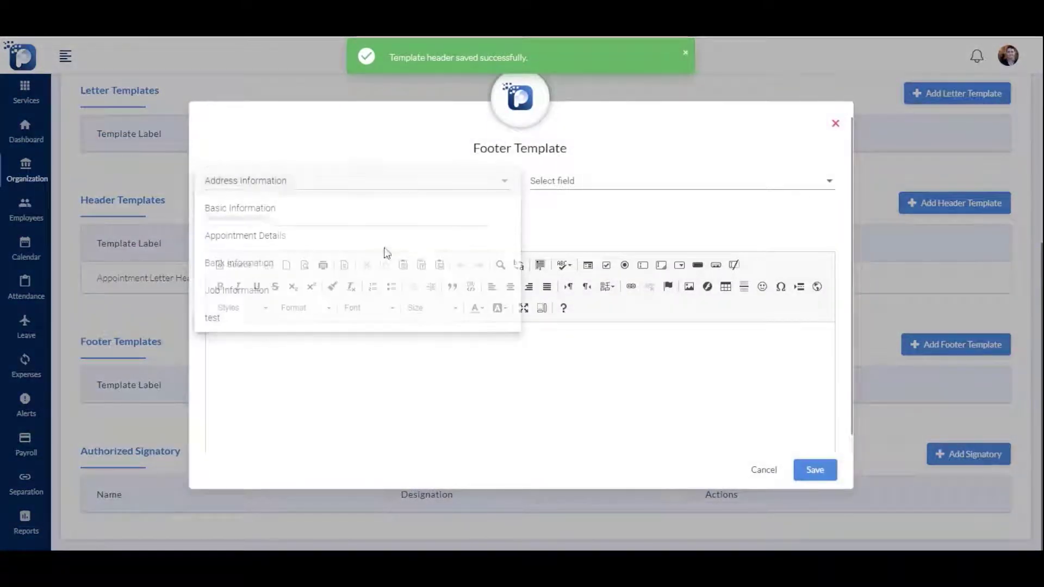
{"action": "left_click", "coordinate": [308, 215]}
{"action": "type", "text": "A"}
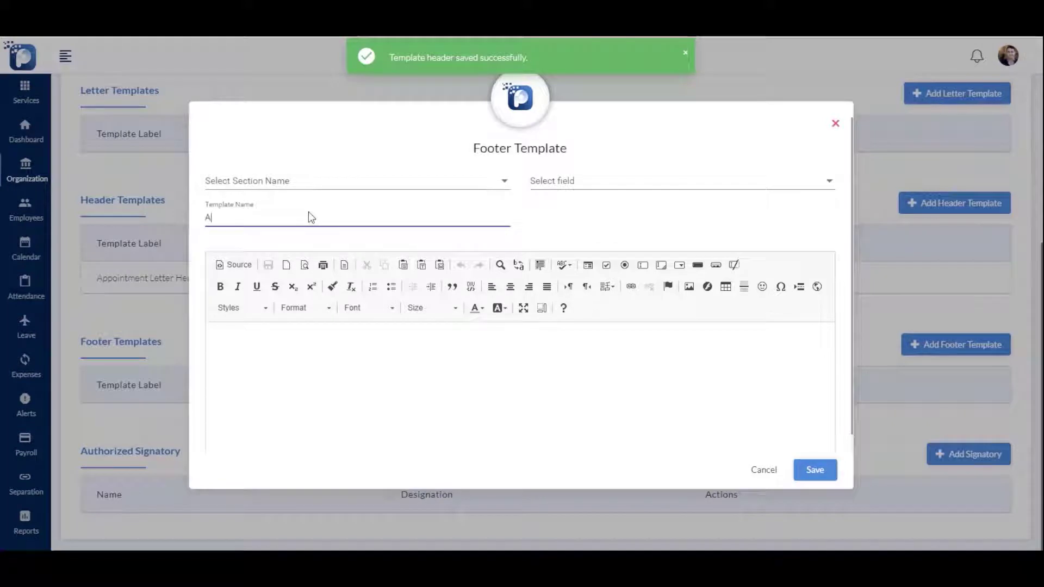
{"action": "type", "text": "ppointm"}
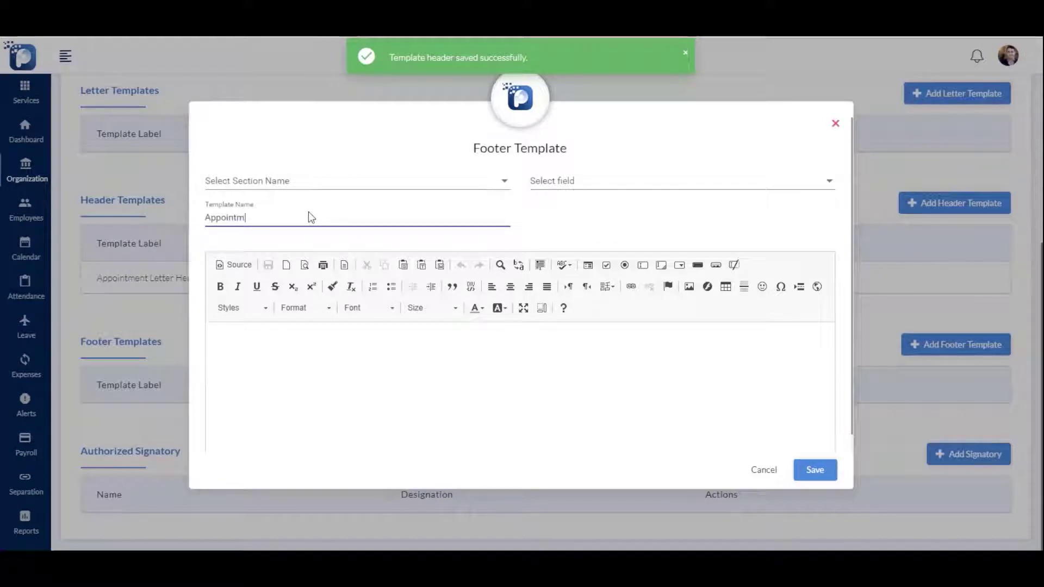
{"action": "type", "text": "ent Letter Footer"}
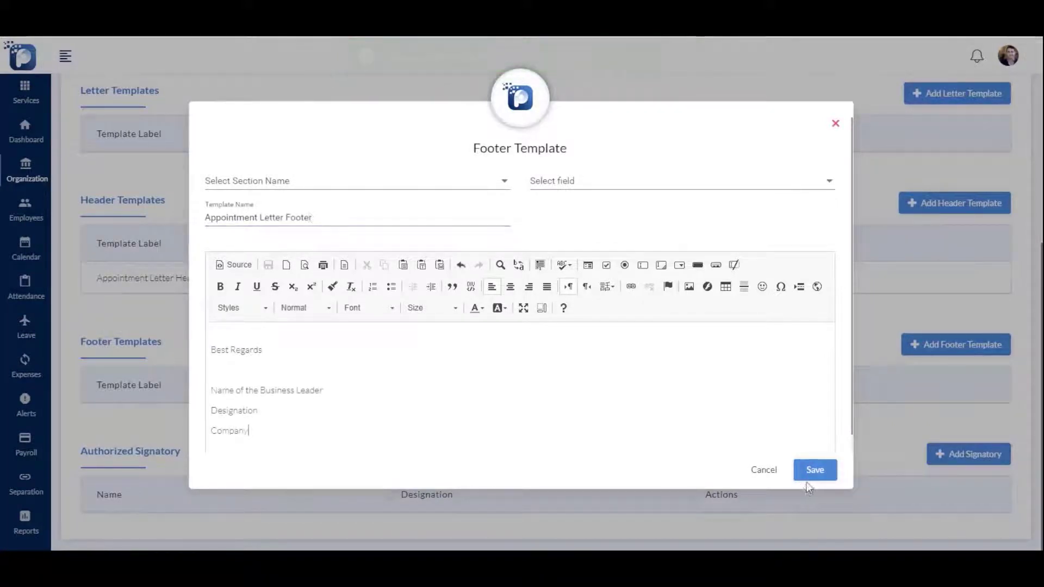
{"action": "left_click", "coordinate": [810, 478]}
Register an employee as an authorized letter signatory
{"action": "scroll", "coordinate": [533, 336], "scroll_direction": "down", "scroll_amount": 1}
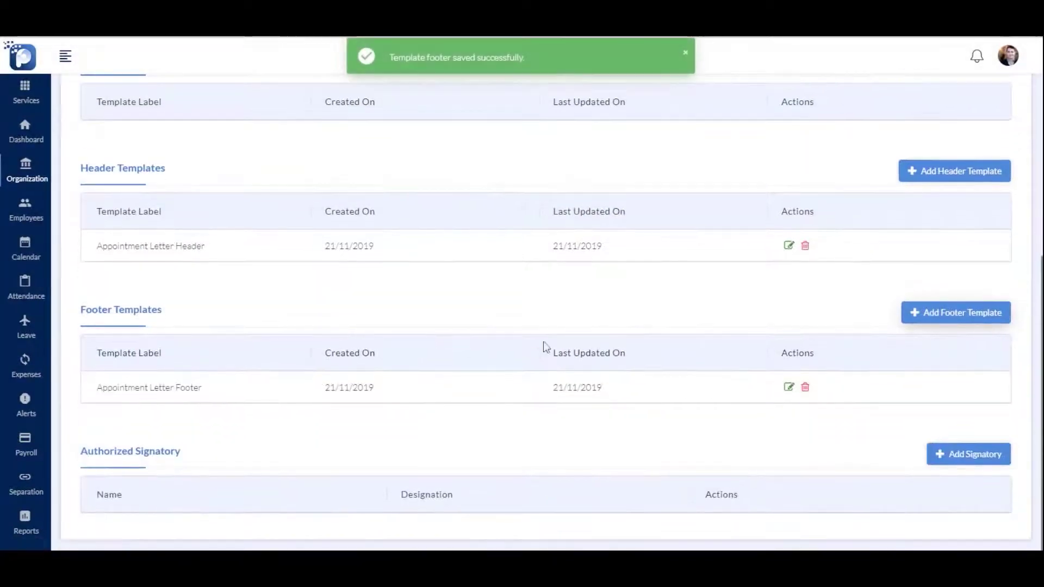
{"action": "left_click", "coordinate": [946, 454]}
{"action": "left_click", "coordinate": [560, 390]}
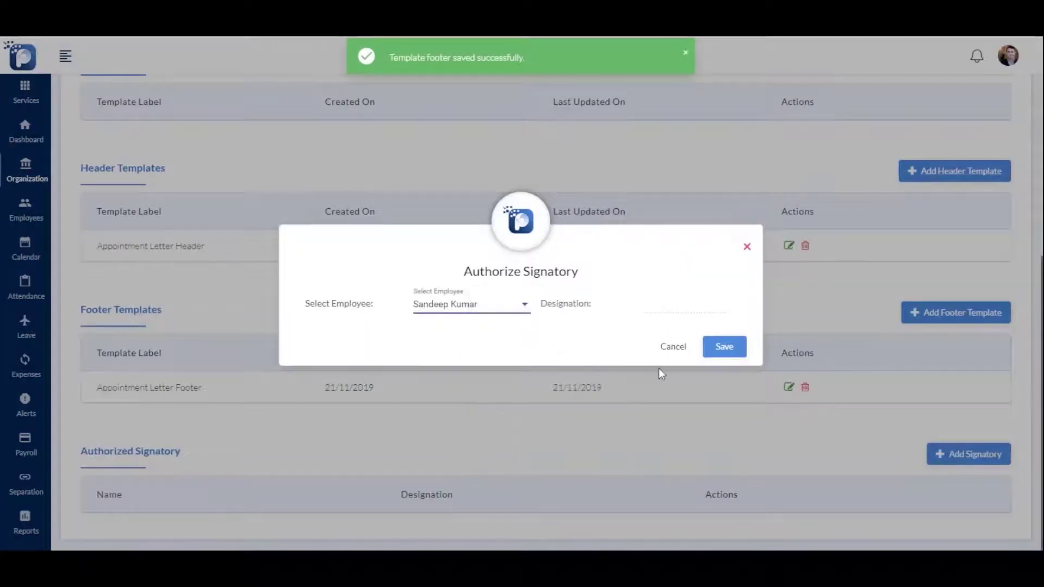
{"action": "left_click", "coordinate": [719, 352]}
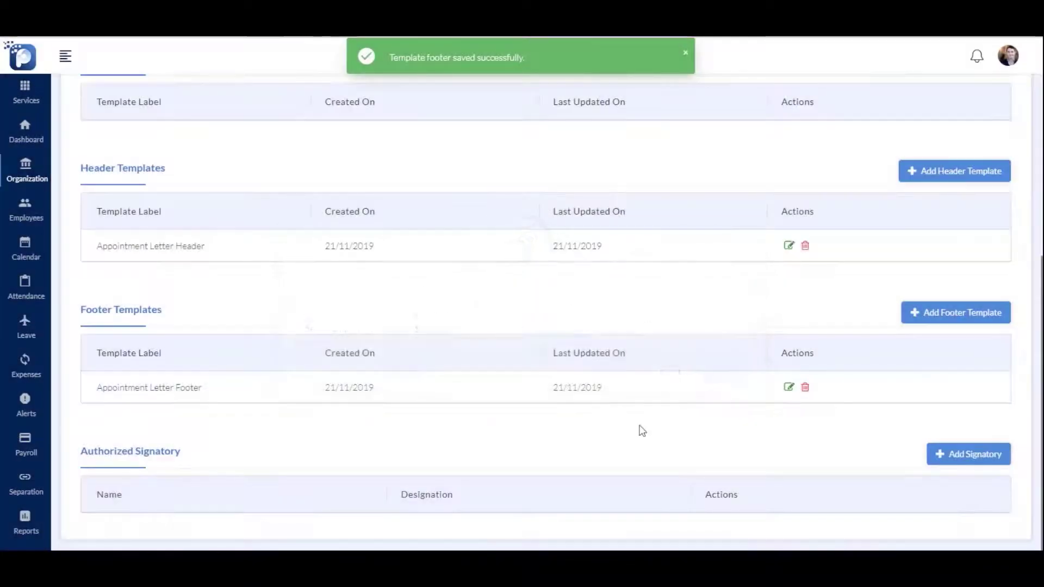
{"action": "scroll", "coordinate": [644, 429], "scroll_direction": "up", "scroll_amount": 5}
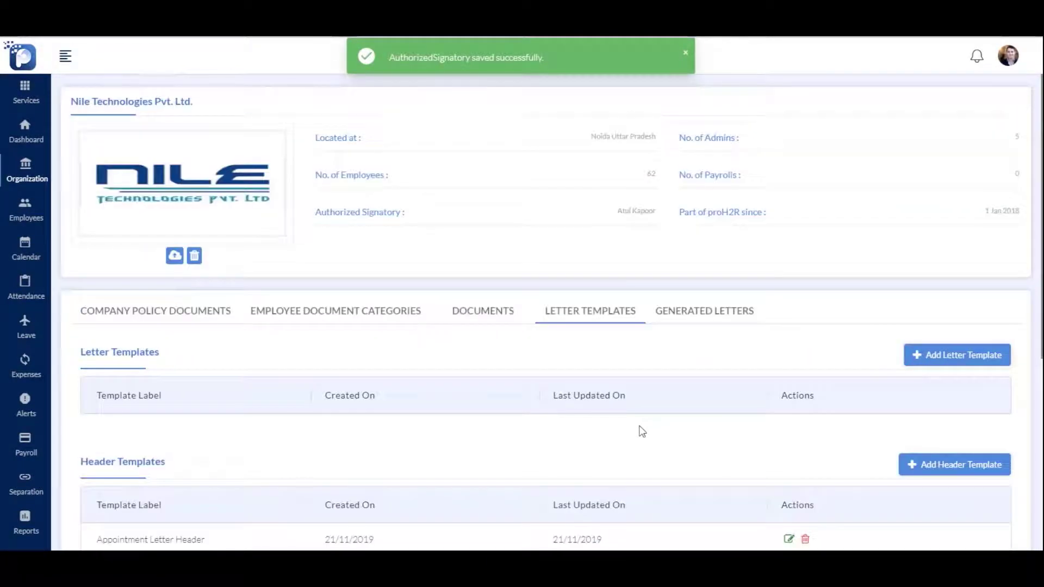
Save an 'Appointment Letter' template using the Appointment Letter header and footer
{"action": "left_click", "coordinate": [957, 355]}
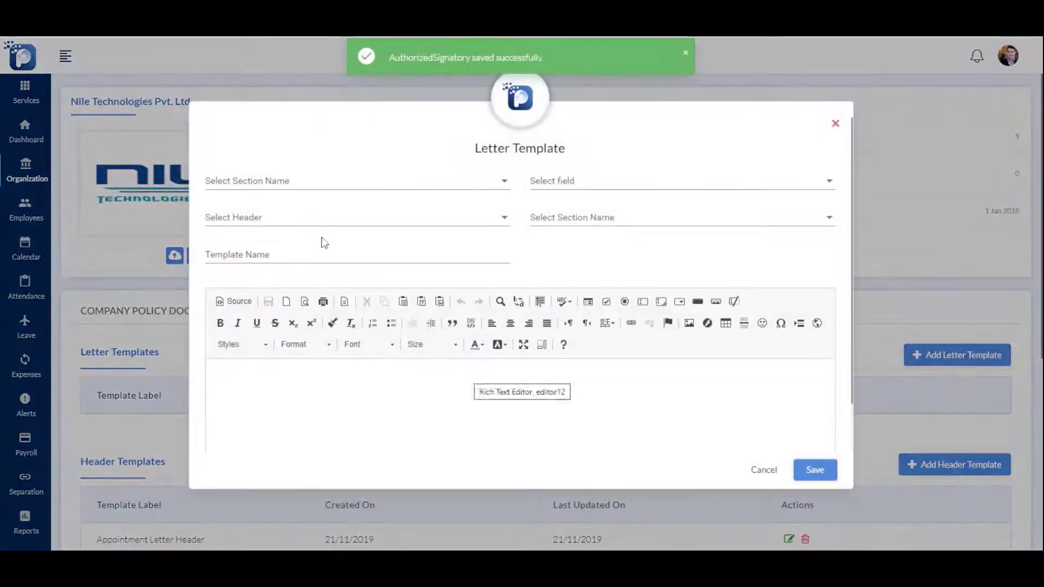
{"action": "left_click", "coordinate": [269, 220]}
{"action": "left_click", "coordinate": [282, 228]}
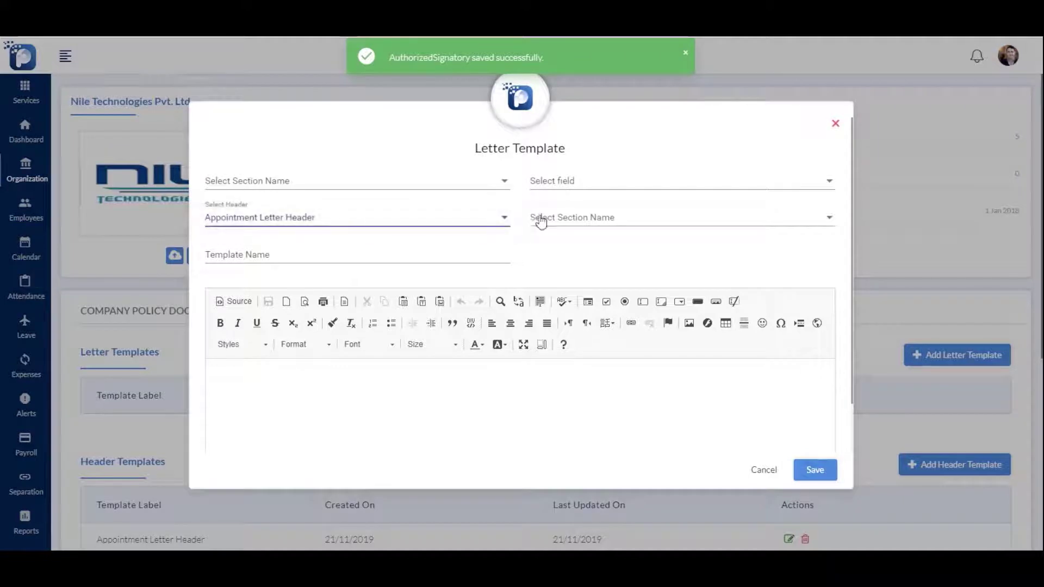
{"action": "left_click", "coordinate": [538, 220]}
{"action": "left_click", "coordinate": [538, 220]}
{"action": "left_click", "coordinate": [402, 251]}
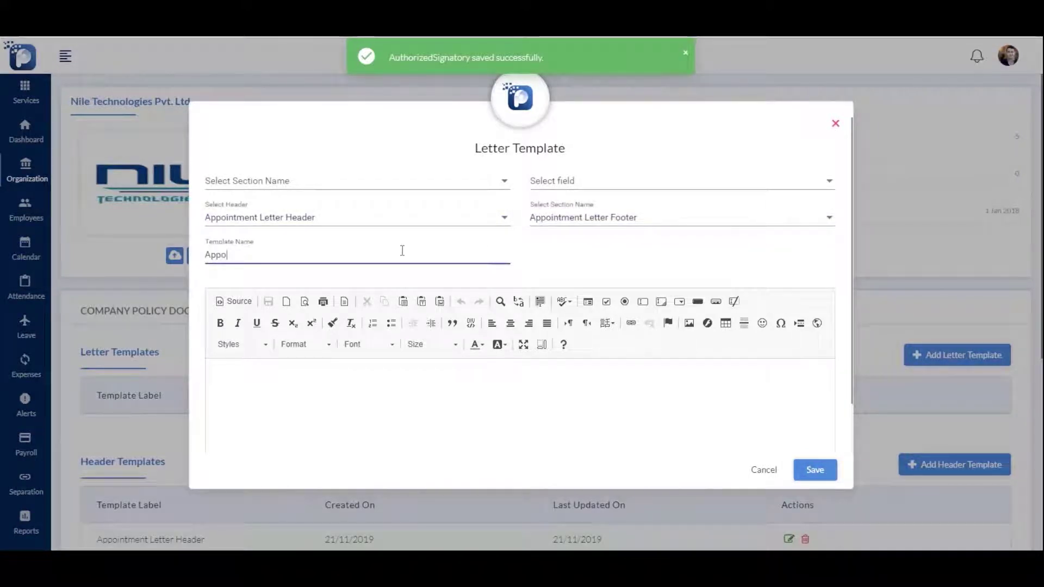
{"action": "type", "text": "Appointment Letter"}
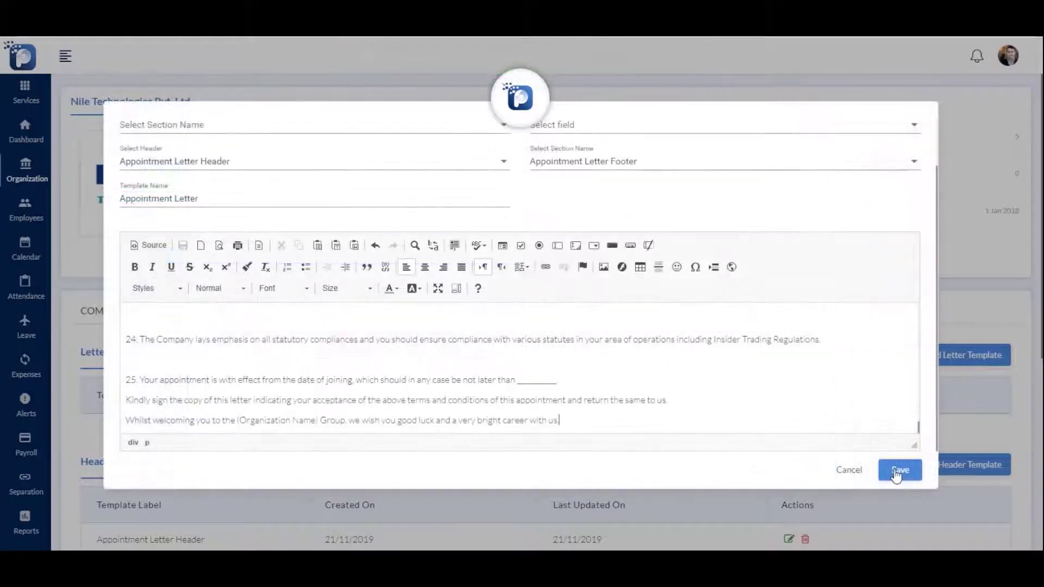
{"action": "left_click", "coordinate": [898, 471]}
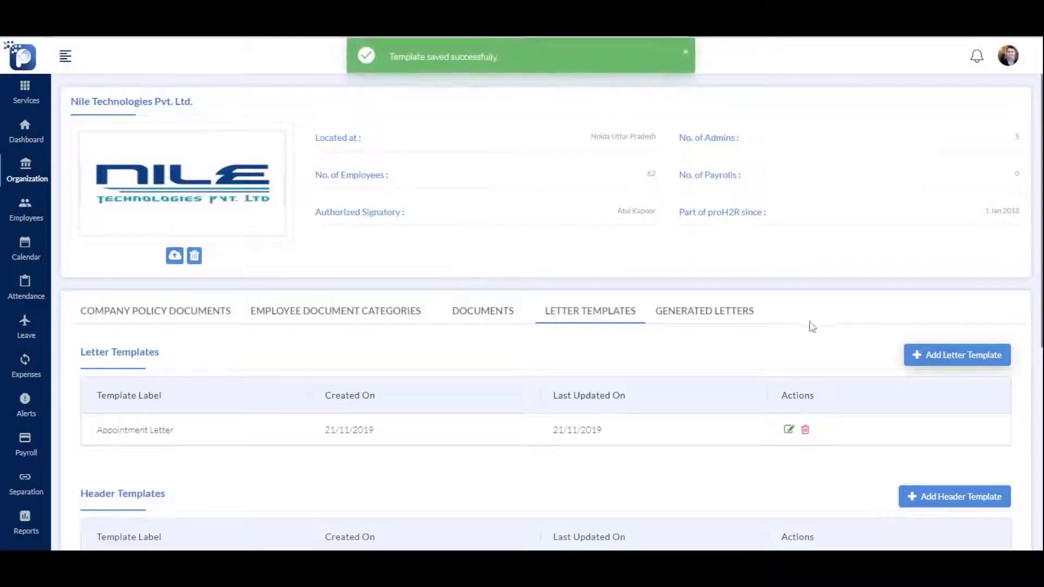
Show the Generated Letters list
{"action": "scroll", "coordinate": [665, 397], "scroll_direction": "down", "scroll_amount": 1}
{"action": "scroll", "coordinate": [665, 397], "scroll_direction": "down", "scroll_amount": 3}
{"action": "scroll", "coordinate": [650, 261], "scroll_direction": "up", "scroll_amount": 1}
{"action": "left_click", "coordinate": [691, 184]}
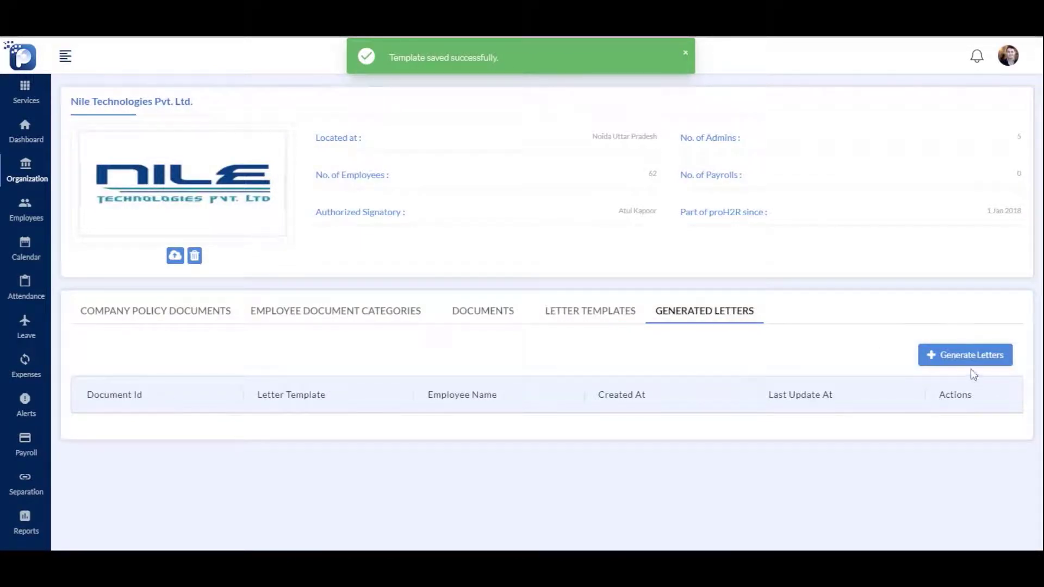
Generate a letter named 'Appointment Letter - 1162', choose its signatory, and save and publish it
{"action": "left_click", "coordinate": [971, 360]}
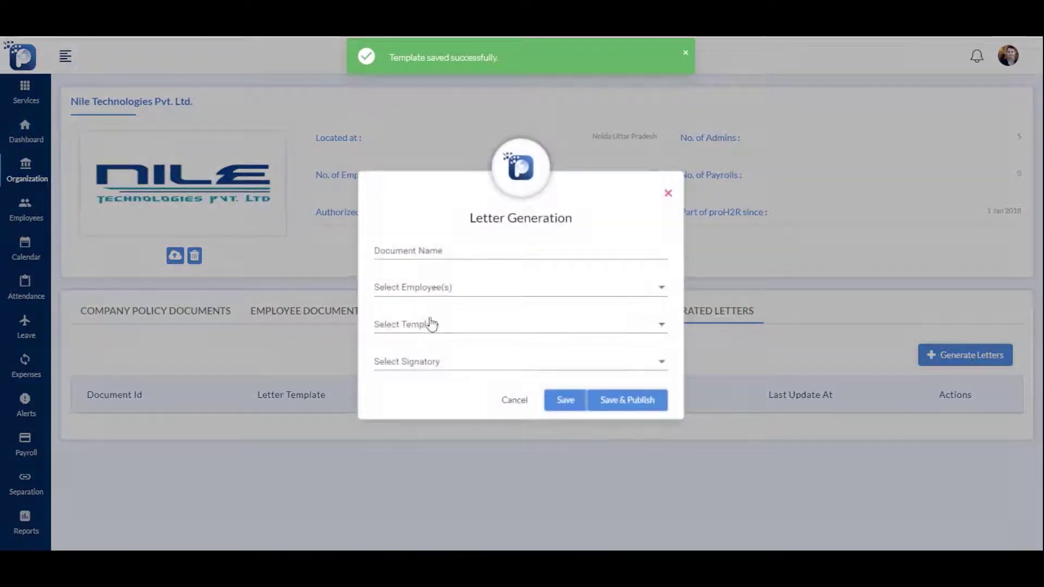
{"action": "left_click", "coordinate": [449, 251]}
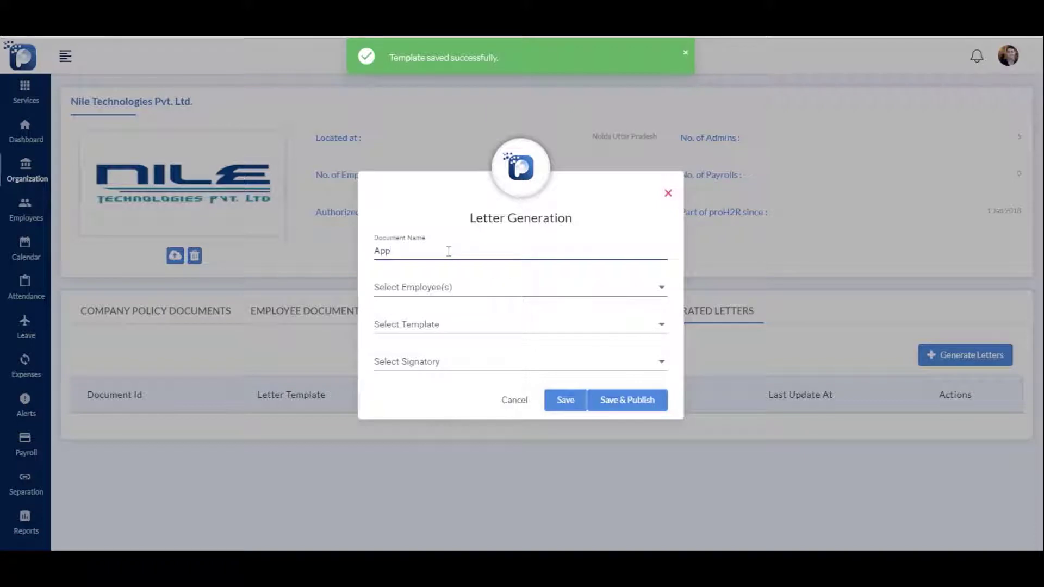
{"action": "type", "text": "Appointment Letter - 1162"}
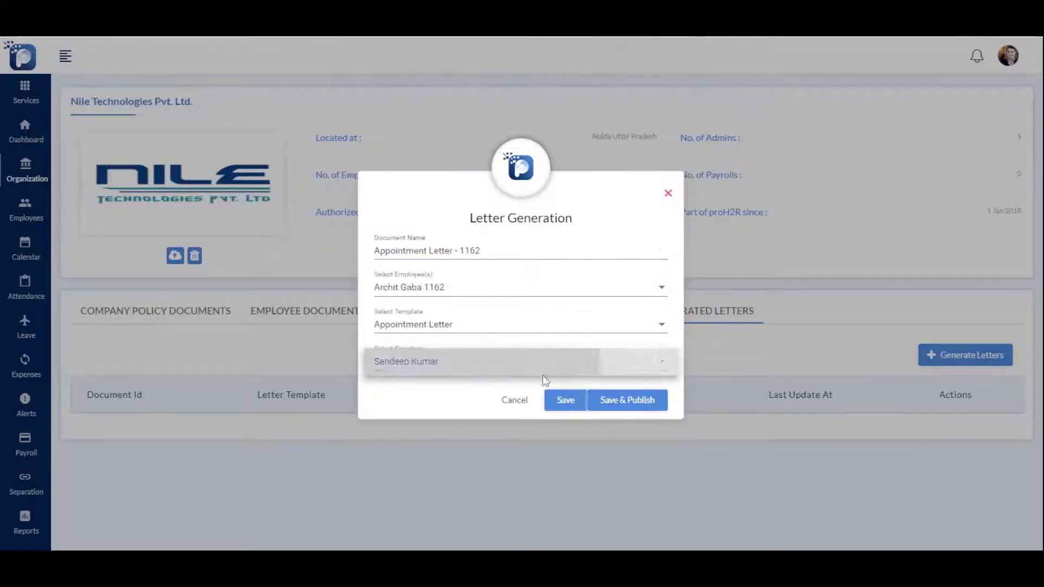
{"action": "left_click", "coordinate": [539, 359]}
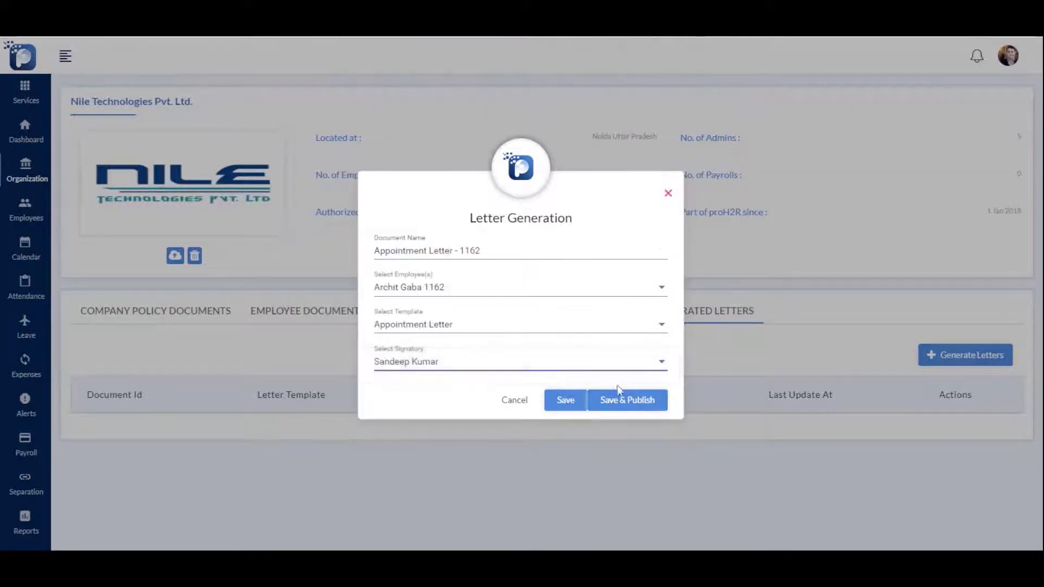
{"action": "left_click", "coordinate": [618, 406]}
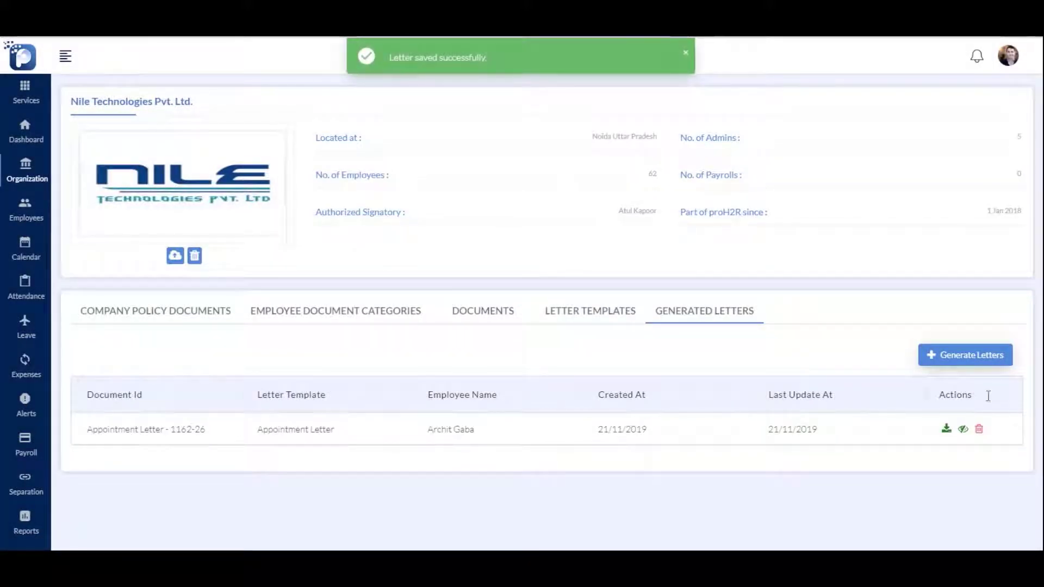
Download the appointment letter as a PDF, open it, and scroll through it
{"action": "left_click", "coordinate": [947, 429]}
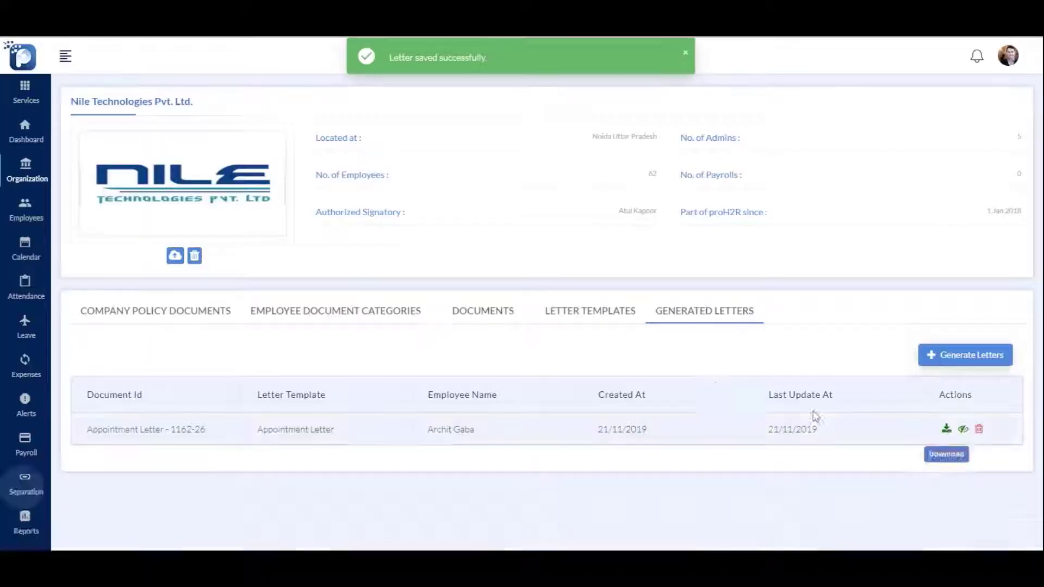
{"action": "left_click", "coordinate": [60, 537]}
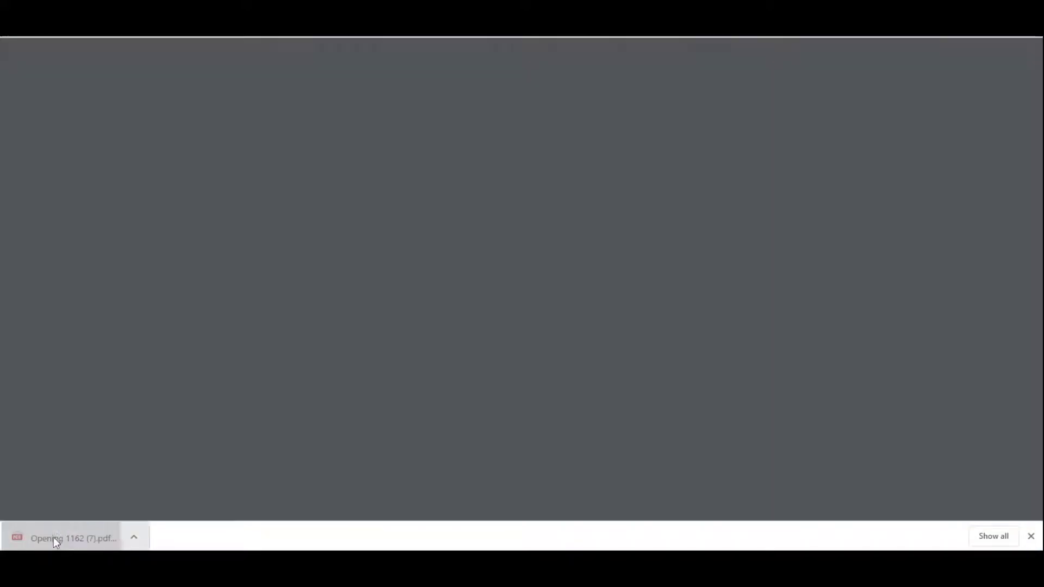
{"action": "scroll", "coordinate": [445, 356], "scroll_direction": "down", "scroll_amount": 3}
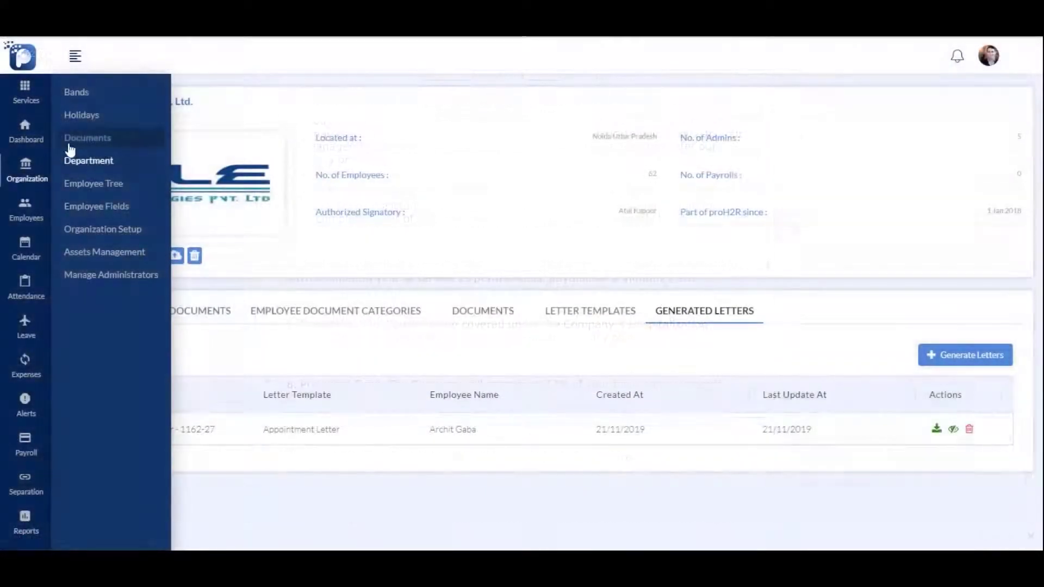
Open the holiday calendar and show 100 holidays per page
{"action": "left_click", "coordinate": [82, 114]}
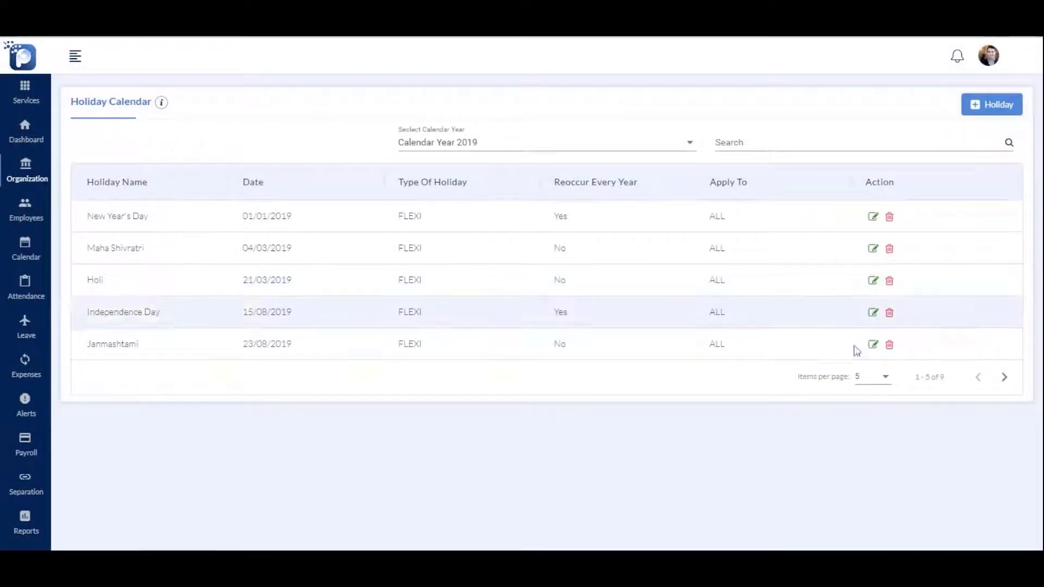
{"action": "left_click", "coordinate": [869, 378]}
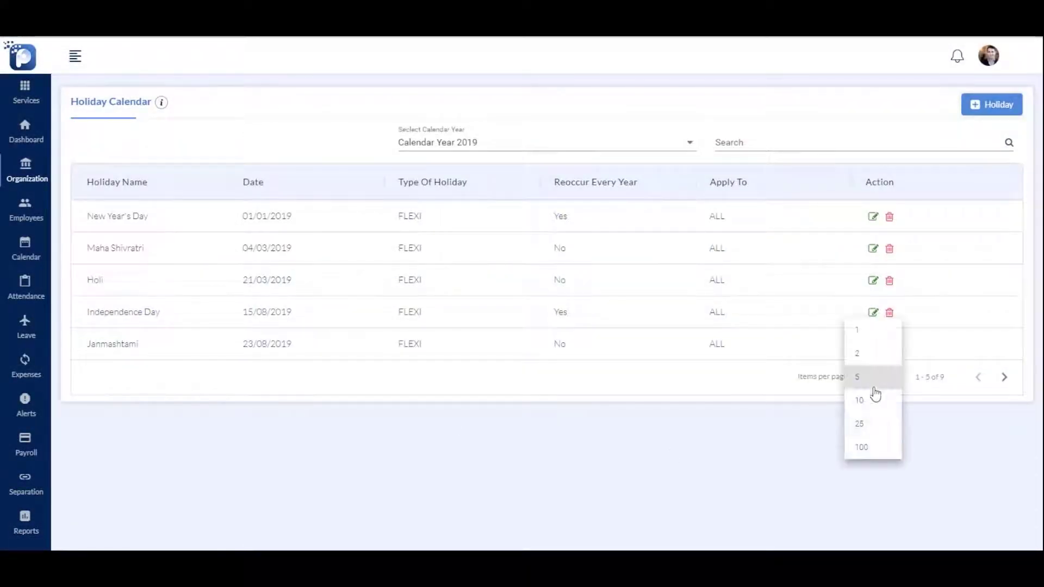
{"action": "left_click", "coordinate": [872, 446]}
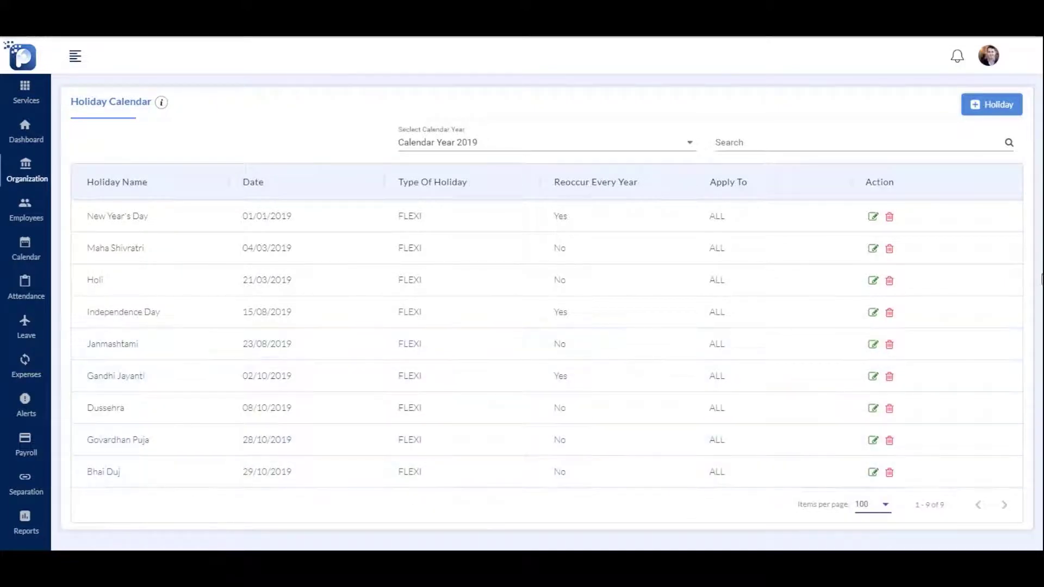
Add Christmas, 25/12/2019, as a yearly recurring flexi holiday for all employees
{"action": "left_click", "coordinate": [970, 120]}
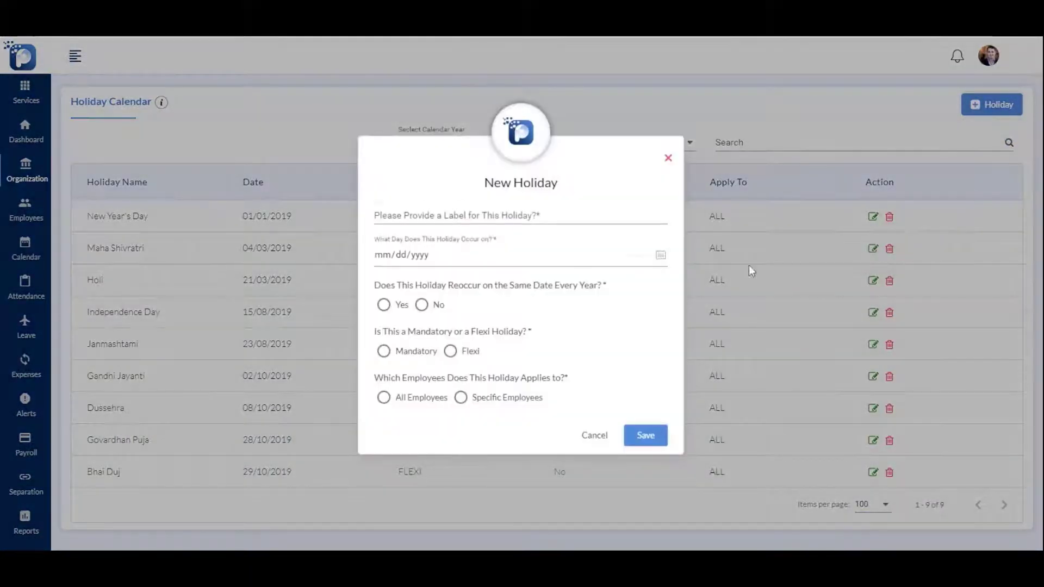
{"action": "left_click", "coordinate": [495, 216]}
{"action": "type", "text": "Christmas"}
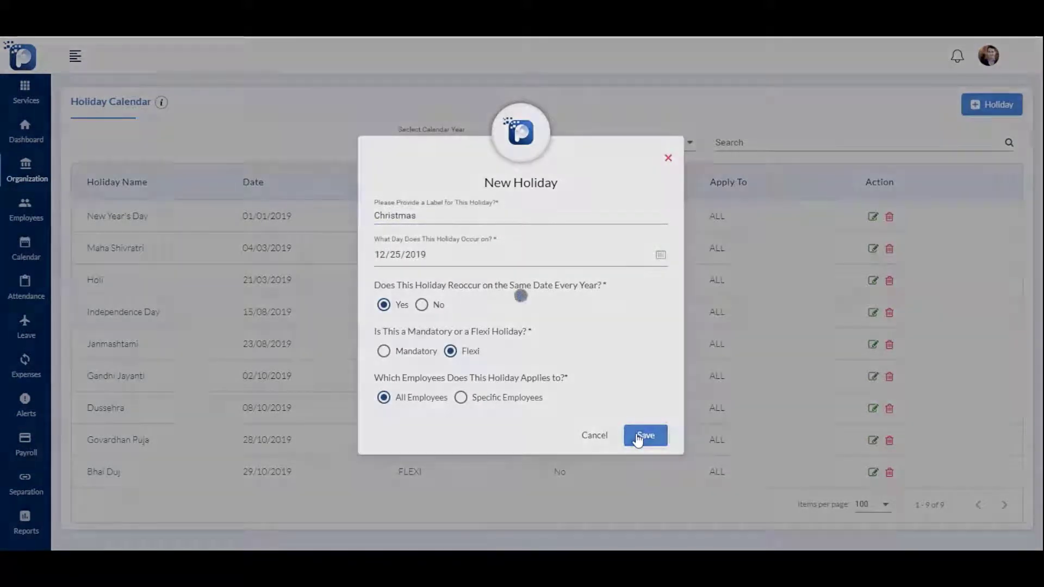
{"action": "left_click", "coordinate": [641, 436]}
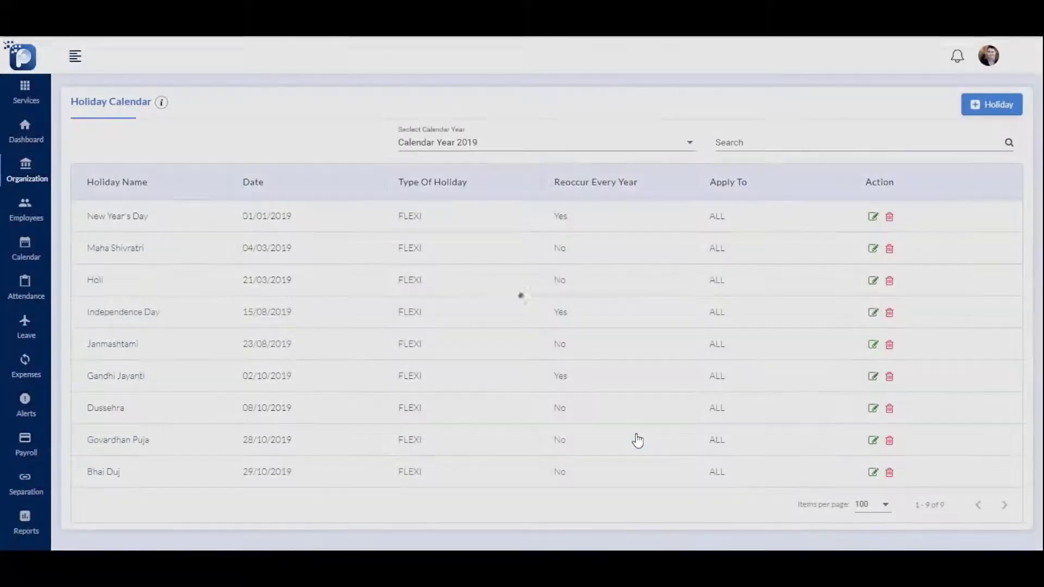
{"action": "scroll", "coordinate": [636, 380], "scroll_direction": "down", "scroll_amount": 1}
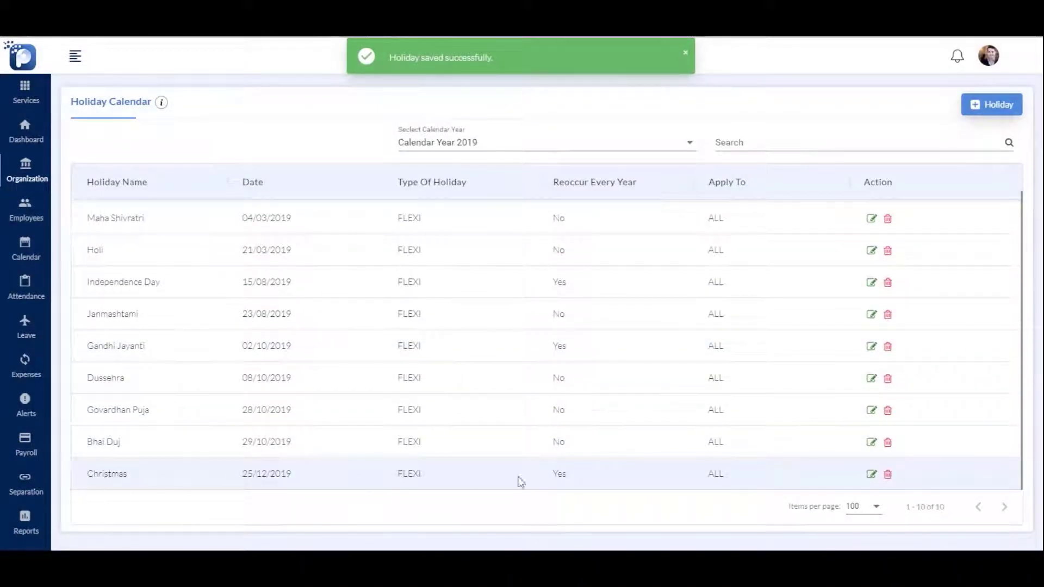
{"action": "mouse_move", "coordinate": [23, 182]}
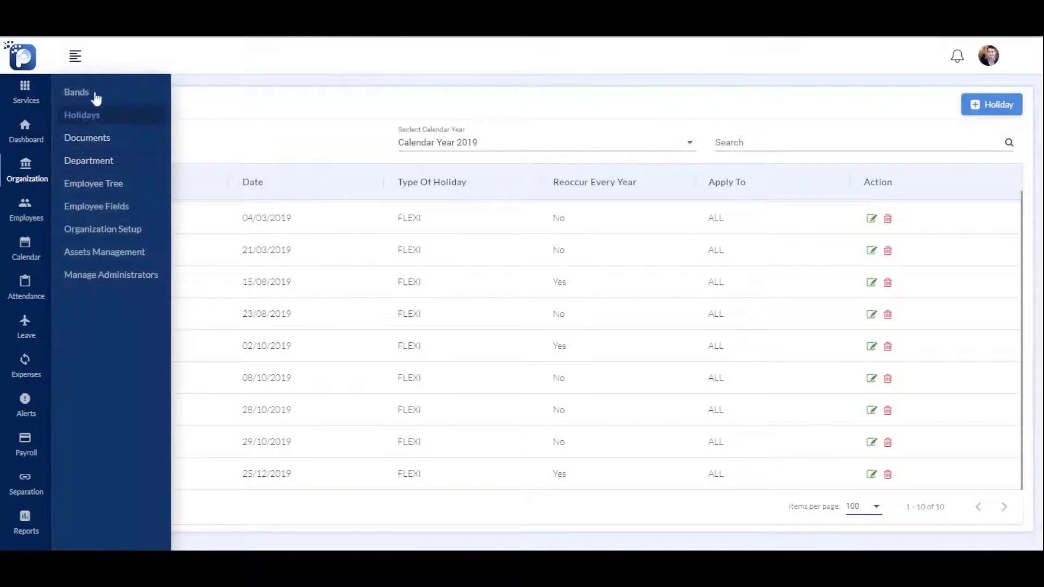
Add a new employee section named 'Finanace Information' in Employee Fields
{"action": "left_click", "coordinate": [99, 209]}
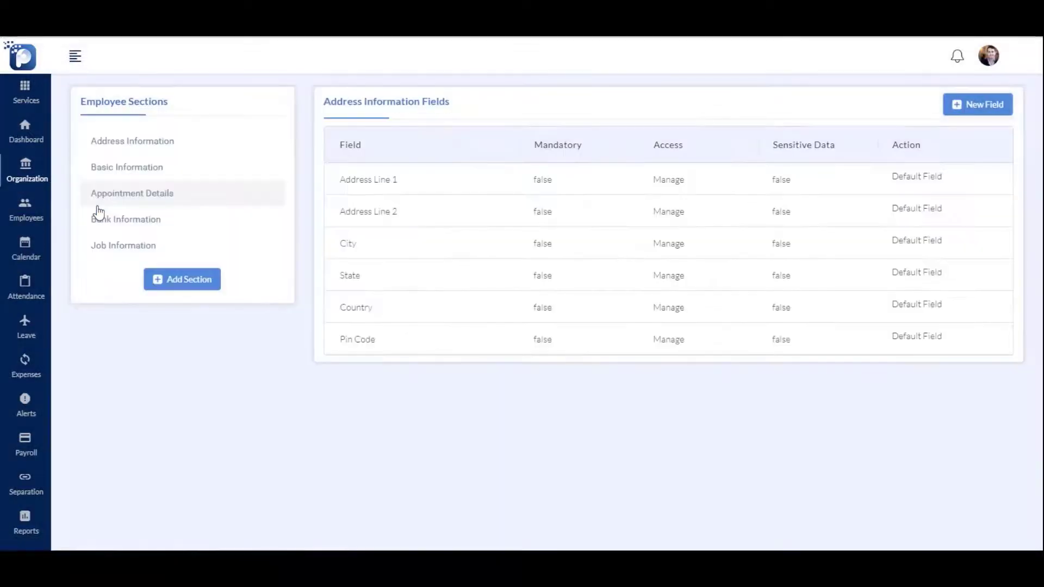
{"action": "left_click", "coordinate": [168, 244]}
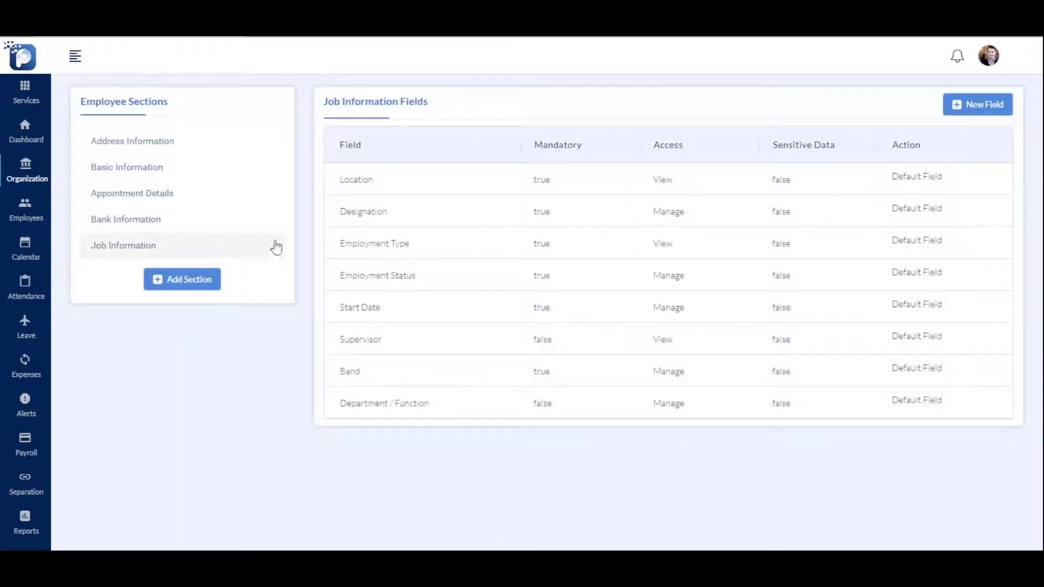
{"action": "left_click", "coordinate": [163, 279]}
{"action": "left_click", "coordinate": [419, 268]}
{"action": "type", "text": "Finanac"}
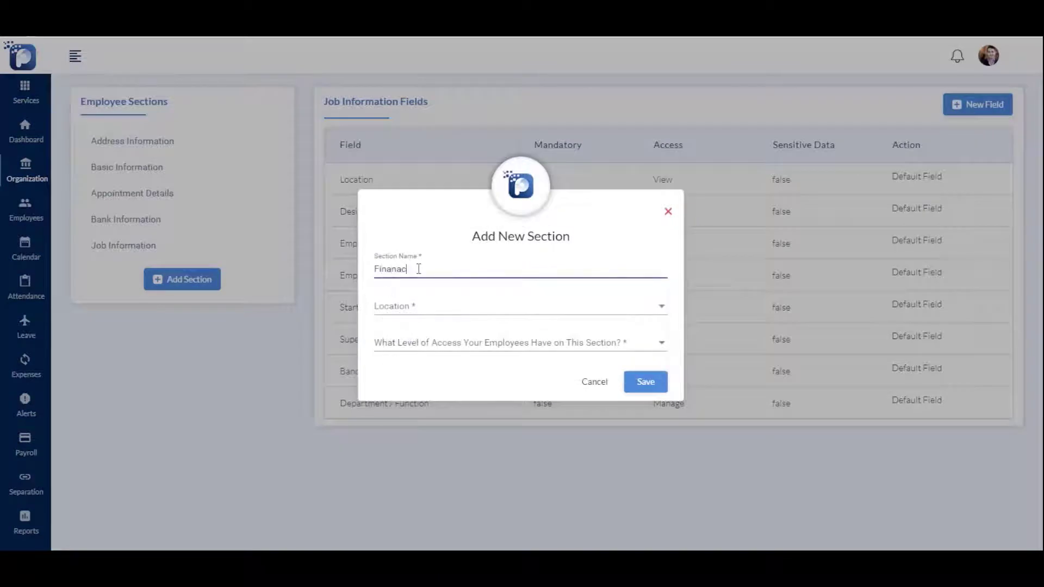
{"action": "type", "text": "e Information"}
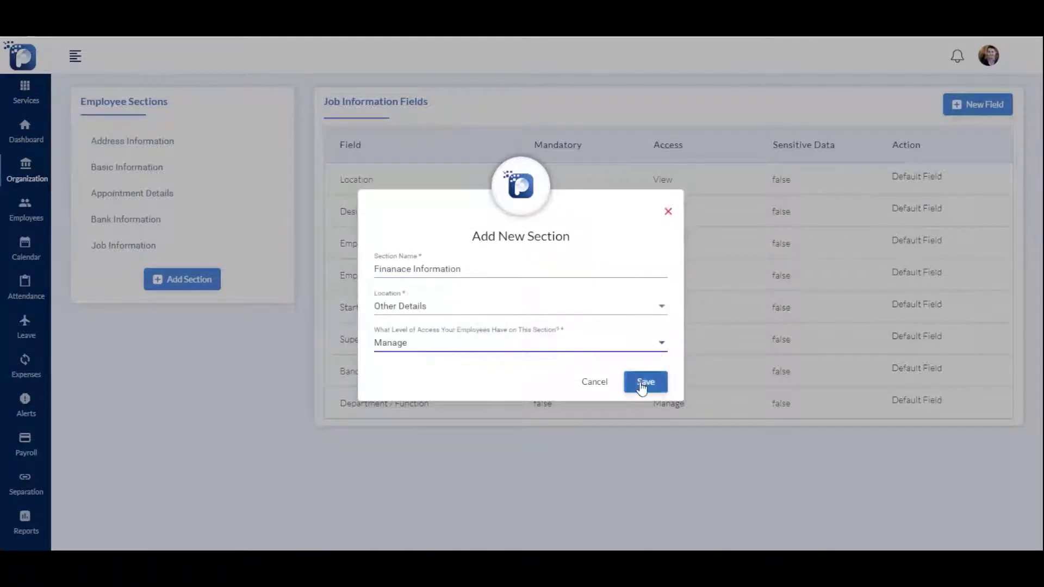
{"action": "left_click", "coordinate": [644, 381]}
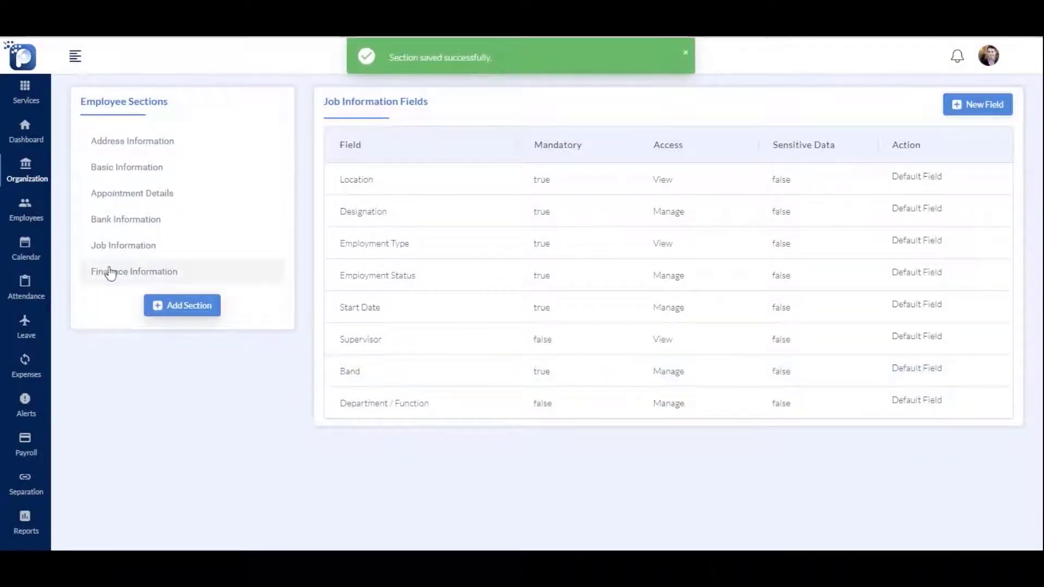
Add a Number field 'Total Asset Value' with placeholder 'Asset Value' to that section
{"action": "left_click", "coordinate": [108, 272]}
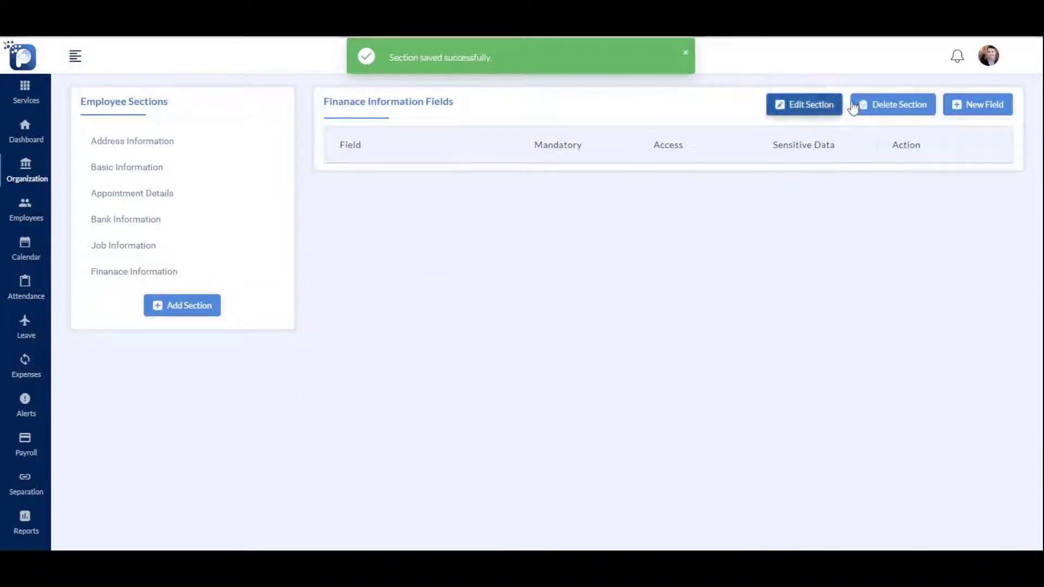
{"action": "left_click", "coordinate": [981, 105]}
{"action": "left_click", "coordinate": [493, 271]}
{"action": "type", "text": "Total Ass"}
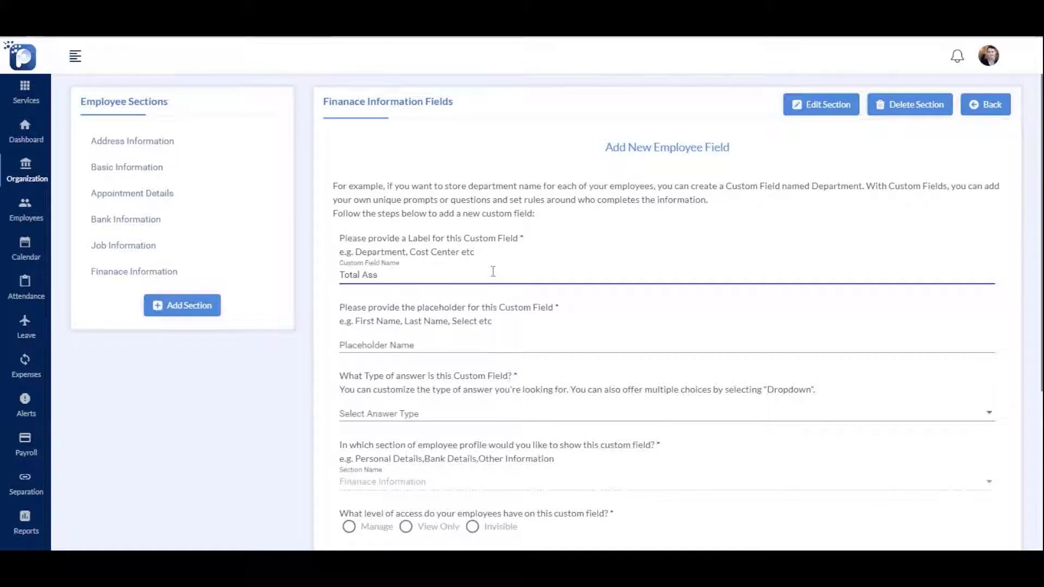
{"action": "type", "text": "et Value"}
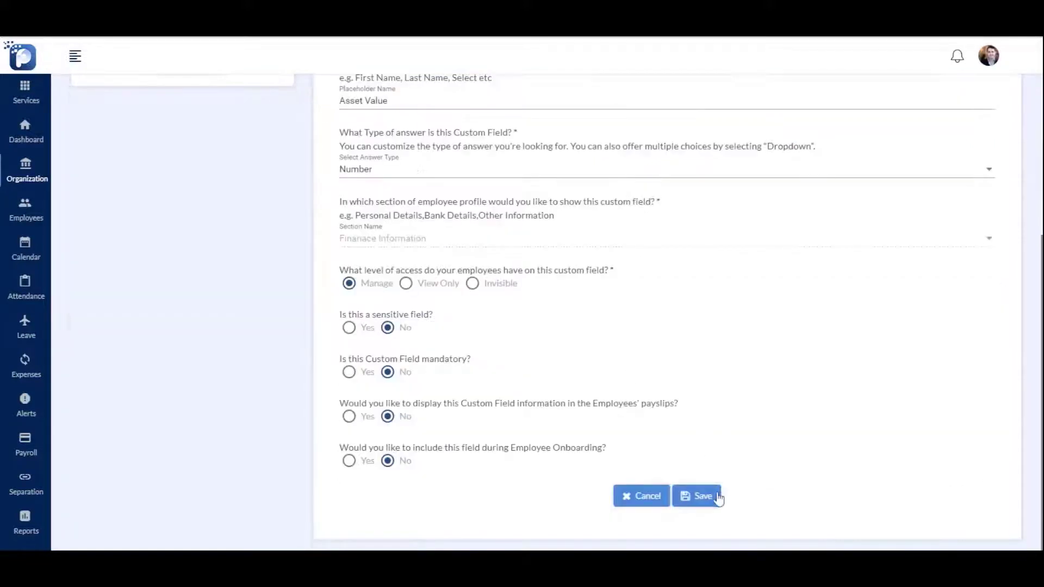
{"action": "left_click", "coordinate": [715, 495]}
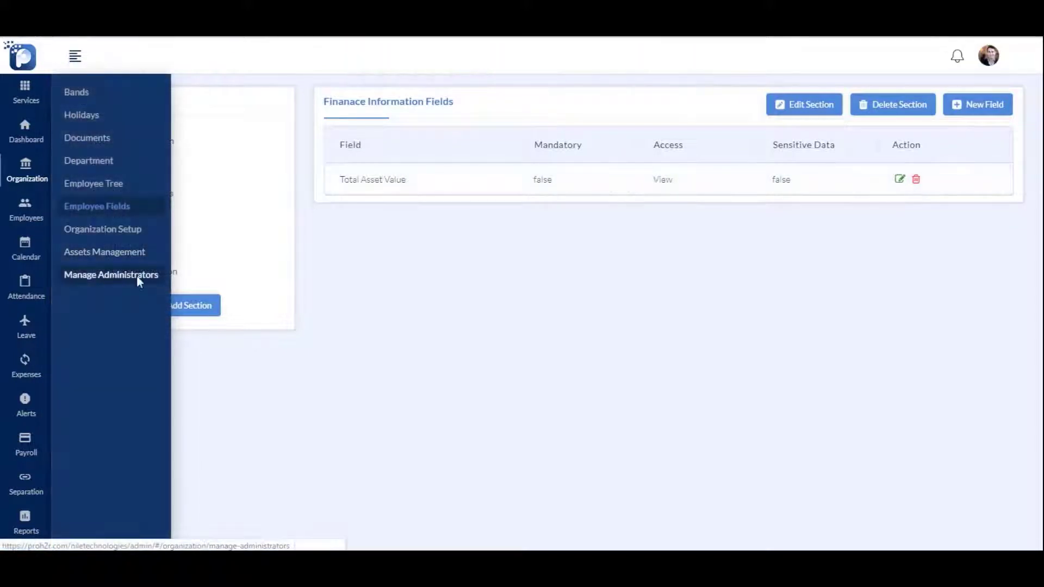
Add the employee found by searching 'anj' as a new administrator with Full Access
{"action": "left_click", "coordinate": [136, 276]}
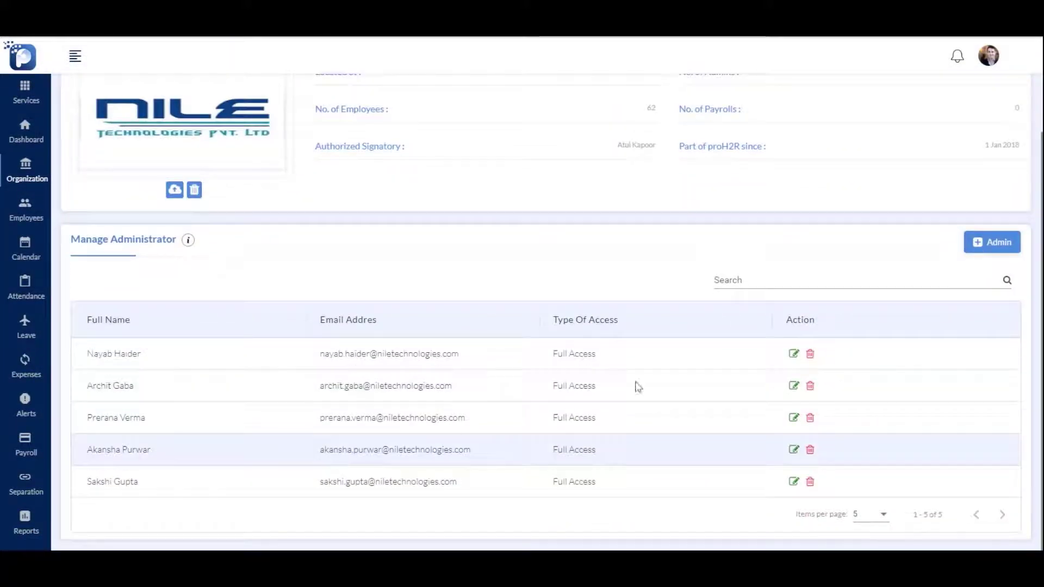
{"action": "left_click", "coordinate": [990, 248]}
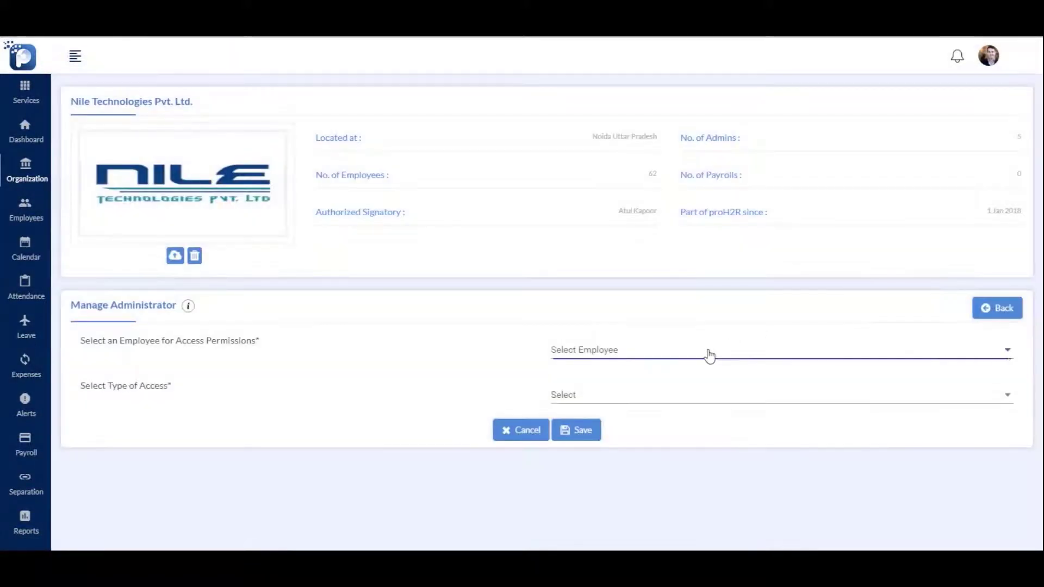
{"action": "left_click", "coordinate": [708, 354]}
{"action": "type", "text": "anj"}
{"action": "left_click", "coordinate": [562, 447]}
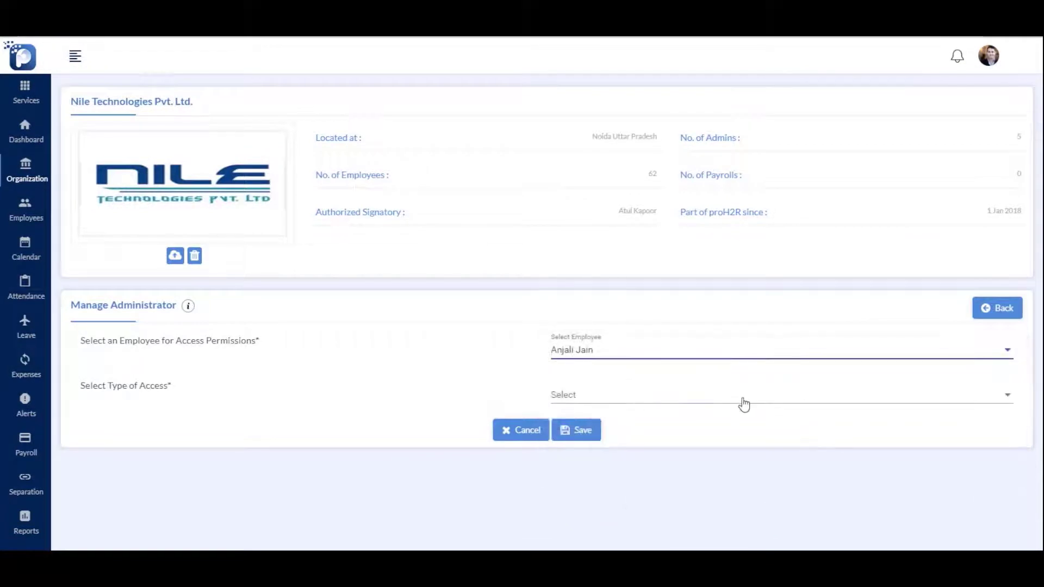
{"action": "left_click", "coordinate": [744, 405]}
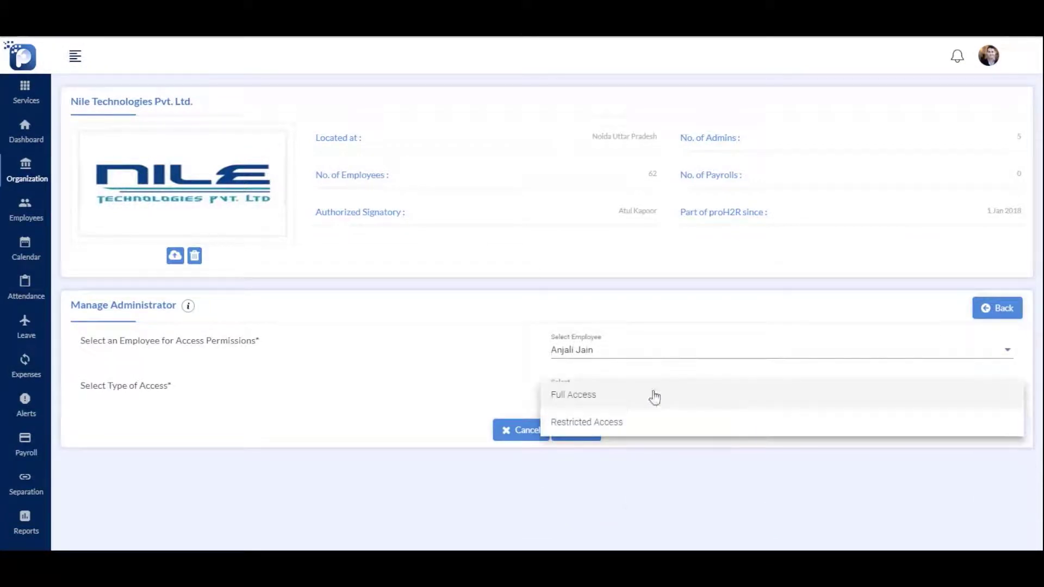
{"action": "left_click", "coordinate": [614, 403]}
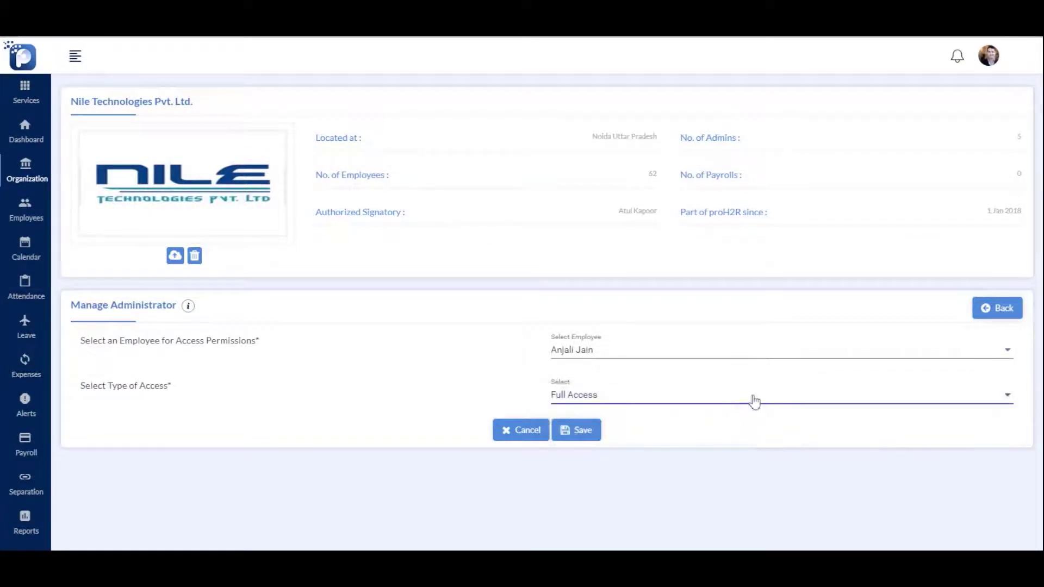
{"action": "left_click", "coordinate": [577, 424]}
Open the newly added administrator's access record for editing
{"action": "scroll", "coordinate": [662, 379], "scroll_direction": "down", "scroll_amount": 2}
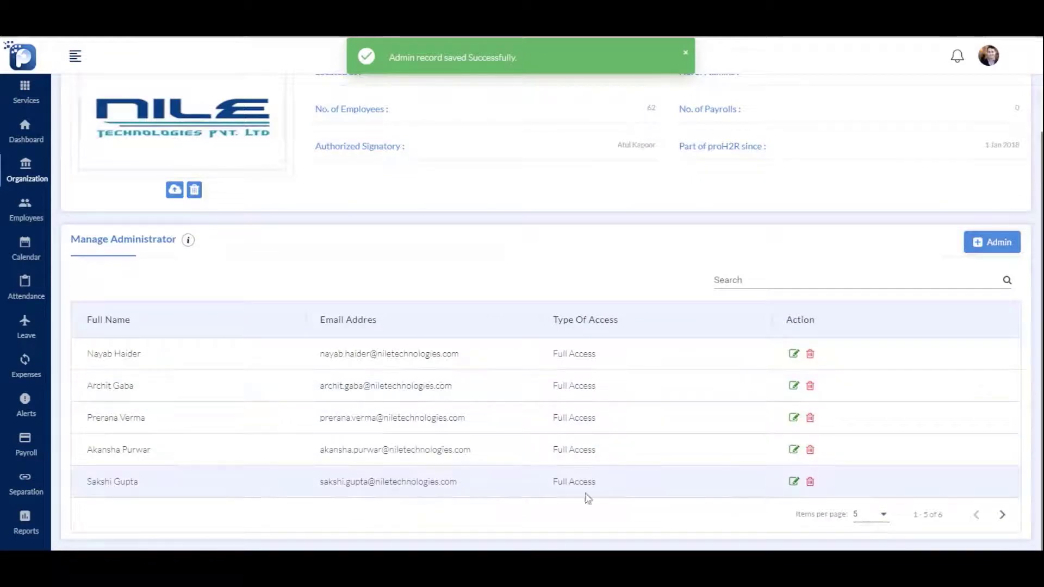
{"action": "scroll", "coordinate": [653, 490], "scroll_direction": "down", "scroll_amount": 1}
{"action": "left_click", "coordinate": [793, 479]}
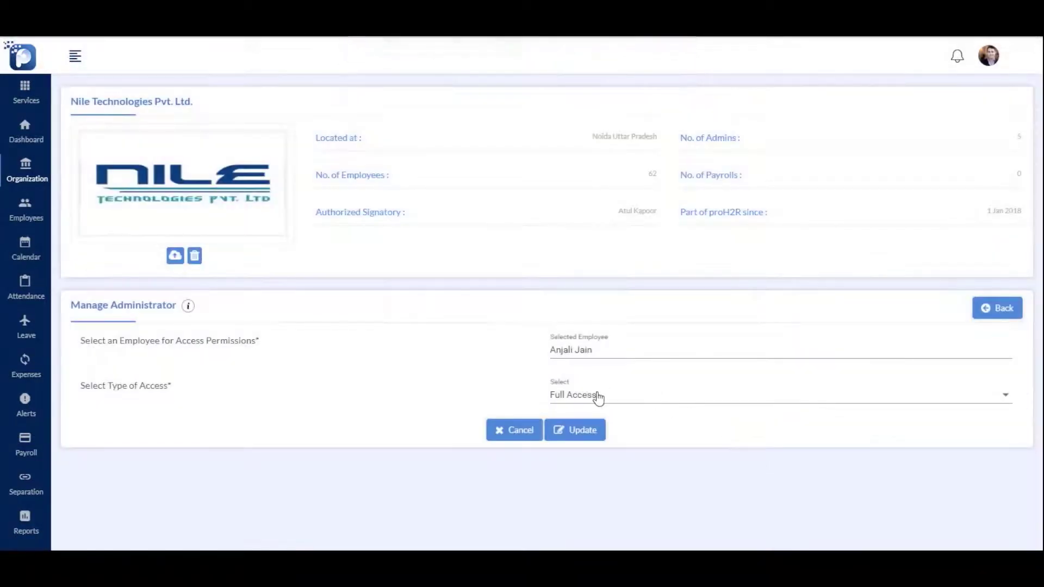
Switch the administrator to Restricted Access with Calendar and all three Resignation permissions, and update
{"action": "left_click", "coordinate": [599, 398]}
{"action": "left_click", "coordinate": [594, 422]}
{"action": "scroll", "coordinate": [779, 452], "scroll_direction": "down", "scroll_amount": 4}
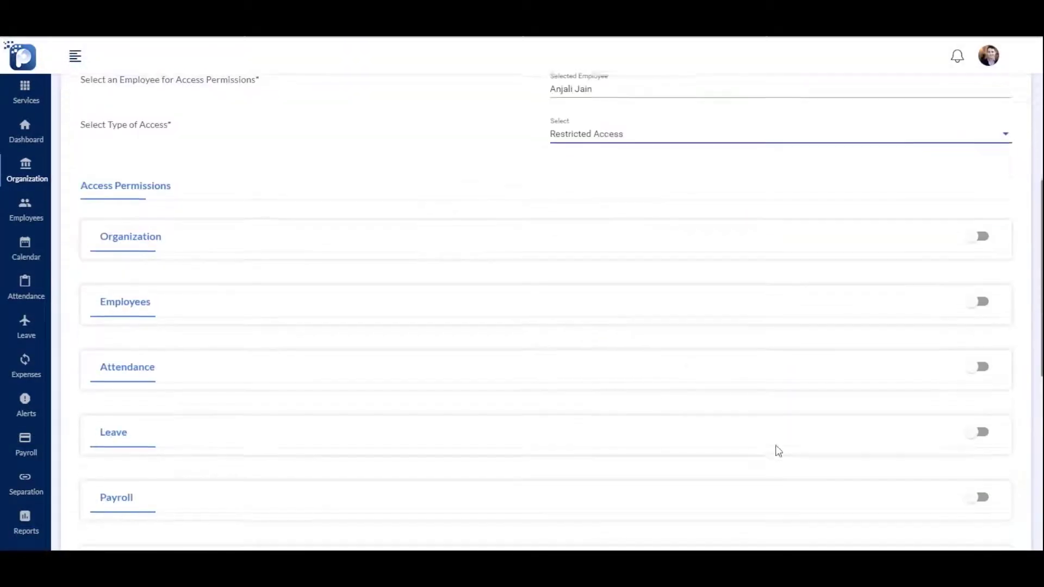
{"action": "scroll", "coordinate": [779, 451], "scroll_direction": "down", "scroll_amount": 5}
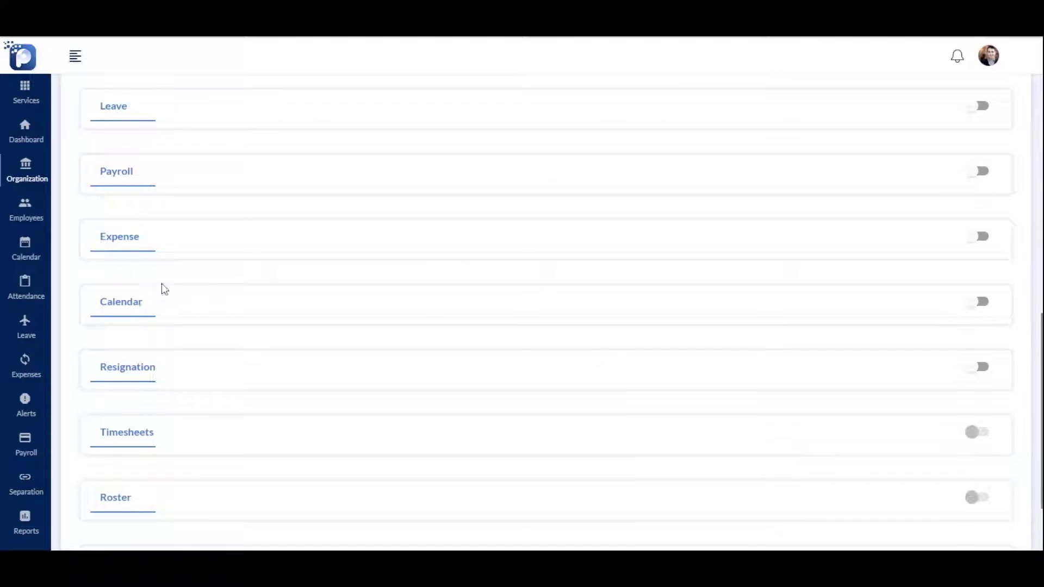
{"action": "left_click", "coordinate": [978, 304]}
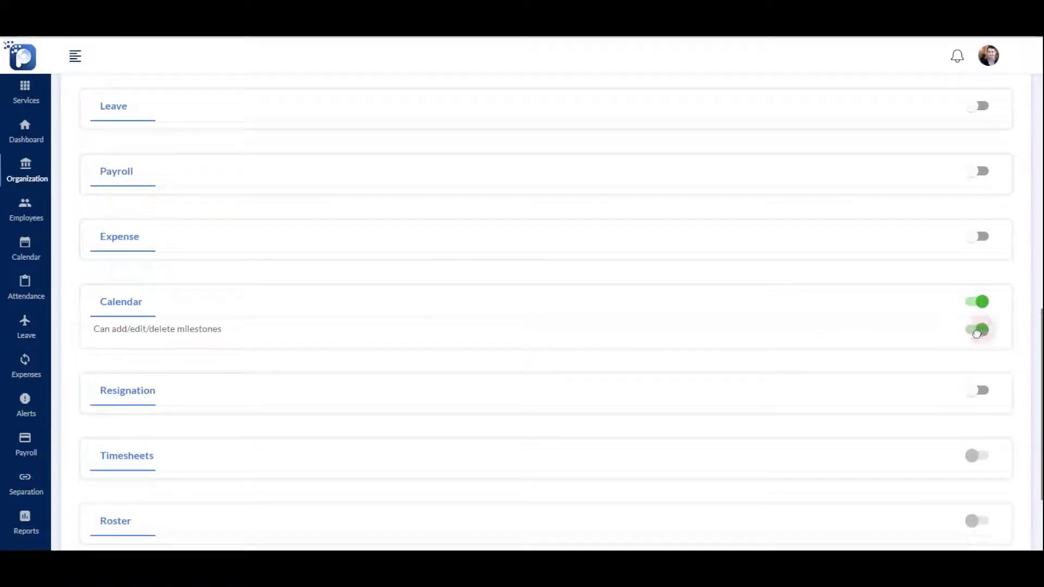
{"action": "left_click", "coordinate": [982, 393]}
{"action": "left_click", "coordinate": [984, 418]}
{"action": "left_click", "coordinate": [984, 441]}
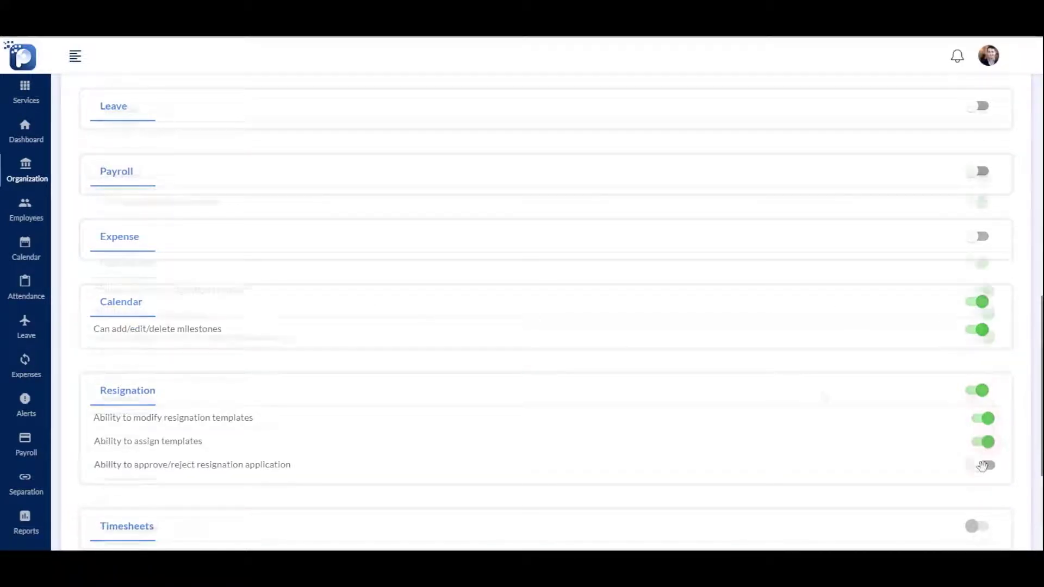
{"action": "left_click", "coordinate": [984, 465]}
{"action": "scroll", "coordinate": [824, 397], "scroll_direction": "down", "scroll_amount": 3}
{"action": "left_click", "coordinate": [579, 521]}
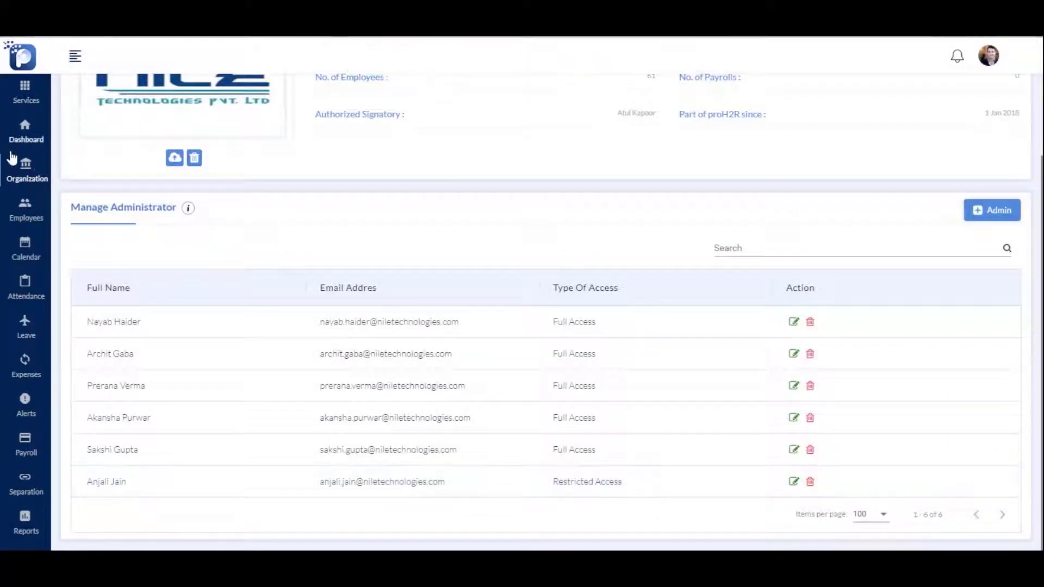
Collapse and then re-expand one manager's direct reports in the Employee Tree
{"action": "mouse_move", "coordinate": [26, 178]}
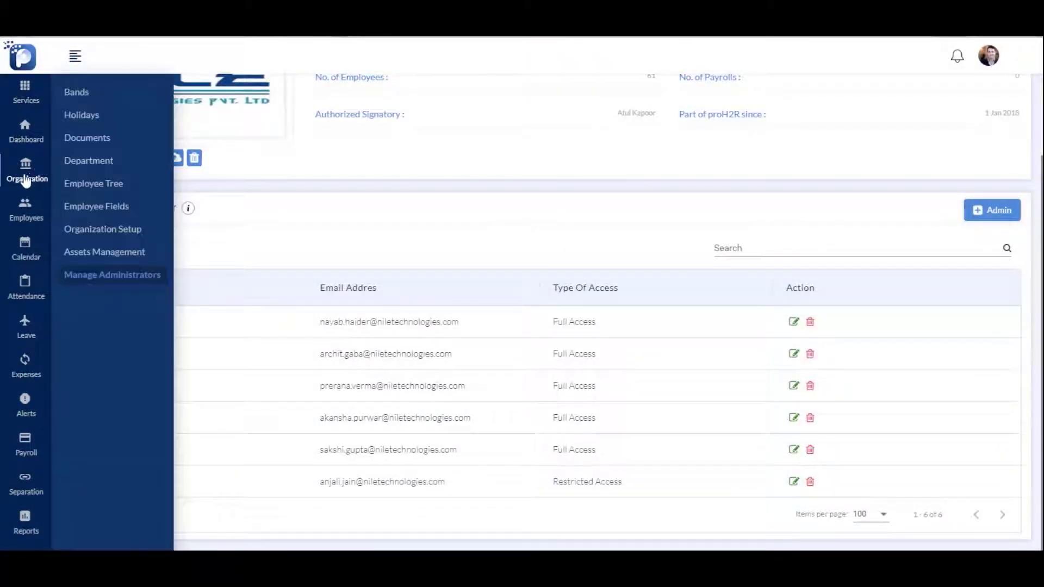
{"action": "left_click", "coordinate": [96, 185]}
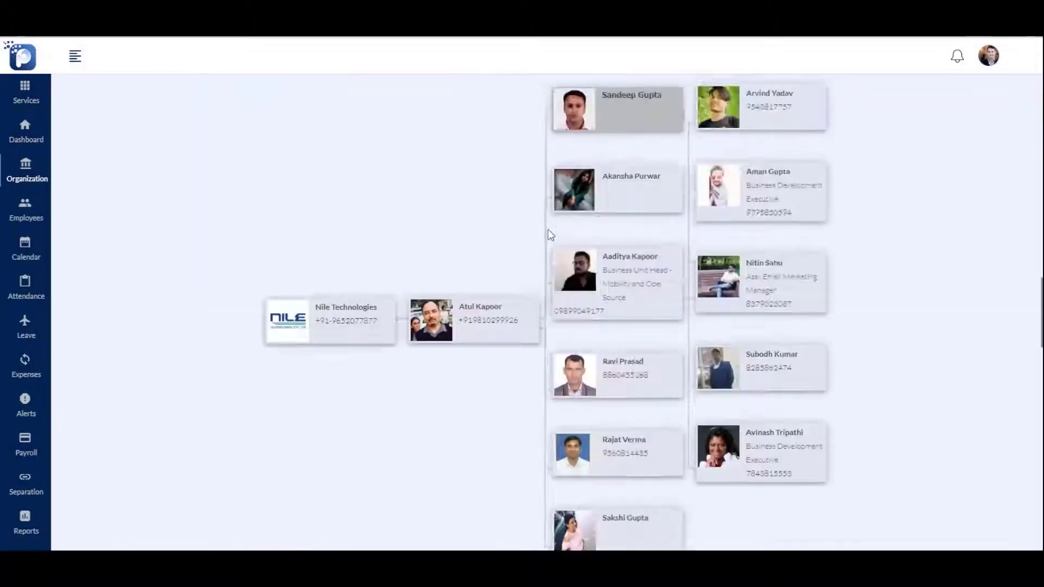
{"action": "scroll", "coordinate": [549, 229], "scroll_direction": "up", "scroll_amount": 1}
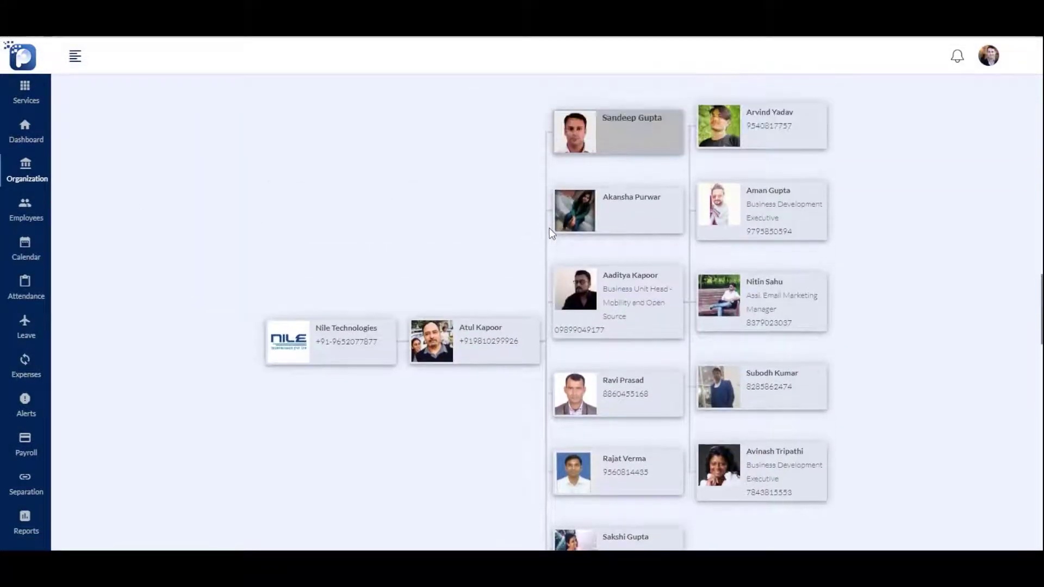
{"action": "left_click", "coordinate": [618, 296]}
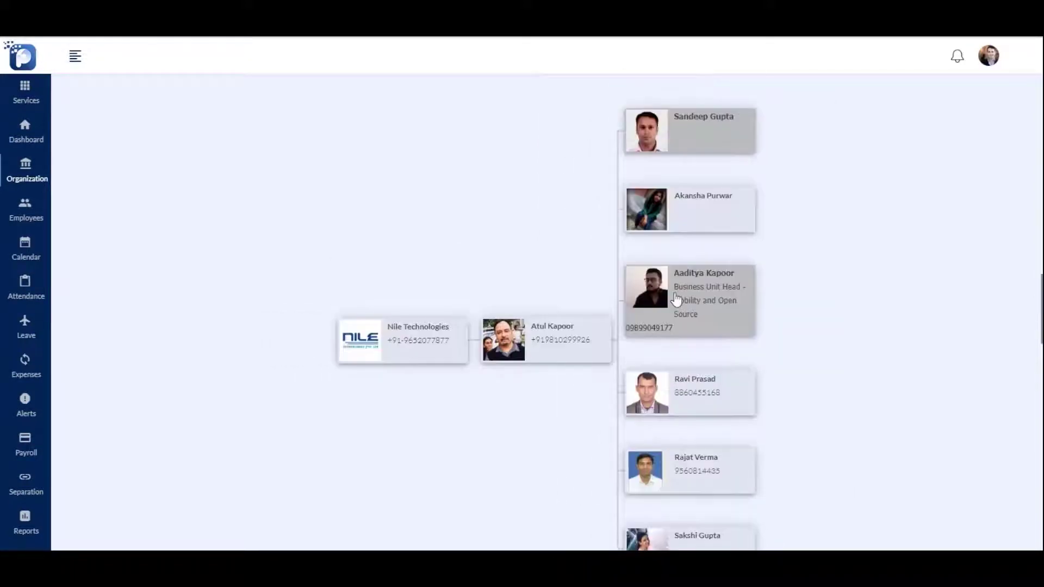
{"action": "left_click", "coordinate": [676, 298]}
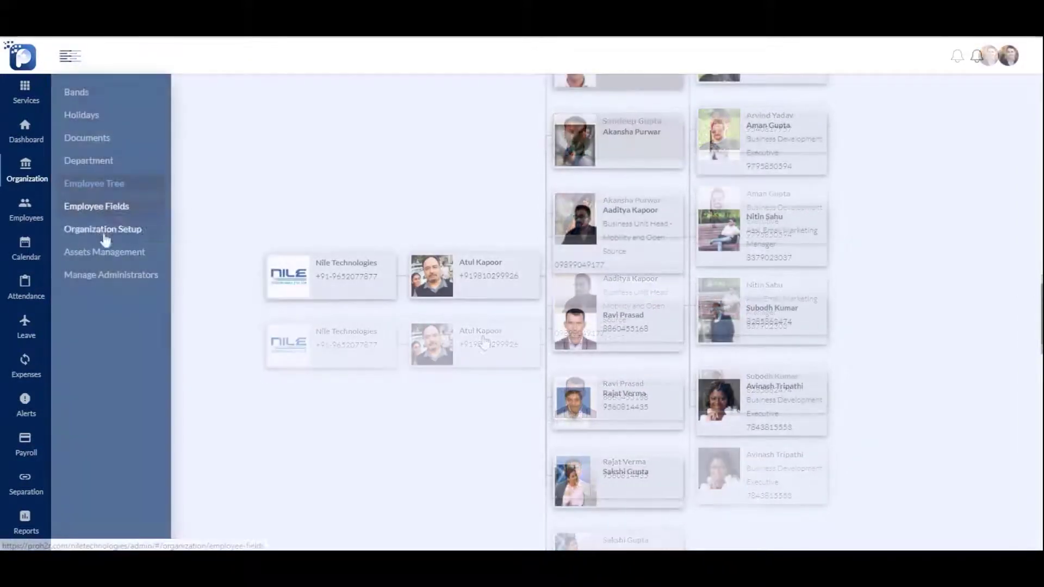
{"action": "left_click", "coordinate": [107, 252]}
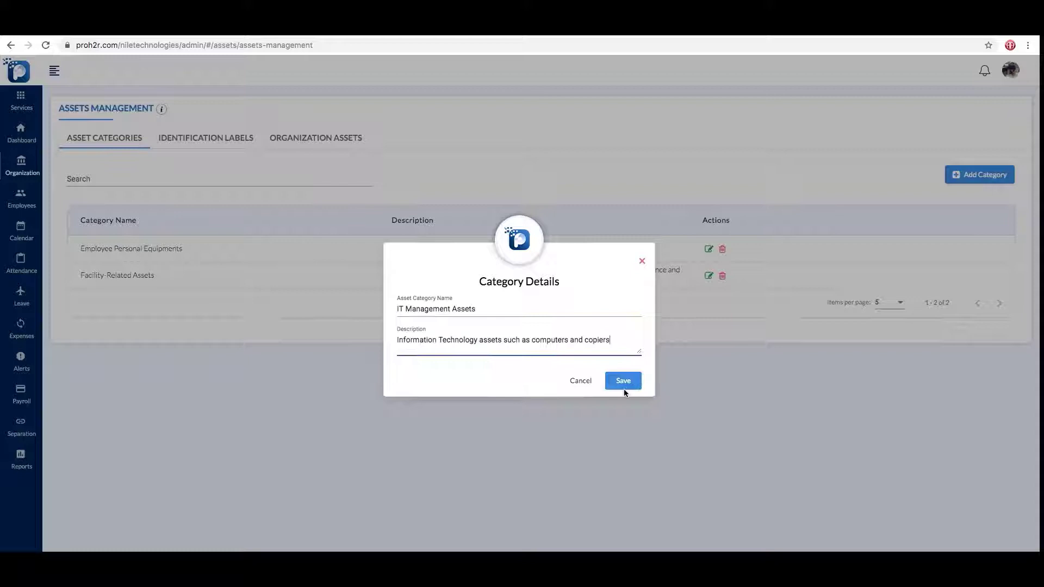
Save the IT Management Assets category and add a Laptop asset filed under it
{"action": "left_click", "coordinate": [623, 383]}
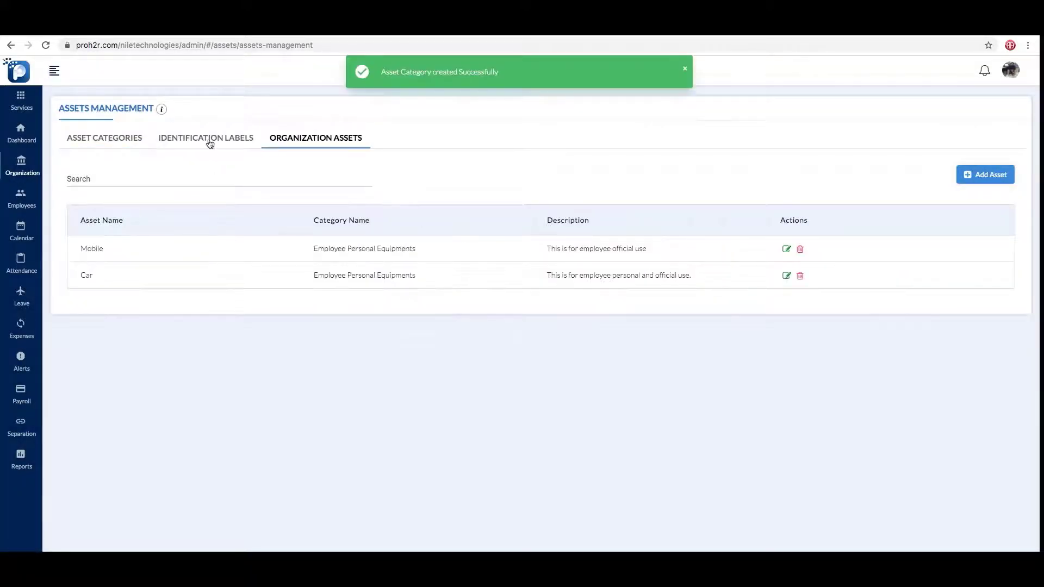
{"action": "left_click", "coordinate": [208, 138]}
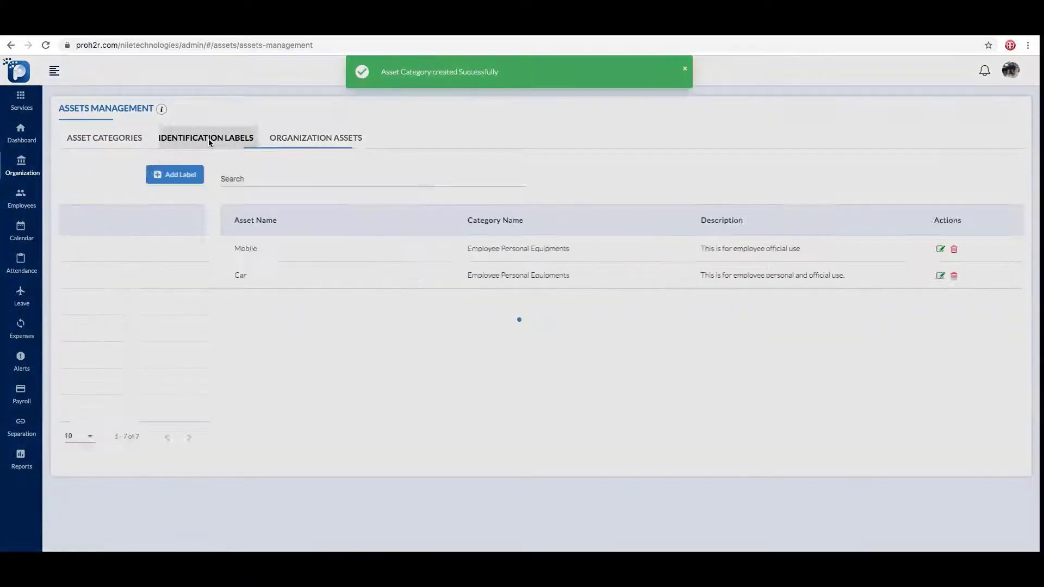
{"action": "left_click", "coordinate": [284, 145]}
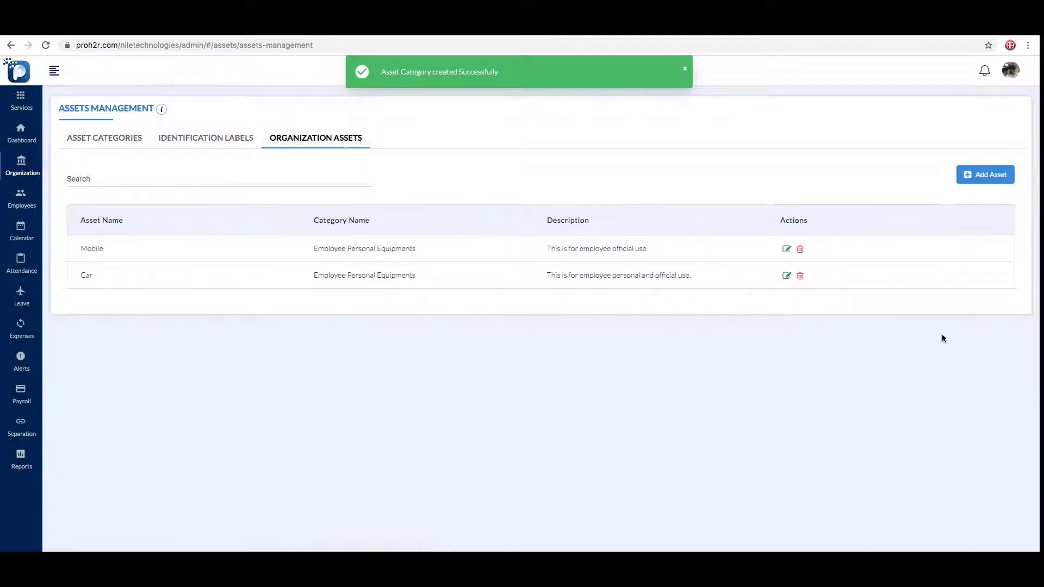
{"action": "left_click", "coordinate": [987, 175]}
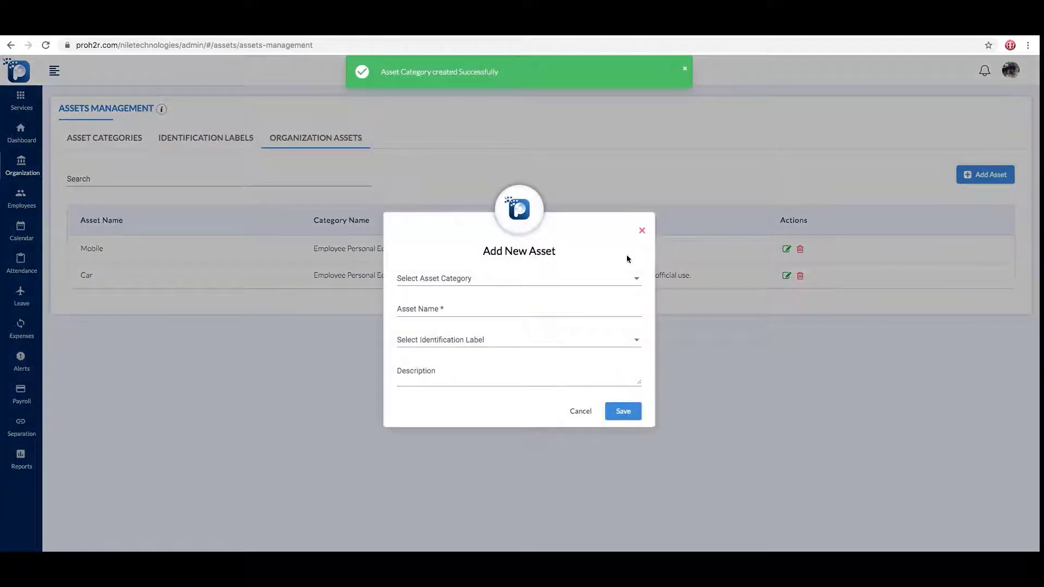
{"action": "left_click", "coordinate": [611, 283]}
{"action": "left_click", "coordinate": [537, 326]}
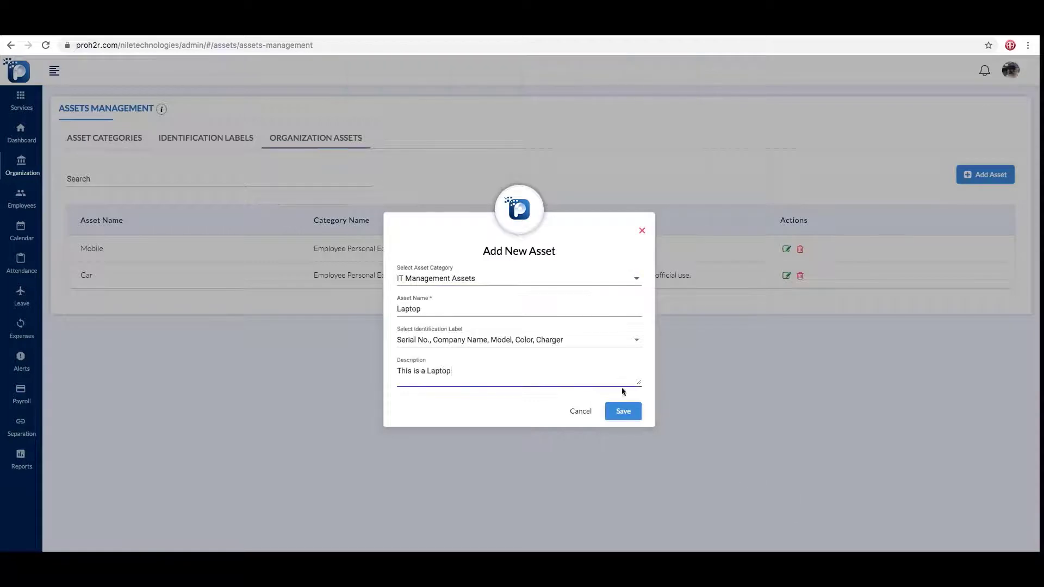
{"action": "left_click", "coordinate": [629, 412]}
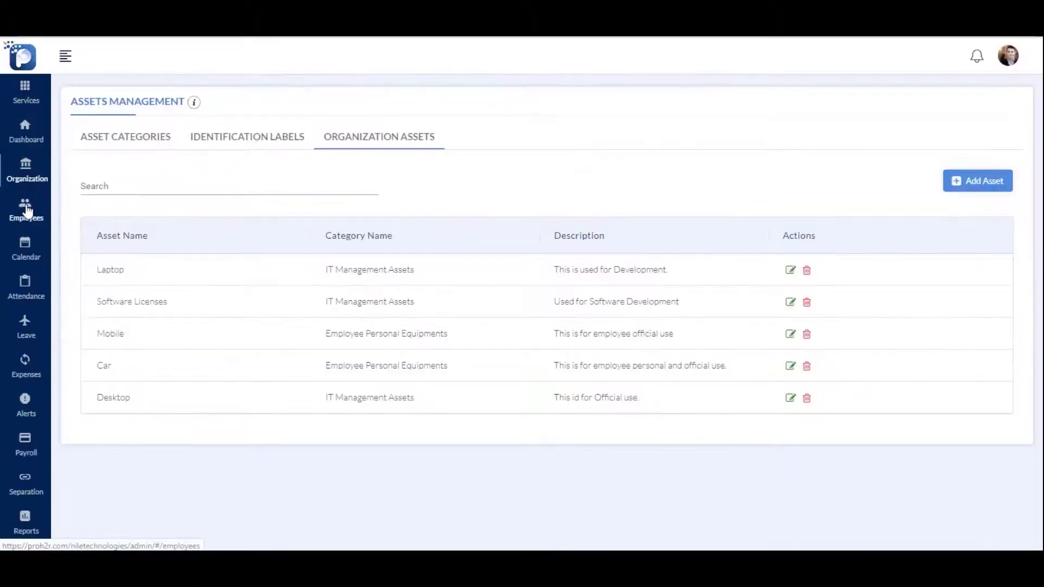
{"action": "left_click", "coordinate": [25, 209]}
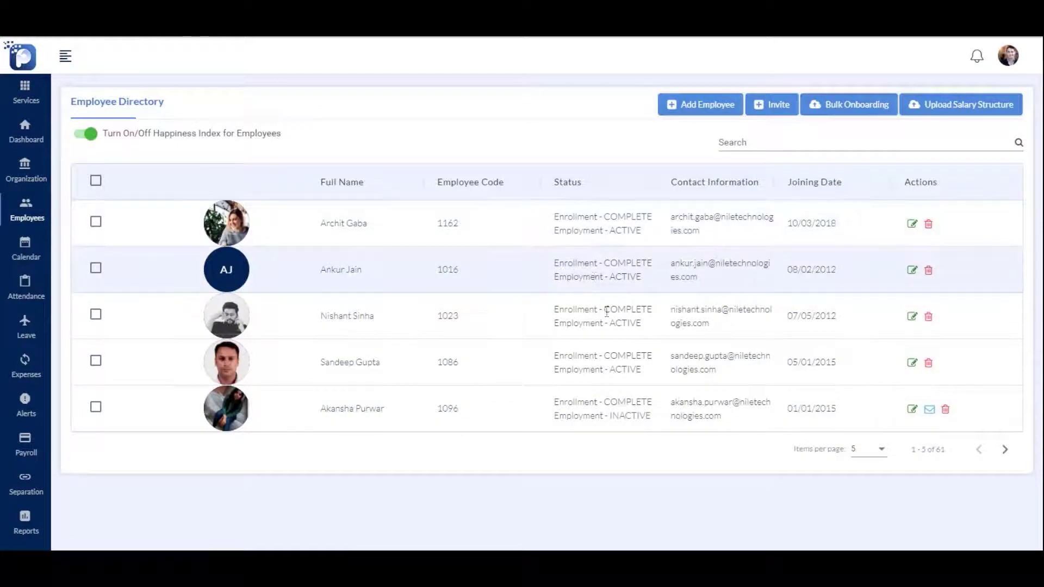
{"action": "left_click", "coordinate": [689, 109]}
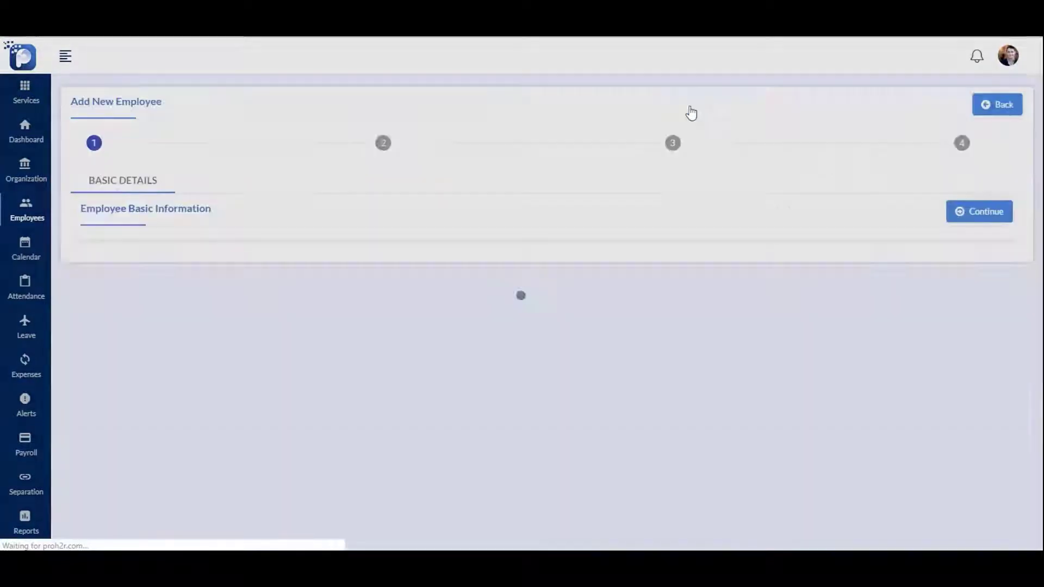
{"action": "scroll", "coordinate": [757, 251], "scroll_direction": "down", "scroll_amount": 5}
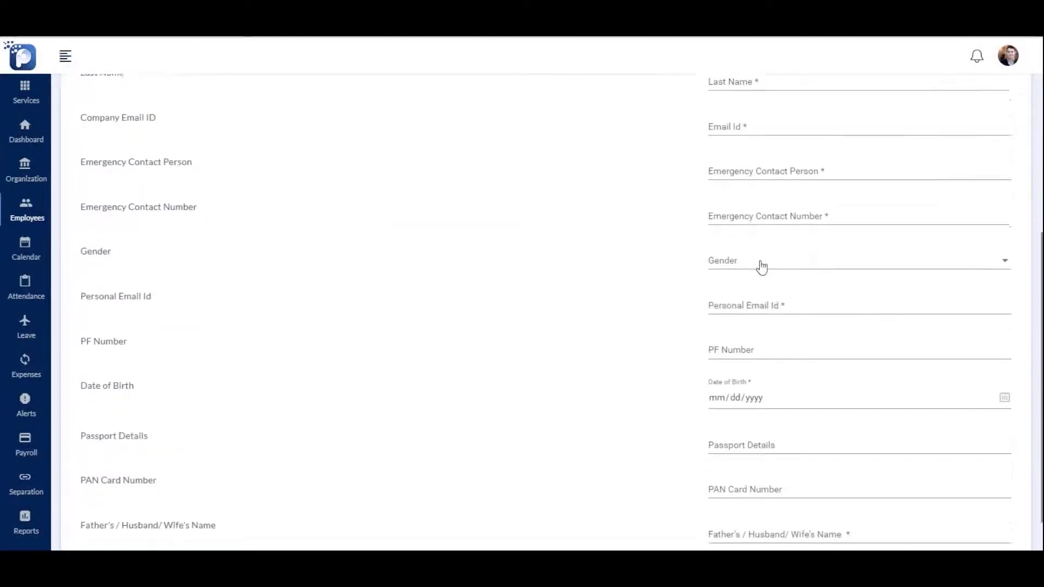
{"action": "scroll", "coordinate": [762, 260], "scroll_direction": "up", "scroll_amount": 5}
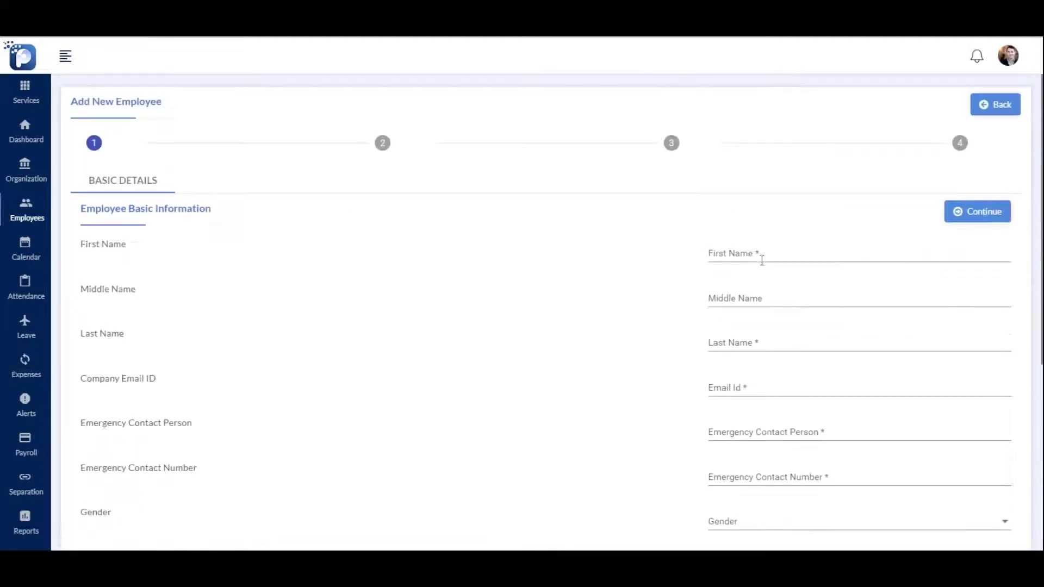
{"action": "left_click", "coordinate": [1006, 109]}
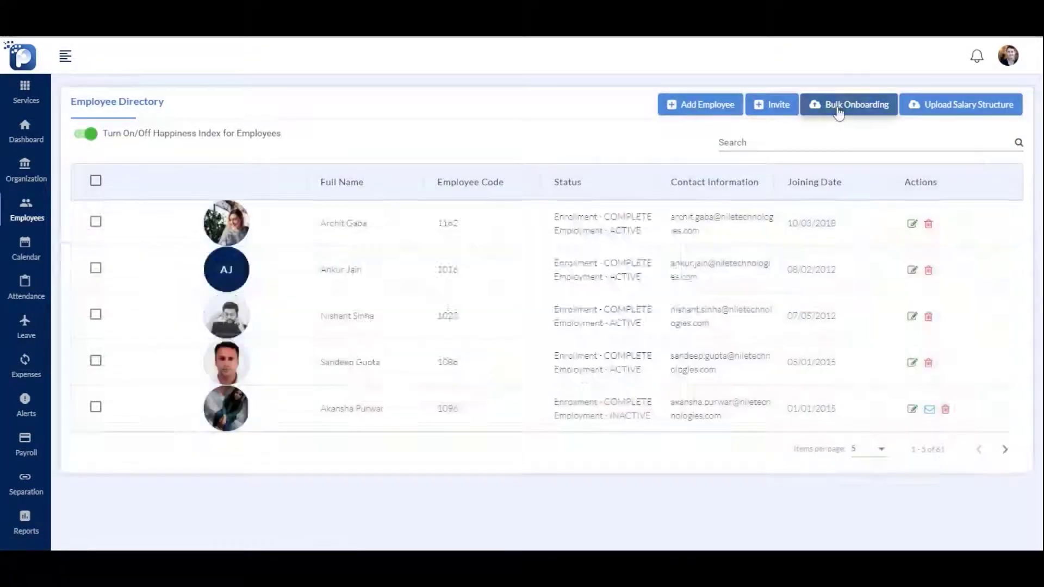
Download the bulk onboarding template, fill it in, and upload it to add one employee
{"action": "left_click", "coordinate": [844, 108]}
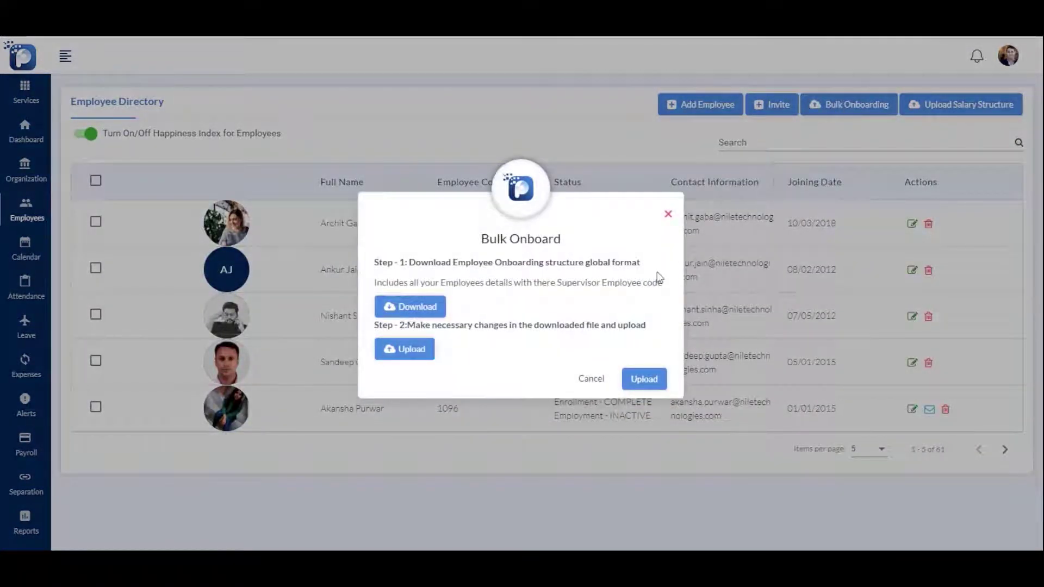
{"action": "left_click", "coordinate": [400, 307]}
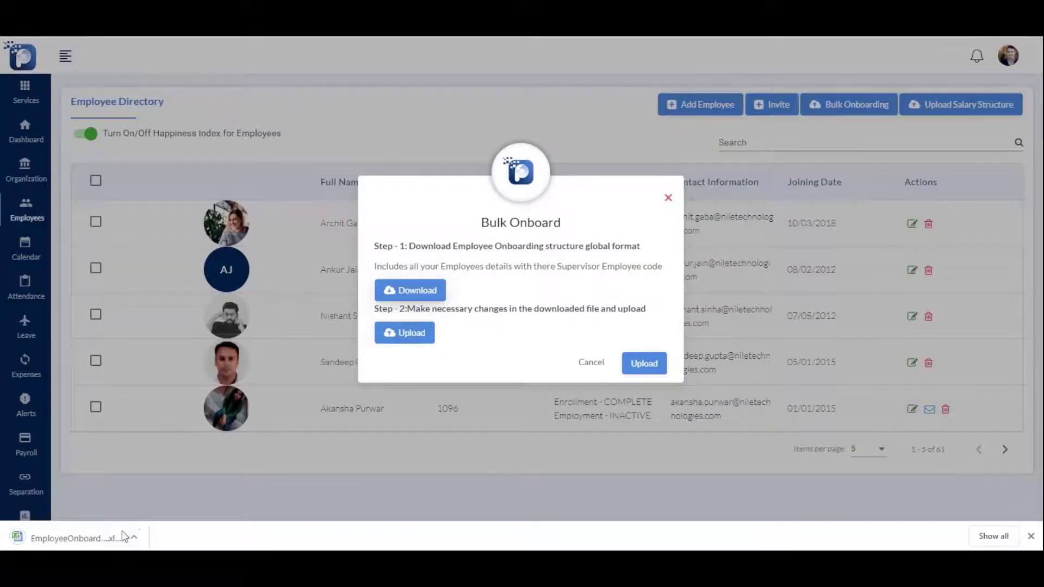
{"action": "left_click", "coordinate": [116, 538]}
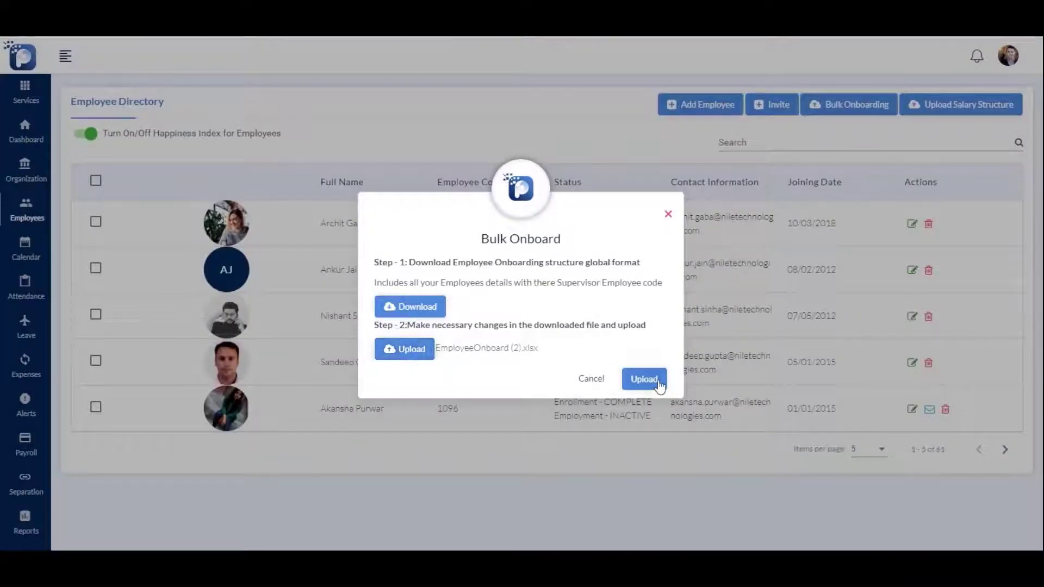
{"action": "left_click", "coordinate": [642, 379]}
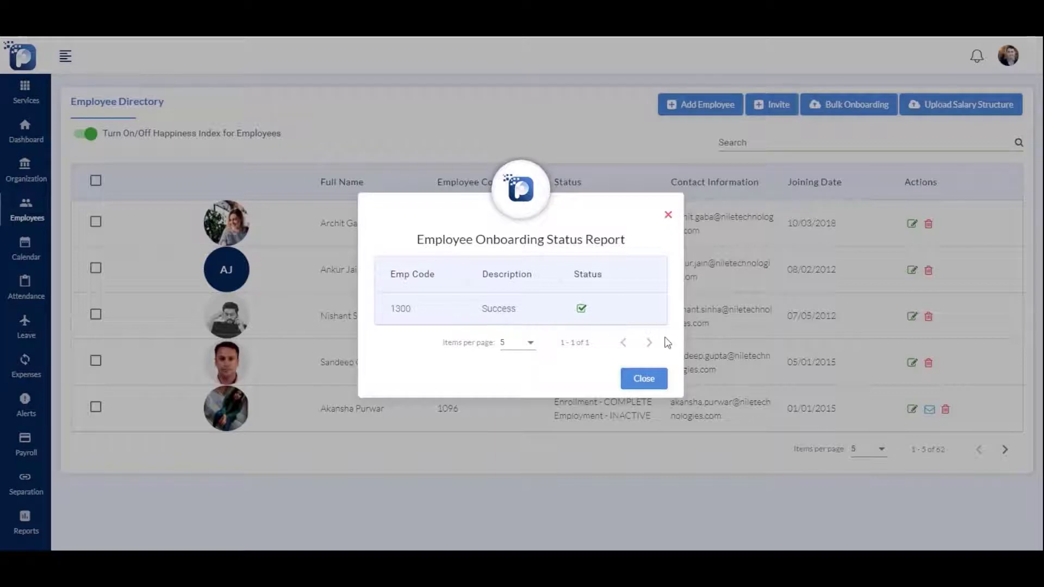
Send an invitation to the new employee found by searching 'joh'
{"action": "left_click", "coordinate": [642, 378]}
{"action": "left_click", "coordinate": [750, 144]}
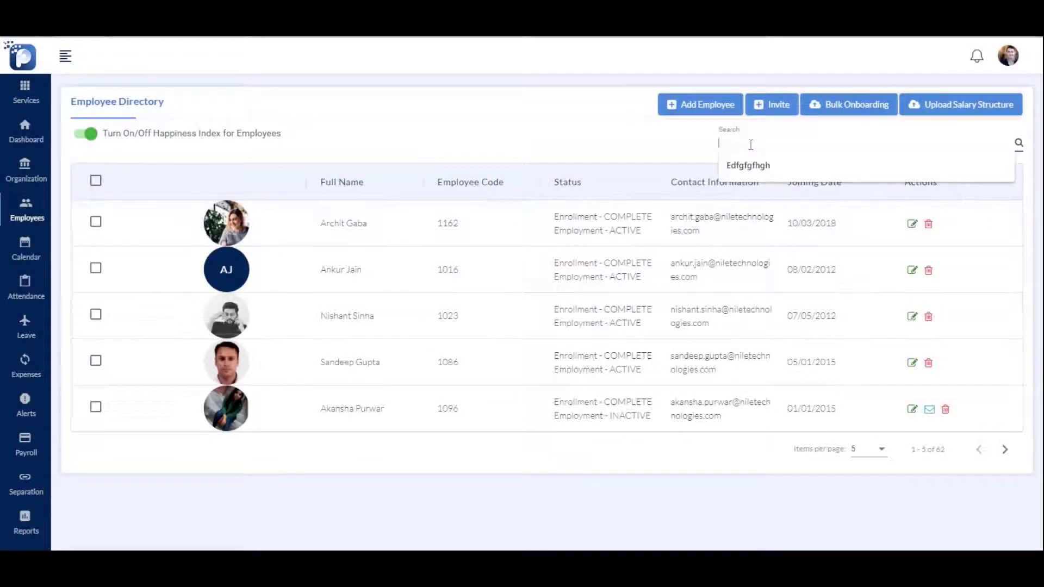
{"action": "type", "text": "jo"}
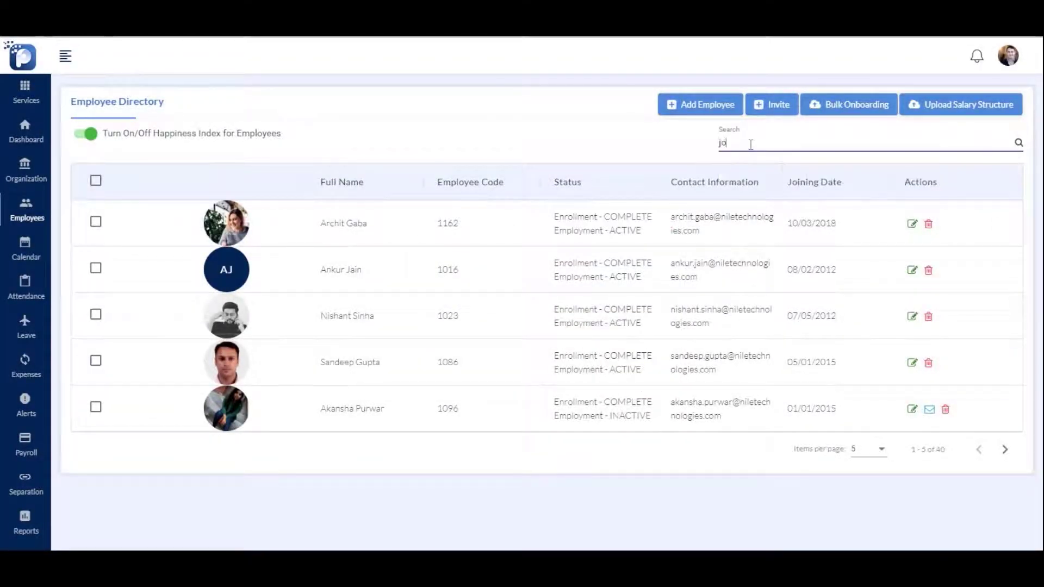
{"action": "type", "text": "h"}
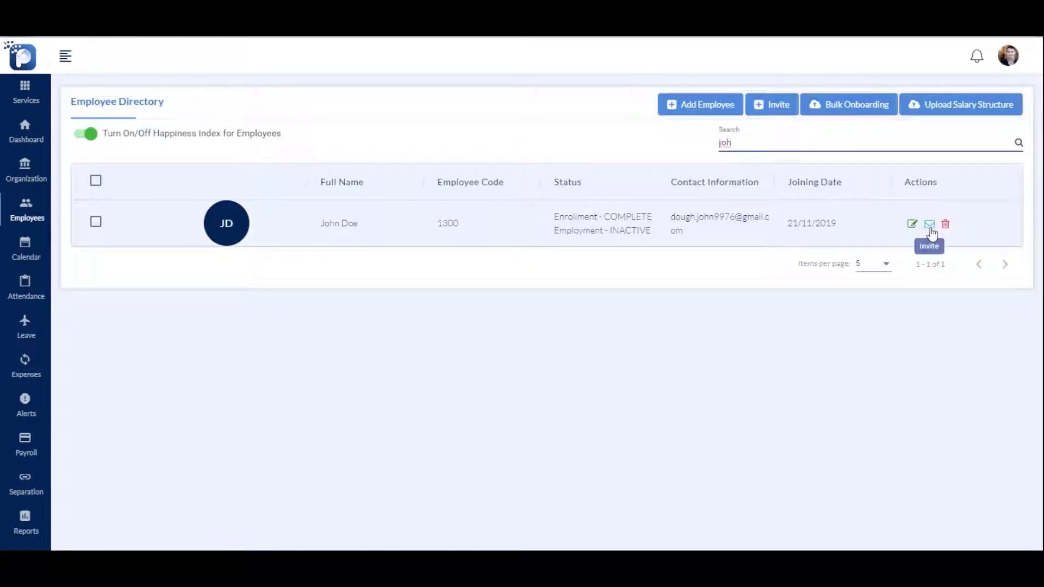
{"action": "left_click", "coordinate": [930, 228]}
{"action": "left_click", "coordinate": [648, 326]}
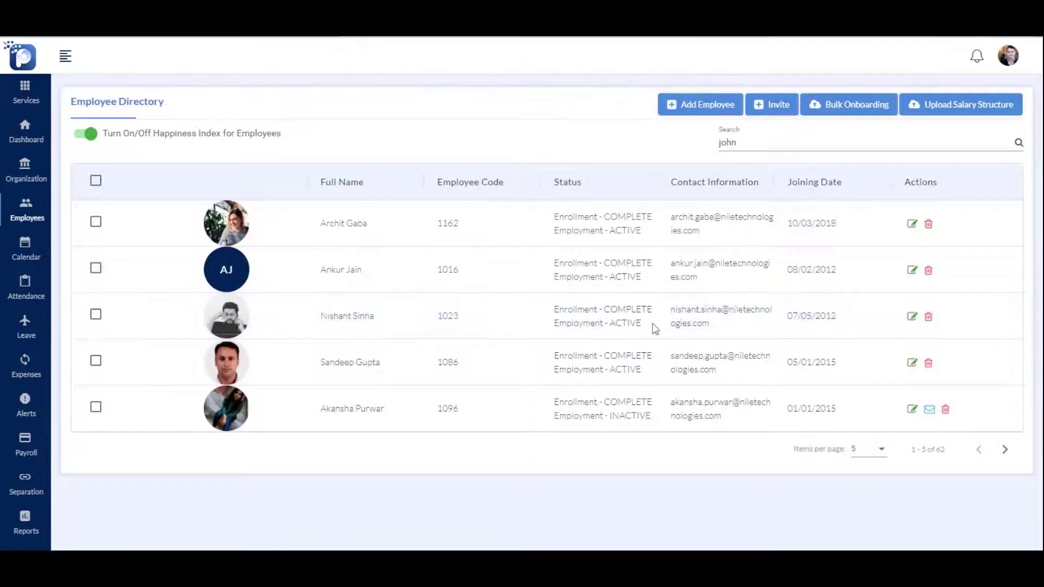
Download the salary sheet for the Nile Technologies 123 CTC template and fill it in
{"action": "left_click", "coordinate": [960, 104]}
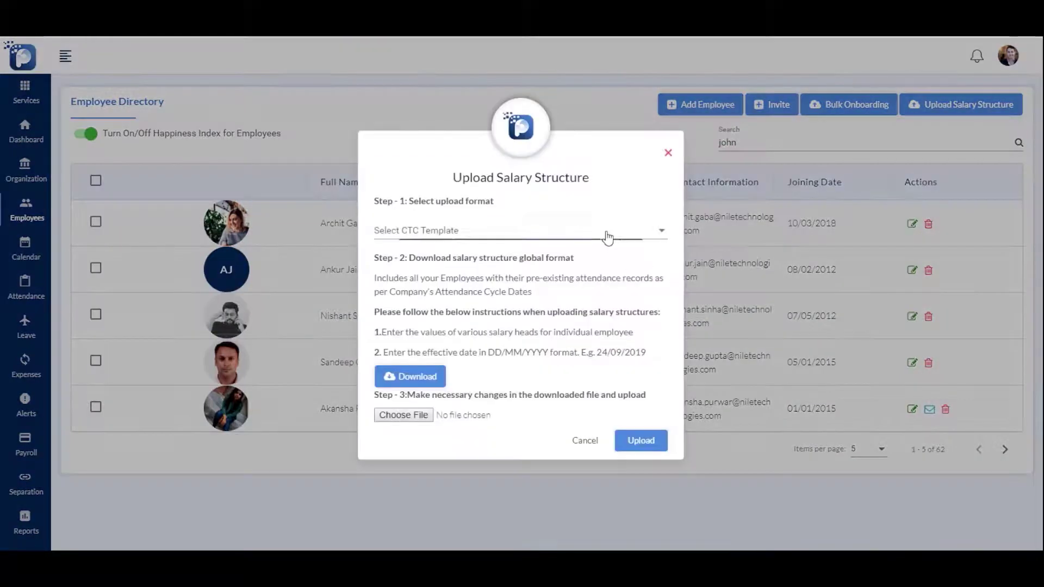
{"action": "left_click", "coordinate": [606, 237]}
{"action": "left_click", "coordinate": [537, 260]}
{"action": "left_click", "coordinate": [420, 377]}
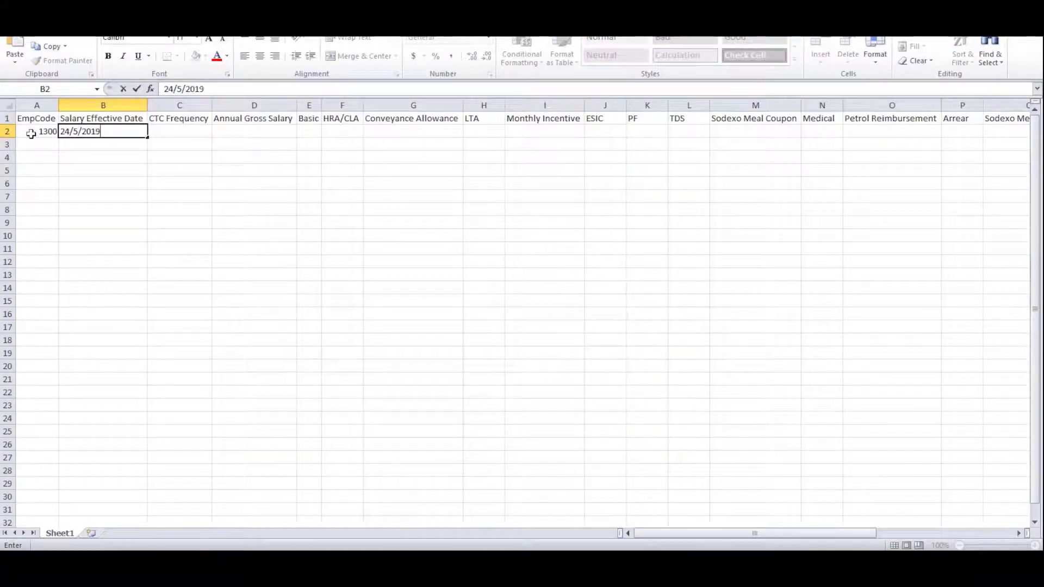
{"action": "key", "text": "Tab"}
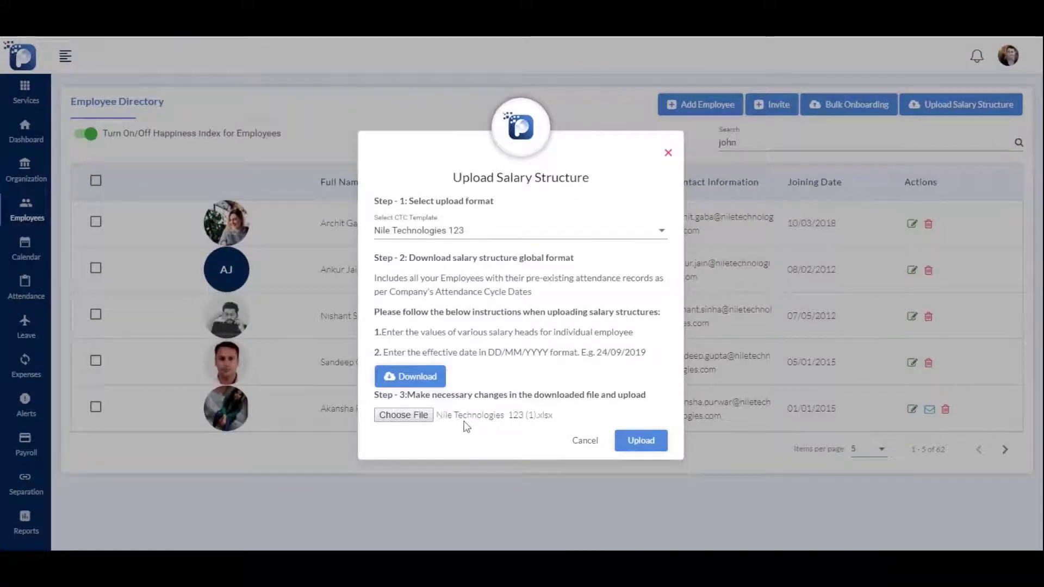
Upload the filled Nile Technologies 123 salary sheet and close the success report
{"action": "left_click", "coordinate": [642, 442]}
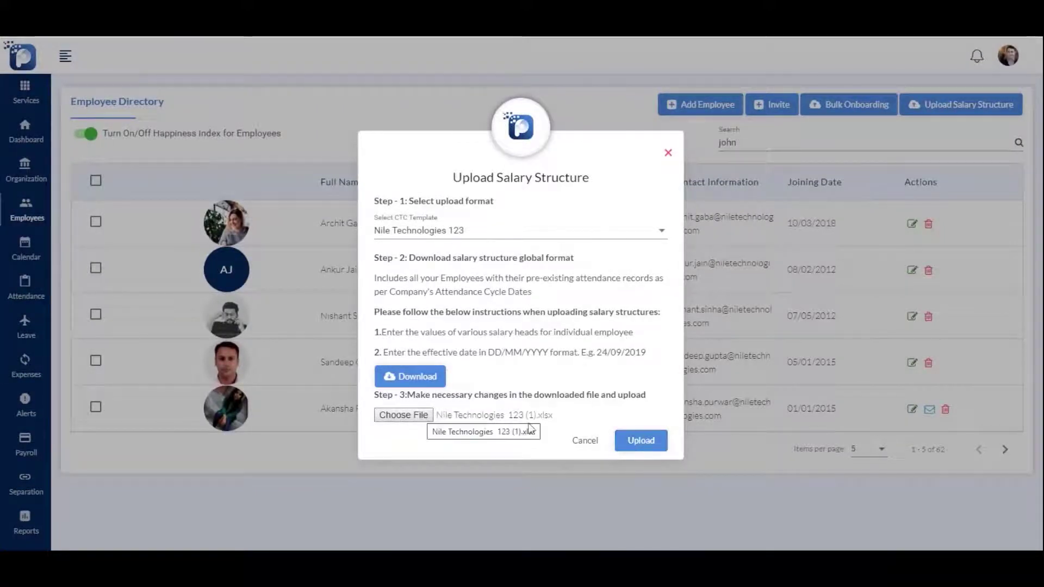
{"action": "left_click", "coordinate": [631, 440]}
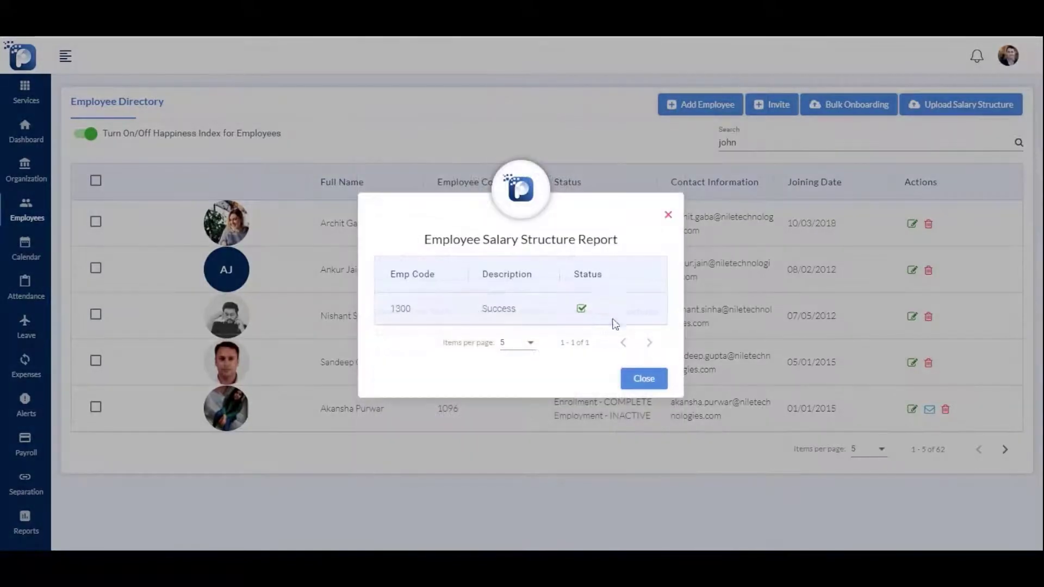
{"action": "left_click", "coordinate": [641, 380]}
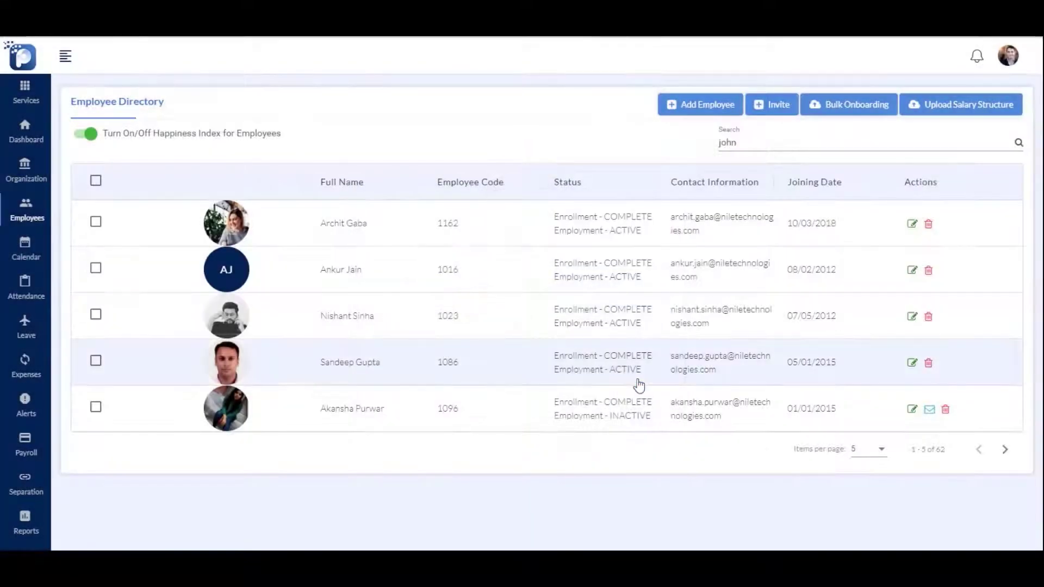
Check next month on the company calendar, then go to the Attendance settings
{"action": "left_click", "coordinate": [26, 250]}
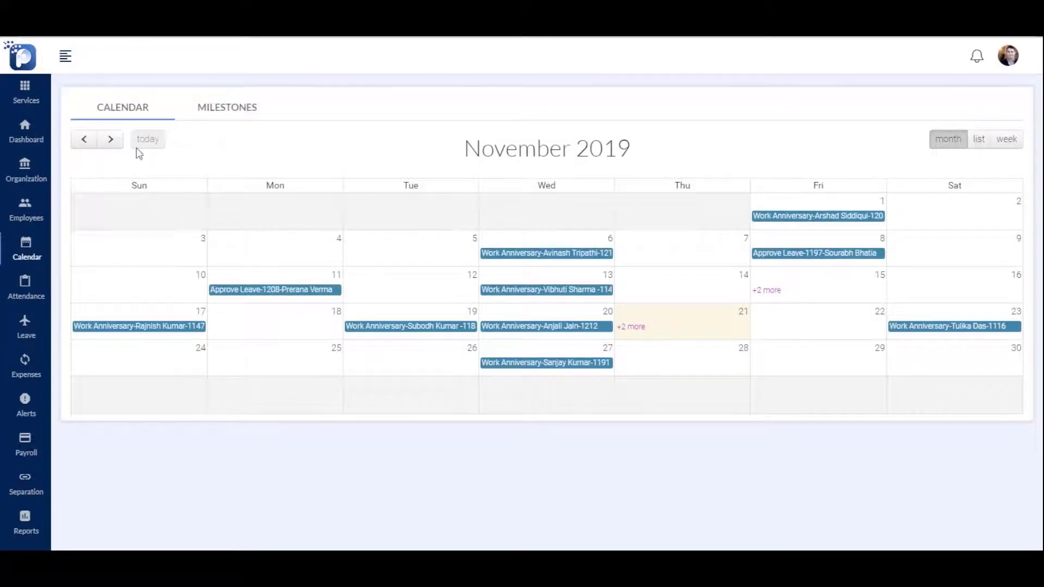
{"action": "left_click", "coordinate": [113, 141]}
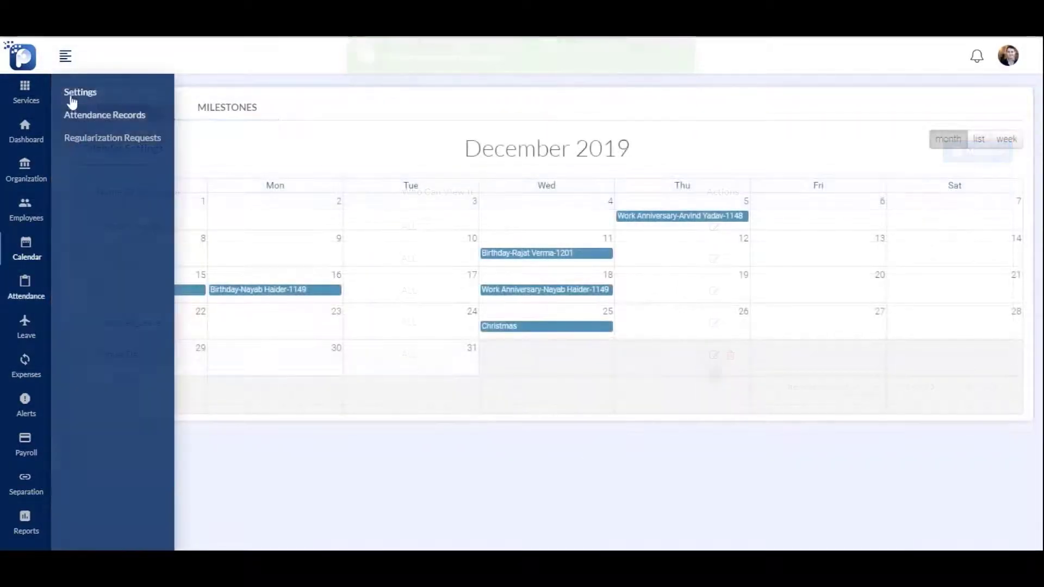
{"action": "left_click", "coordinate": [76, 93]}
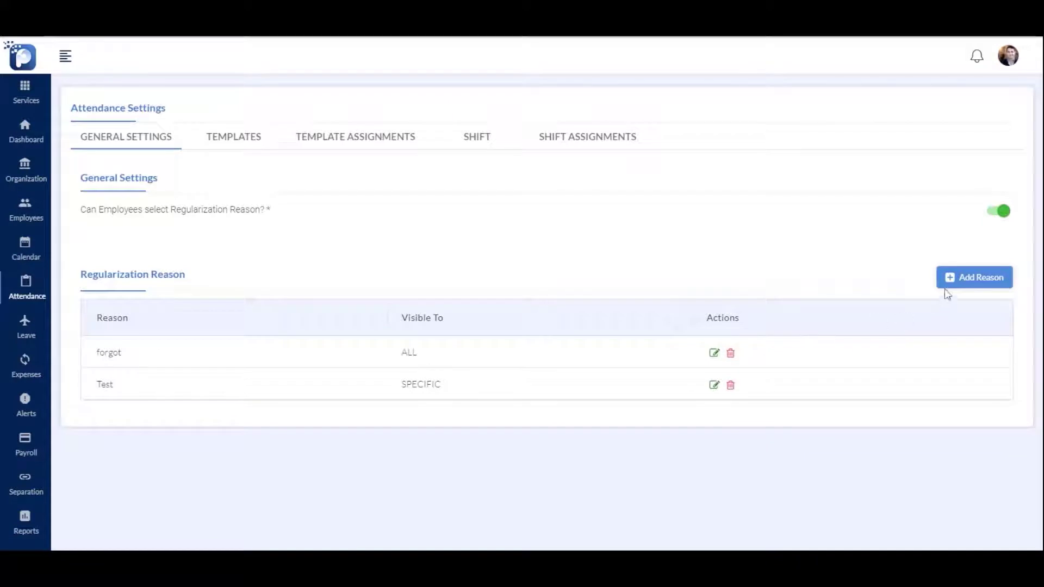
Add a 'Sick' regularization reason with a limit of 12 for All Employees
{"action": "left_click", "coordinate": [946, 279]}
{"action": "left_click", "coordinate": [518, 277]}
{"action": "type", "text": "Sick"}
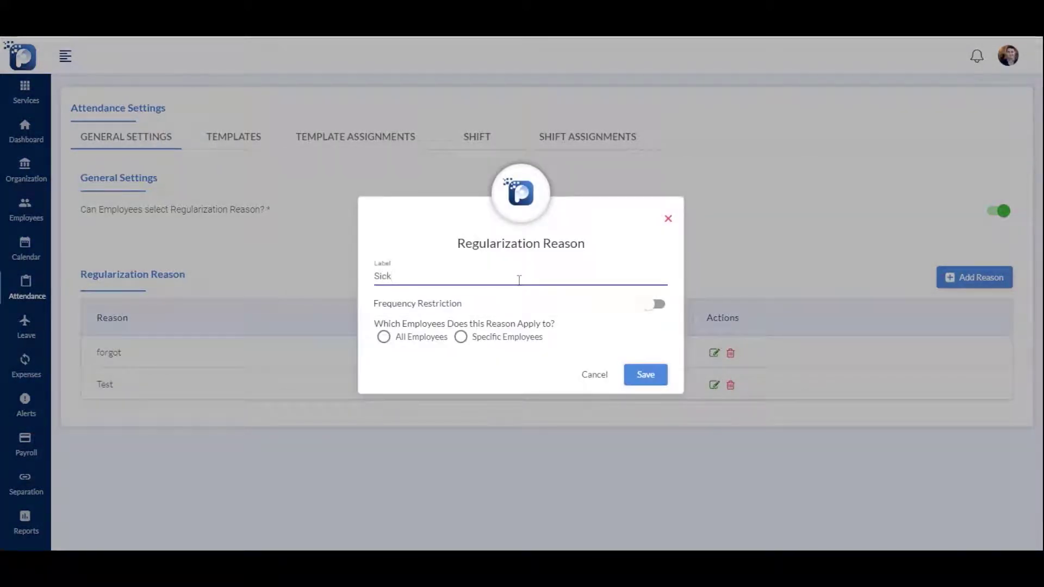
{"action": "left_click", "coordinate": [407, 383]}
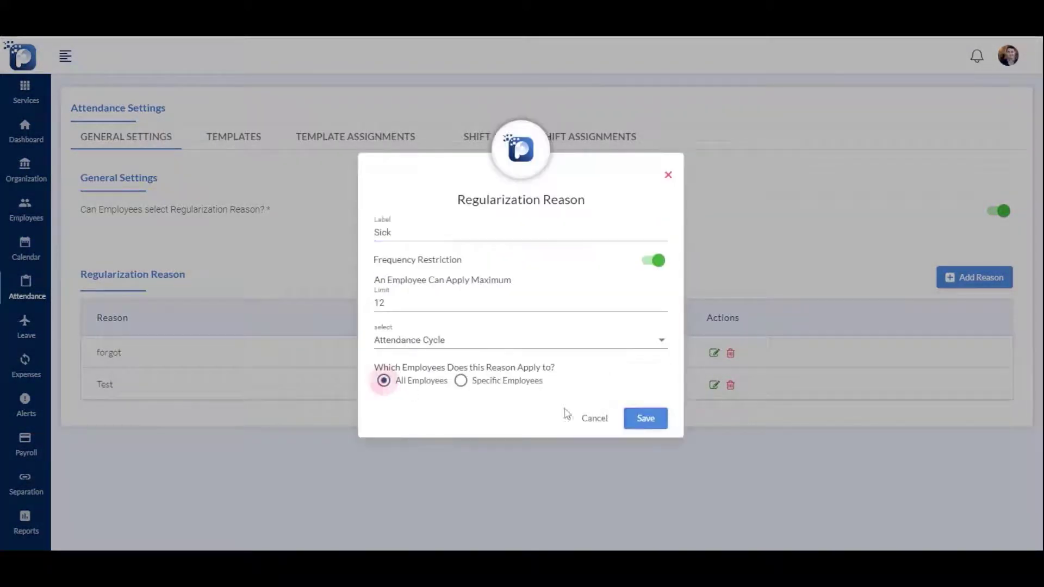
{"action": "left_click", "coordinate": [644, 419]}
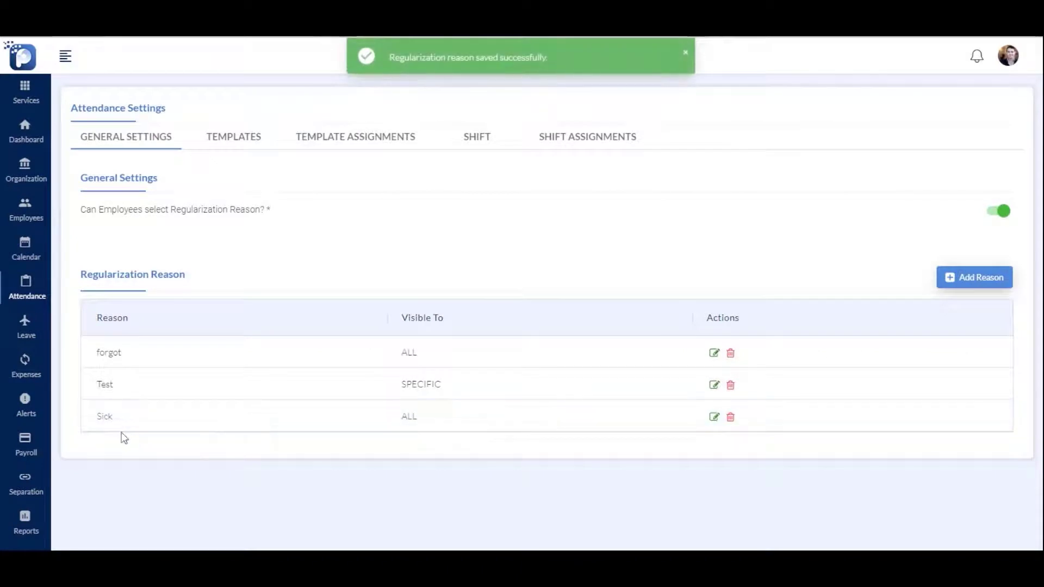
Create a new attendance template labelled 'Attendance Template'
{"action": "left_click", "coordinate": [234, 140]}
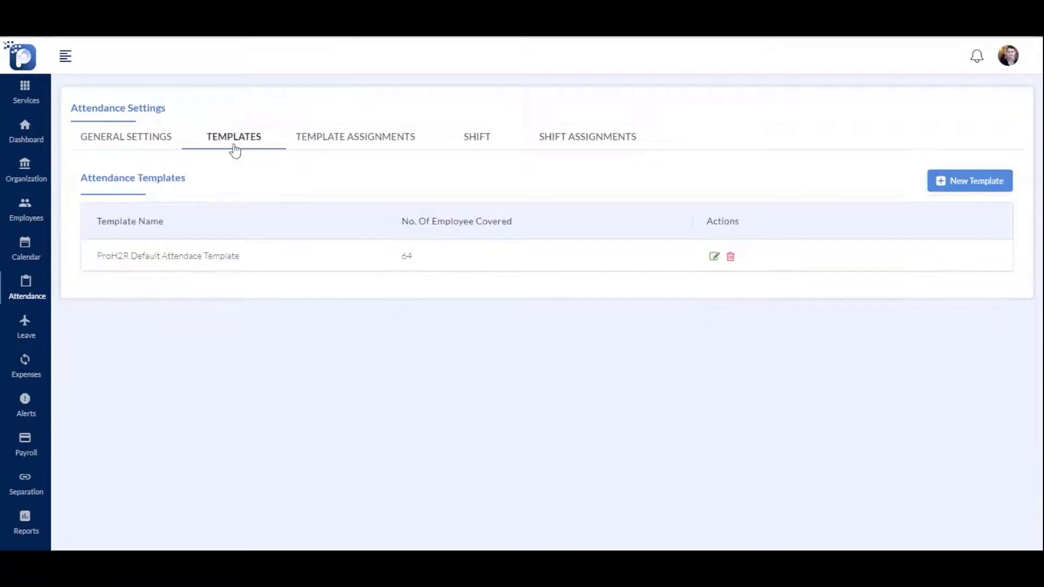
{"action": "left_click", "coordinate": [985, 180]}
{"action": "left_click", "coordinate": [272, 305]}
{"action": "type", "text": "Attend"}
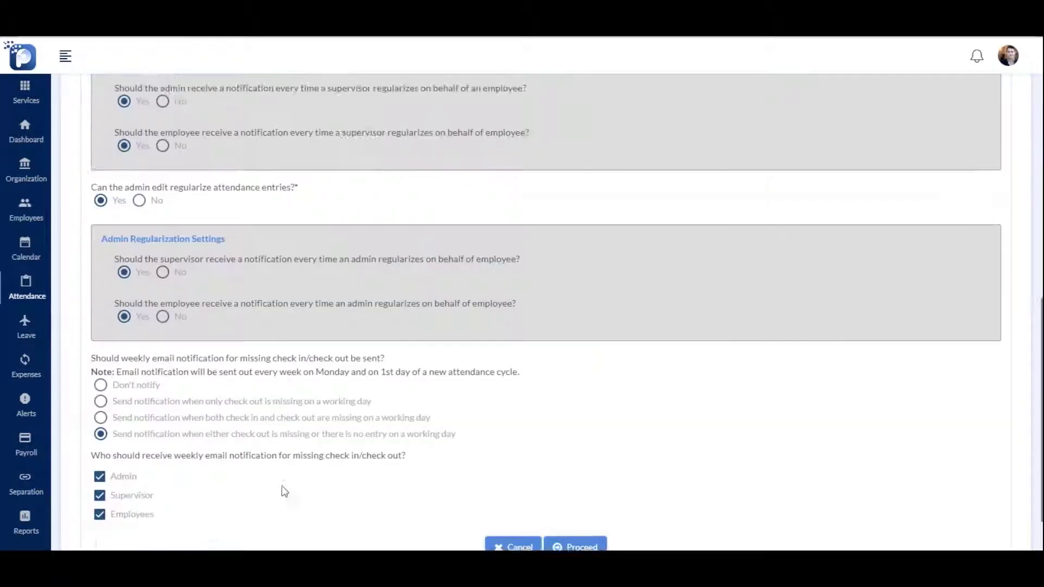
{"action": "scroll", "coordinate": [285, 491], "scroll_direction": "down", "scroll_amount": 1}
{"action": "left_click", "coordinate": [566, 484]}
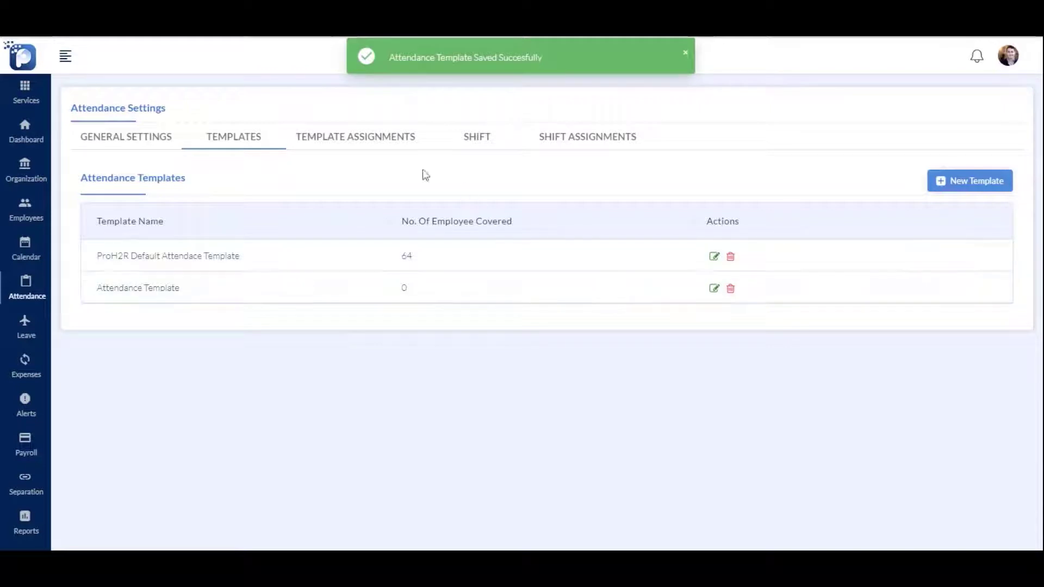
Assign 'Attendance Template' to the searched employee with an effective date
{"action": "left_click", "coordinate": [367, 143]}
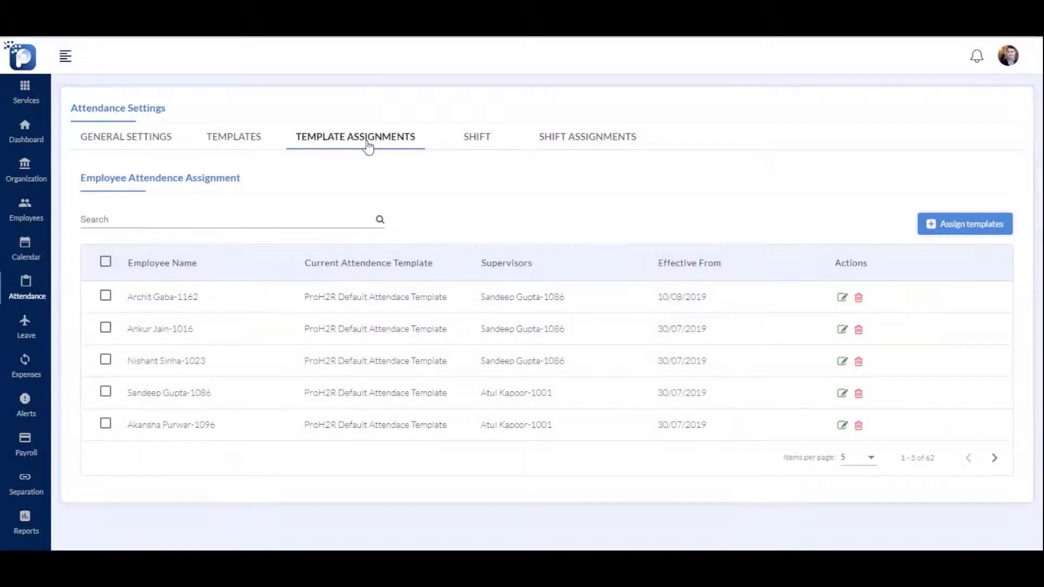
{"action": "left_click", "coordinate": [273, 230]}
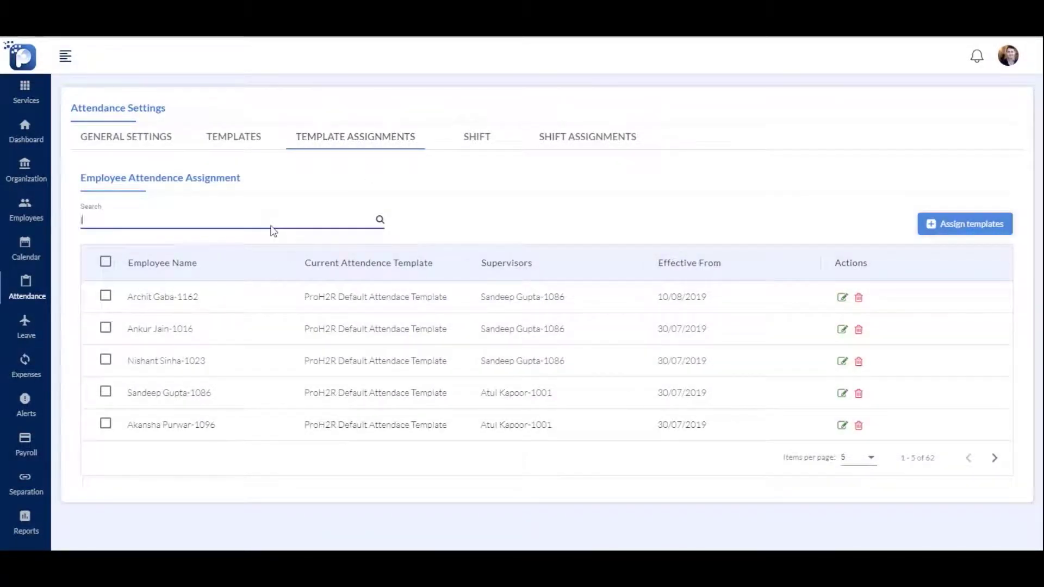
{"action": "type", "text": "john"}
{"action": "left_click", "coordinate": [842, 297]}
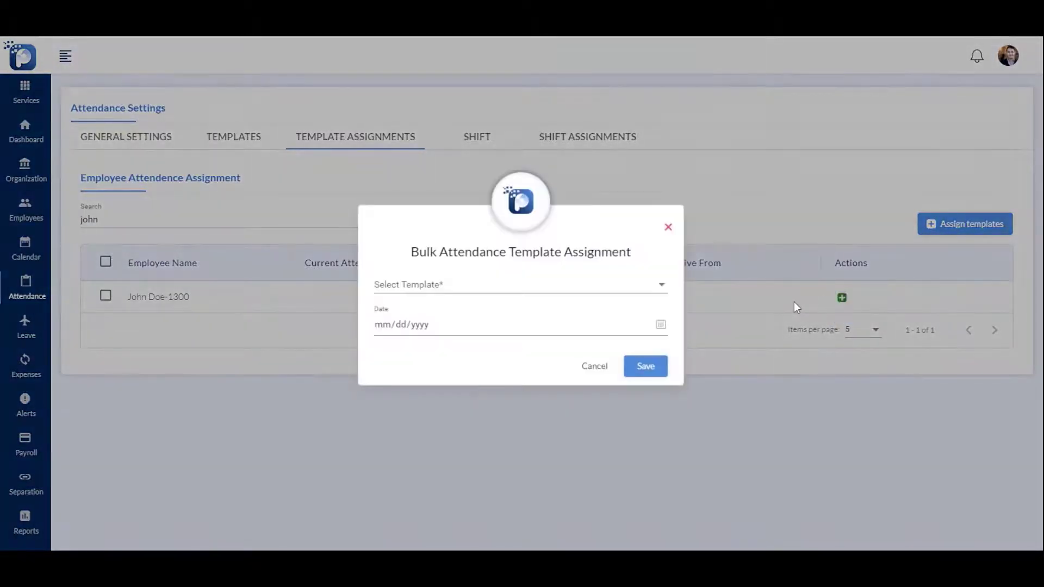
{"action": "left_click", "coordinate": [572, 294]}
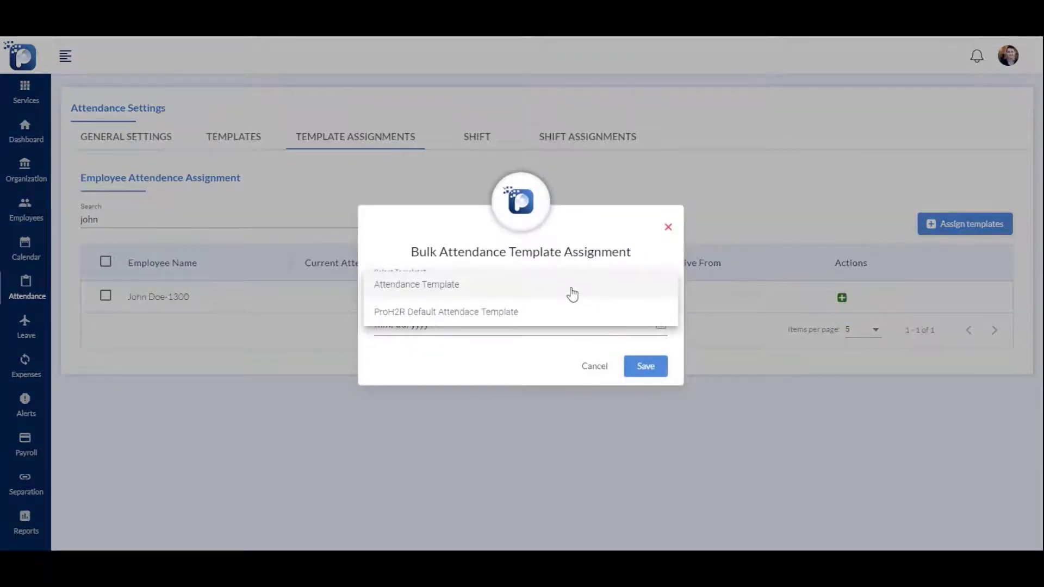
{"action": "left_click", "coordinate": [465, 292]}
{"action": "left_click", "coordinate": [569, 356]}
{"action": "left_click", "coordinate": [644, 388]}
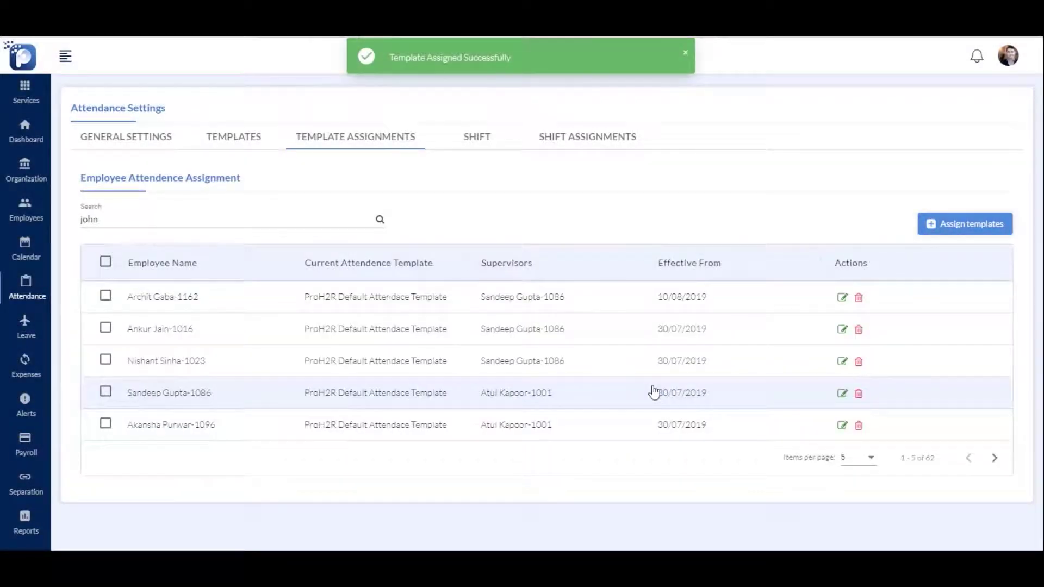
Add a 'Night Shift' running from 20:00 to 05:00
{"action": "left_click", "coordinate": [477, 136]}
{"action": "left_click", "coordinate": [1004, 187]}
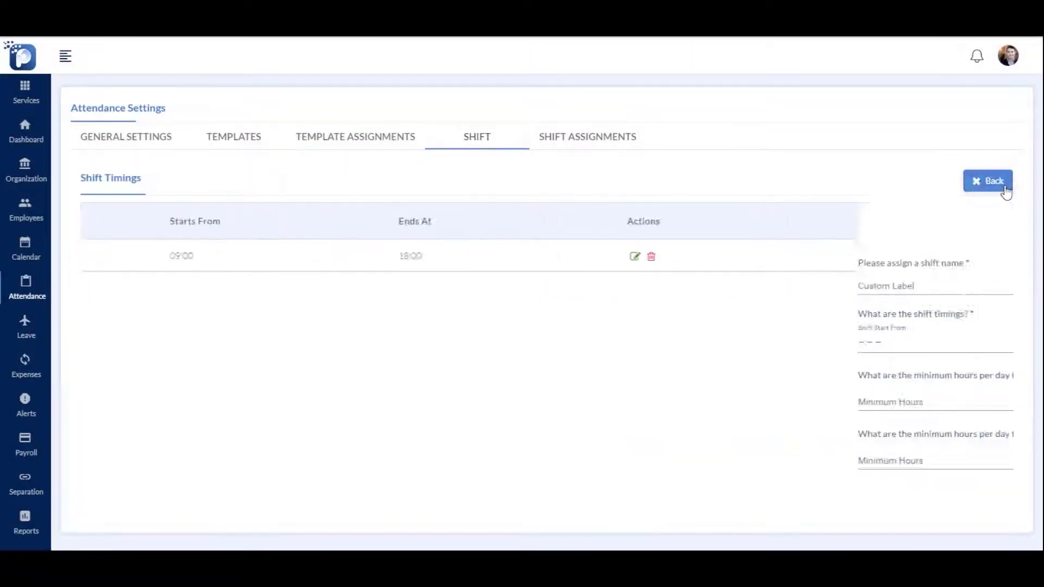
{"action": "left_click", "coordinate": [219, 282]}
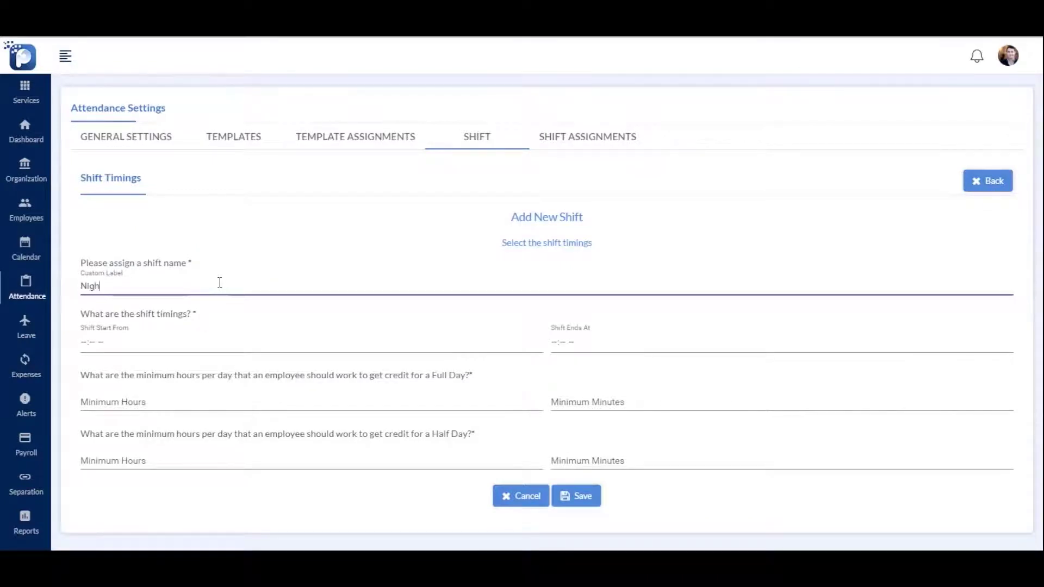
{"action": "type", "text": "Night Shift"}
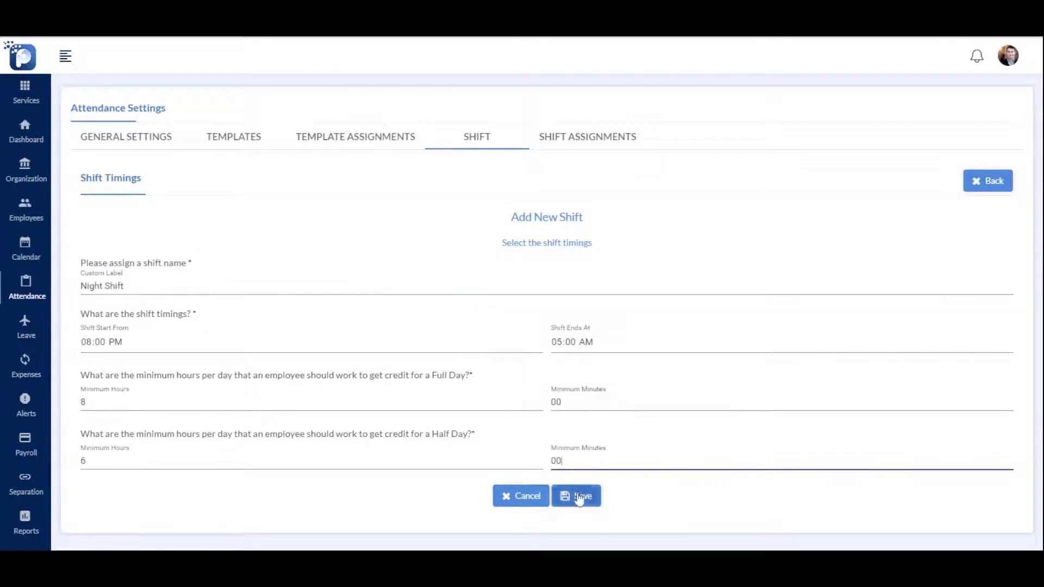
{"action": "left_click", "coordinate": [578, 496]}
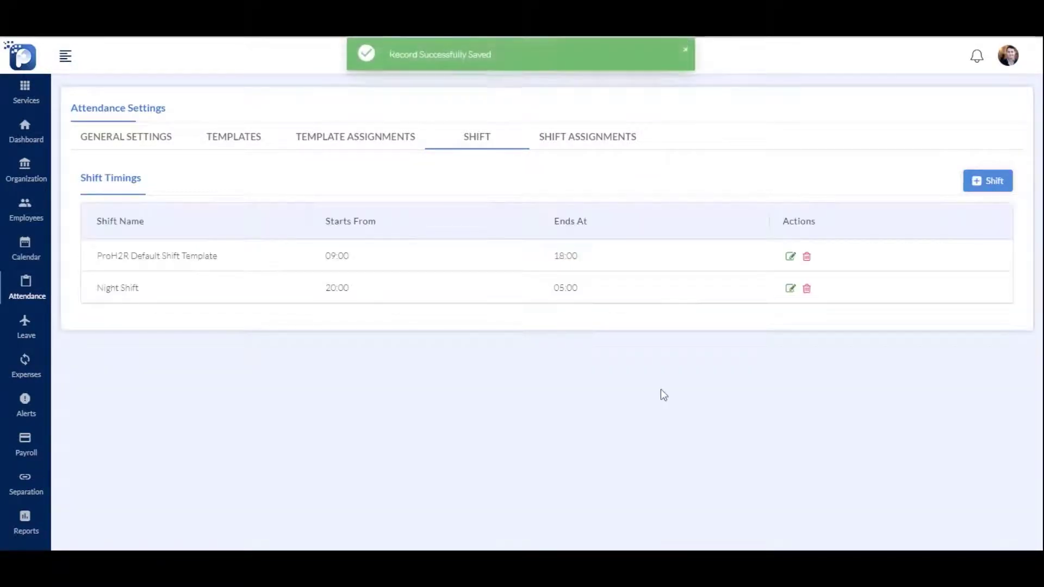
Assign the Night Shift to the employee, effective 15/10/2019
{"action": "left_click", "coordinate": [576, 140]}
{"action": "left_click", "coordinate": [166, 218]}
{"action": "type", "text": "jo"}
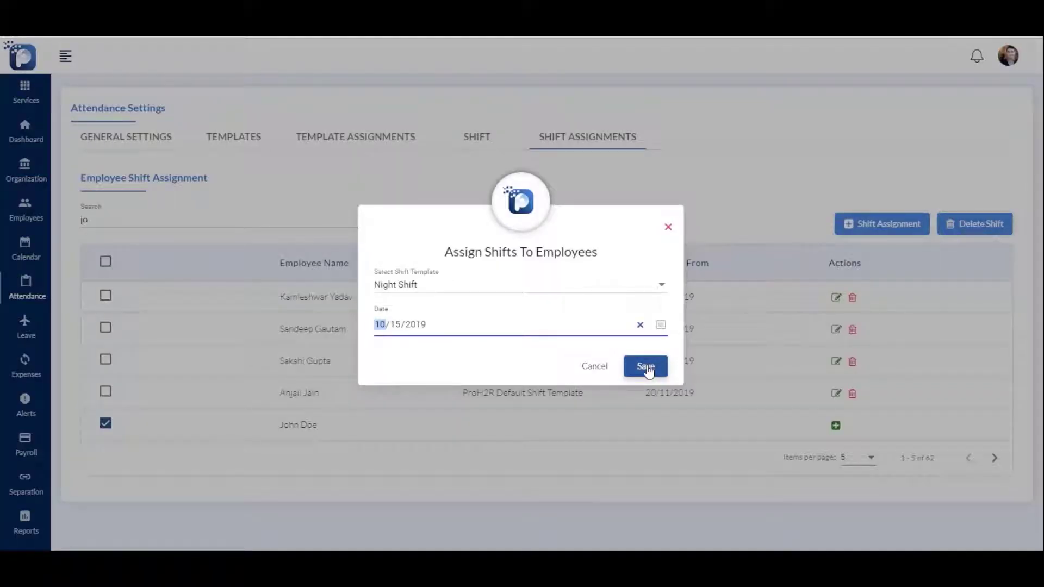
{"action": "left_click", "coordinate": [646, 367]}
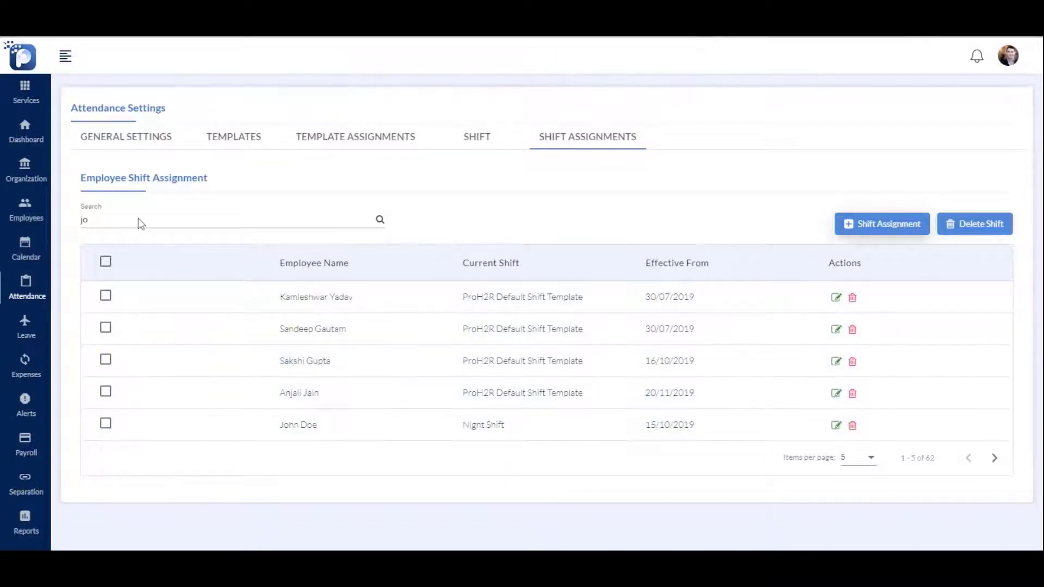
{"action": "left_click", "coordinate": [34, 287]}
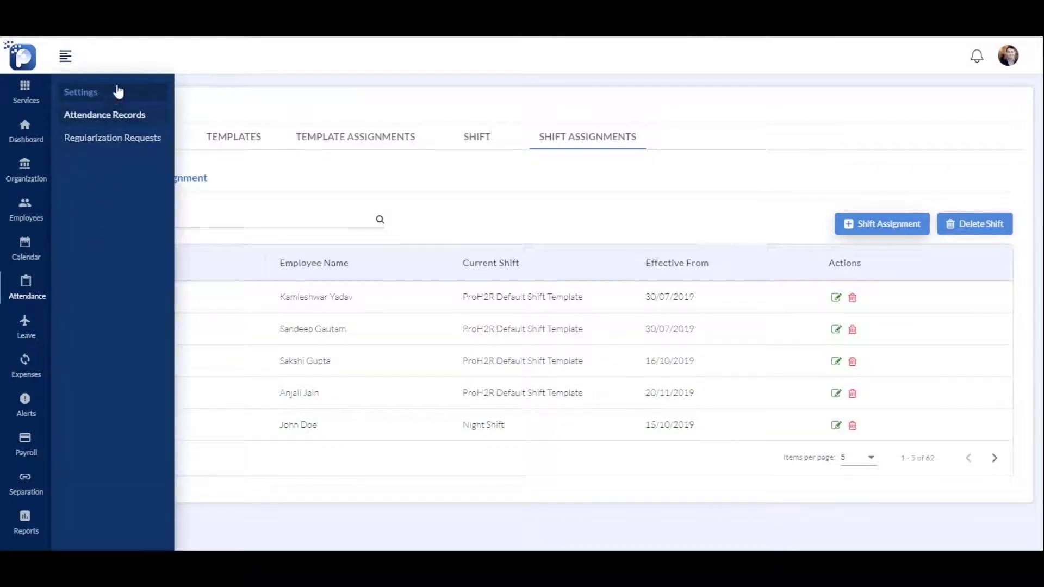
Review the weekly attendance records for this and next week, plus one employee's history
{"action": "left_click", "coordinate": [113, 119]}
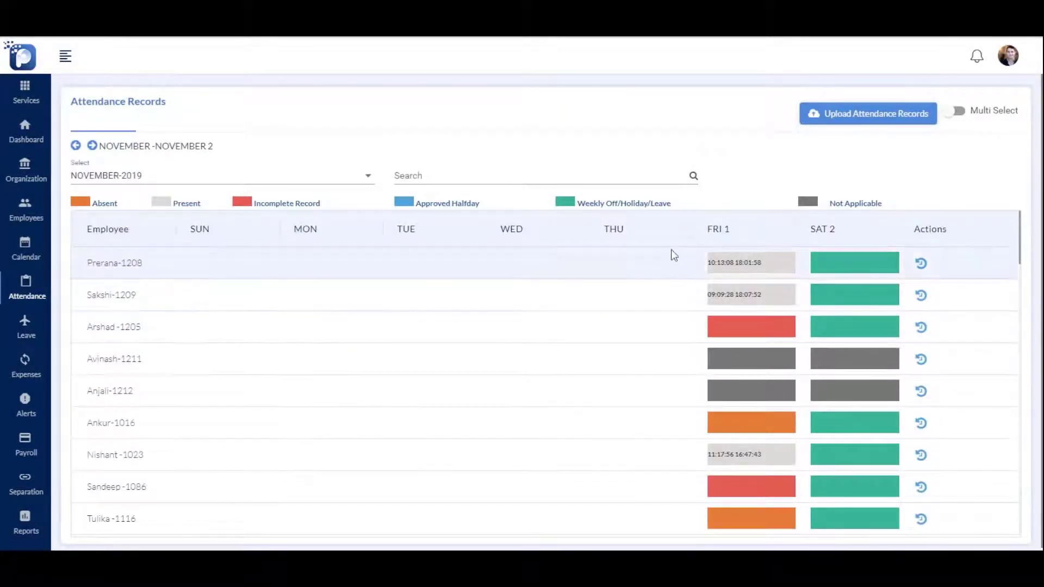
{"action": "scroll", "coordinate": [644, 314], "scroll_direction": "down", "scroll_amount": 3}
{"action": "scroll", "coordinate": [644, 314], "scroll_direction": "up", "scroll_amount": 3}
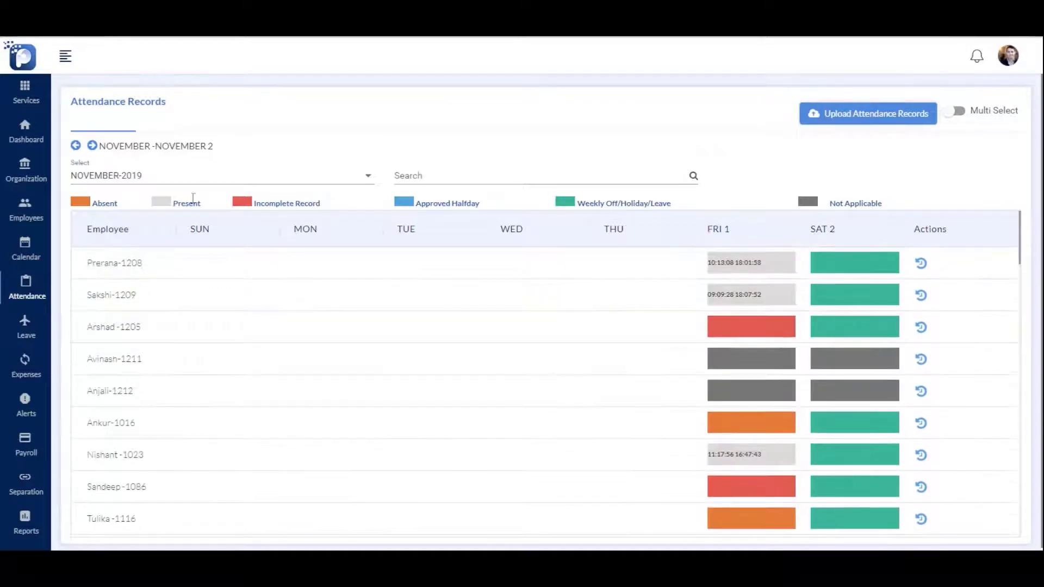
{"action": "left_click", "coordinate": [92, 146]}
{"action": "scroll", "coordinate": [381, 272], "scroll_direction": "down", "scroll_amount": 3}
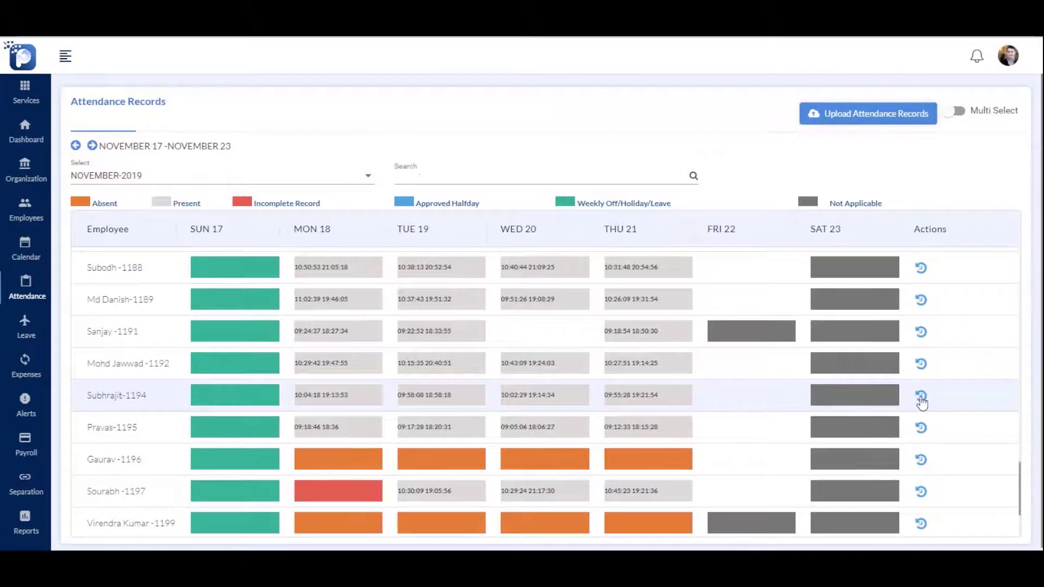
{"action": "left_click", "coordinate": [921, 396]}
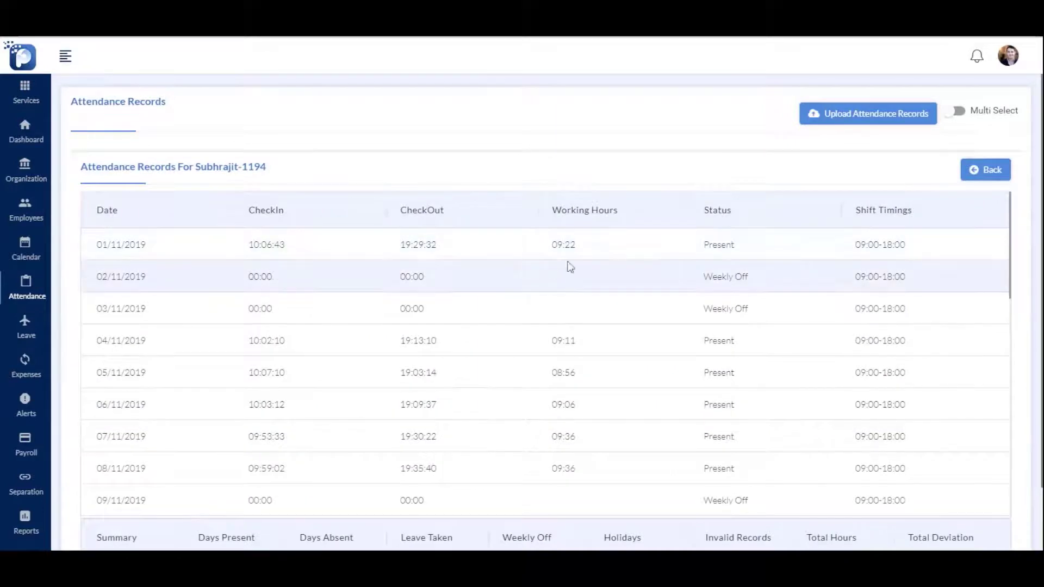
Approve the first pending regularization request
{"action": "left_click", "coordinate": [32, 294]}
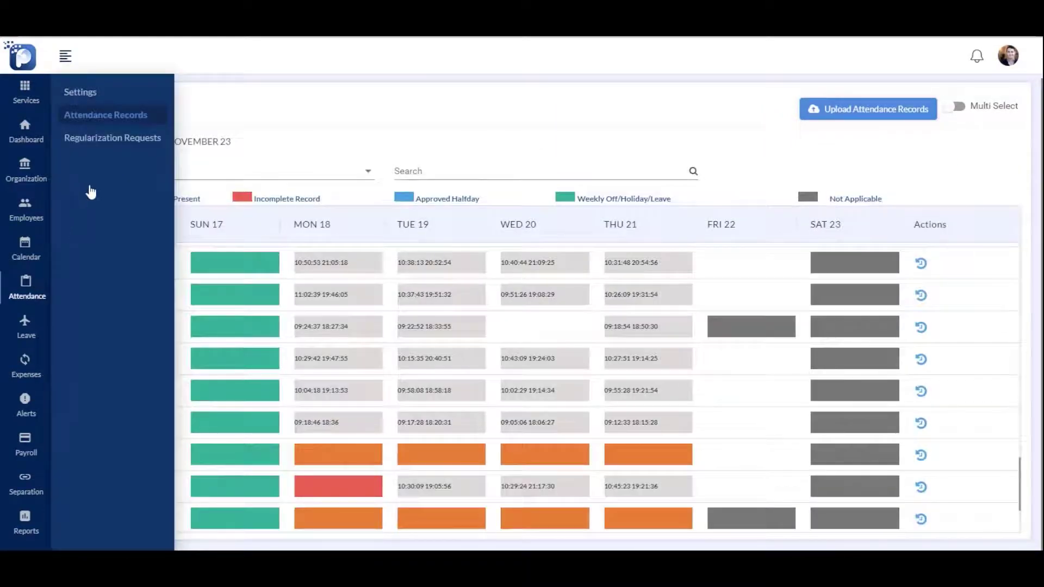
{"action": "left_click", "coordinate": [144, 140]}
{"action": "left_click", "coordinate": [910, 220]}
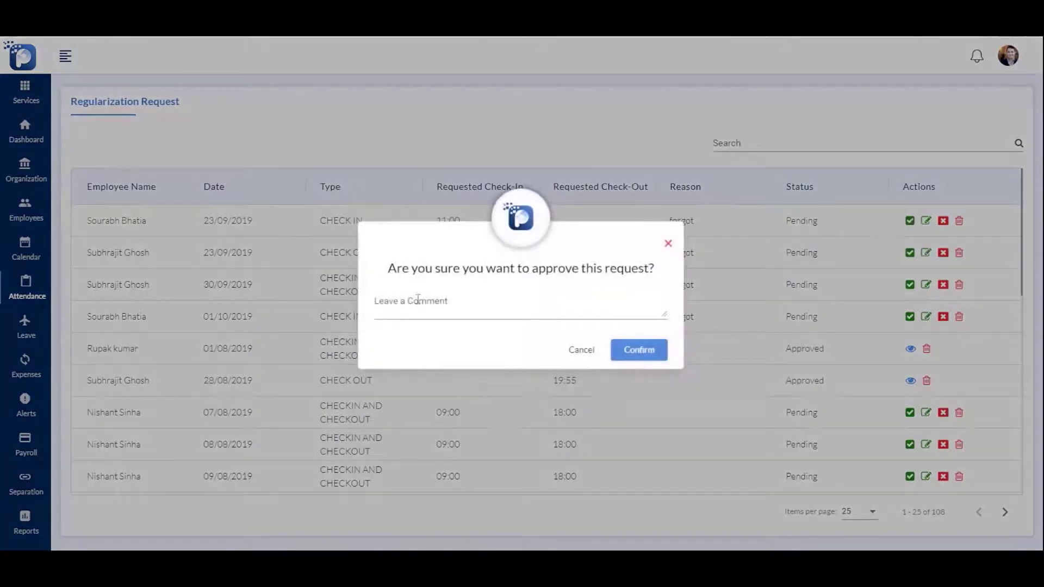
{"action": "left_click", "coordinate": [490, 307]}
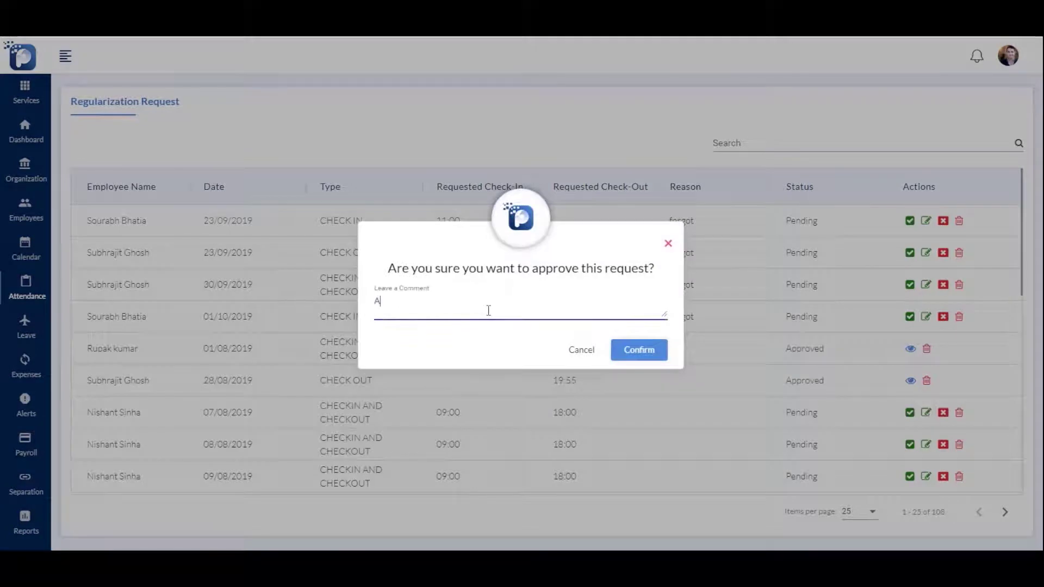
{"action": "left_click", "coordinate": [646, 348]}
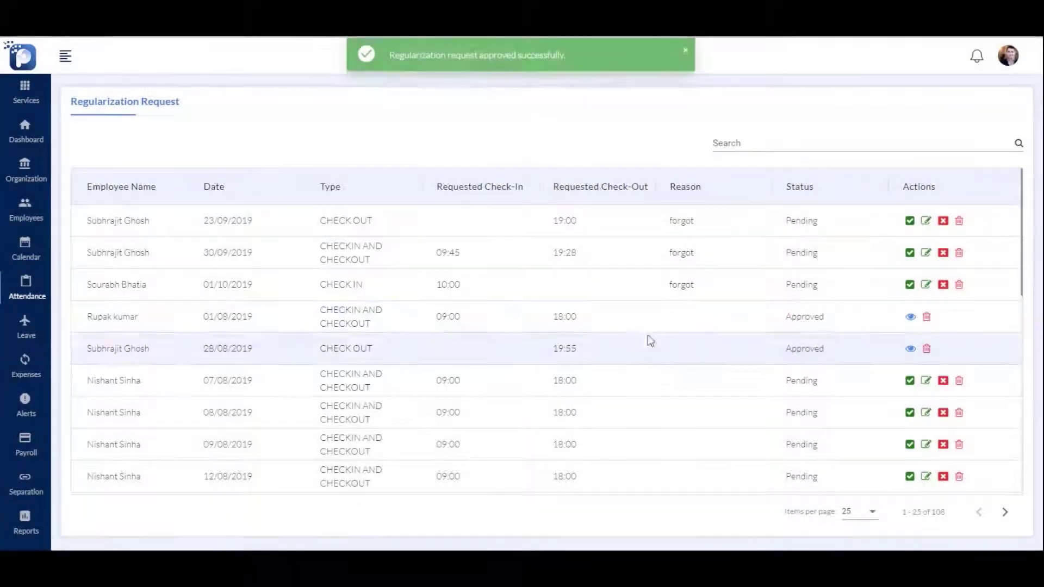
Show 100 regularization requests per page, then go to the Leave settings
{"action": "scroll", "coordinate": [224, 361], "scroll_direction": "down", "scroll_amount": 4}
{"action": "scroll", "coordinate": [223, 361], "scroll_direction": "down", "scroll_amount": 5}
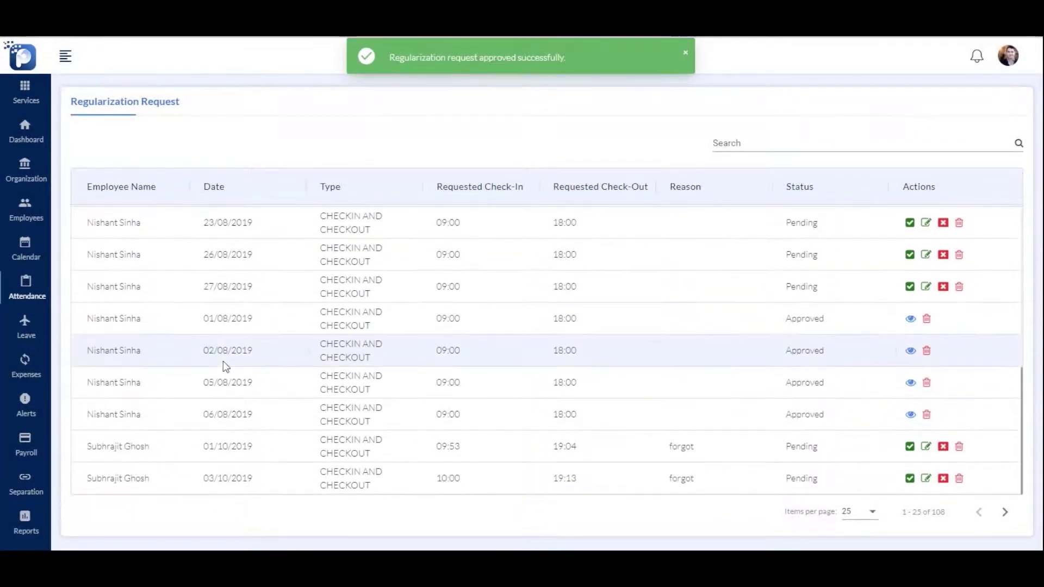
{"action": "left_click", "coordinate": [859, 512]}
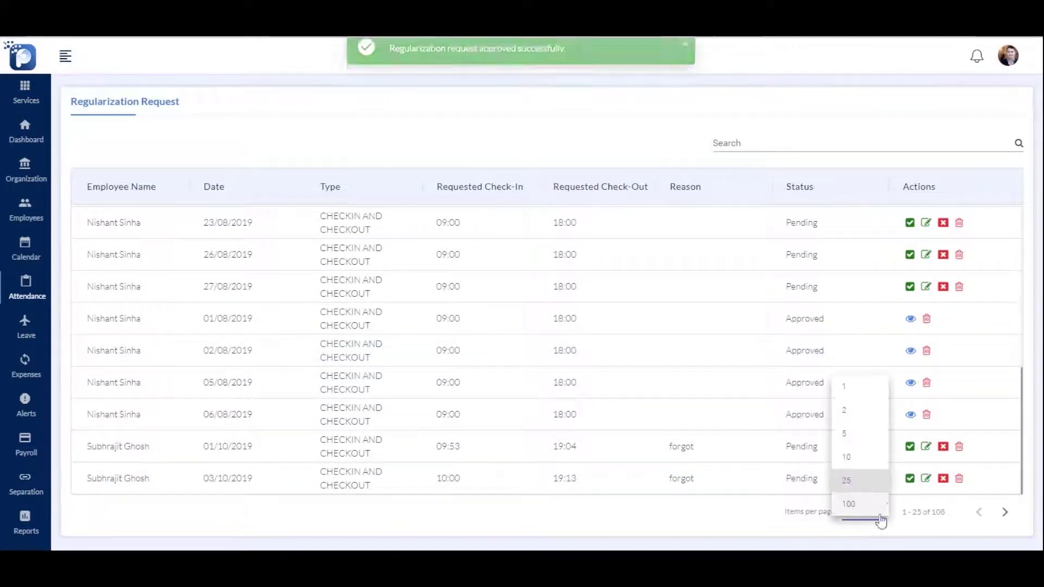
{"action": "left_click", "coordinate": [870, 504]}
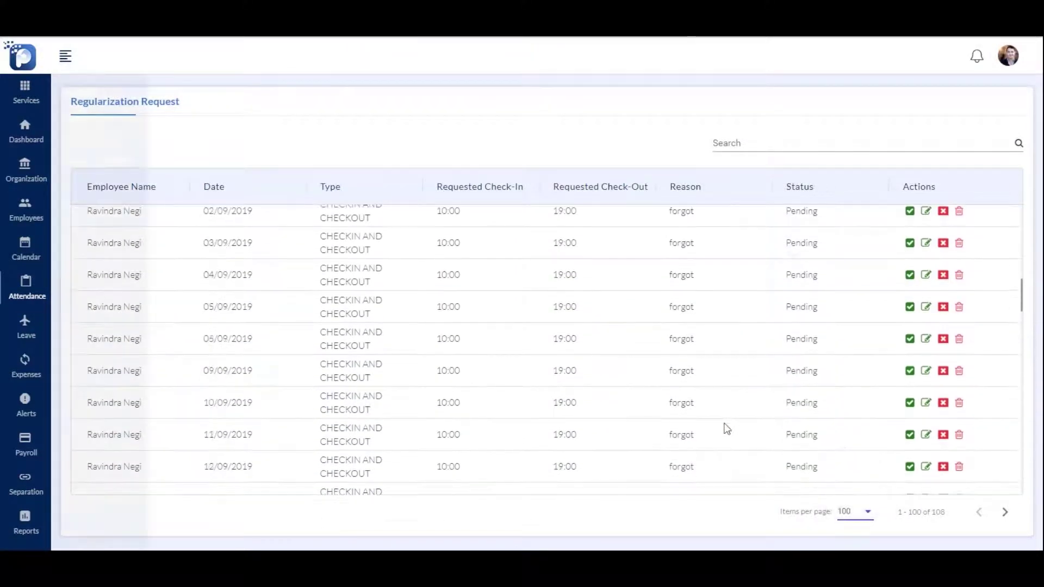
{"action": "left_click", "coordinate": [30, 329]}
{"action": "left_click", "coordinate": [78, 93]}
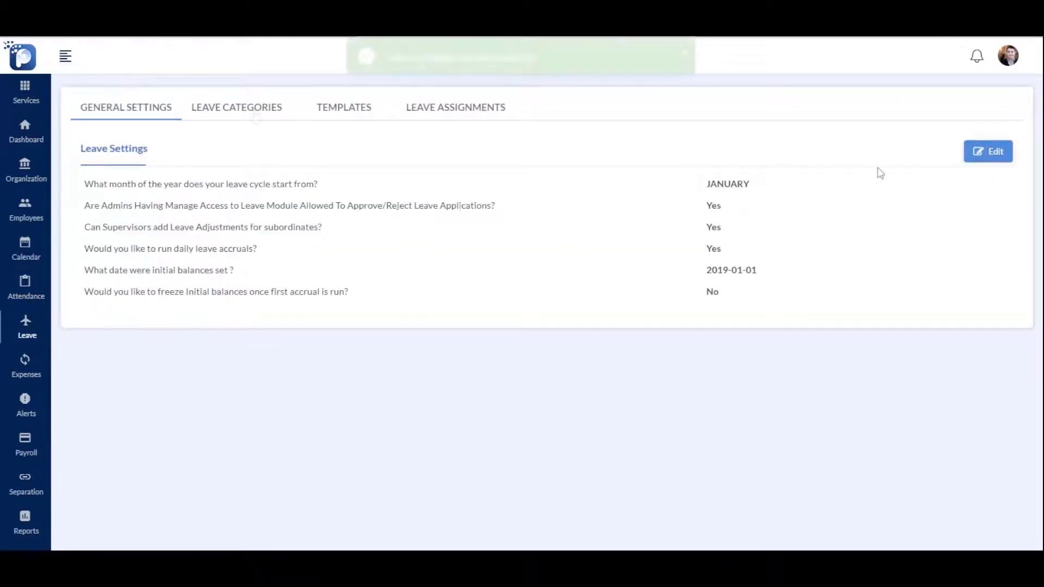
Save a 'Sick Leave' category as General Leave with Bi Monthly accrual
{"action": "left_click", "coordinate": [240, 111]}
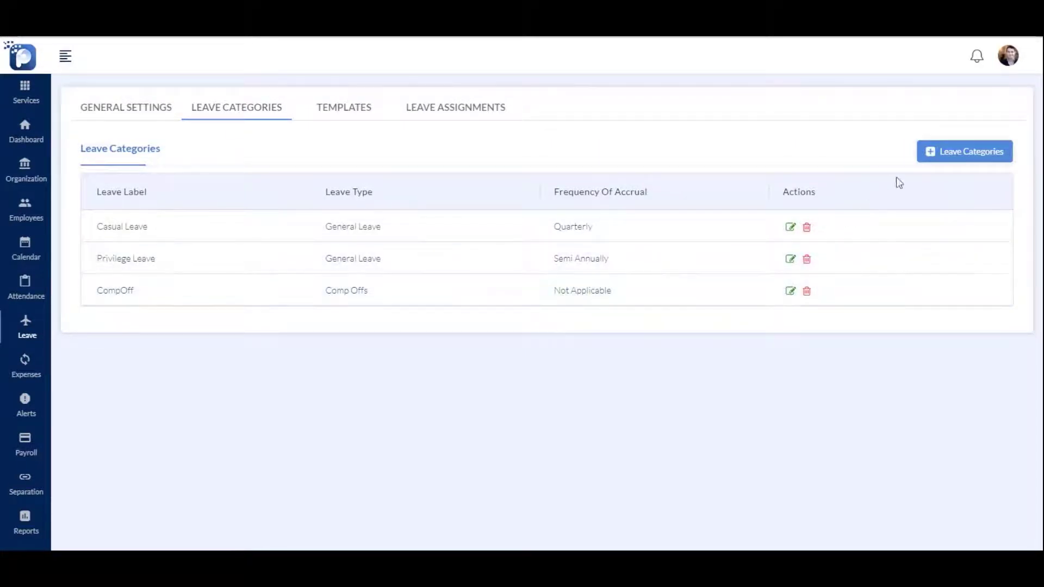
{"action": "left_click", "coordinate": [949, 157]}
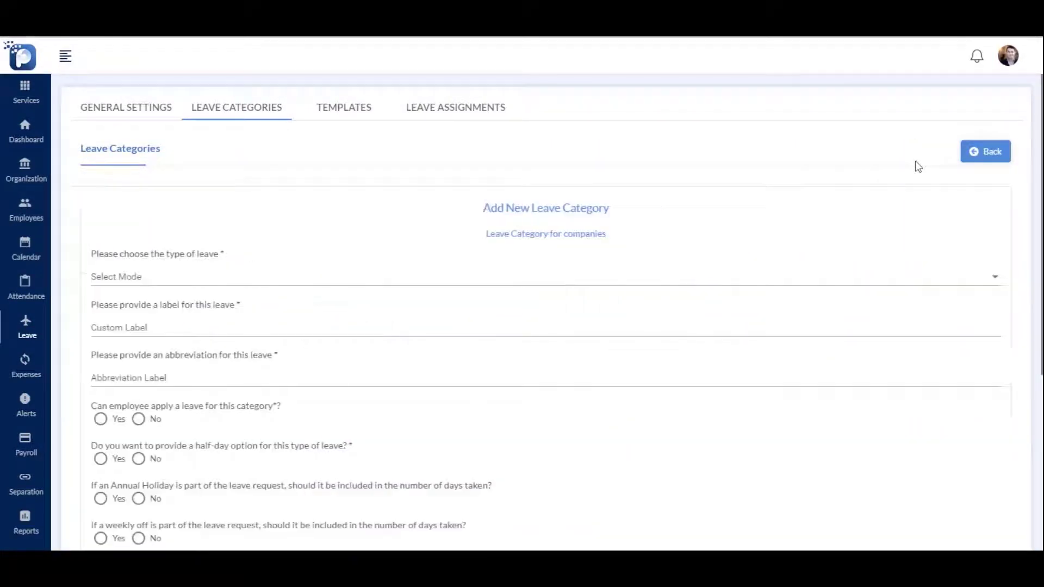
{"action": "left_click", "coordinate": [156, 282]}
{"action": "left_click", "coordinate": [156, 282]}
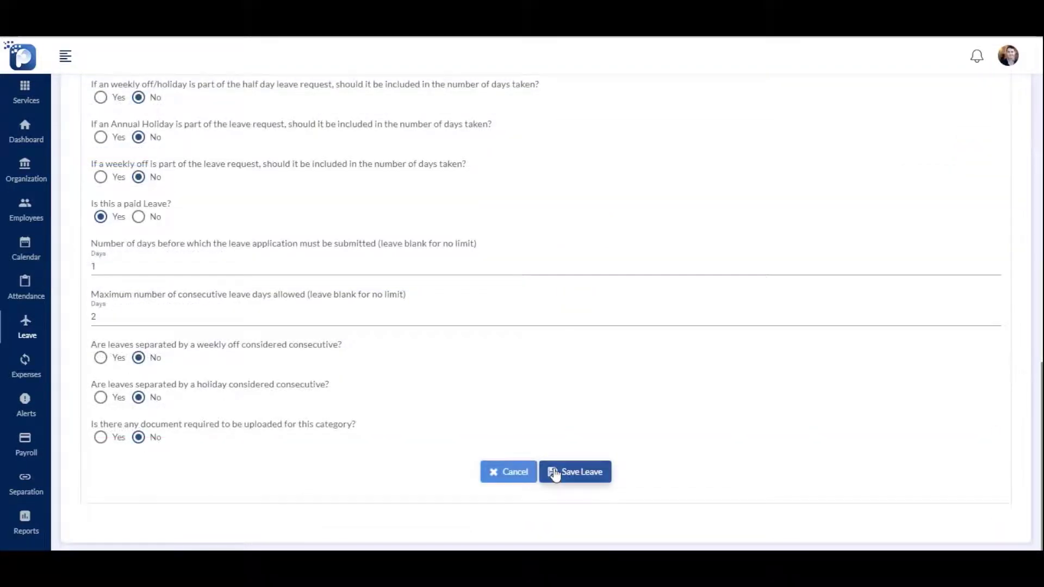
{"action": "left_click", "coordinate": [554, 472]}
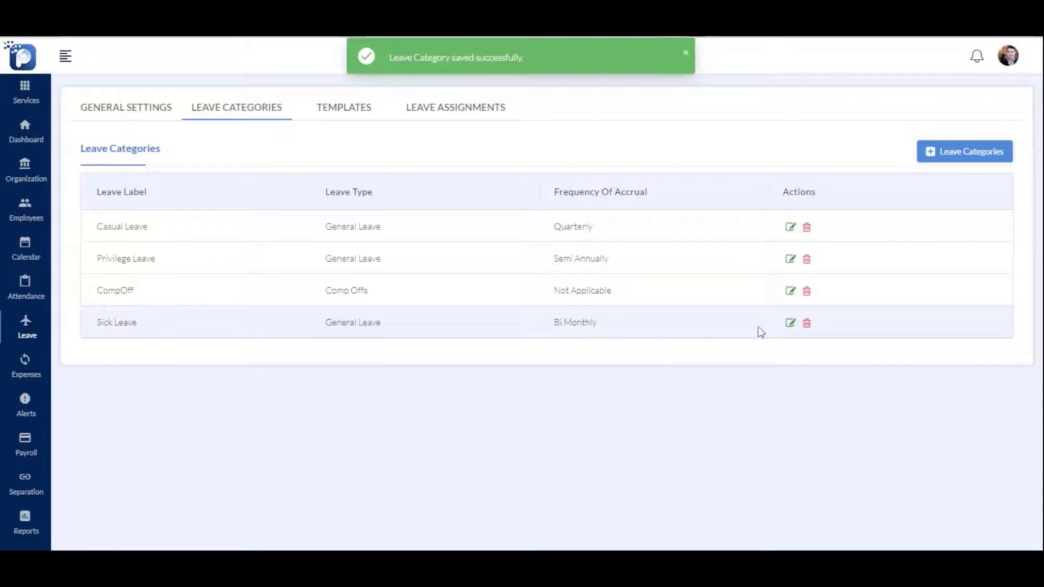
{"action": "left_click", "coordinate": [337, 112]}
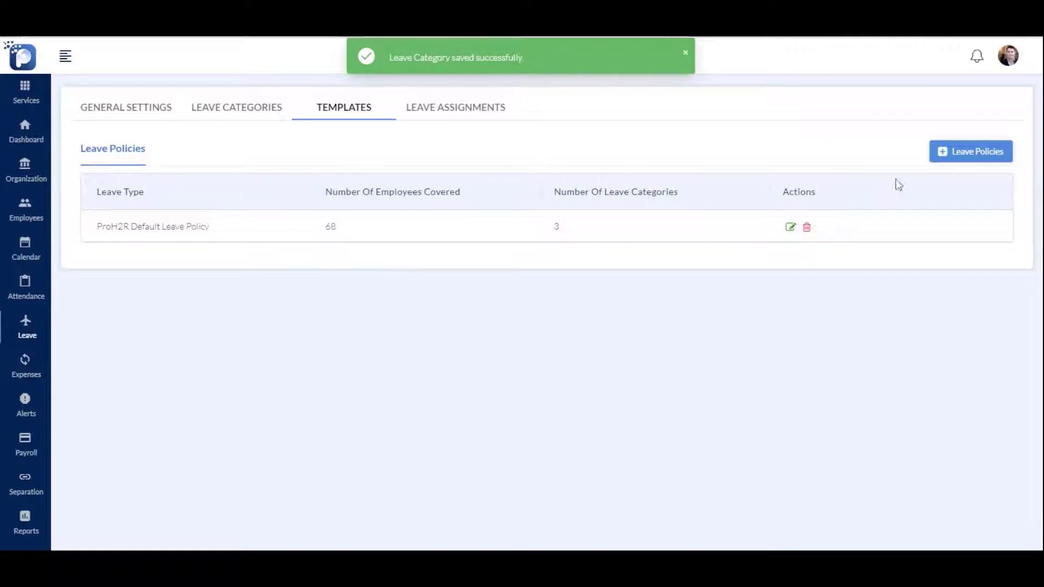
Create a 'Leave Template' leave policy covering all four leave categories
{"action": "left_click", "coordinate": [941, 158]}
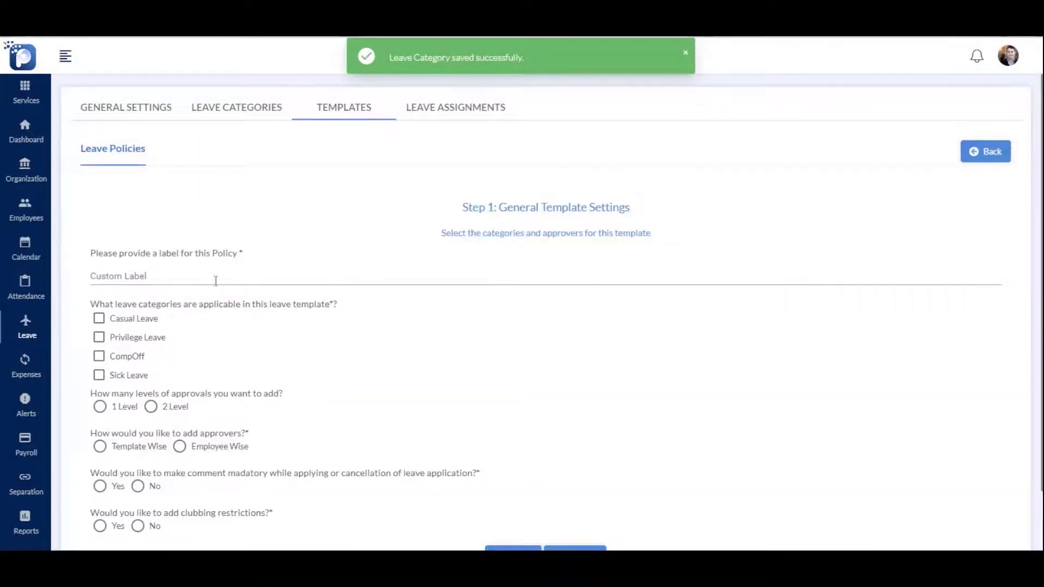
{"action": "left_click", "coordinate": [304, 275]}
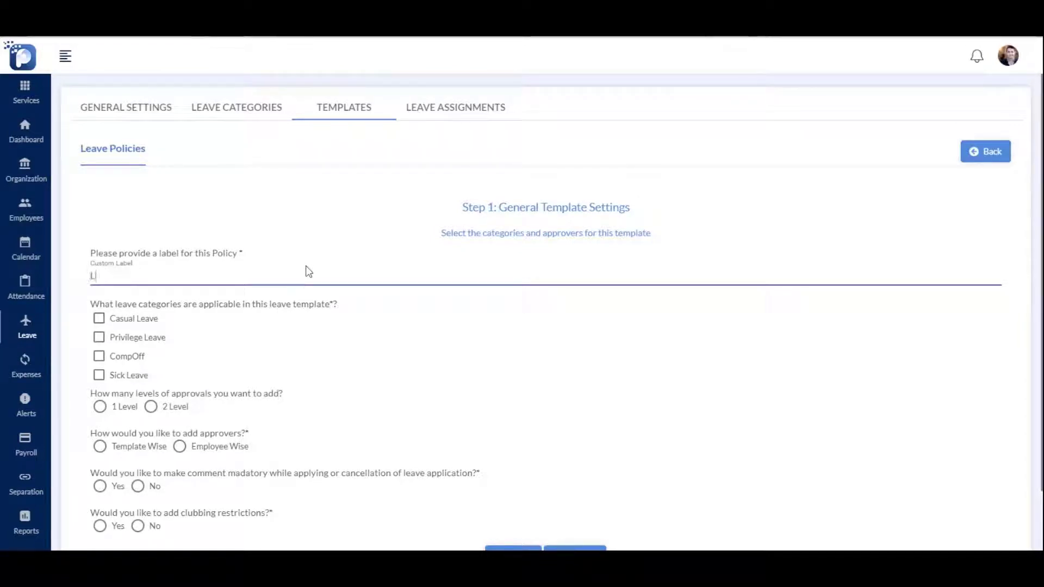
{"action": "type", "text": "Leav"}
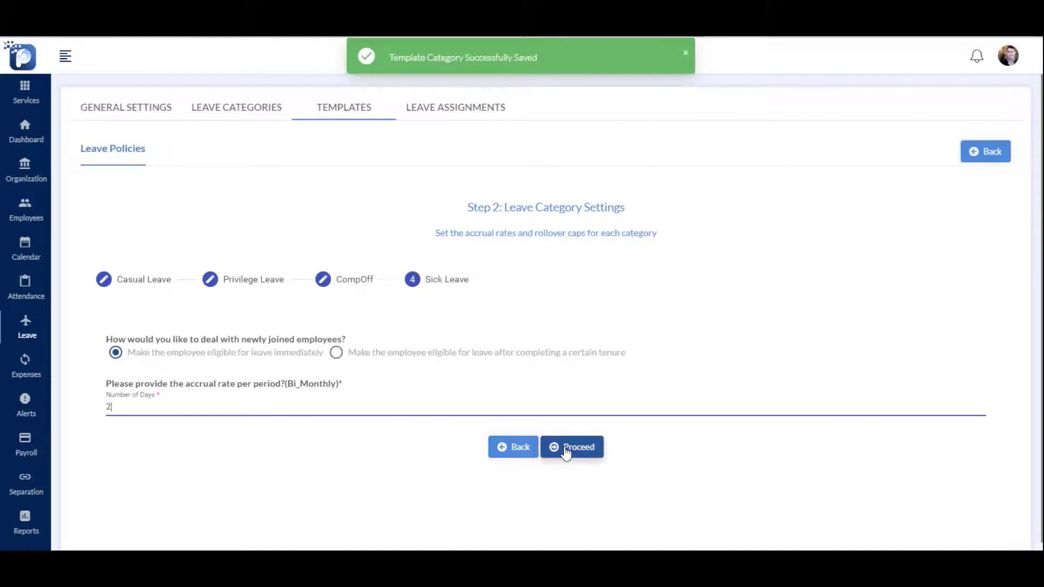
{"action": "left_click", "coordinate": [572, 447]}
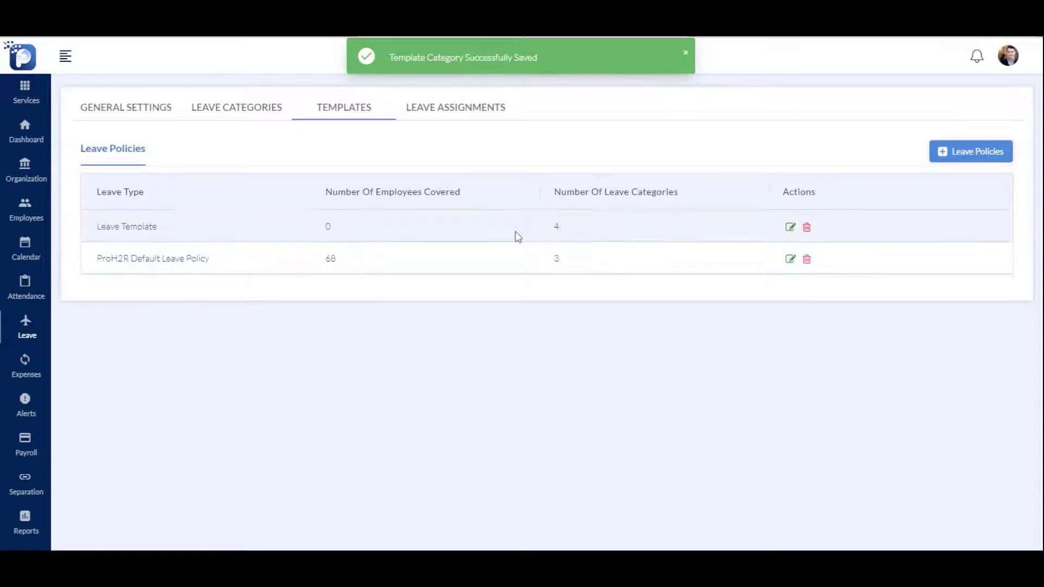
Assign Leave Template and a primary approver to the employee without a policy
{"action": "left_click", "coordinate": [454, 117]}
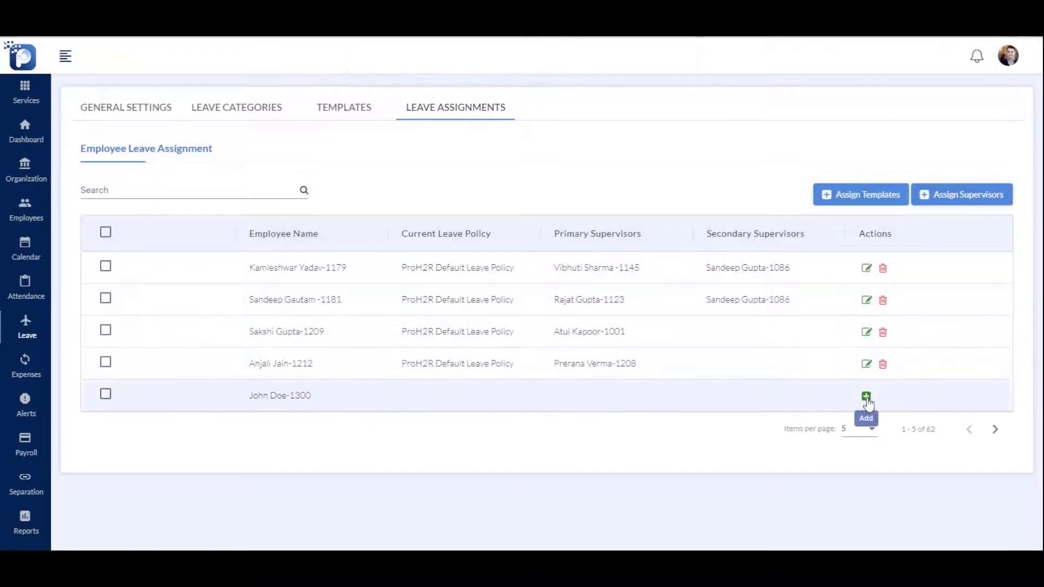
{"action": "left_click", "coordinate": [866, 396]}
{"action": "left_click", "coordinate": [456, 308]}
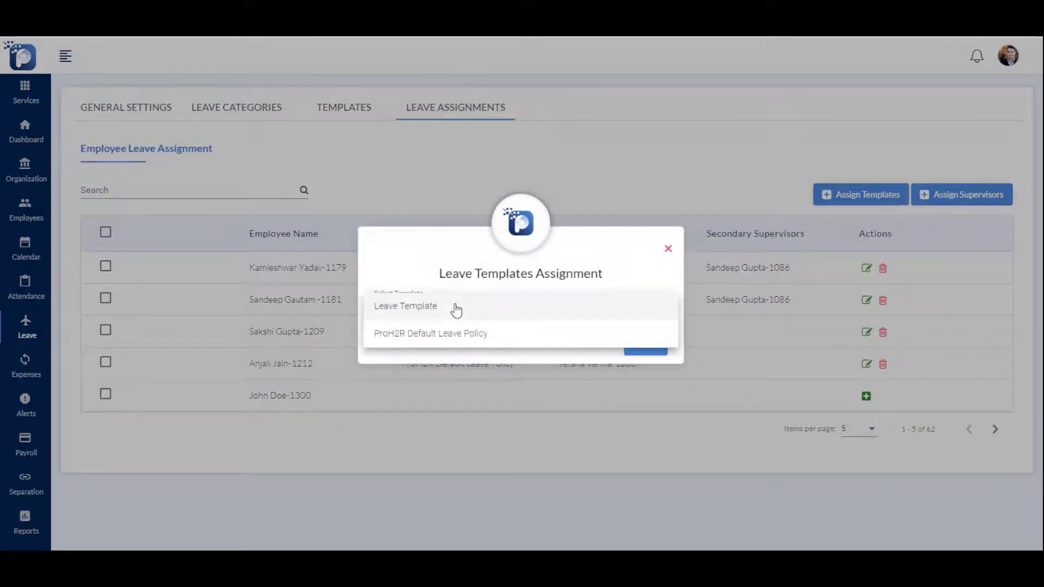
{"action": "left_click", "coordinate": [456, 308]}
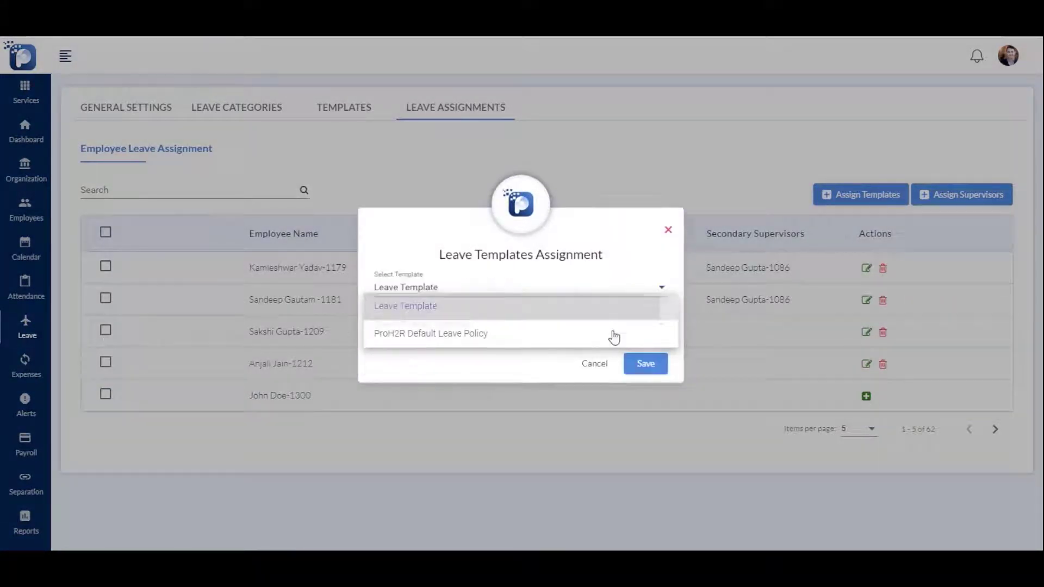
{"action": "left_click", "coordinate": [581, 333]}
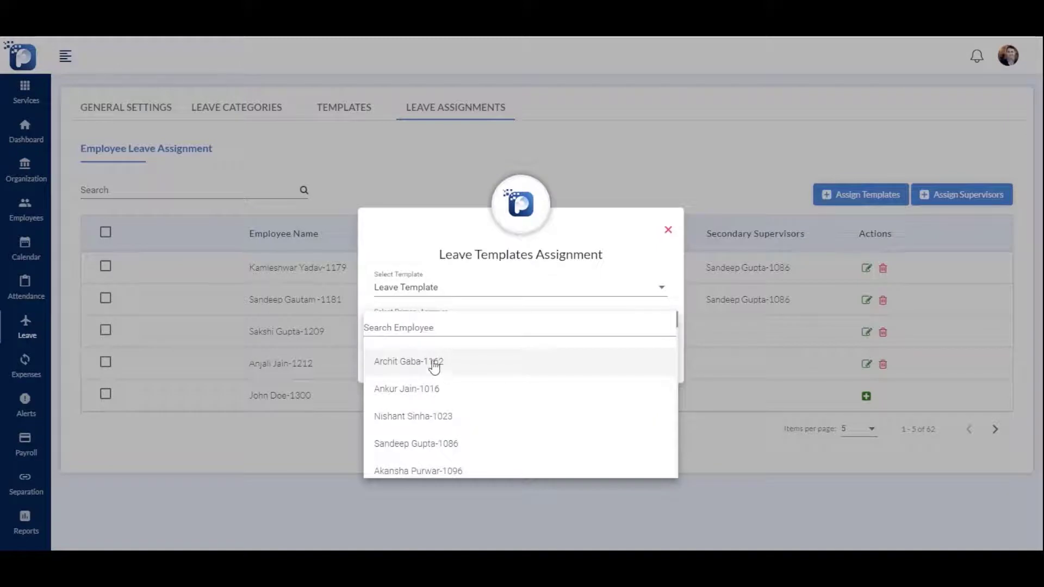
{"action": "left_click", "coordinate": [434, 364]}
{"action": "left_click", "coordinate": [642, 364]}
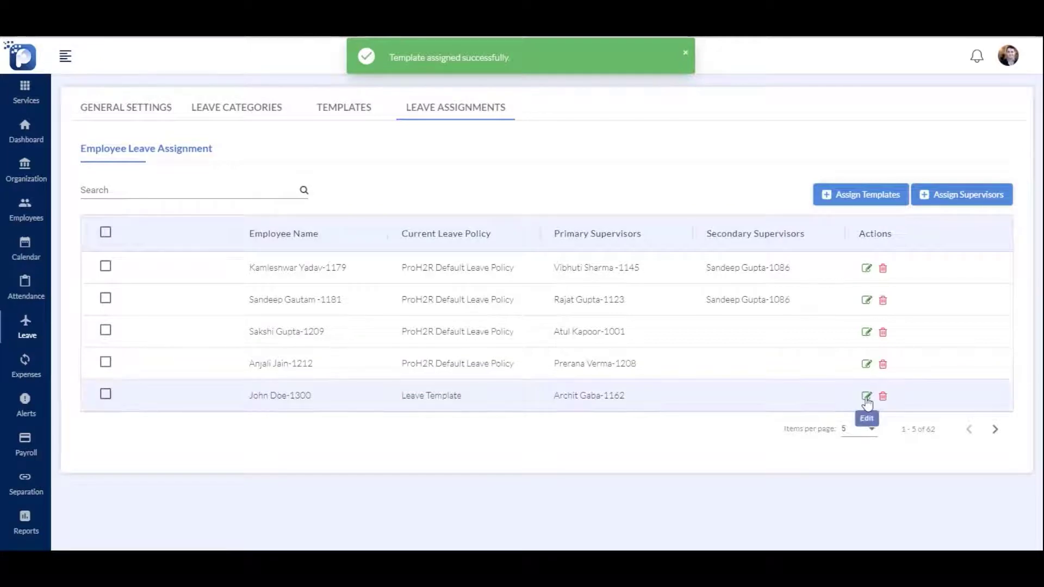
Submit a new leave application for an employee
{"action": "mouse_move", "coordinate": [25, 326]}
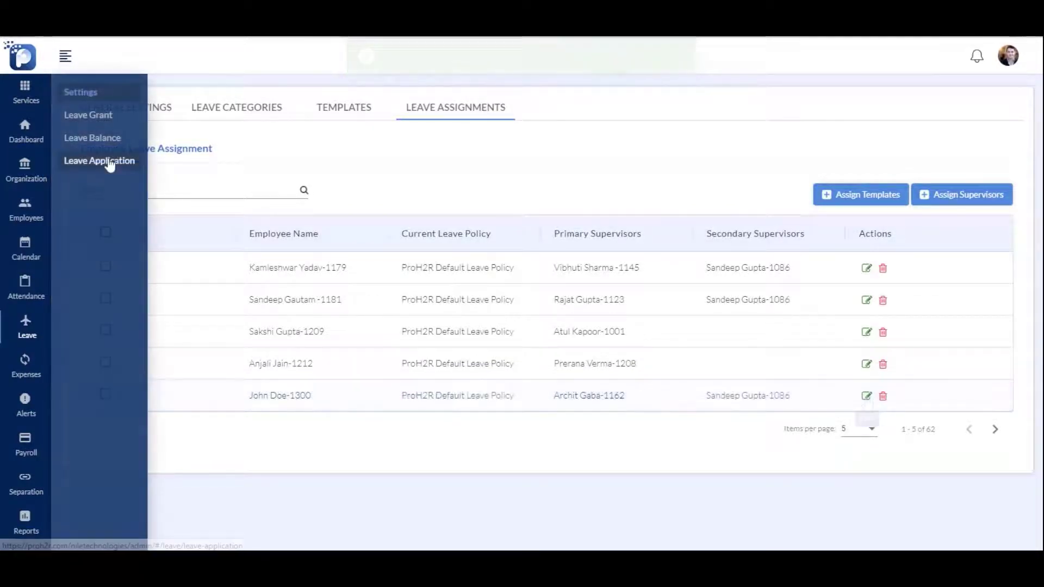
{"action": "left_click", "coordinate": [110, 162]}
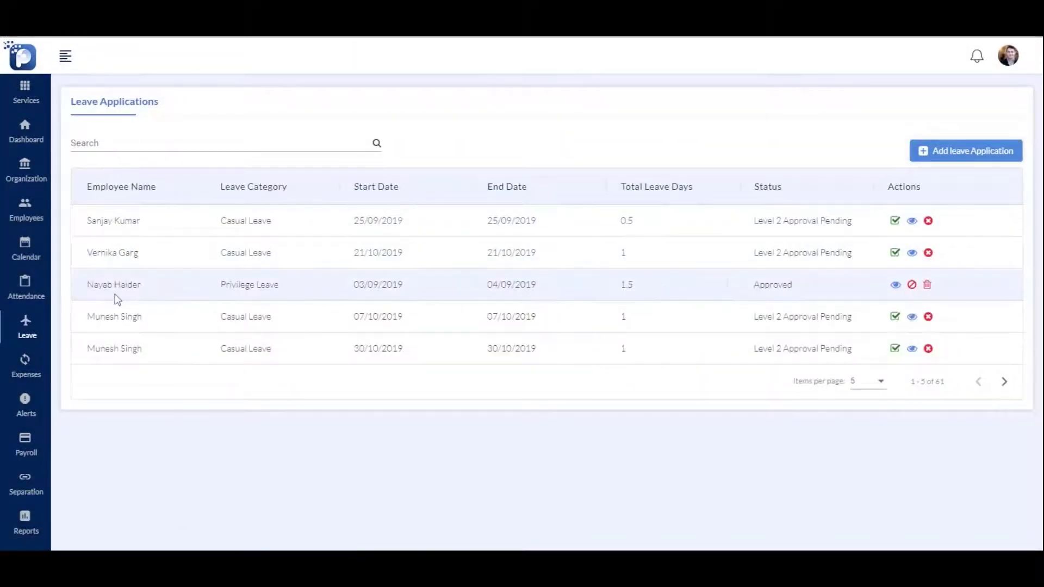
{"action": "left_click", "coordinate": [934, 163]}
{"action": "left_click", "coordinate": [522, 220]}
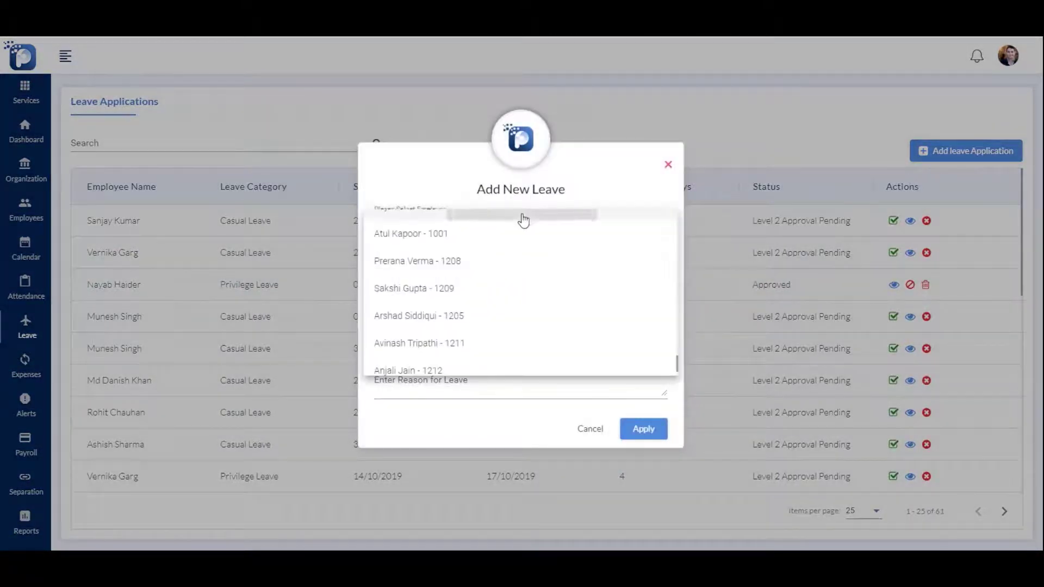
{"action": "left_click", "coordinate": [522, 217]}
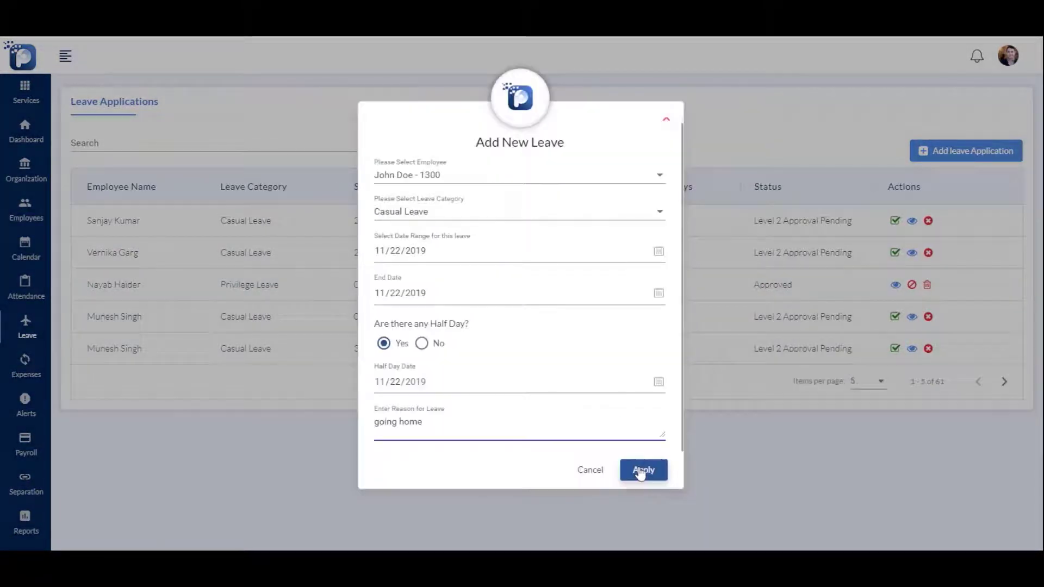
{"action": "left_click", "coordinate": [642, 470]}
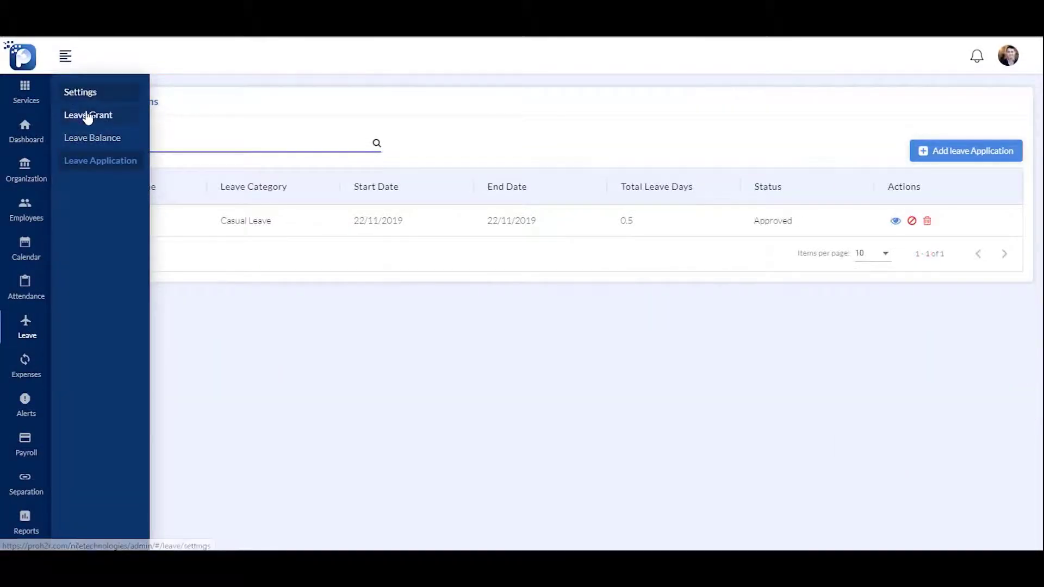
Grant a CompOff to the newly assigned employee
{"action": "left_click", "coordinate": [87, 117]}
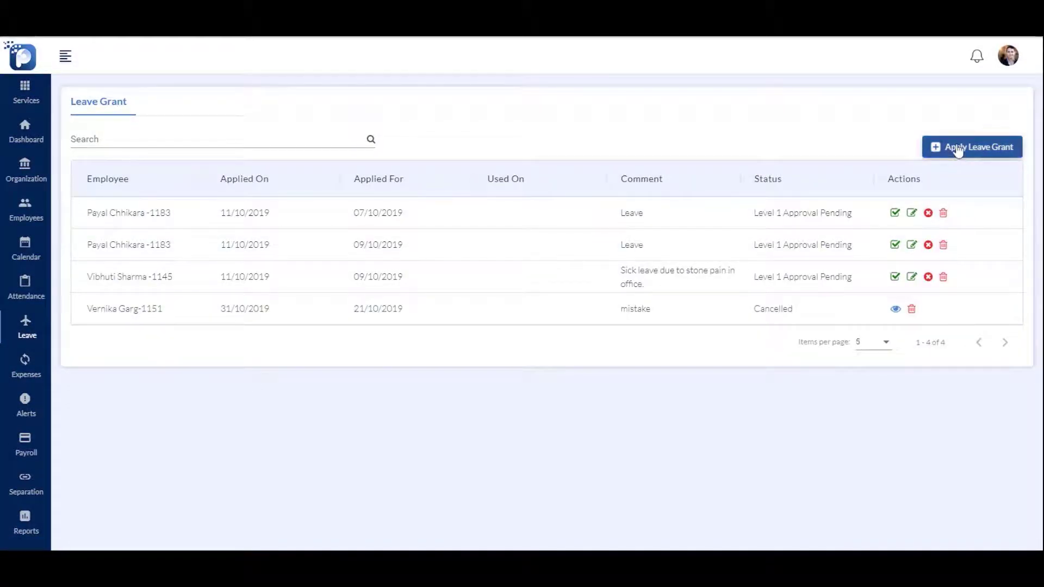
{"action": "left_click", "coordinate": [958, 151]}
{"action": "left_click", "coordinate": [503, 265]}
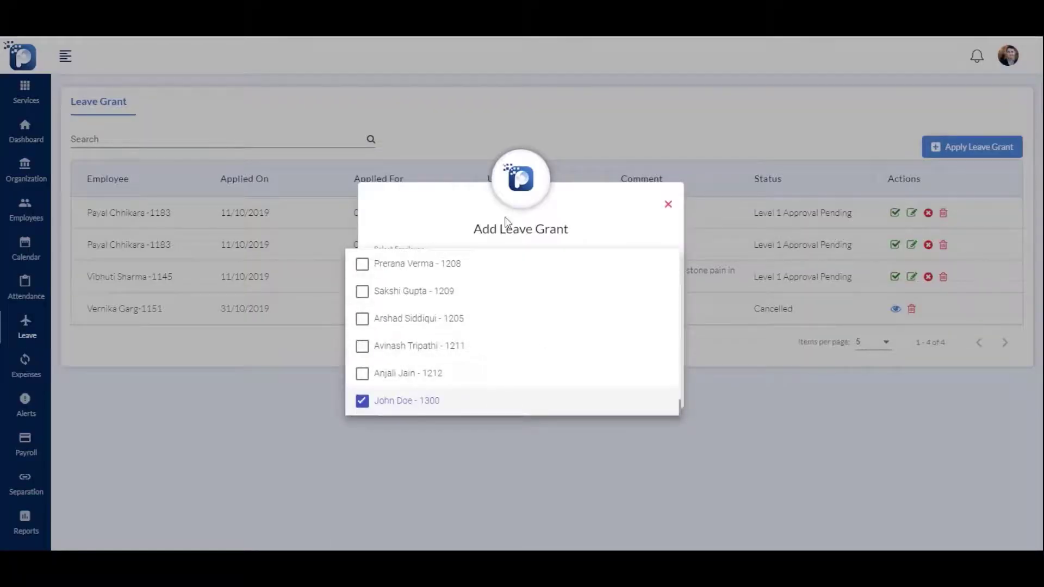
{"action": "left_click", "coordinate": [506, 220]}
{"action": "left_click", "coordinate": [635, 390]}
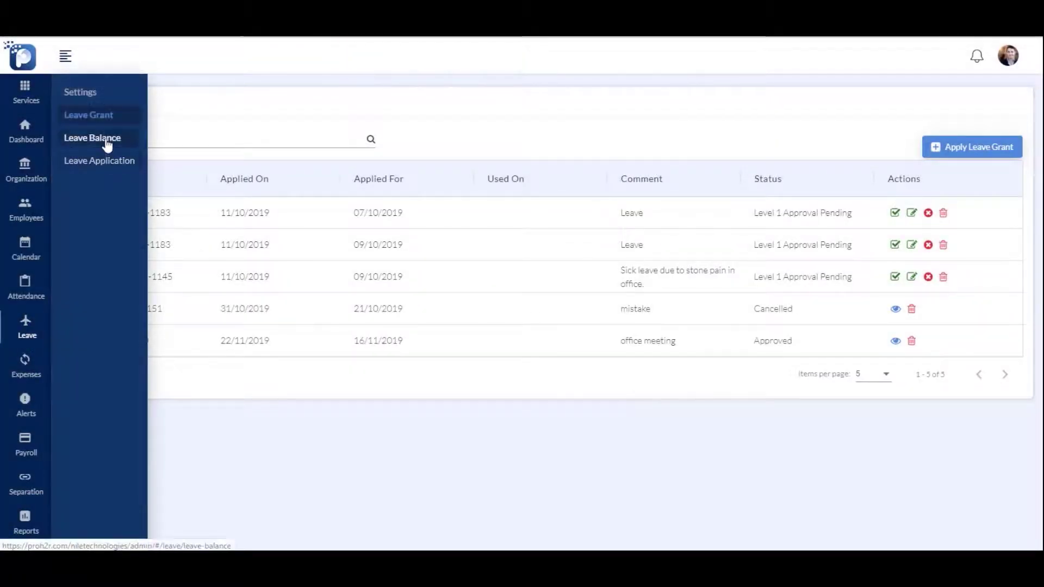
Check the employee's Casual Leave balance for the January–December 2019 cycle
{"action": "left_click", "coordinate": [74, 142]}
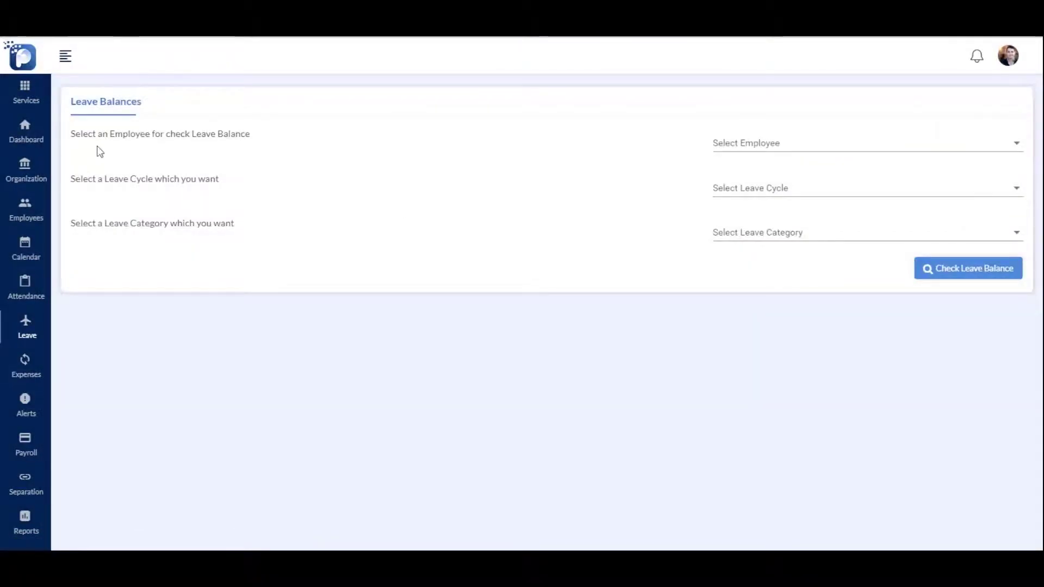
{"action": "left_click", "coordinate": [771, 146]}
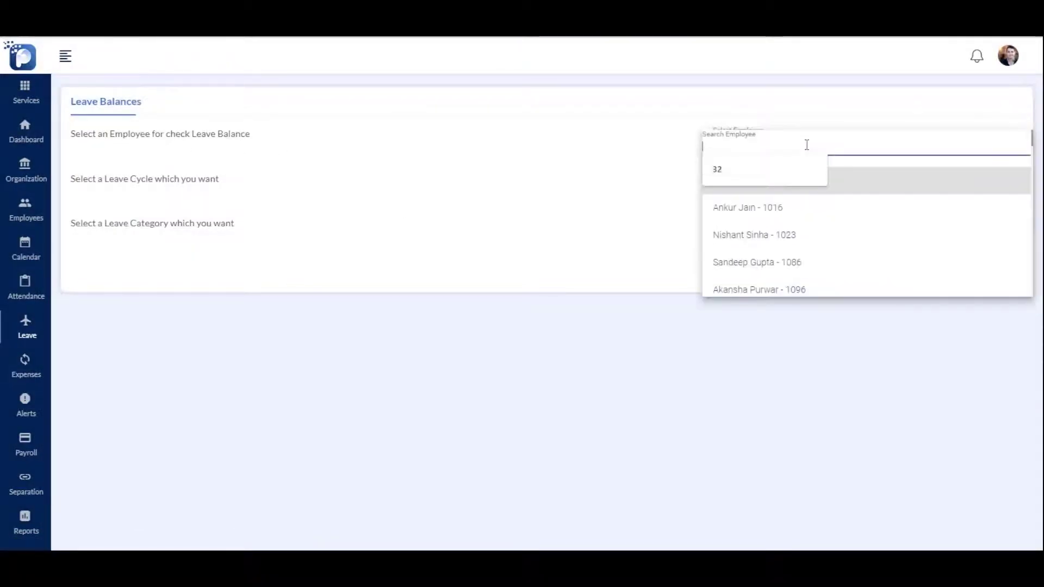
{"action": "type", "text": "jo"}
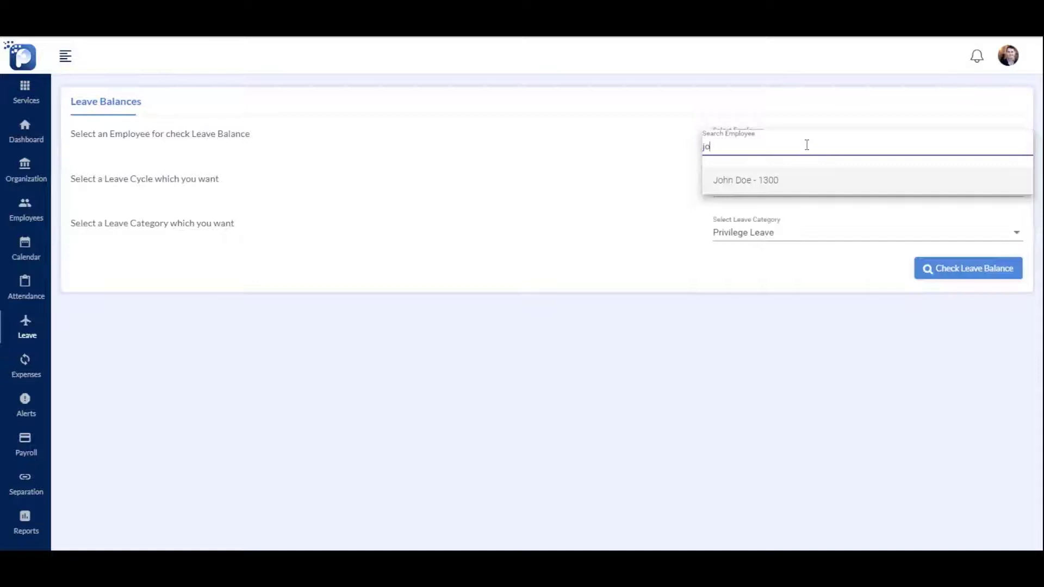
{"action": "left_click", "coordinate": [772, 180]}
{"action": "left_click", "coordinate": [783, 191]}
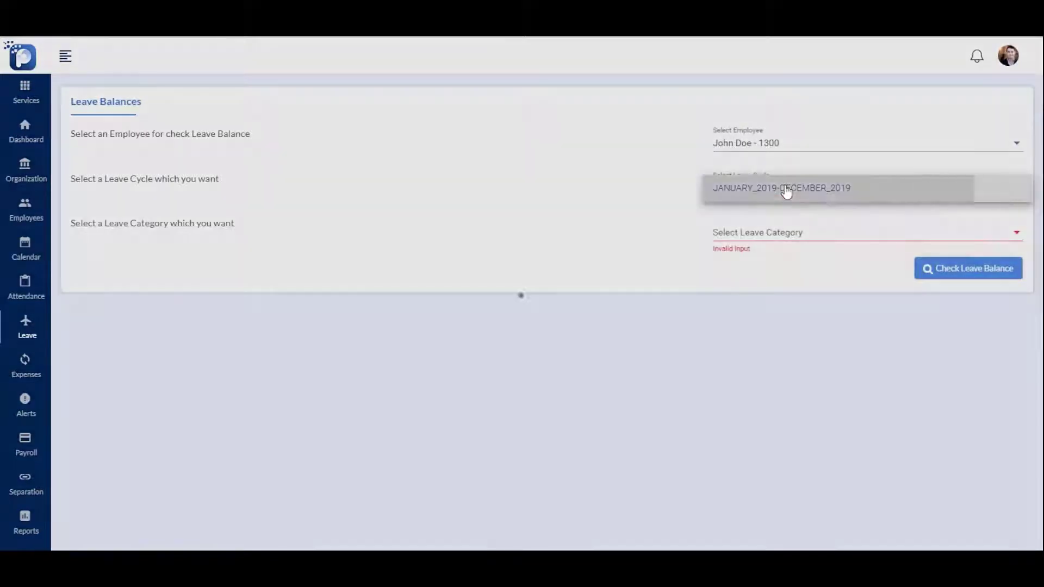
{"action": "left_click", "coordinate": [786, 189]}
{"action": "left_click", "coordinate": [792, 235]}
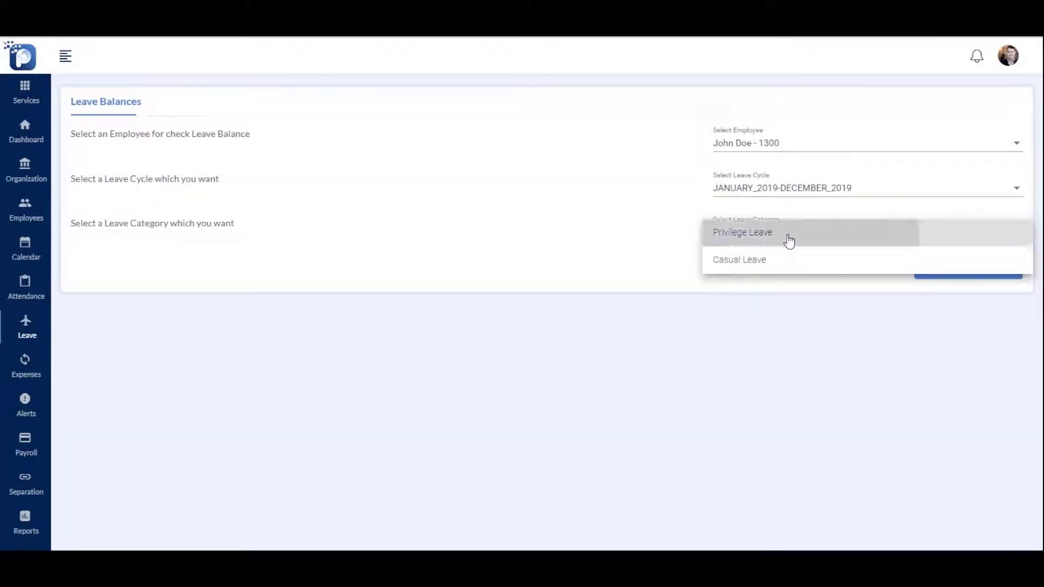
{"action": "left_click", "coordinate": [792, 260]}
{"action": "left_click", "coordinate": [954, 268]}
Add an 'F & B Expense' category in expense management
{"action": "mouse_move", "coordinate": [46, 371]}
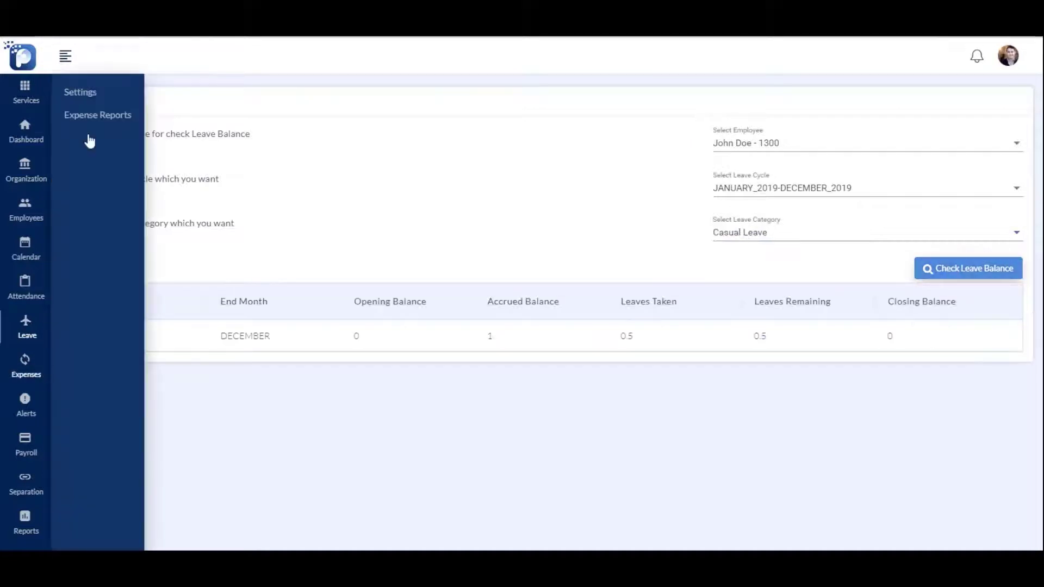
{"action": "left_click", "coordinate": [97, 115]}
{"action": "left_click", "coordinate": [970, 173]}
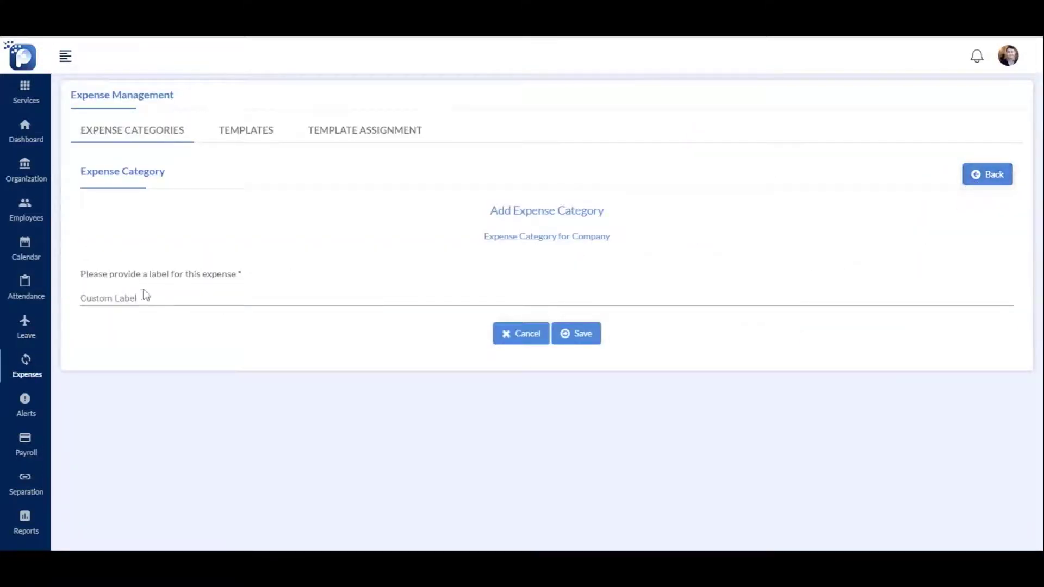
{"action": "left_click", "coordinate": [144, 296]}
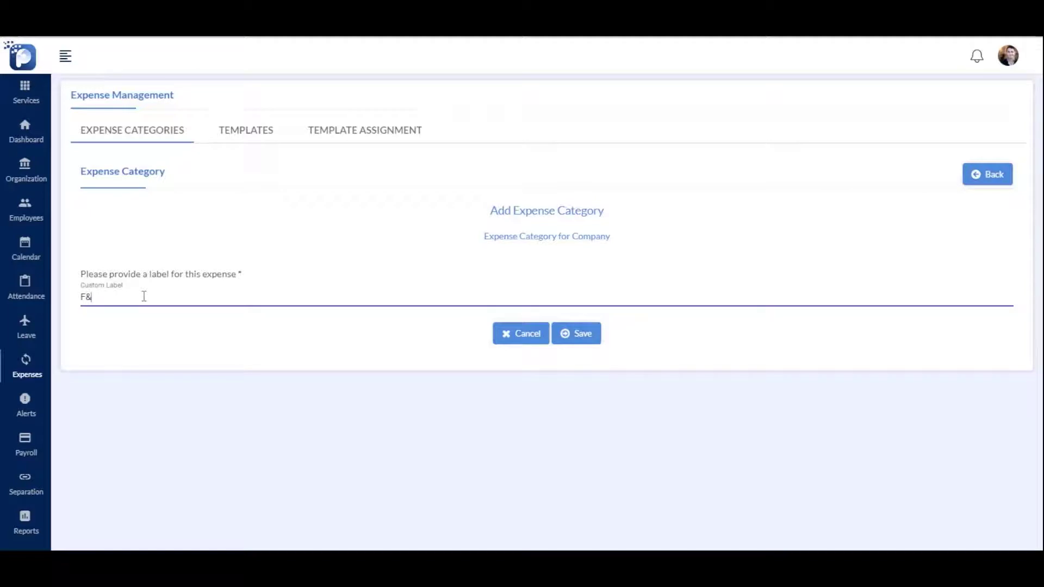
{"action": "left_click", "coordinate": [583, 335]}
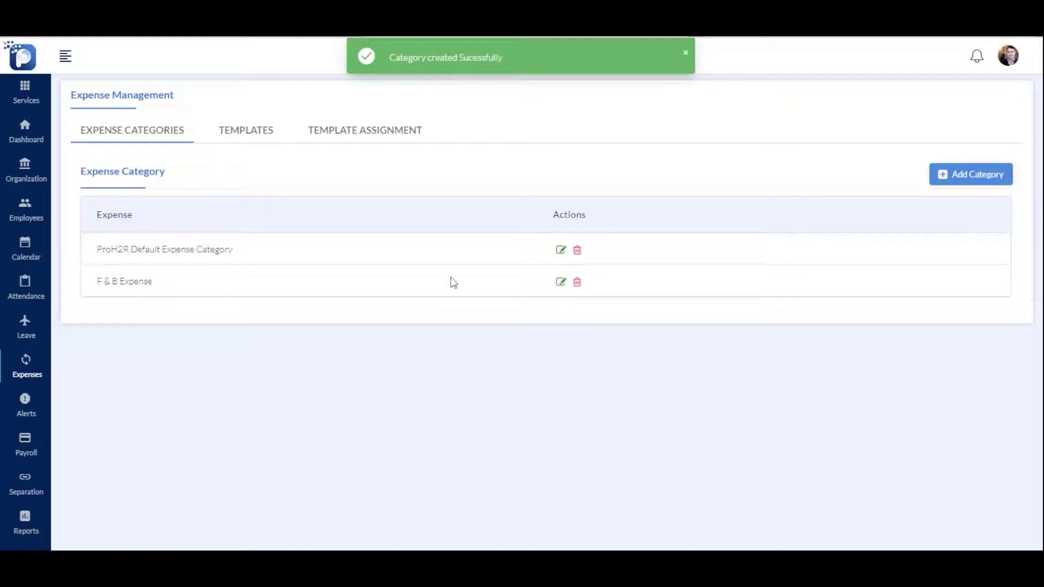
Start an 'Expense policy' template for F & B Expense, 1 Level, Employee Wise
{"action": "left_click", "coordinate": [248, 139]}
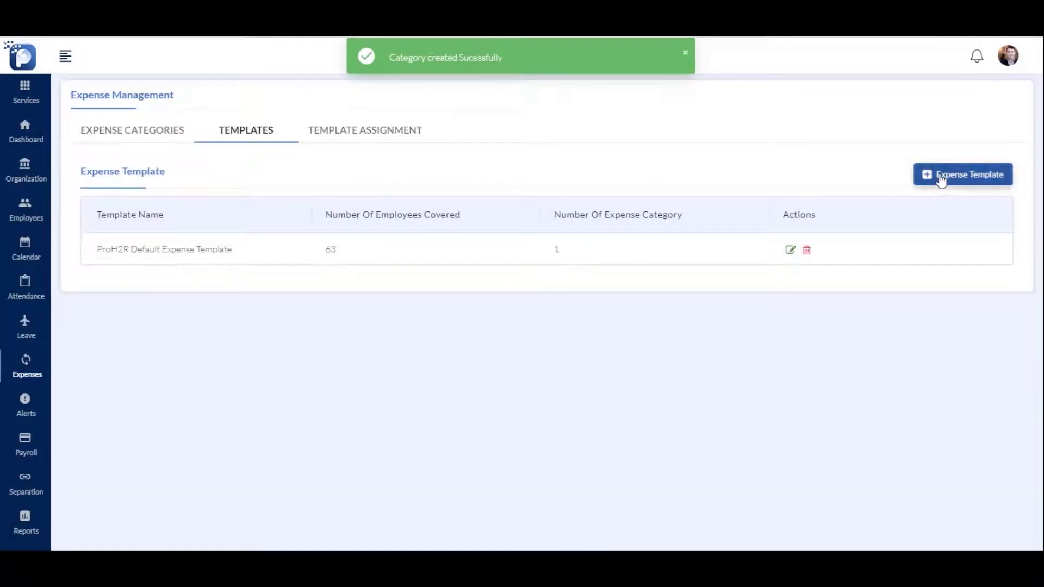
{"action": "left_click", "coordinate": [941, 180]}
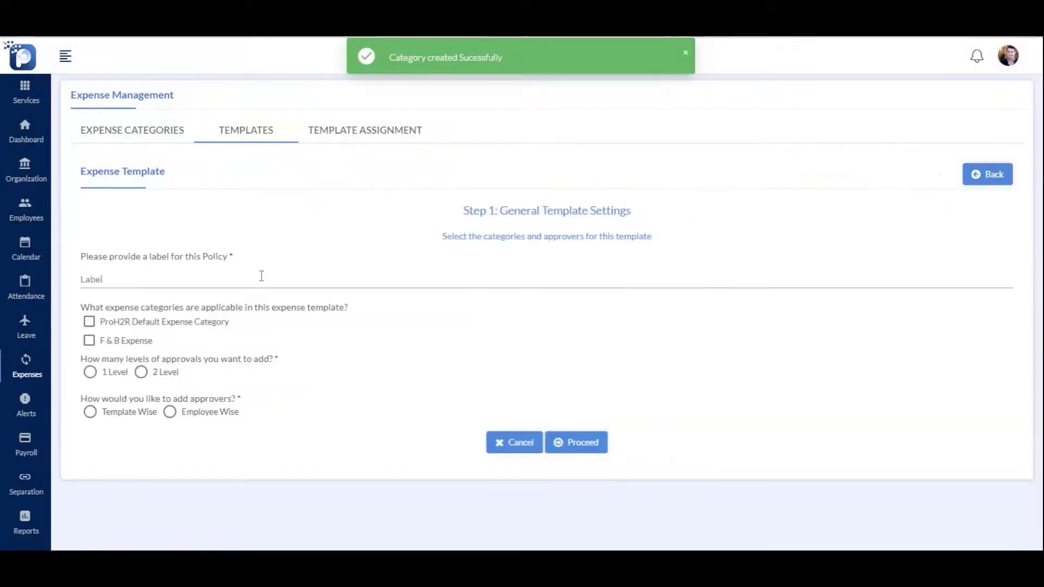
{"action": "left_click", "coordinate": [244, 282]}
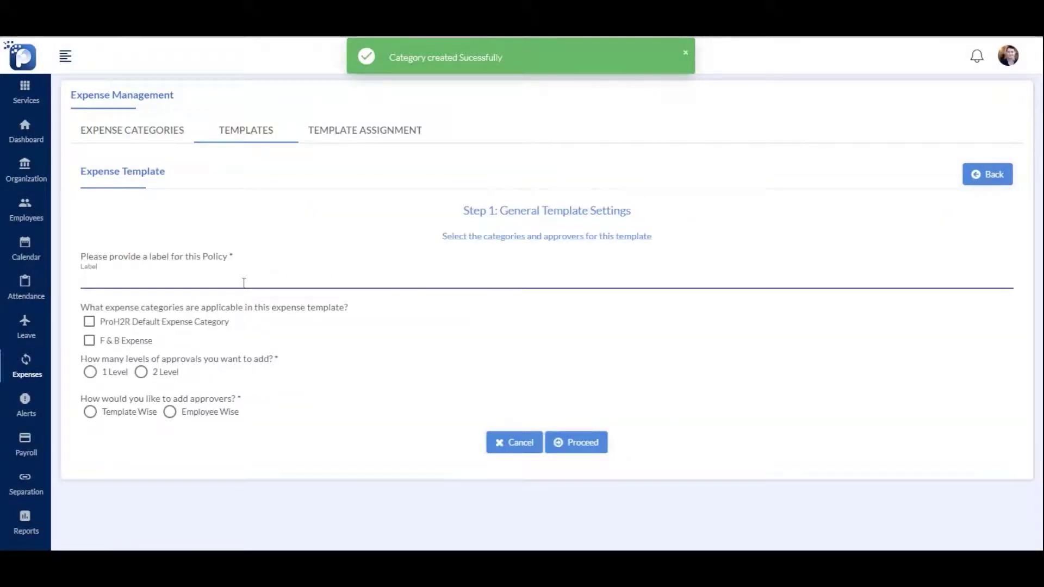
{"action": "type", "text": "Expe"}
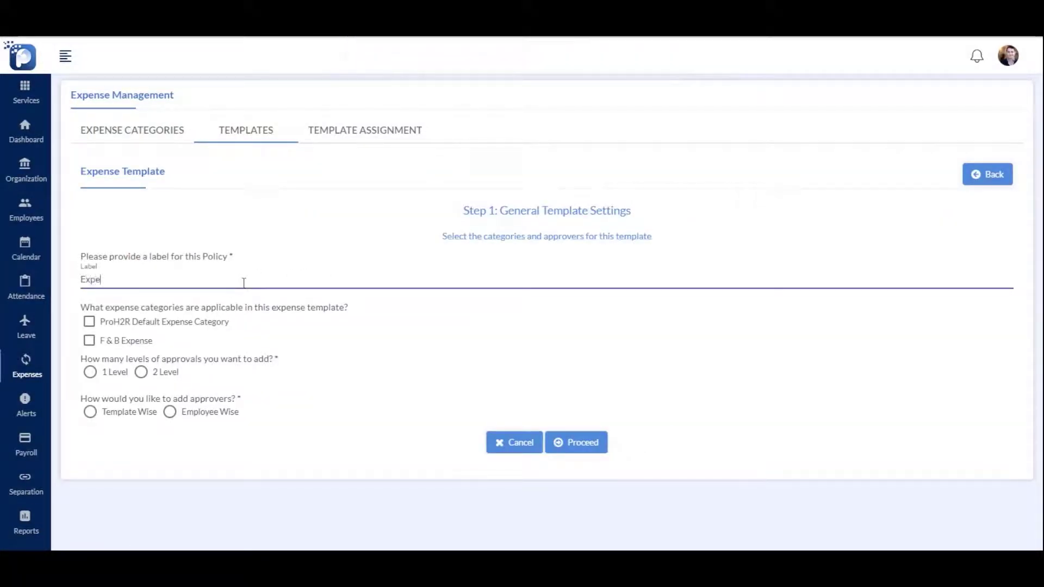
{"action": "type", "text": "nse policy"}
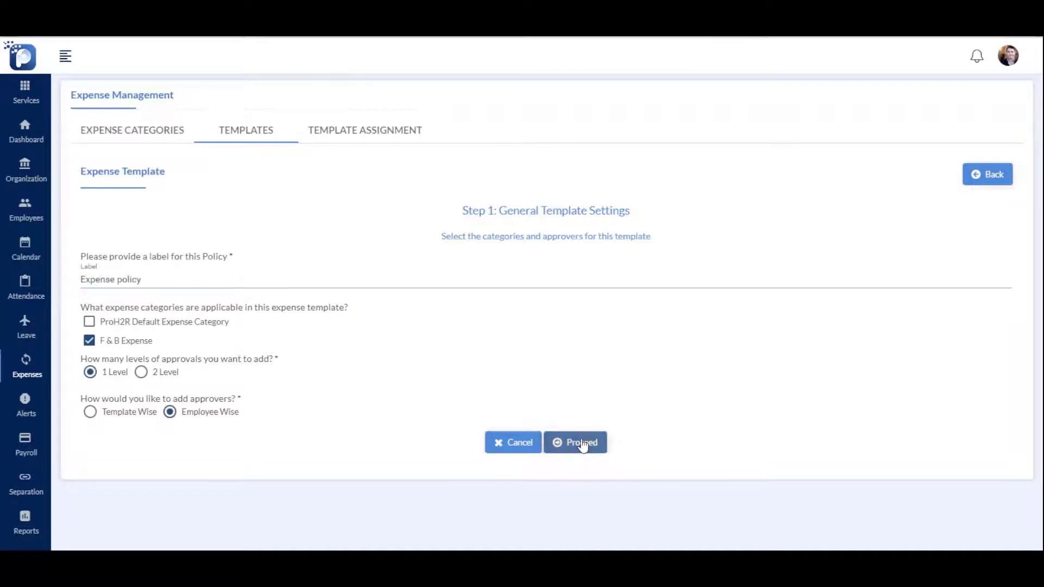
{"action": "left_click", "coordinate": [571, 443]}
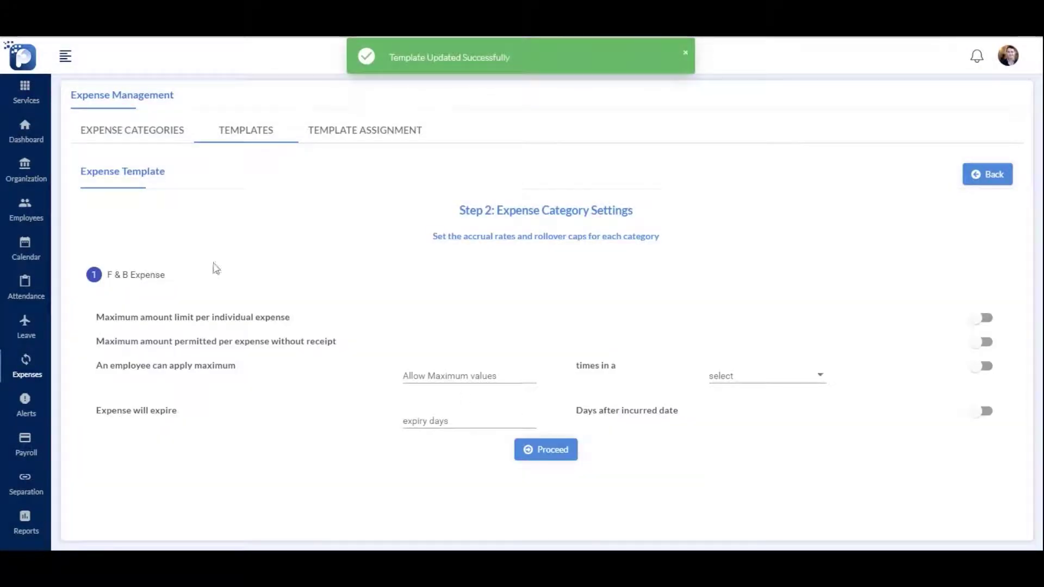
Set limits of 5000 per expense, 500 without receipt, 5 claims a month
{"action": "left_click", "coordinate": [979, 320]}
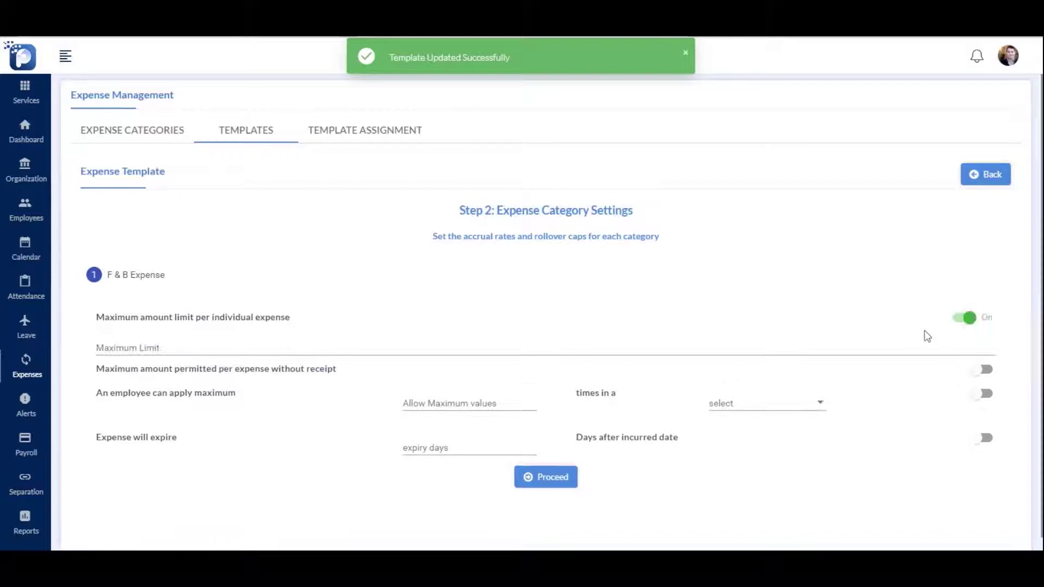
{"action": "left_click", "coordinate": [213, 346]}
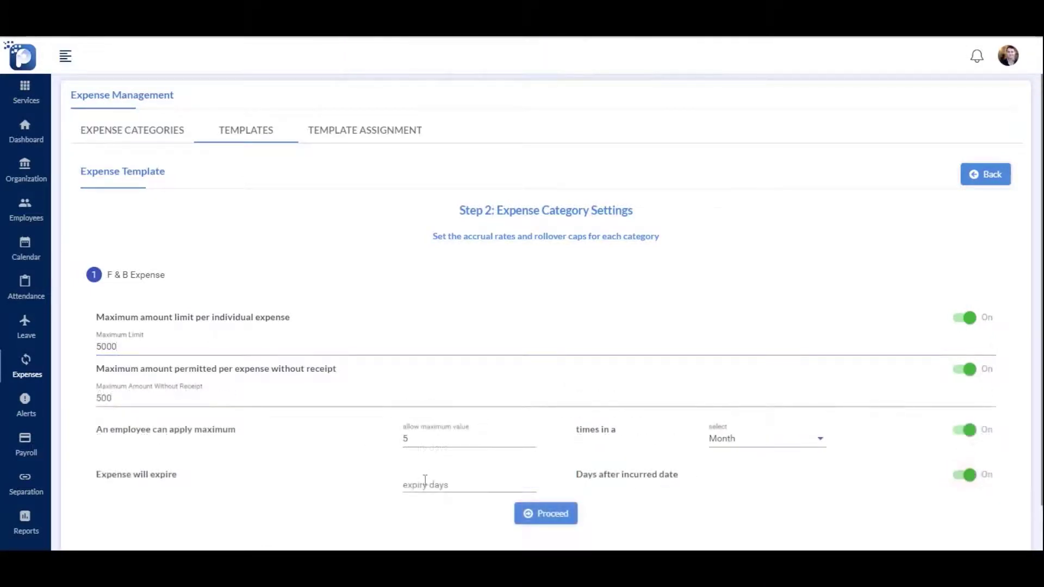
{"action": "left_click", "coordinate": [450, 486]}
{"action": "scroll", "coordinate": [518, 496], "scroll_direction": "down", "scroll_amount": 1}
{"action": "left_click", "coordinate": [545, 460]}
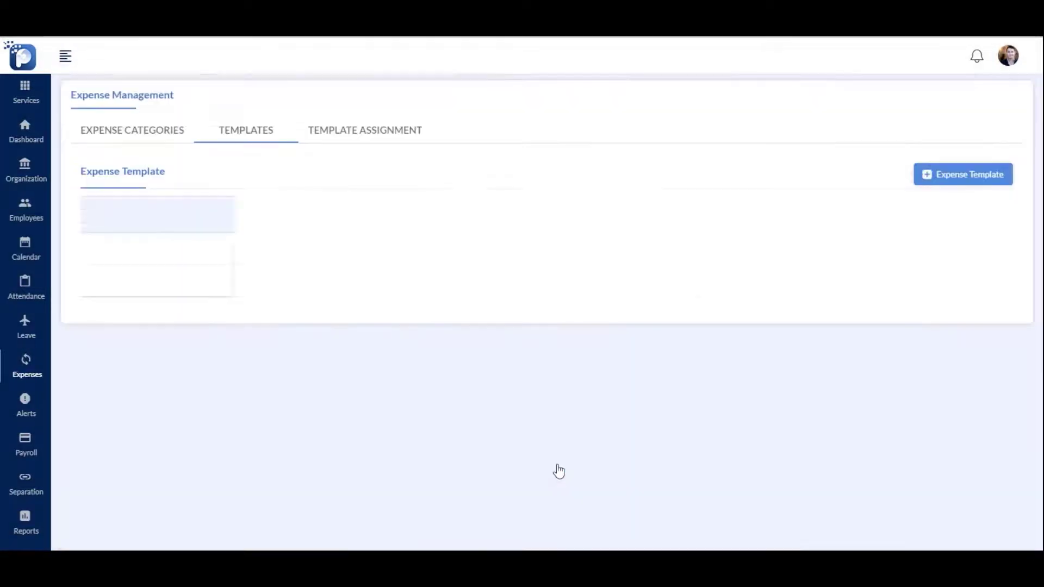
Assign the 'Expense policy' template to the searched employee
{"action": "left_click", "coordinate": [401, 138]}
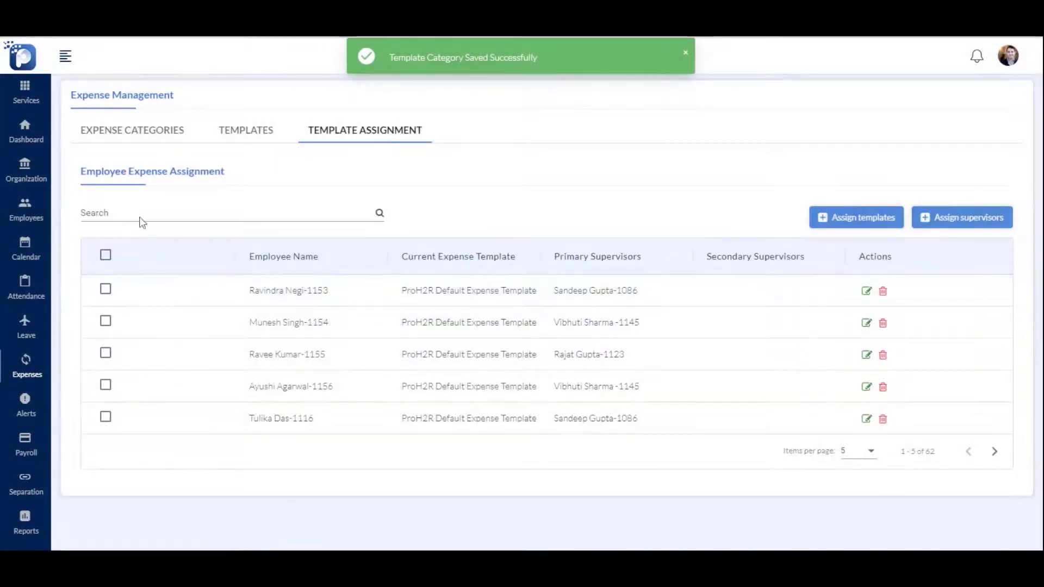
{"action": "left_click", "coordinate": [105, 213]}
{"action": "type", "text": "jo"}
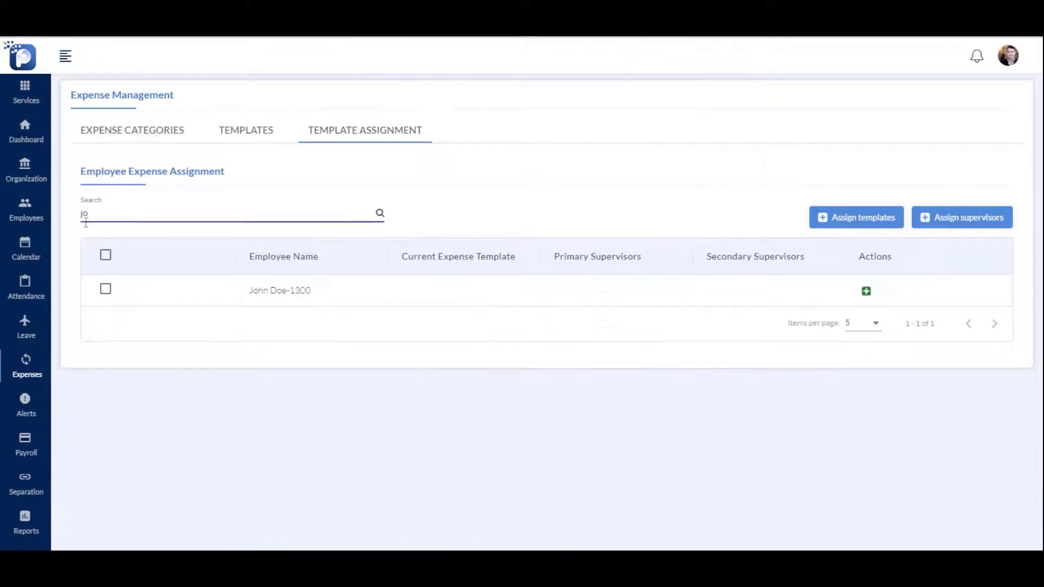
{"action": "left_click", "coordinate": [867, 291]}
{"action": "left_click", "coordinate": [451, 286]}
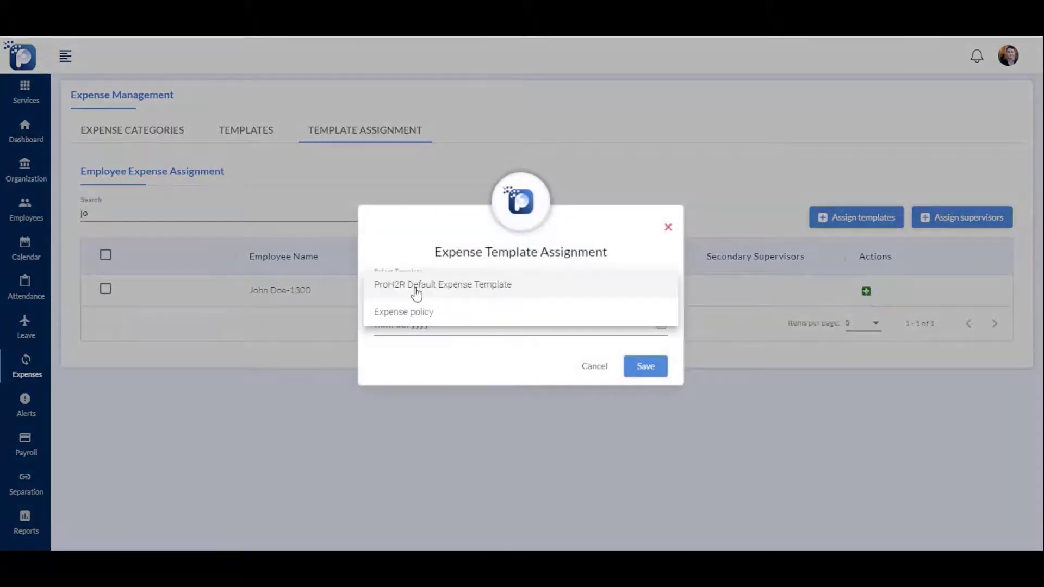
{"action": "left_click", "coordinate": [415, 315]}
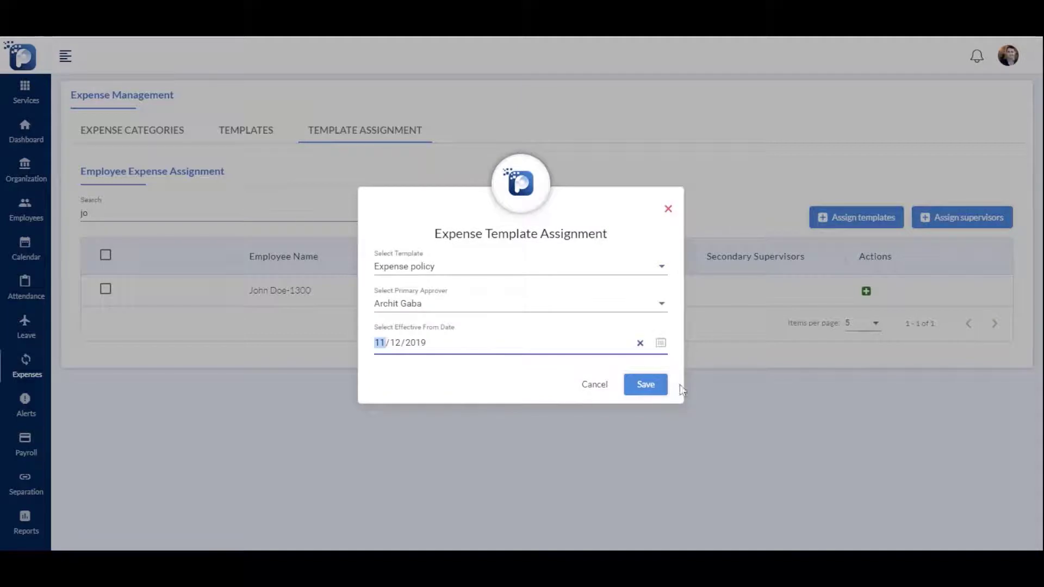
{"action": "left_click", "coordinate": [658, 391]}
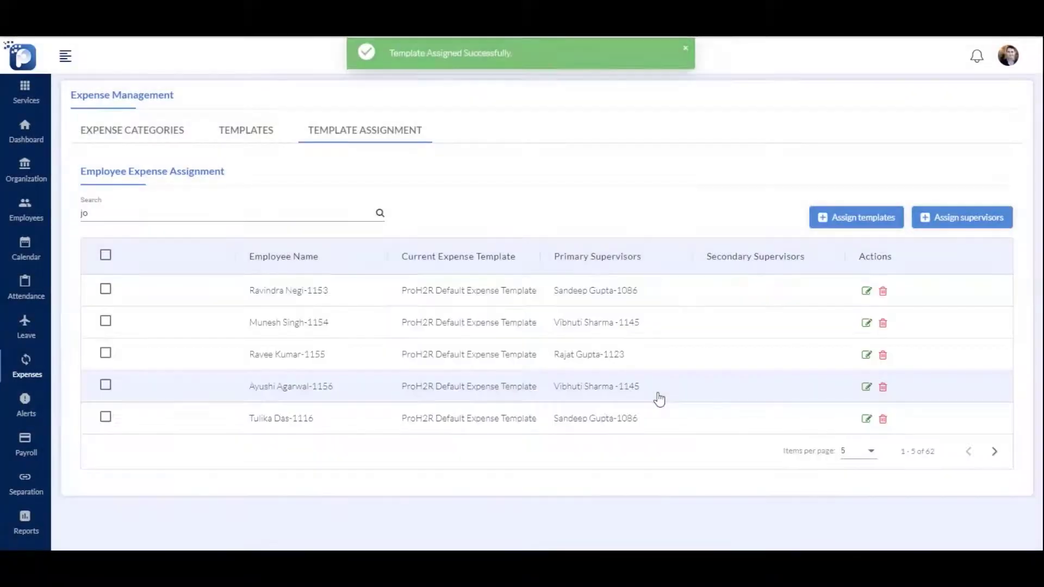
File a 500 F & B snacks expense for the employee, then open Set Up Issues
{"action": "mouse_move", "coordinate": [49, 353]}
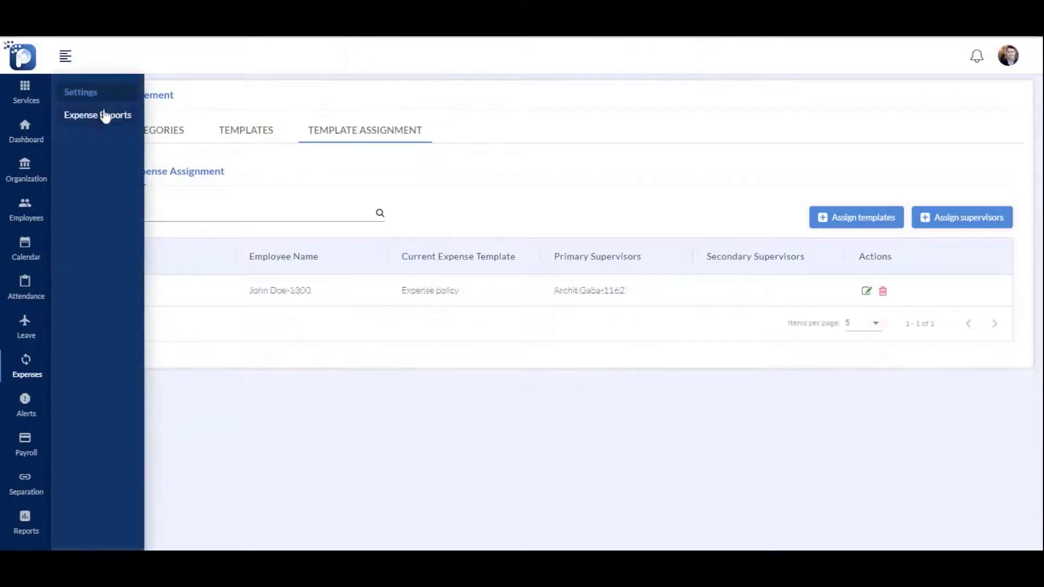
{"action": "left_click", "coordinate": [105, 116]}
{"action": "left_click", "coordinate": [956, 136]}
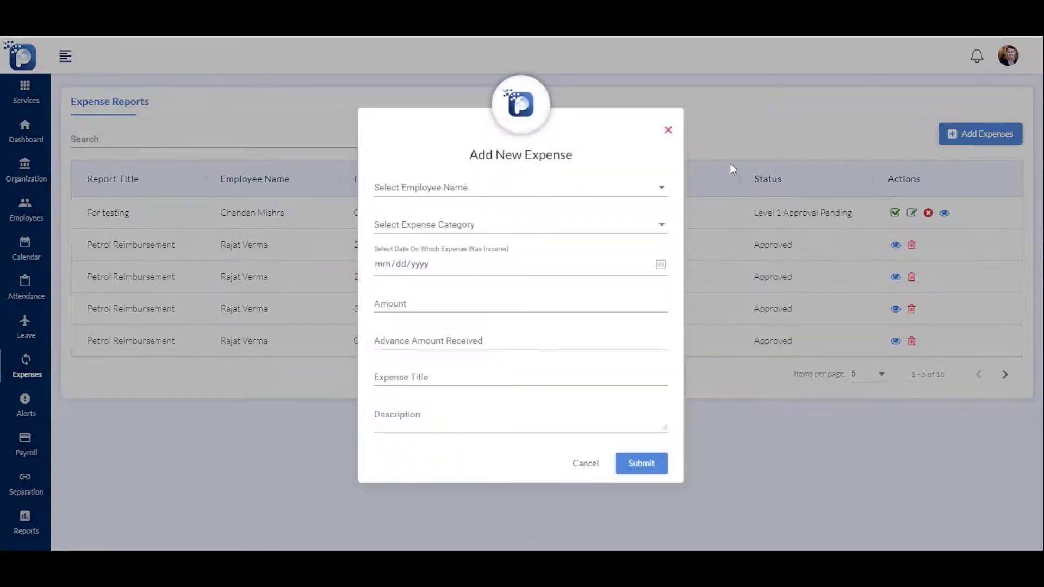
{"action": "left_click", "coordinate": [520, 187]}
{"action": "left_click", "coordinate": [442, 328]}
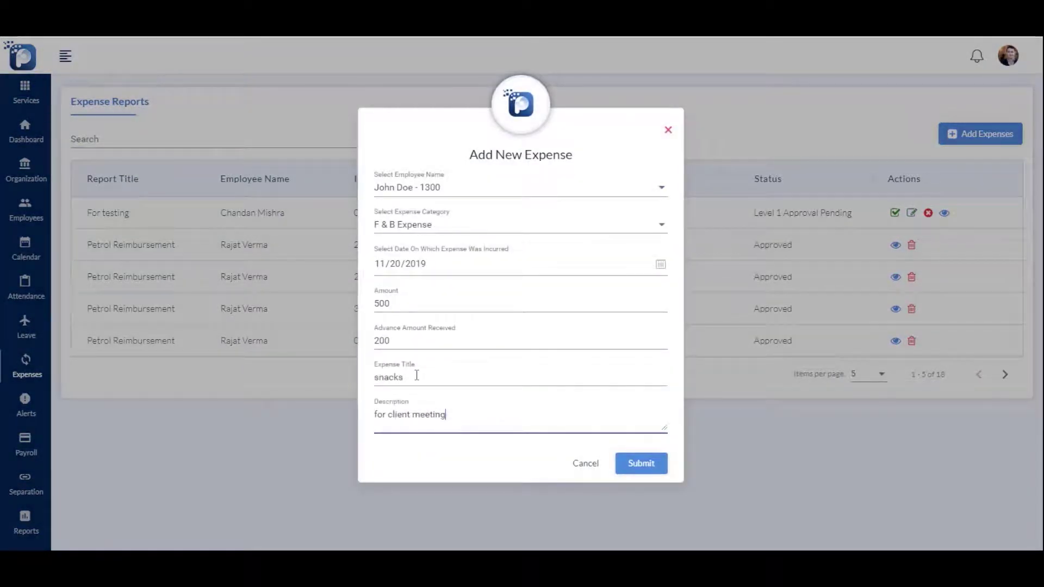
{"action": "left_click", "coordinate": [641, 463]}
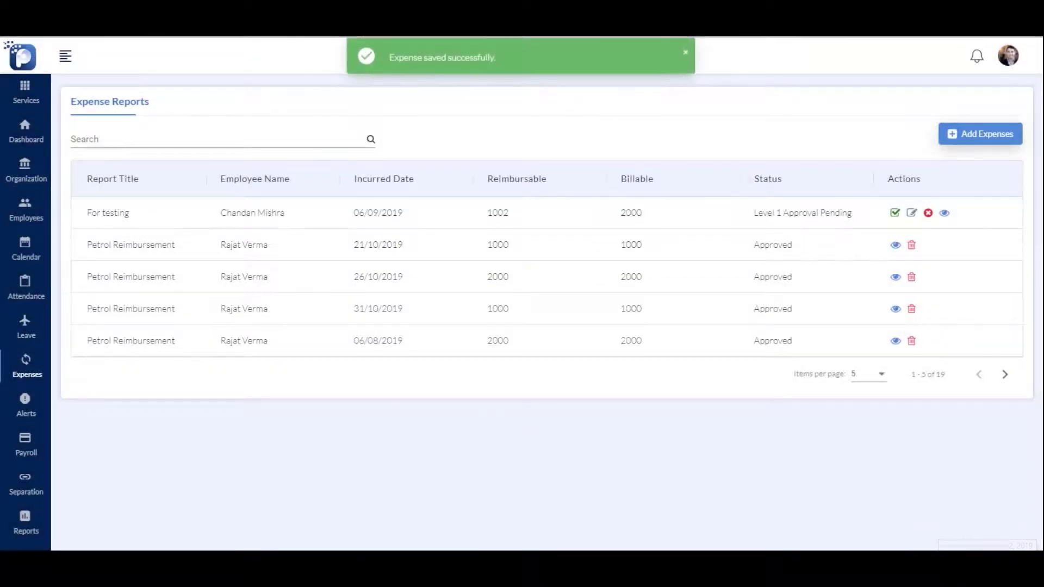
{"action": "mouse_move", "coordinate": [53, 408]}
{"action": "left_click", "coordinate": [83, 94]}
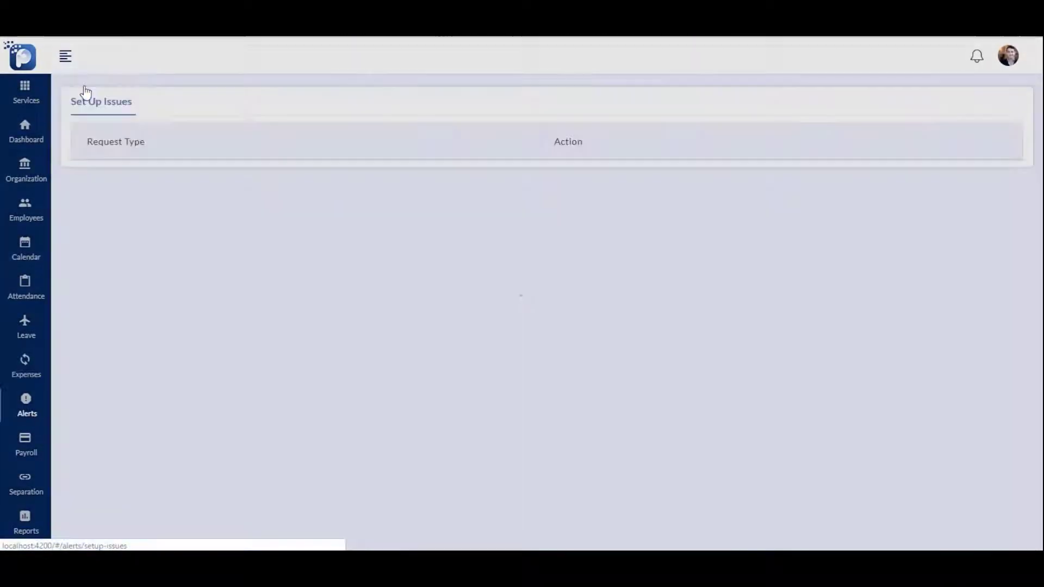
Check the missing attendance templates issue, then view pending leave requests (47 leave, 4 expense)
{"action": "left_click", "coordinate": [571, 186]}
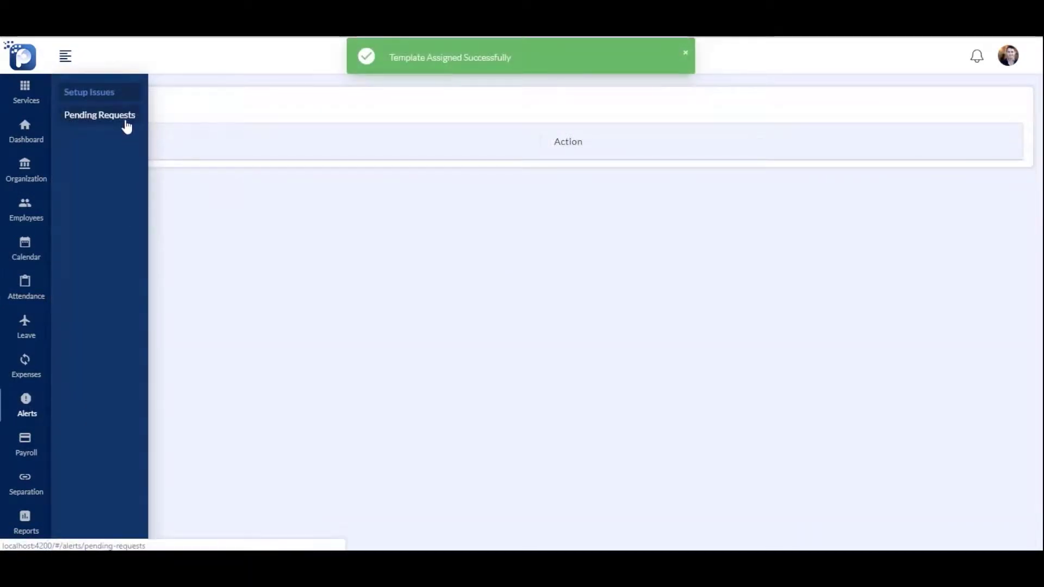
{"action": "left_click", "coordinate": [127, 127]}
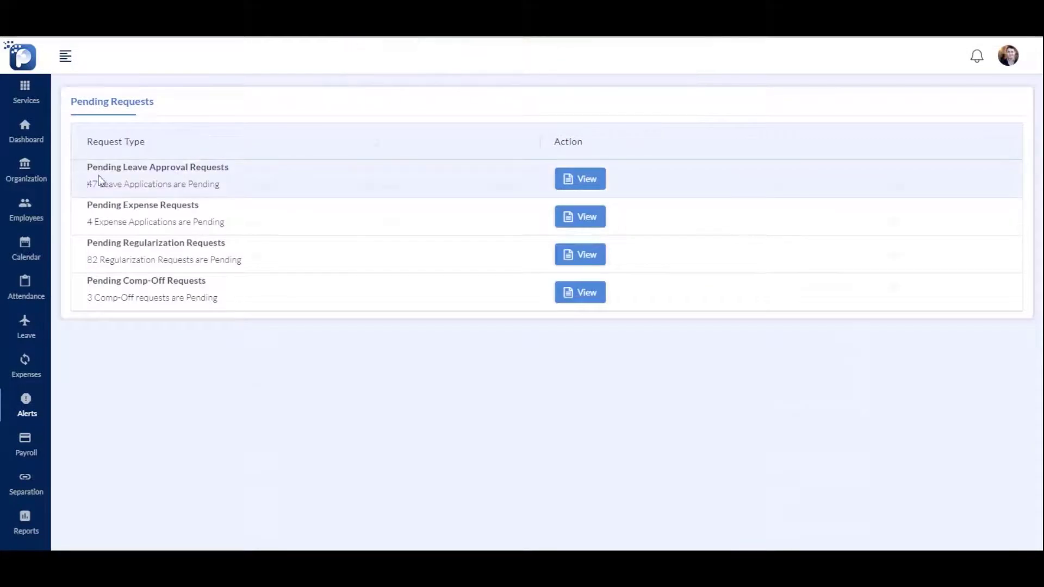
{"action": "left_click", "coordinate": [98, 180]}
{"action": "left_click", "coordinate": [25, 443]}
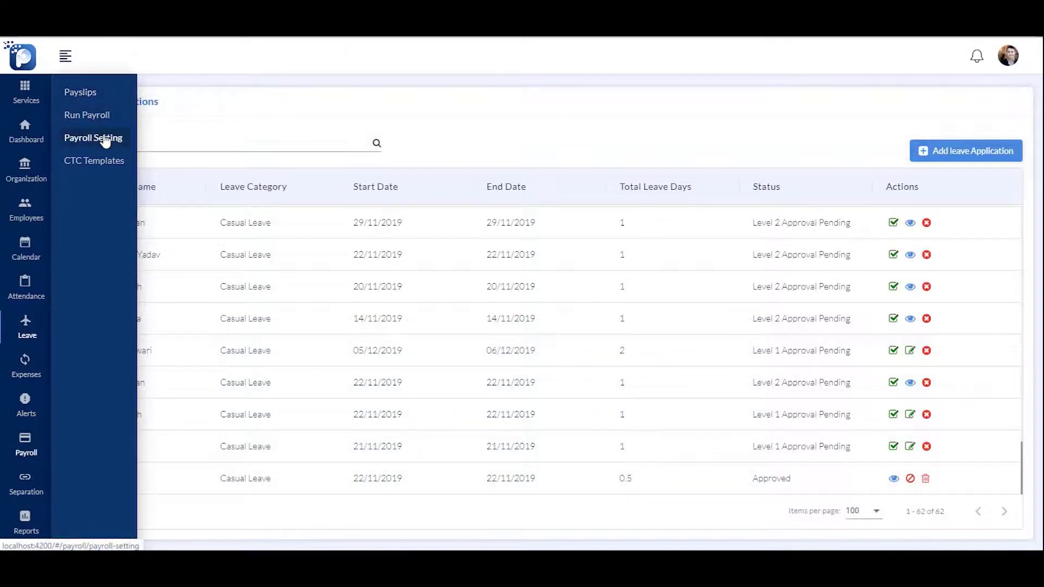
Review Payroll Setting lists from Fixed Allowances to Employee Deductions, then go to CTC Templates
{"action": "left_click", "coordinate": [105, 139]}
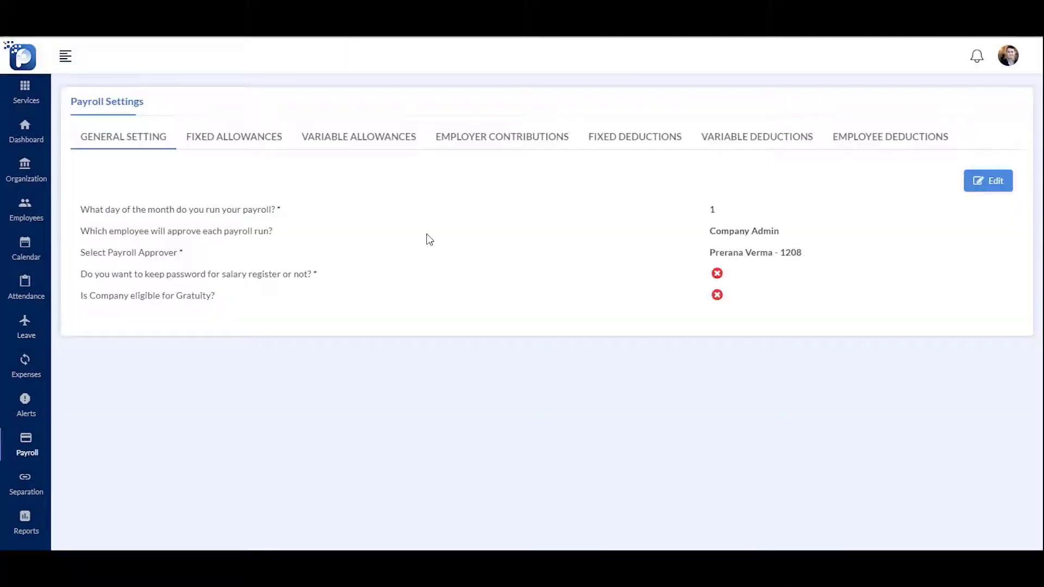
{"action": "left_click", "coordinate": [239, 140]}
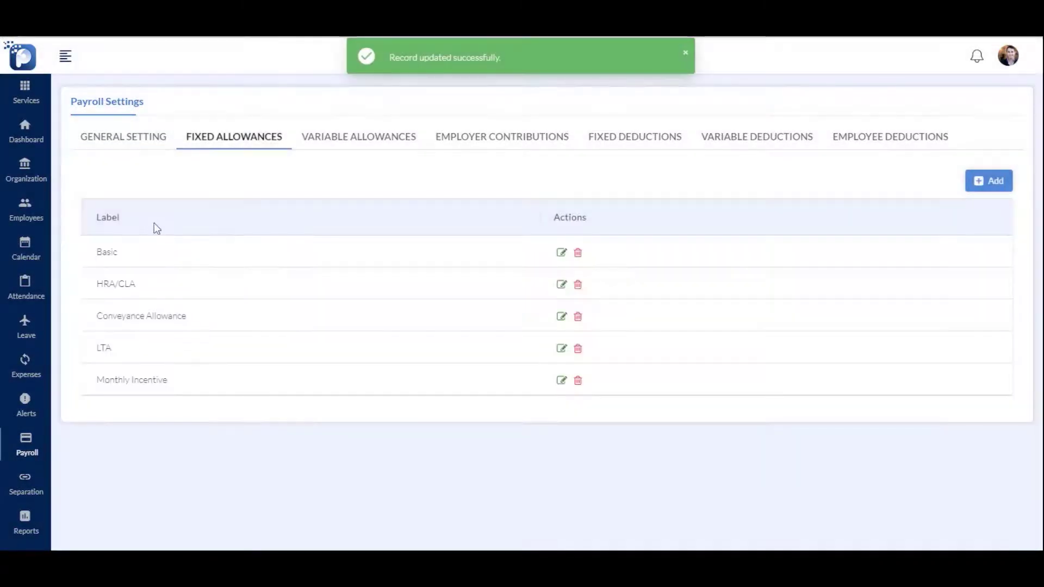
{"action": "left_click", "coordinate": [363, 137]}
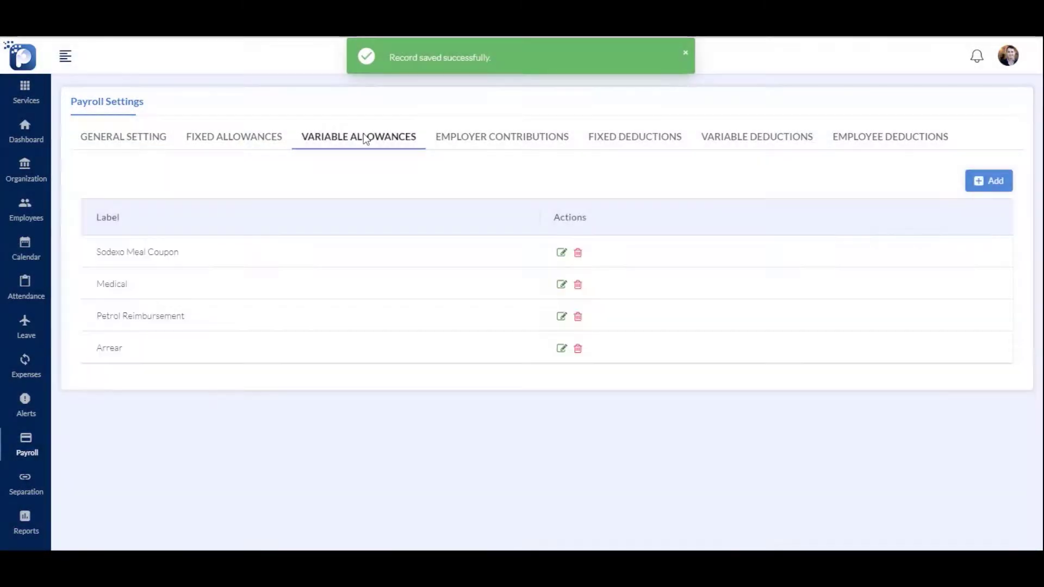
{"action": "left_click", "coordinate": [480, 143]}
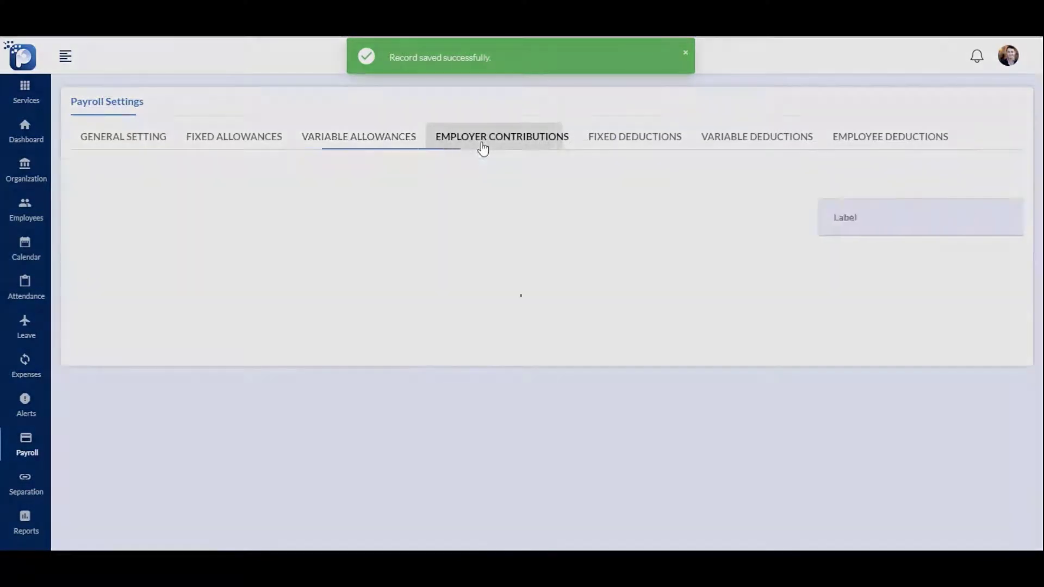
{"action": "left_click", "coordinate": [634, 137]}
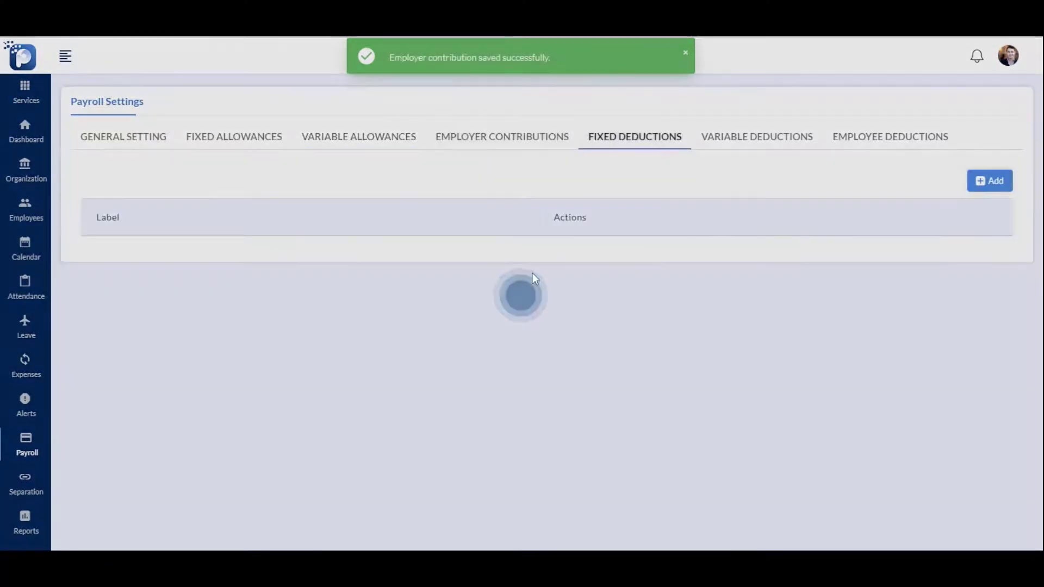
{"action": "left_click", "coordinate": [757, 137]}
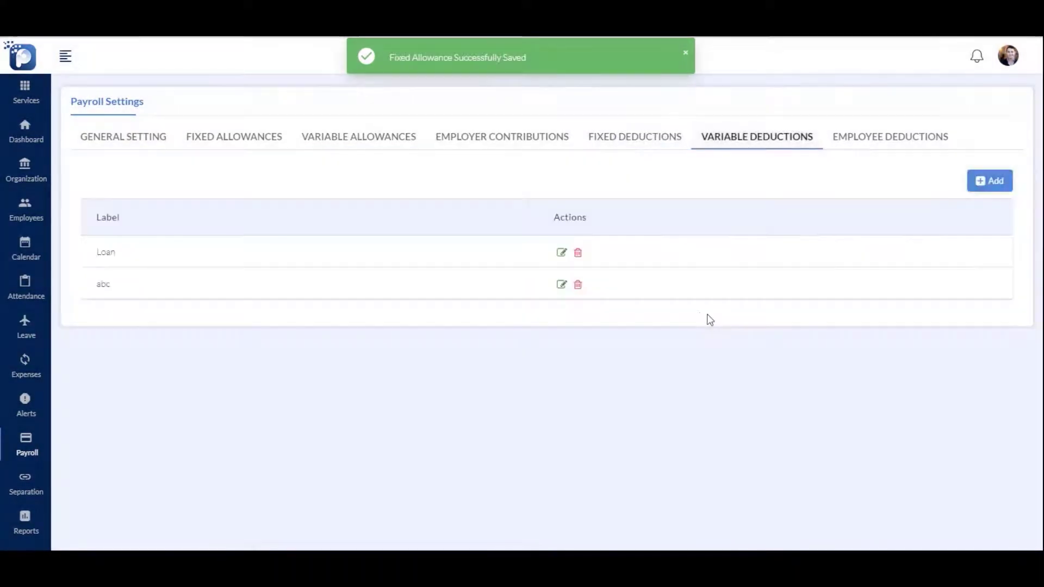
{"action": "left_click", "coordinate": [876, 139]}
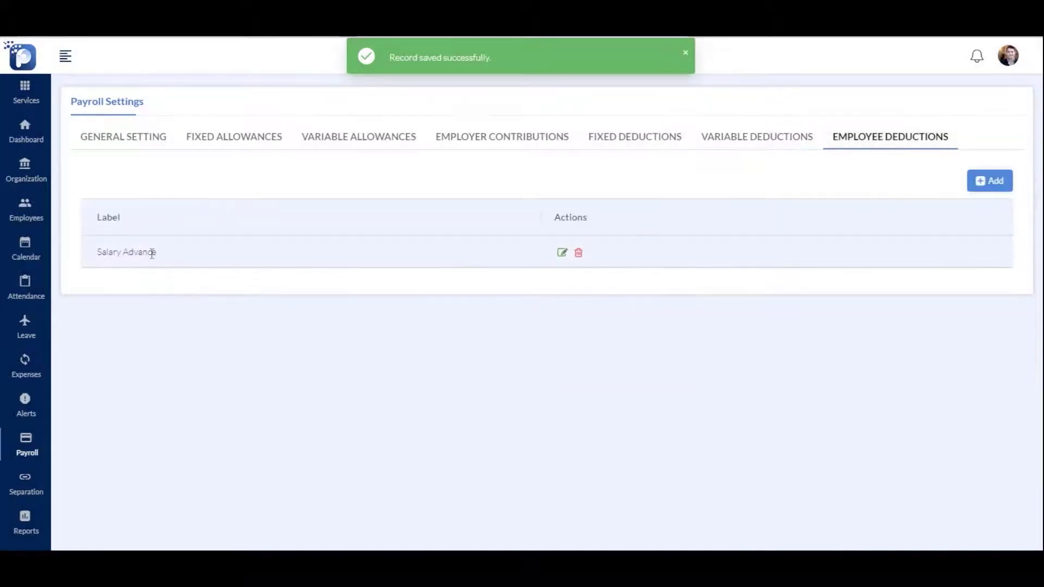
{"action": "left_click", "coordinate": [107, 162]}
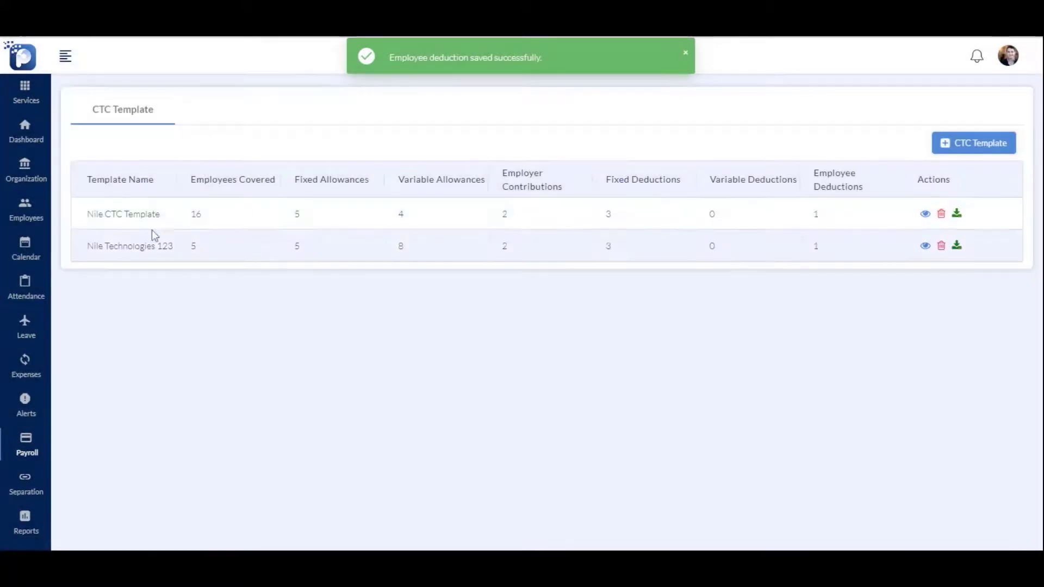
Start a new CTC template, enter its label, and include Basic, LTA and Employee Deduction
{"action": "left_click", "coordinate": [986, 155]}
{"action": "left_click", "coordinate": [163, 154]}
{"action": "type", "text": "CTC Template"}
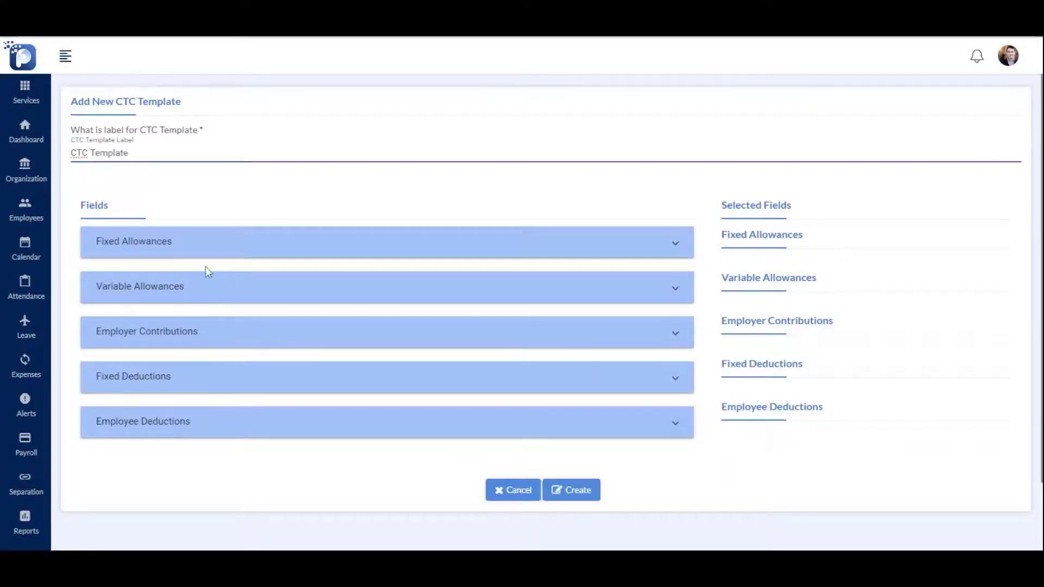
{"action": "left_click", "coordinate": [210, 245]}
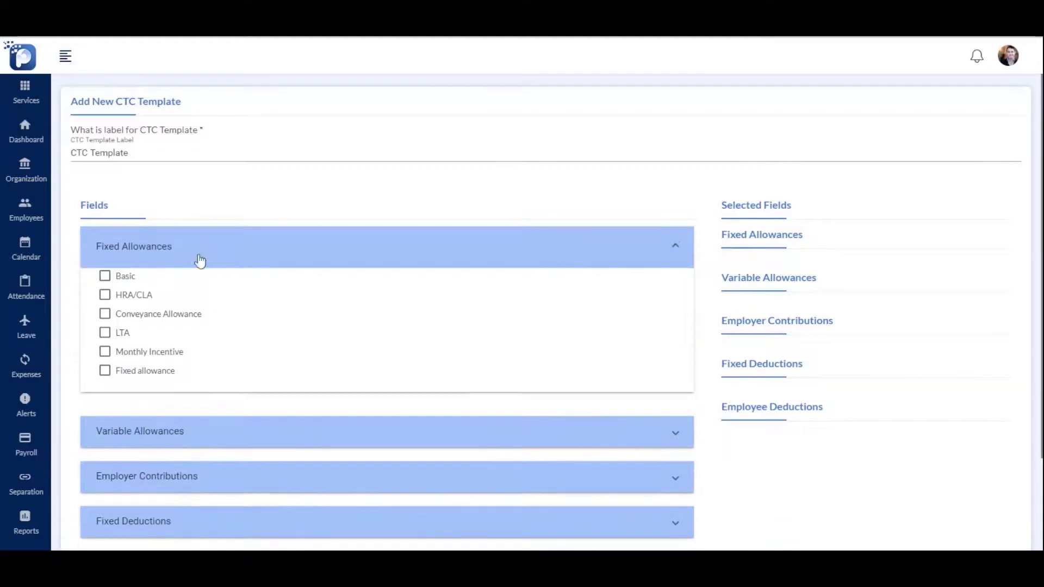
{"action": "left_click", "coordinate": [105, 277]}
{"action": "left_click", "coordinate": [106, 332]}
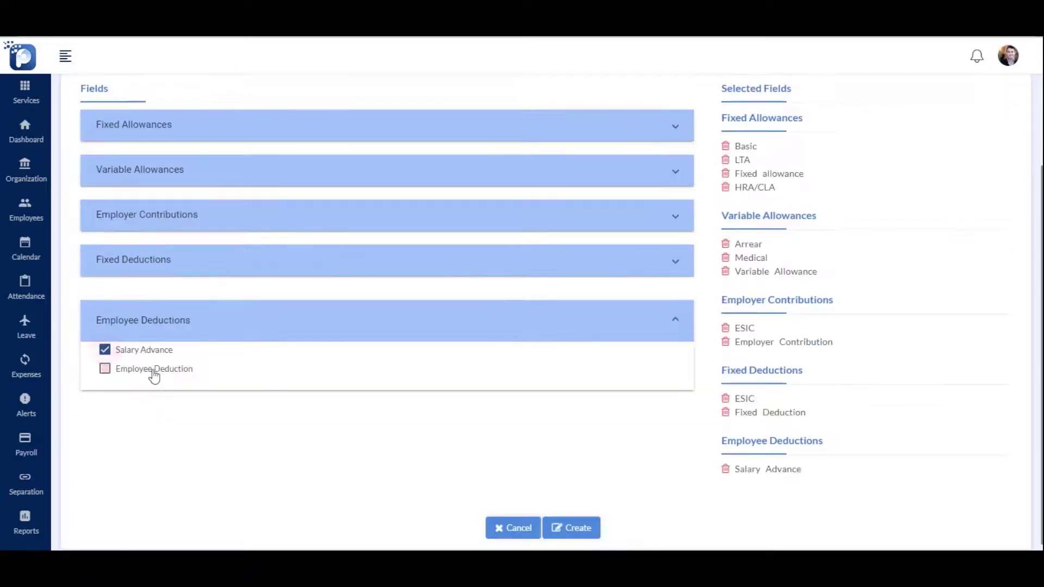
{"action": "left_click", "coordinate": [154, 371]}
{"action": "scroll", "coordinate": [557, 414], "scroll_direction": "down", "scroll_amount": 1}
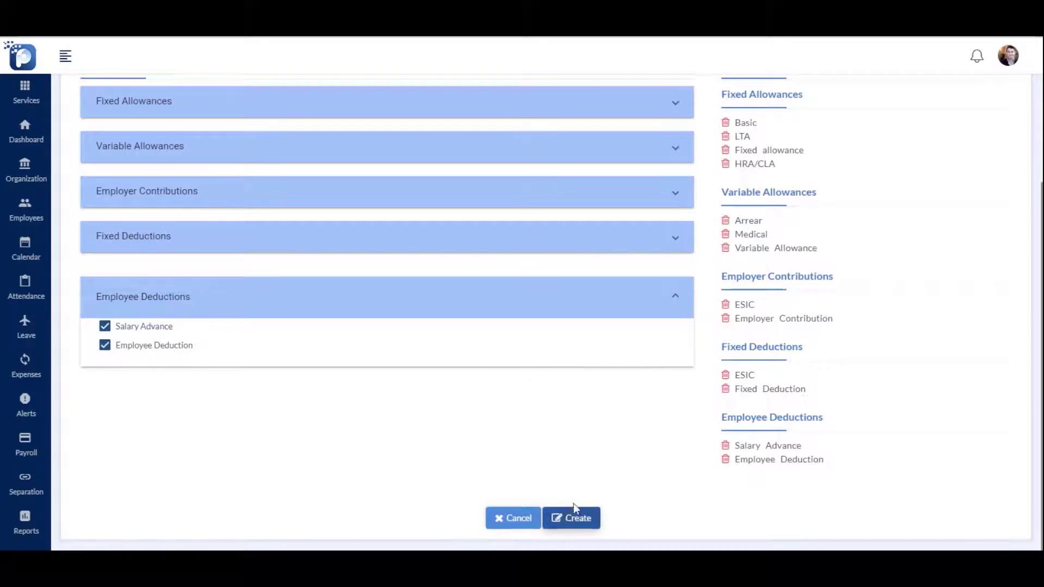
Save the new CTC template from its criteria page, then open the Employee Directory
{"action": "left_click", "coordinate": [571, 517]}
{"action": "scroll", "coordinate": [292, 378], "scroll_direction": "up", "scroll_amount": 3}
{"action": "scroll", "coordinate": [348, 383], "scroll_direction": "down", "scroll_amount": 12}
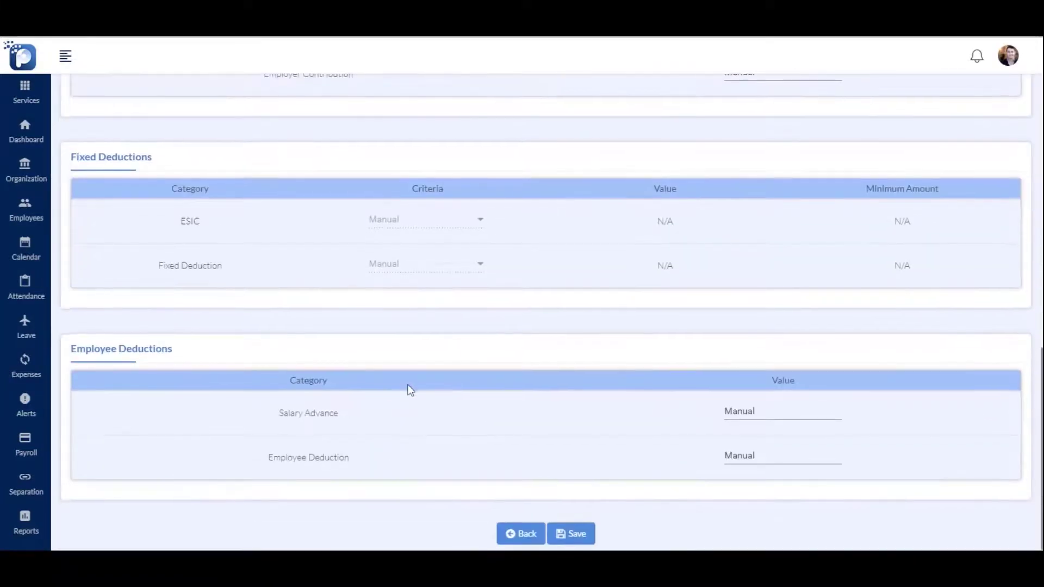
{"action": "scroll", "coordinate": [409, 390], "scroll_direction": "down", "scroll_amount": 1}
{"action": "left_click", "coordinate": [571, 528]}
{"action": "mouse_move", "coordinate": [68, 428]}
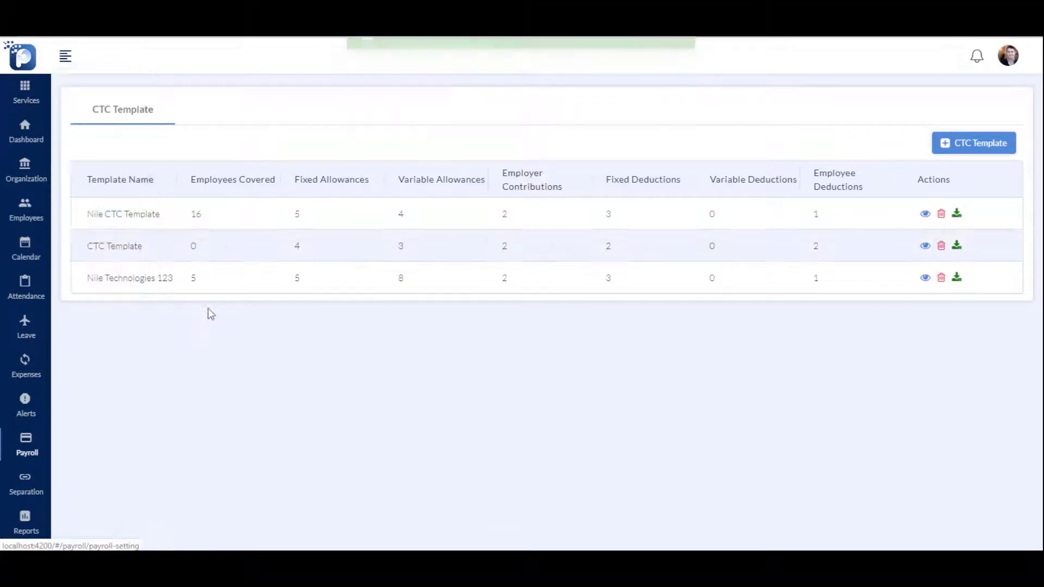
{"action": "left_click", "coordinate": [26, 210]}
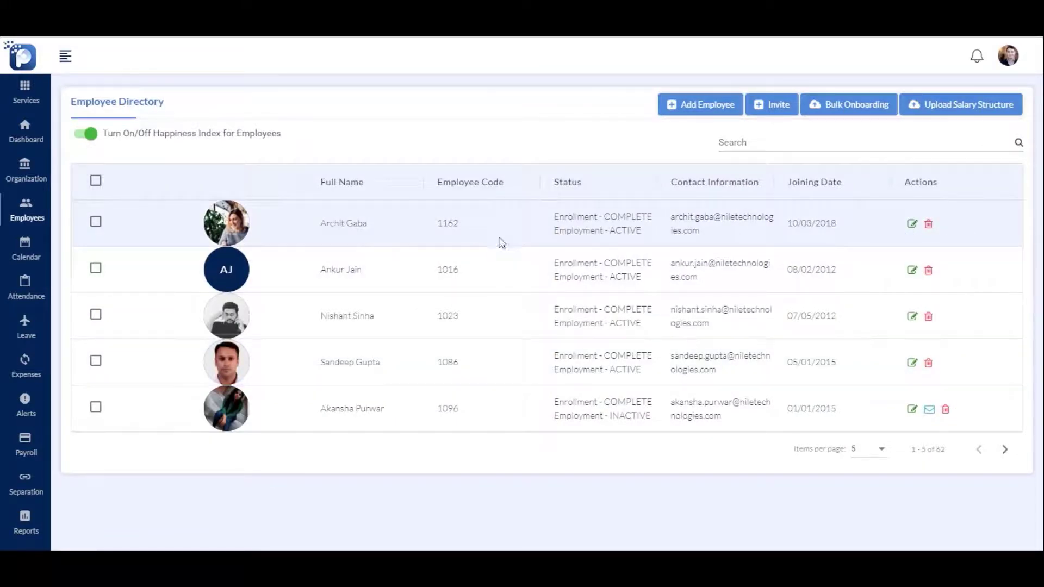
Search employees for 'jo', edit the matching employee and view their salary details
{"action": "left_click", "coordinate": [750, 140]}
{"action": "type", "text": "jo"}
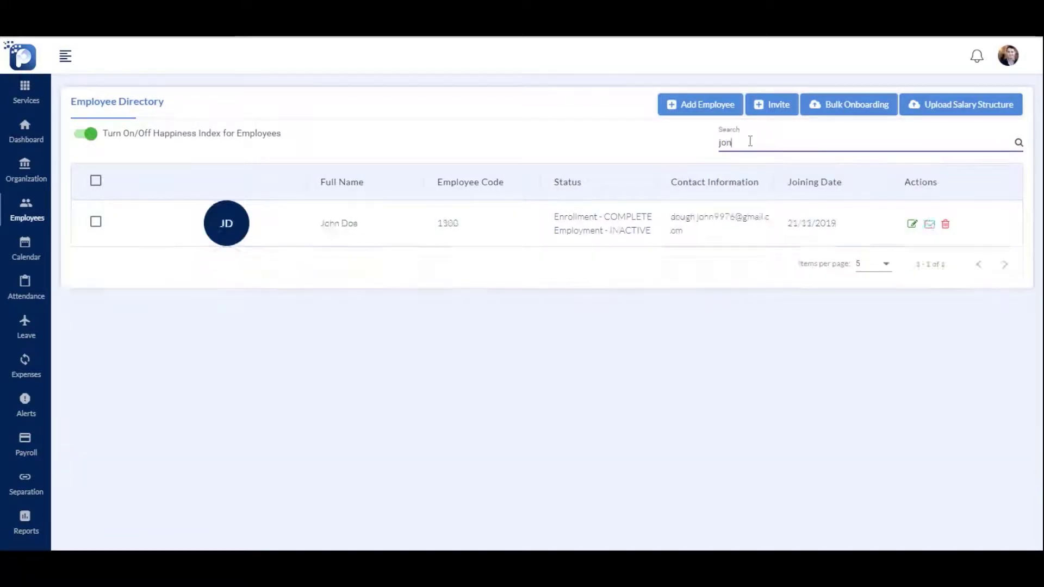
{"action": "left_click", "coordinate": [912, 225]}
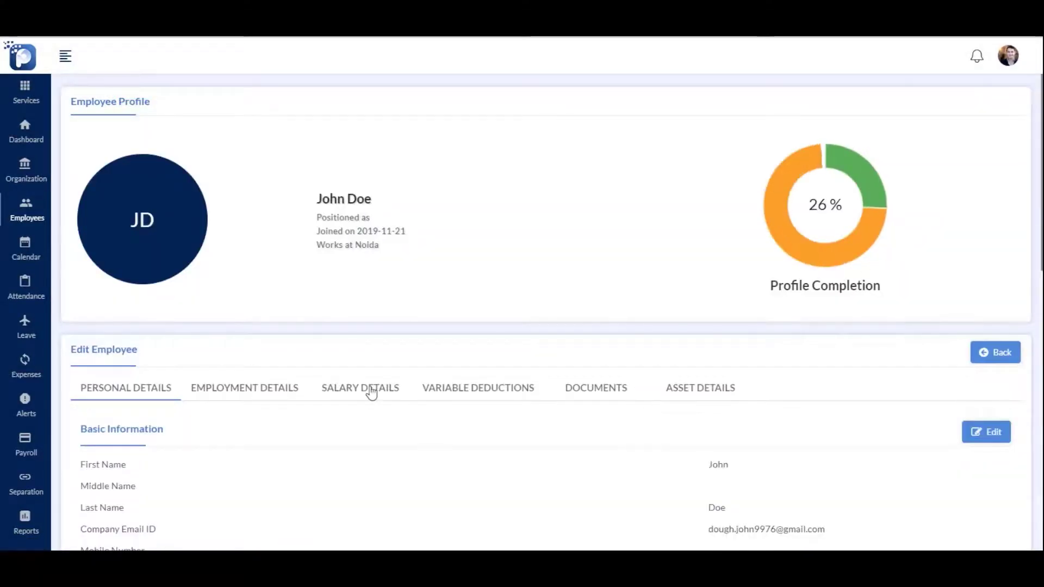
{"action": "left_click", "coordinate": [365, 389]}
Start a new CTC effective 1 November 2019, entered Monthly, using the CTC Template
{"action": "left_click", "coordinate": [1000, 433]}
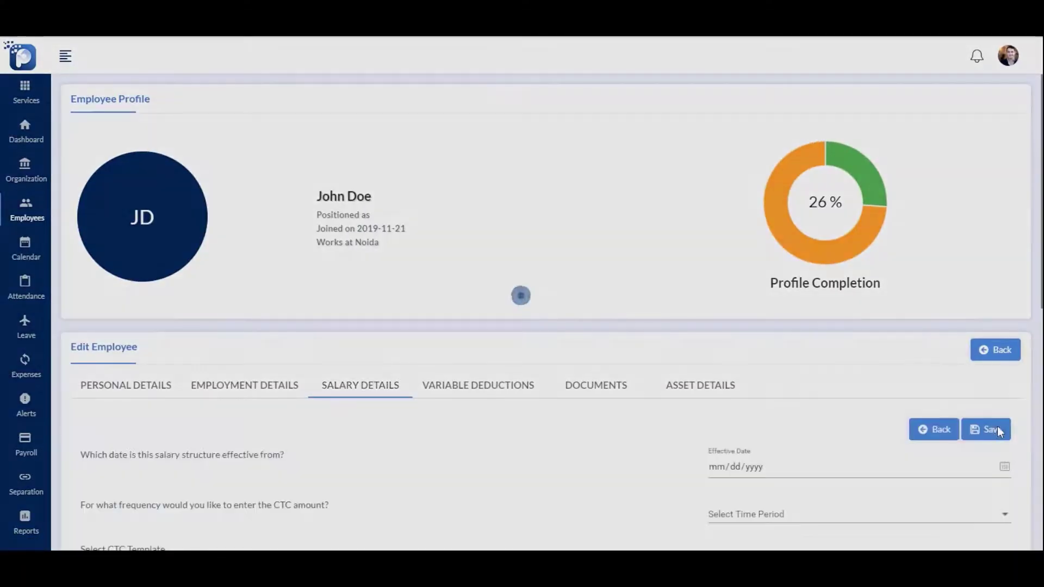
{"action": "scroll", "coordinate": [671, 366], "scroll_direction": "down", "scroll_amount": 5}
{"action": "left_click", "coordinate": [1005, 207]}
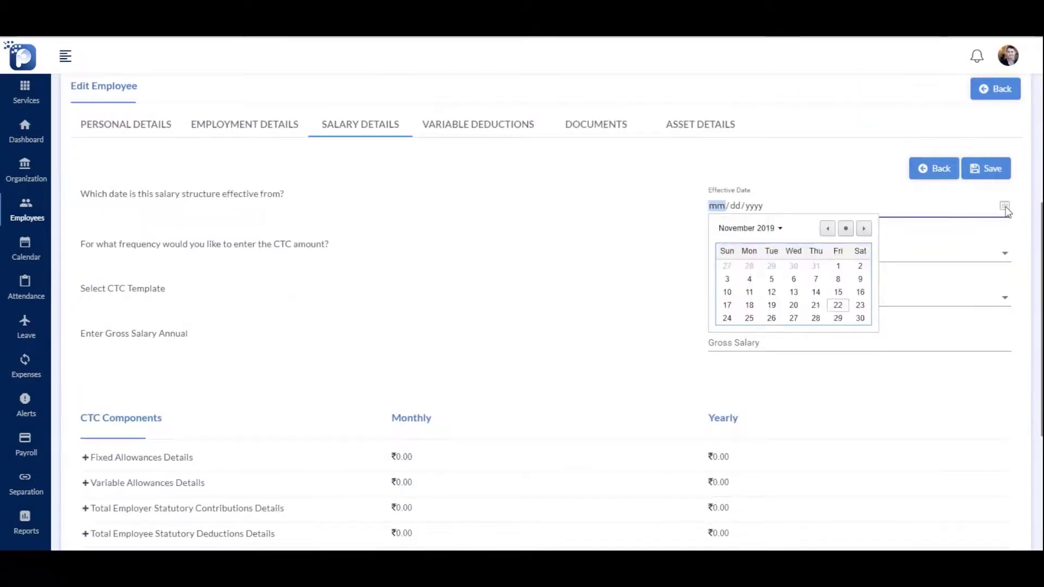
{"action": "left_click", "coordinate": [839, 268]}
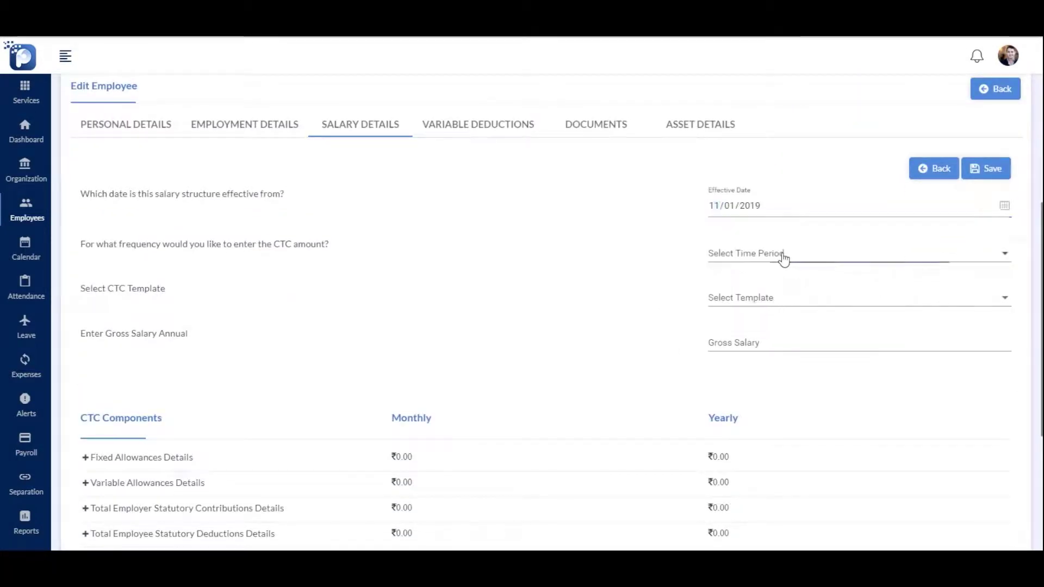
{"action": "left_click", "coordinate": [783, 257]}
{"action": "left_click", "coordinate": [782, 256]}
{"action": "scroll", "coordinate": [776, 198], "scroll_direction": "down", "scroll_amount": 2}
{"action": "left_click", "coordinate": [774, 168]}
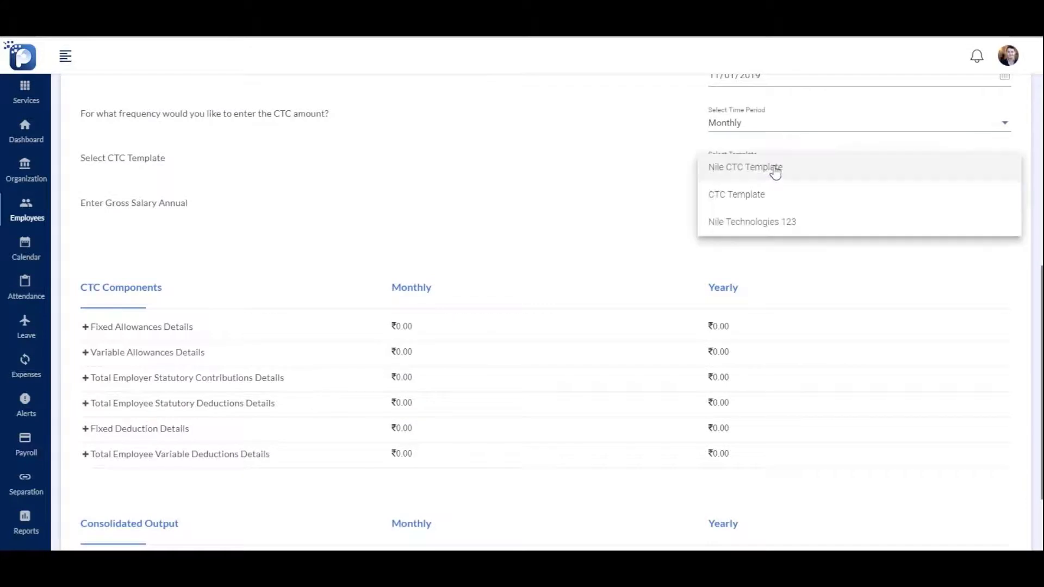
{"action": "left_click", "coordinate": [767, 200]}
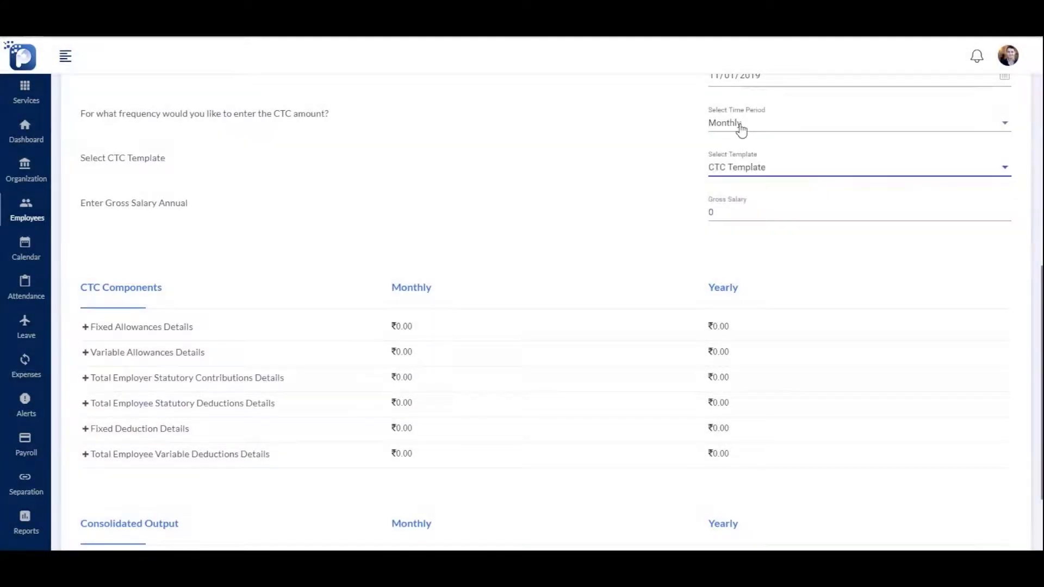
Set gross salary to 250000 and Basic to 200, then save the salary structure
{"action": "left_click", "coordinate": [739, 214]}
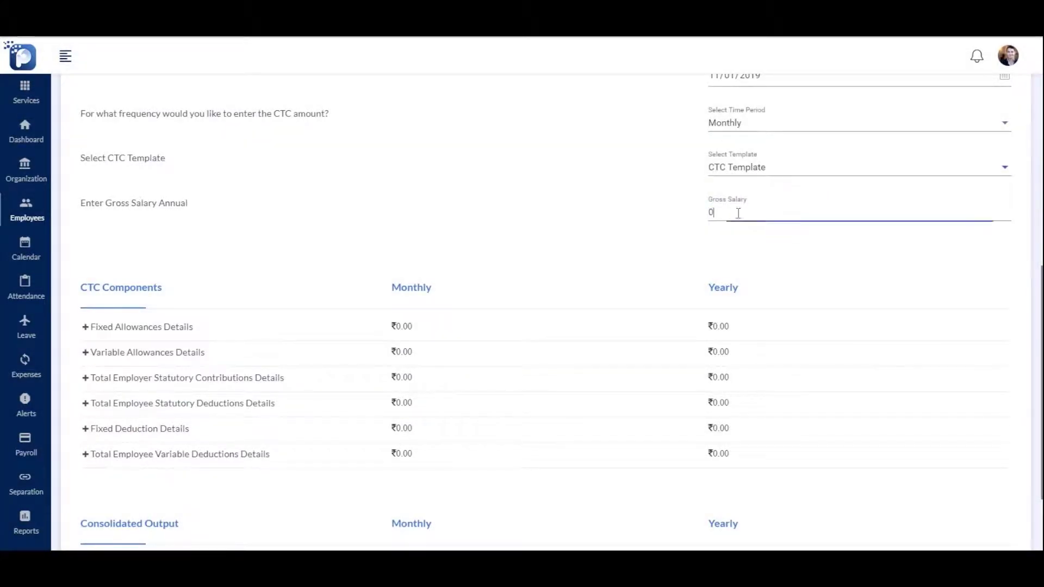
{"action": "type", "text": "250000"}
{"action": "left_click", "coordinate": [136, 328]}
{"action": "scroll", "coordinate": [308, 342], "scroll_direction": "down", "scroll_amount": 2}
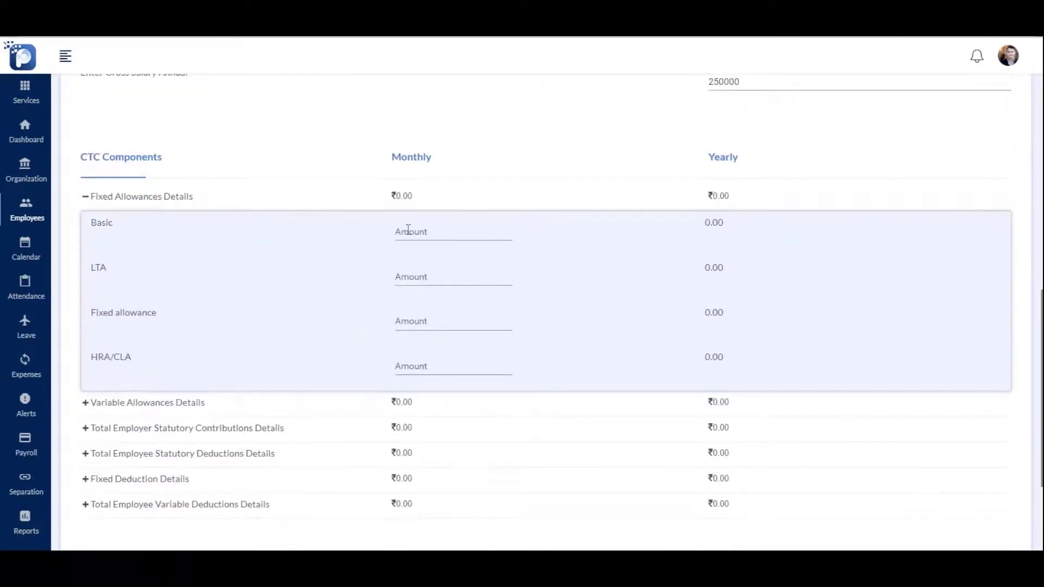
{"action": "left_click", "coordinate": [408, 230]}
{"action": "type", "text": "200"}
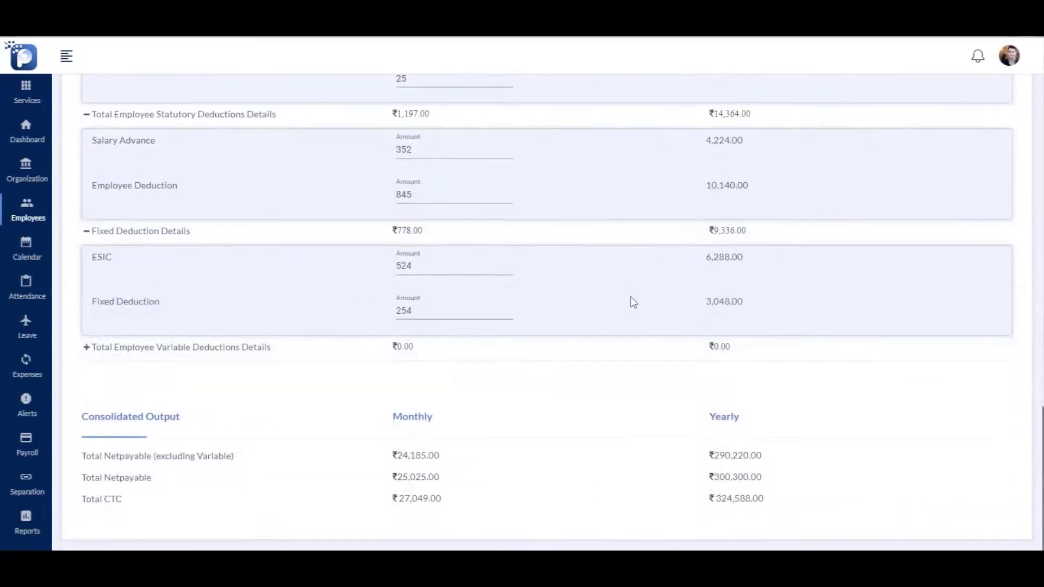
{"action": "scroll", "coordinate": [645, 312], "scroll_direction": "up", "scroll_amount": 15}
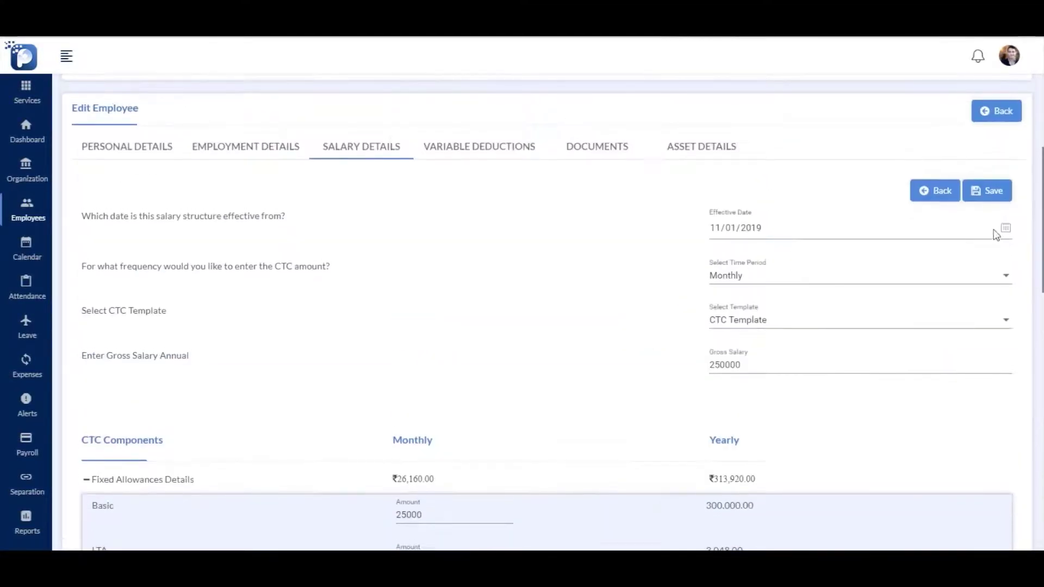
{"action": "left_click", "coordinate": [1002, 191]}
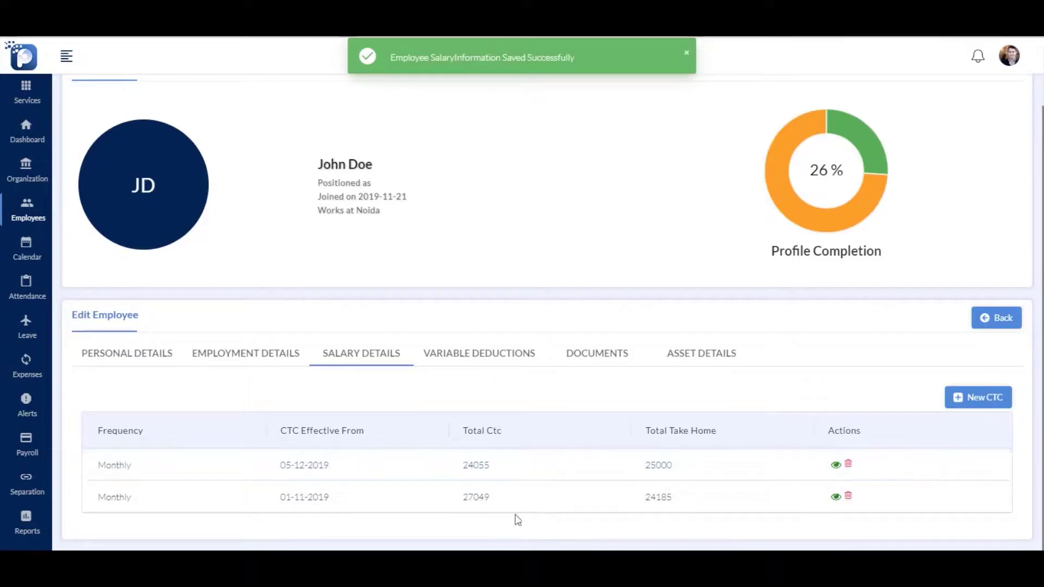
Review the saved structure's allowance, contribution and deduction breakdowns, then return to the salary list
{"action": "left_click", "coordinate": [836, 497]}
{"action": "scroll", "coordinate": [263, 318], "scroll_direction": "down", "scroll_amount": 8}
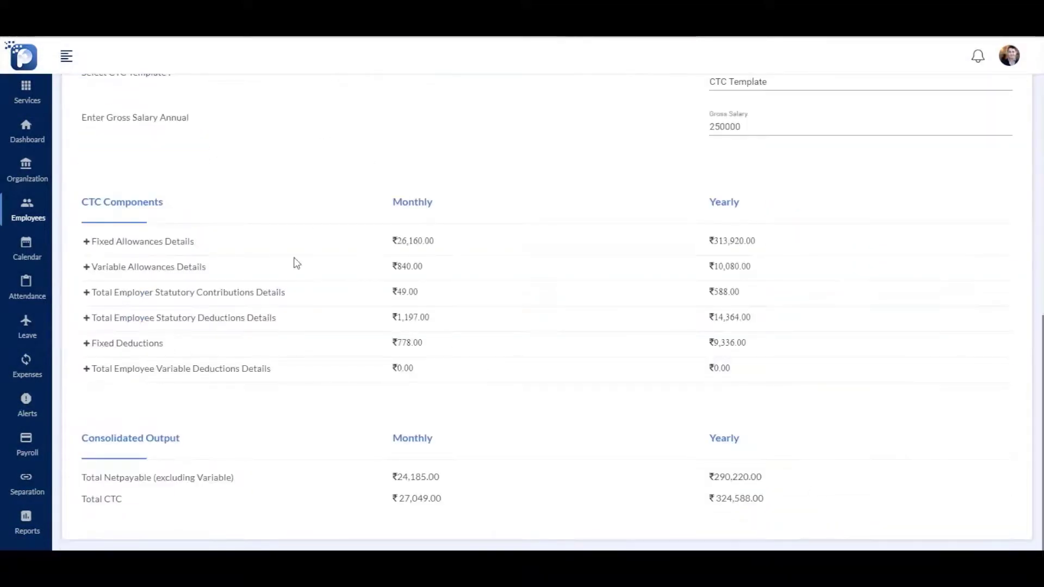
{"action": "left_click", "coordinate": [143, 243]}
{"action": "scroll", "coordinate": [234, 288], "scroll_direction": "down", "scroll_amount": 1}
{"action": "left_click", "coordinate": [169, 294]}
{"action": "left_click", "coordinate": [152, 380]}
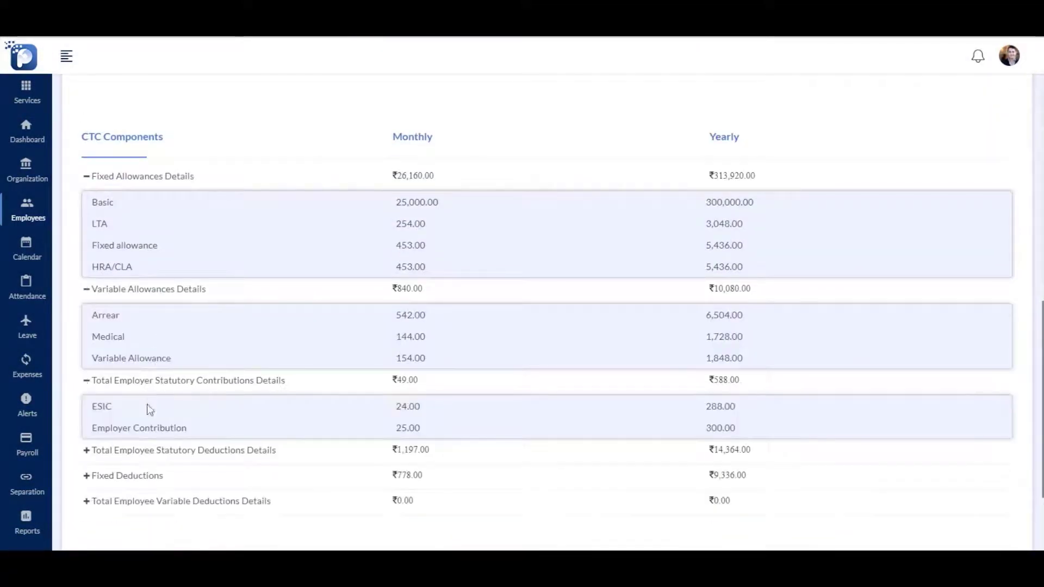
{"action": "left_click", "coordinate": [137, 451]}
{"action": "scroll", "coordinate": [145, 480], "scroll_direction": "down", "scroll_amount": 3}
{"action": "left_click", "coordinate": [138, 348]}
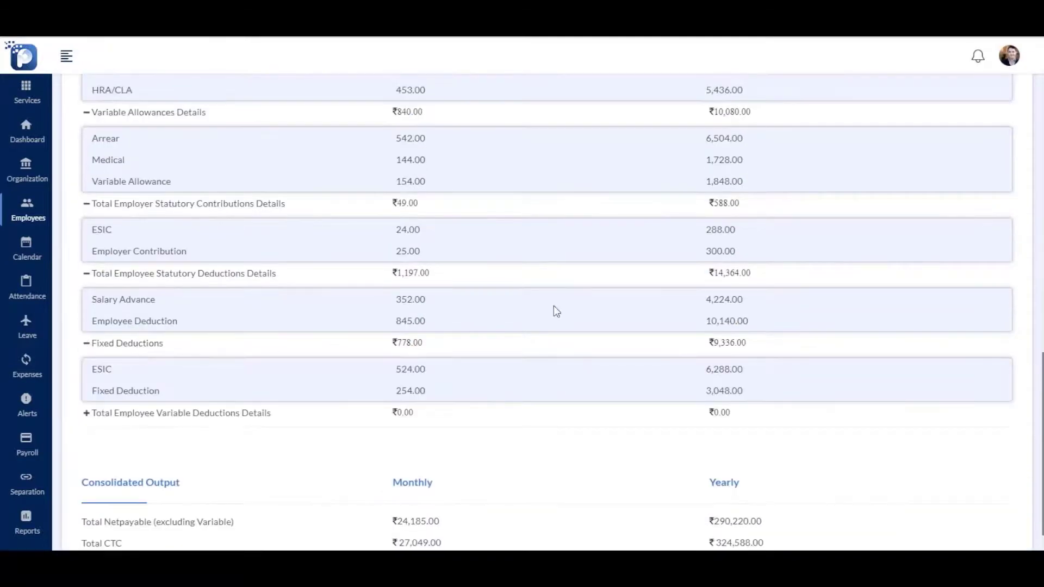
{"action": "scroll", "coordinate": [544, 299], "scroll_direction": "down", "scroll_amount": 1}
{"action": "scroll", "coordinate": [792, 212], "scroll_direction": "up", "scroll_amount": 10}
{"action": "left_click", "coordinate": [929, 116]}
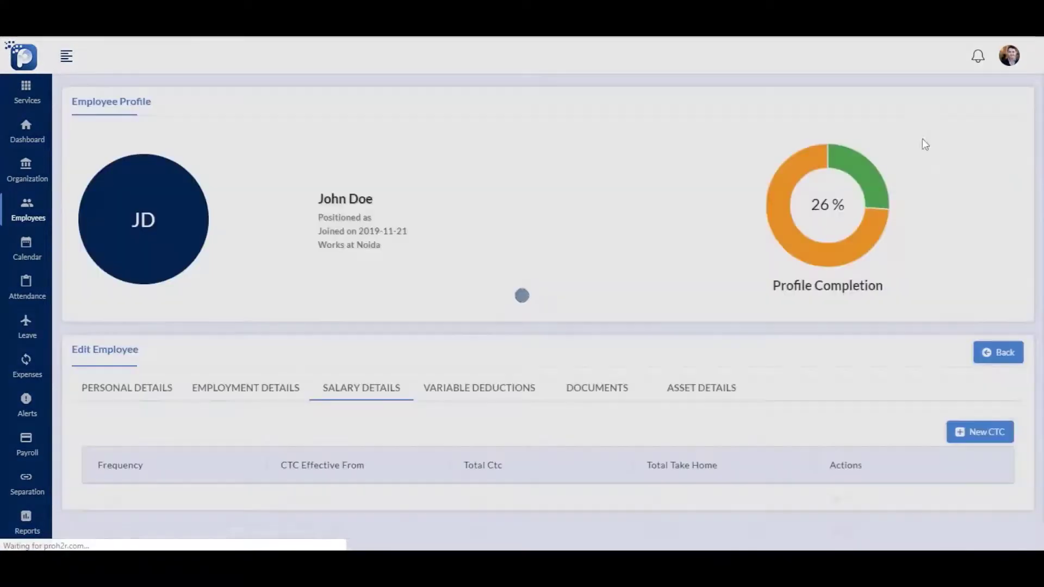
{"action": "mouse_move", "coordinate": [27, 448]}
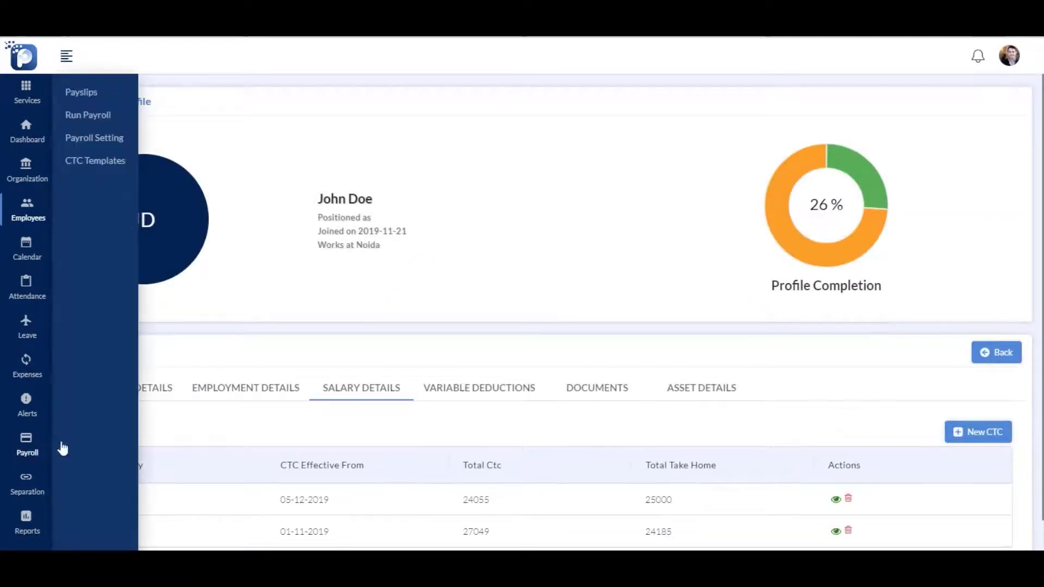
From the payroll history, start and confirm a payroll run for November 2019
{"action": "left_click", "coordinate": [92, 115]}
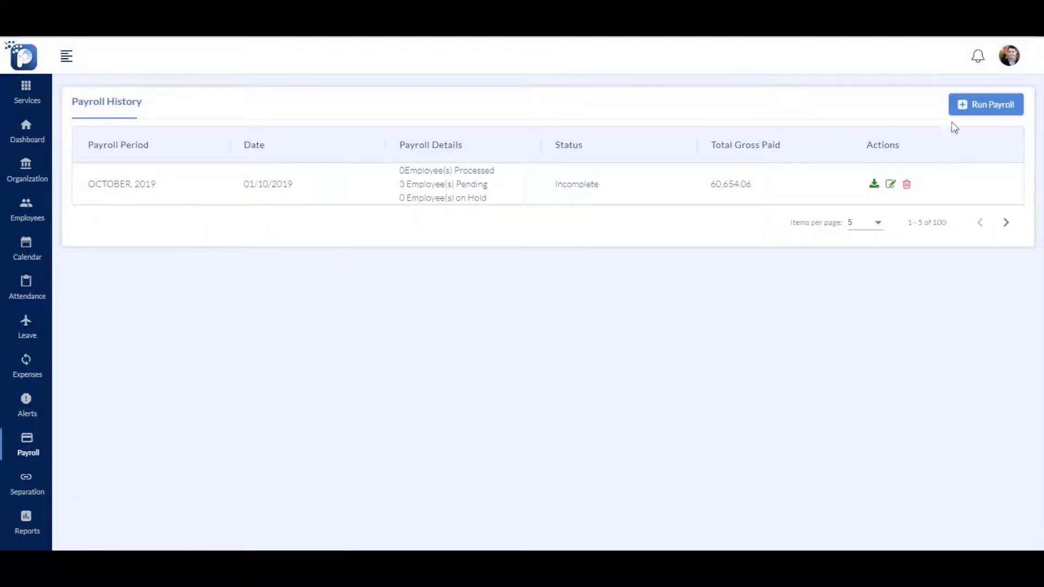
{"action": "left_click", "coordinate": [966, 106]}
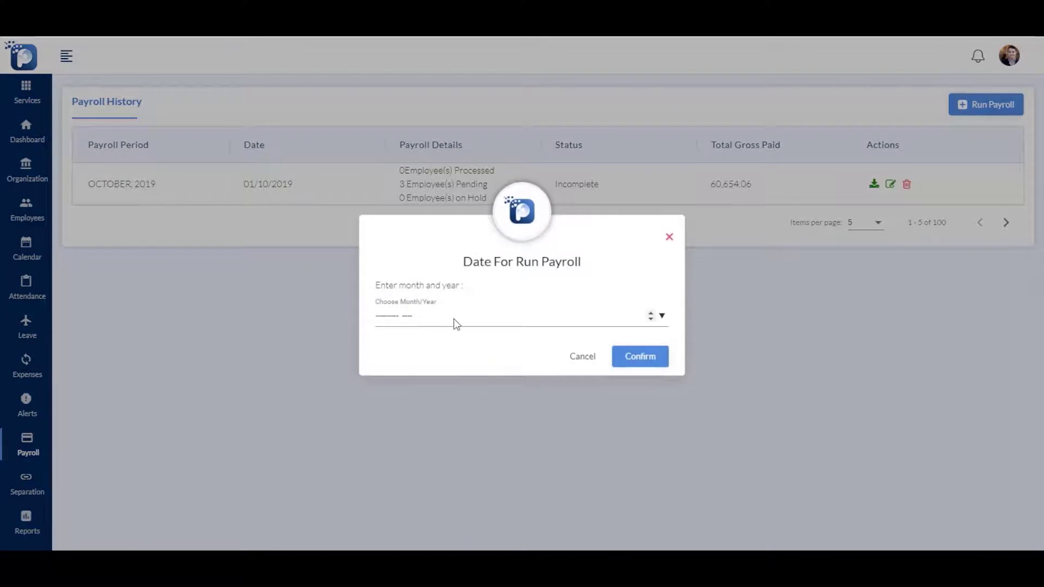
{"action": "left_click", "coordinate": [662, 316]}
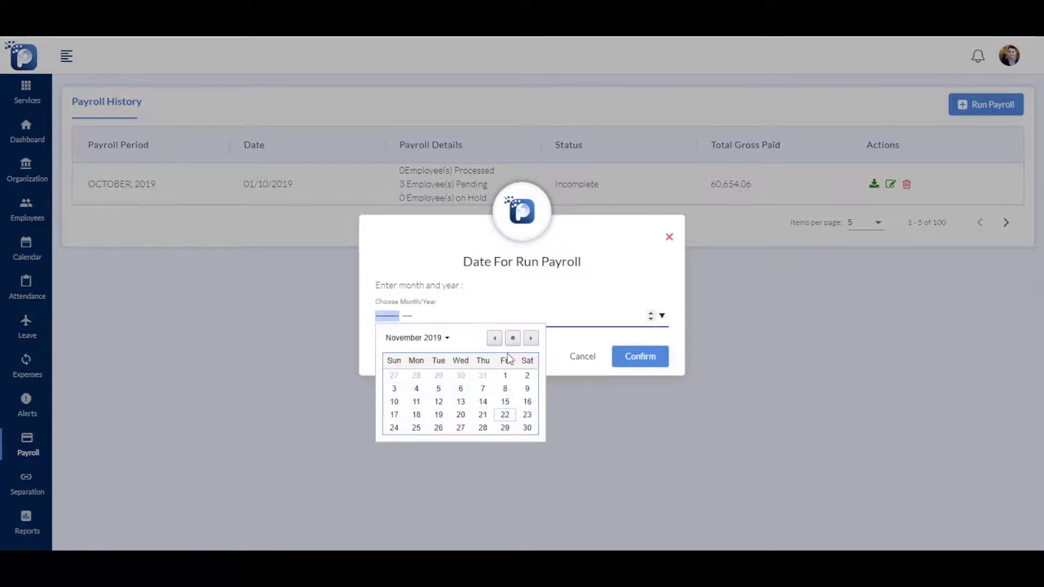
{"action": "left_click", "coordinate": [507, 390]}
{"action": "left_click", "coordinate": [650, 363]}
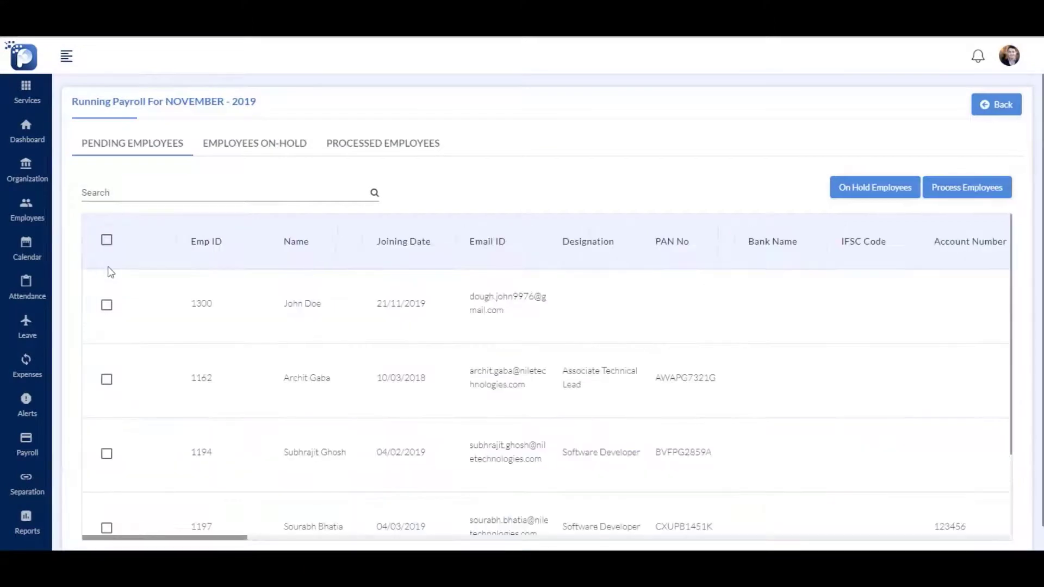
Select all pending employees with the header checkbox, then untick the first employee
{"action": "left_click", "coordinate": [107, 305]}
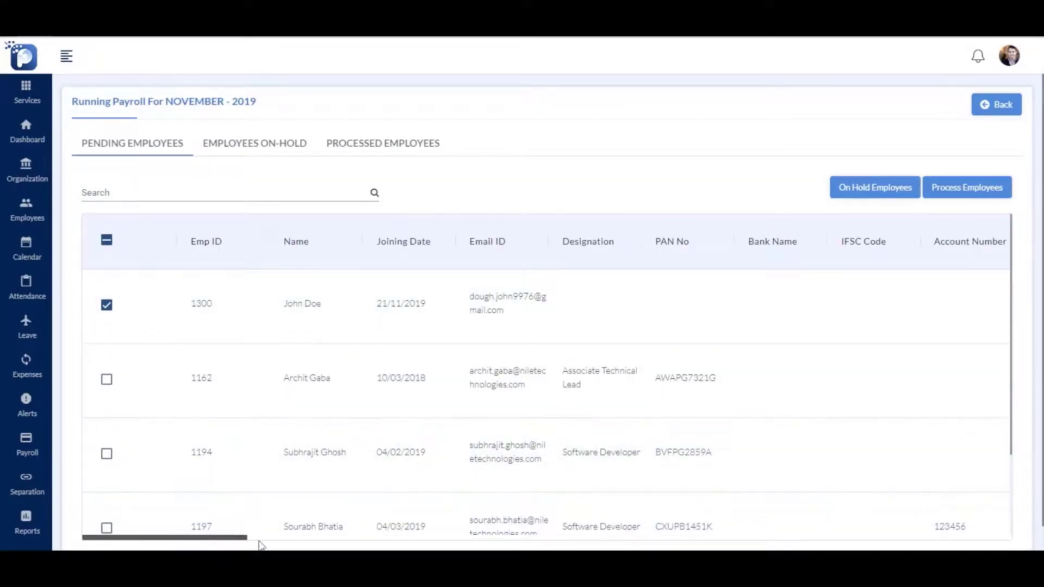
{"action": "left_click_drag", "start_coordinate": [222, 544], "coordinate": [874, 537]}
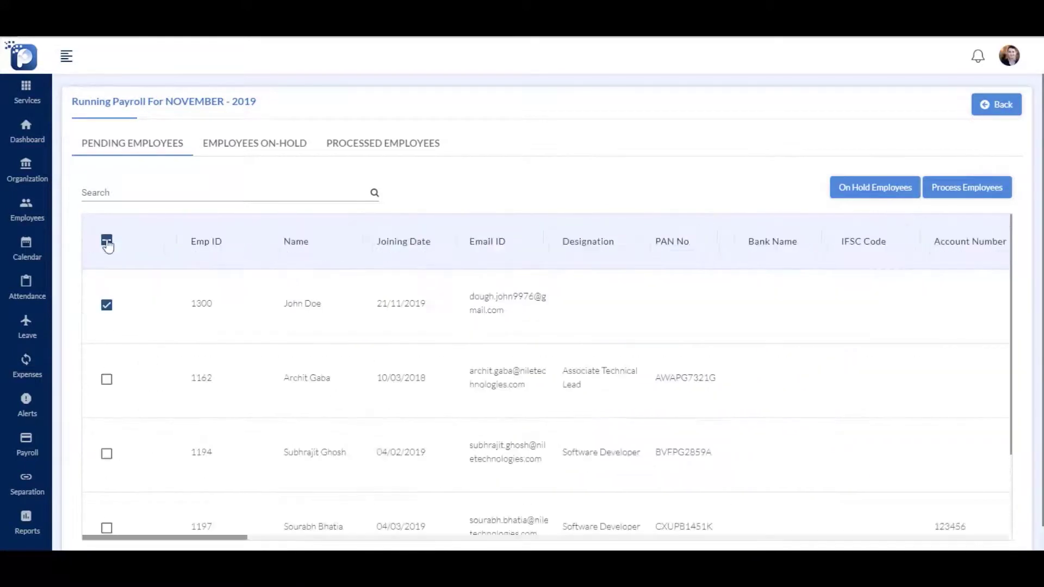
{"action": "left_click", "coordinate": [107, 242]}
{"action": "left_click", "coordinate": [108, 307]}
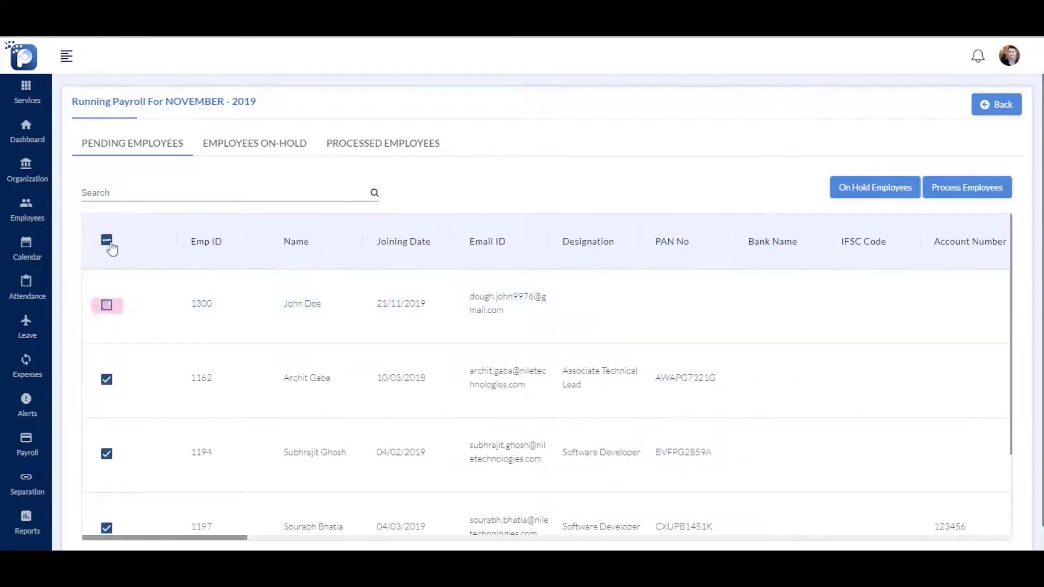
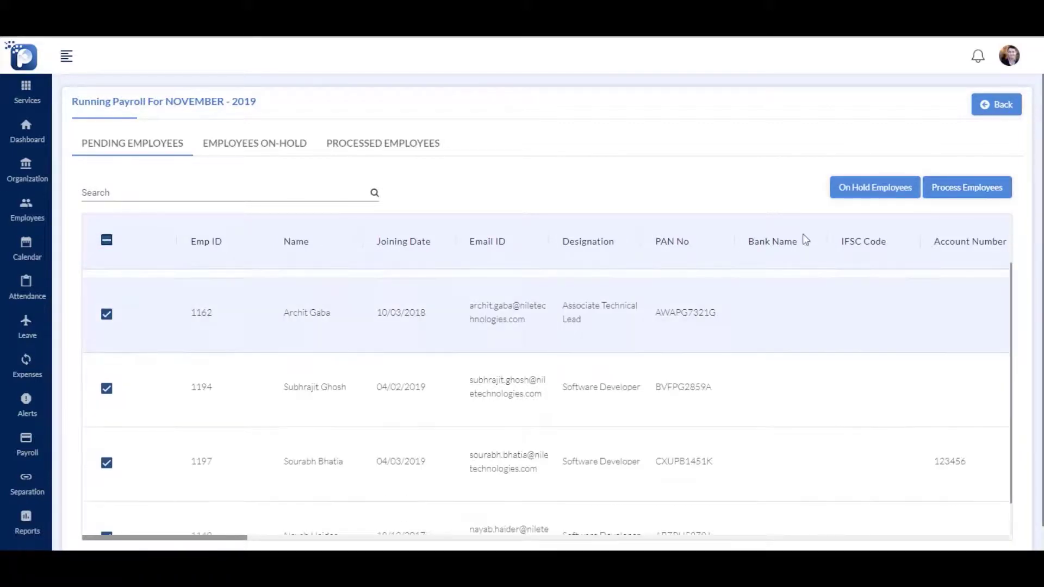
Process the four checked November 2019 employees, then select the last pending employee to hold
{"action": "left_click", "coordinate": [972, 187]}
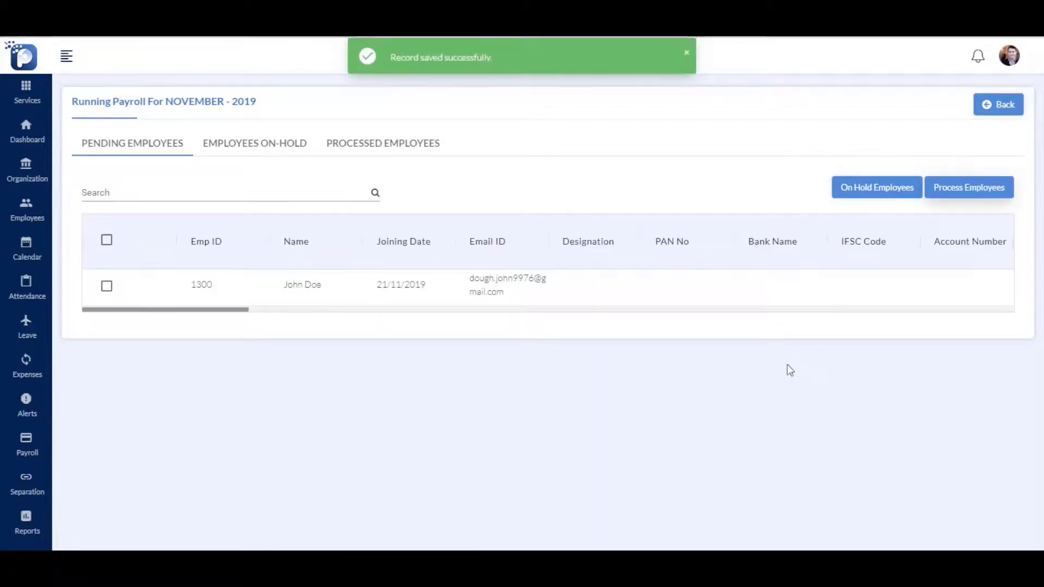
{"action": "left_click", "coordinate": [106, 290]}
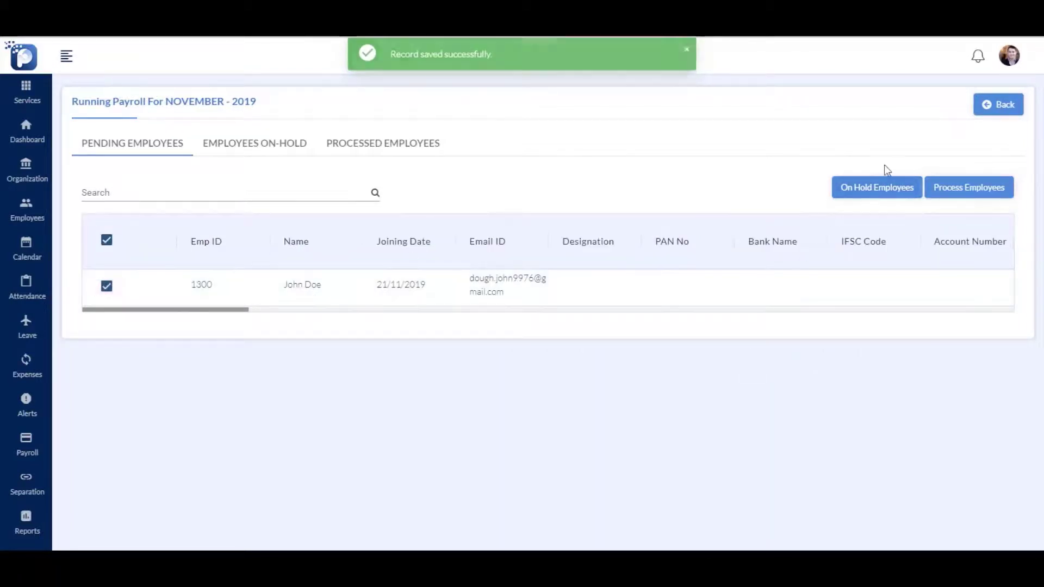
{"action": "left_click", "coordinate": [875, 189]}
Put the remaining employee on hold, then release them from the Employees On-Hold list
{"action": "left_click", "coordinate": [642, 341]}
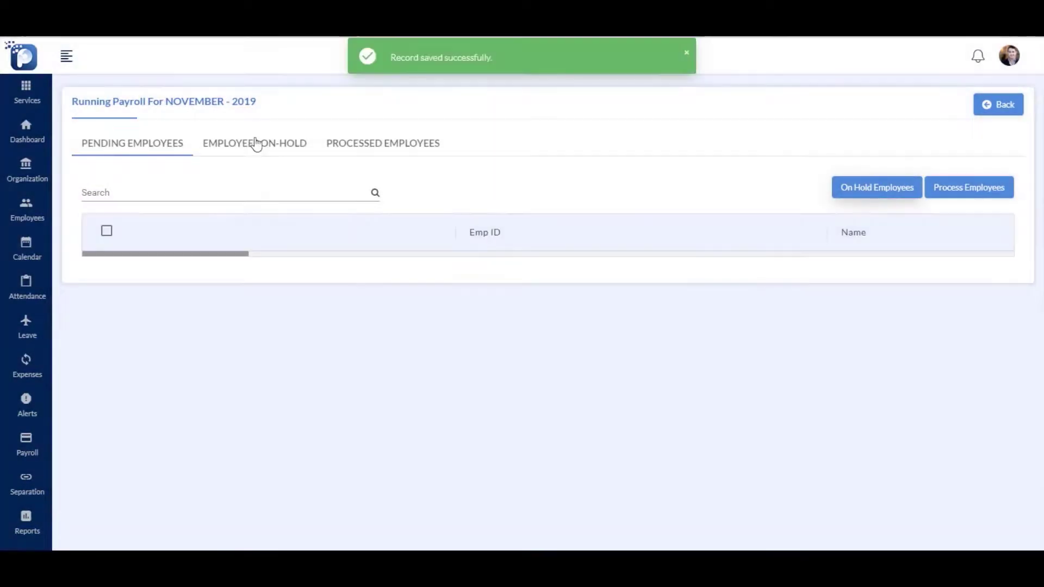
{"action": "left_click", "coordinate": [256, 143]}
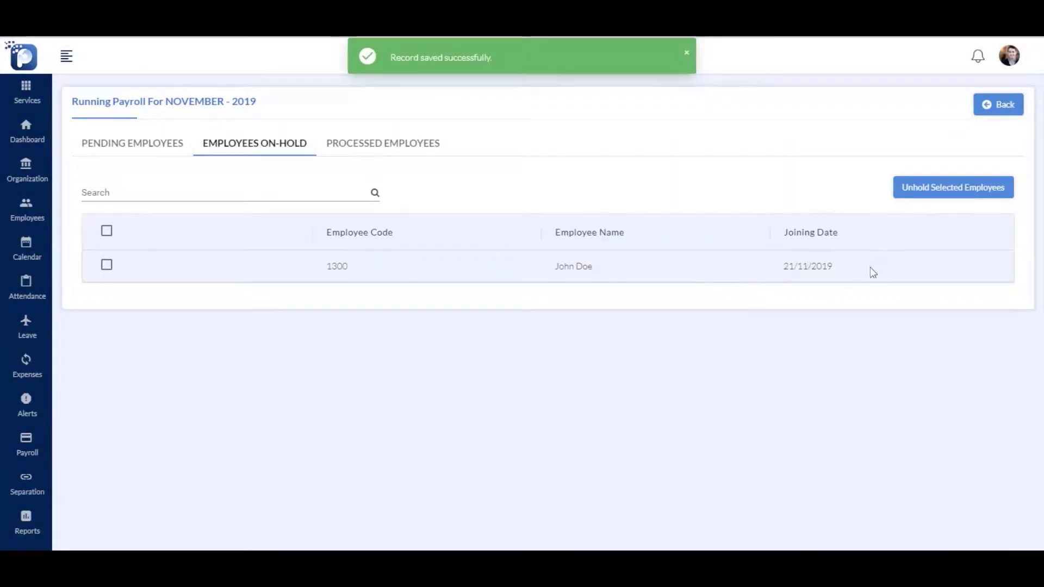
{"action": "left_click", "coordinate": [944, 190]}
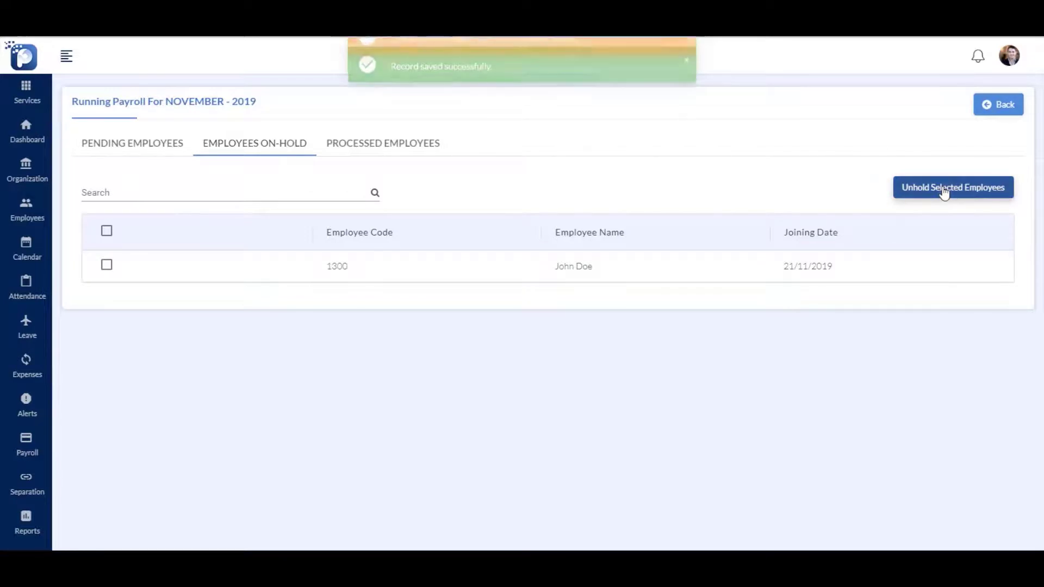
{"action": "left_click", "coordinate": [106, 265]}
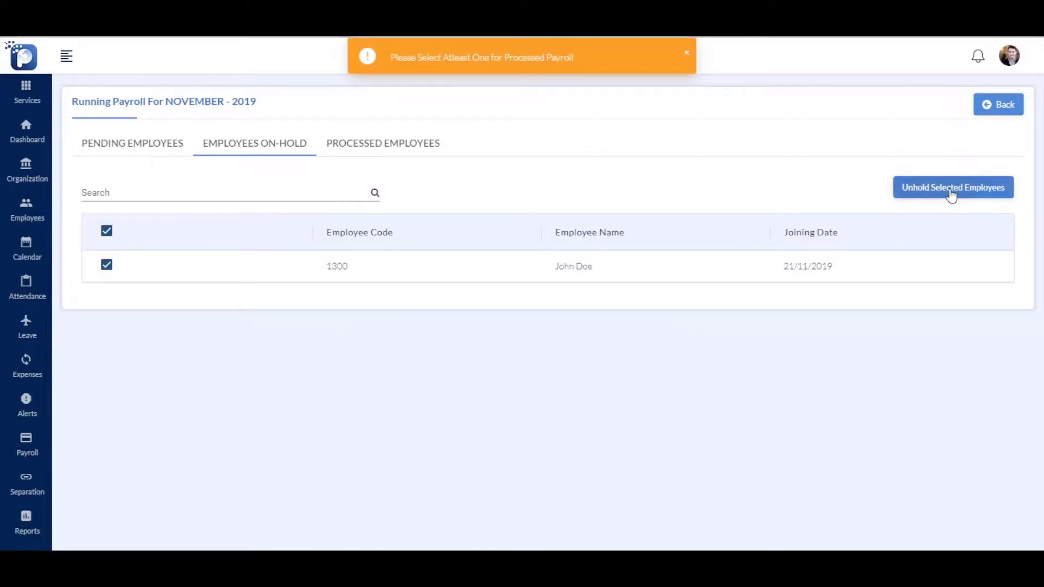
{"action": "left_click", "coordinate": [952, 191]}
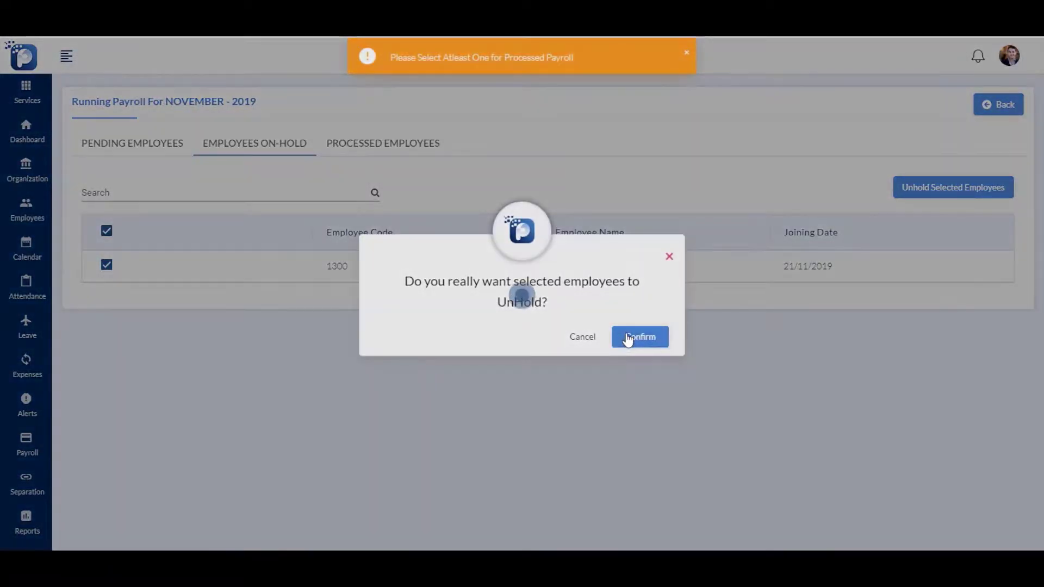
{"action": "left_click", "coordinate": [628, 338]}
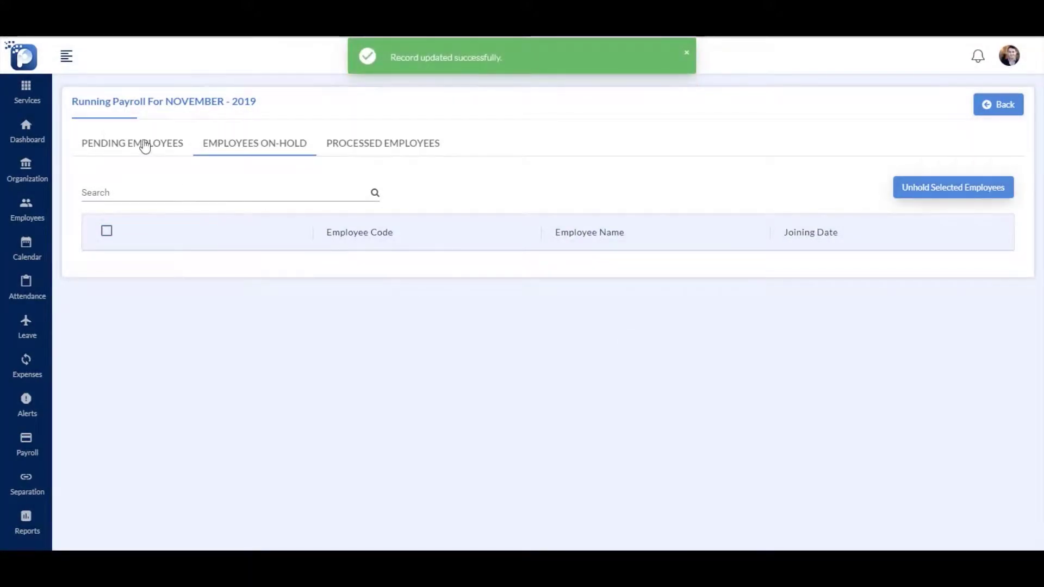
Process the released employee so all five November employees show as processed
{"action": "left_click", "coordinate": [145, 146]}
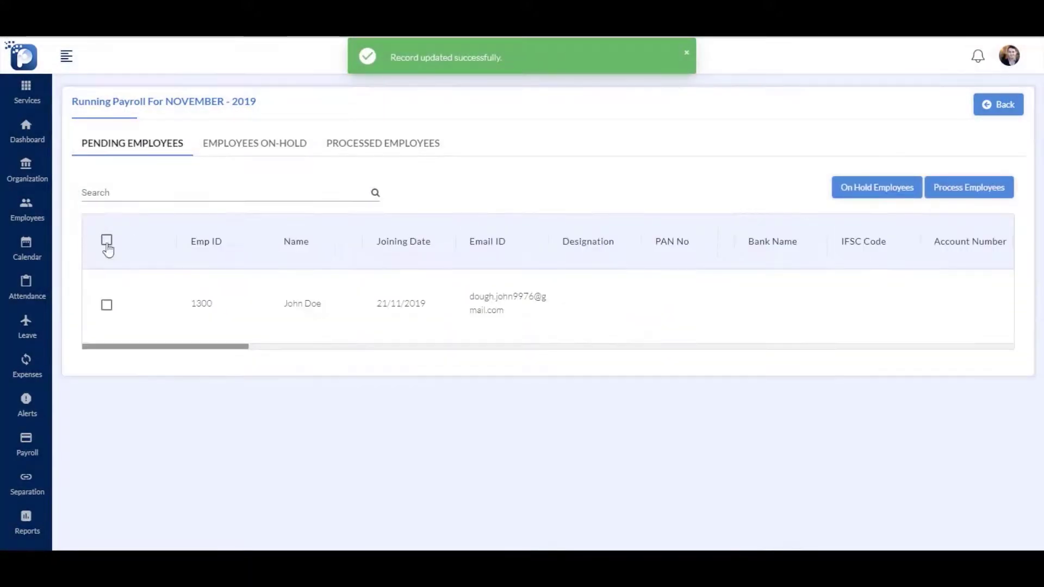
{"action": "left_click", "coordinate": [106, 242]}
{"action": "left_click", "coordinate": [969, 195]}
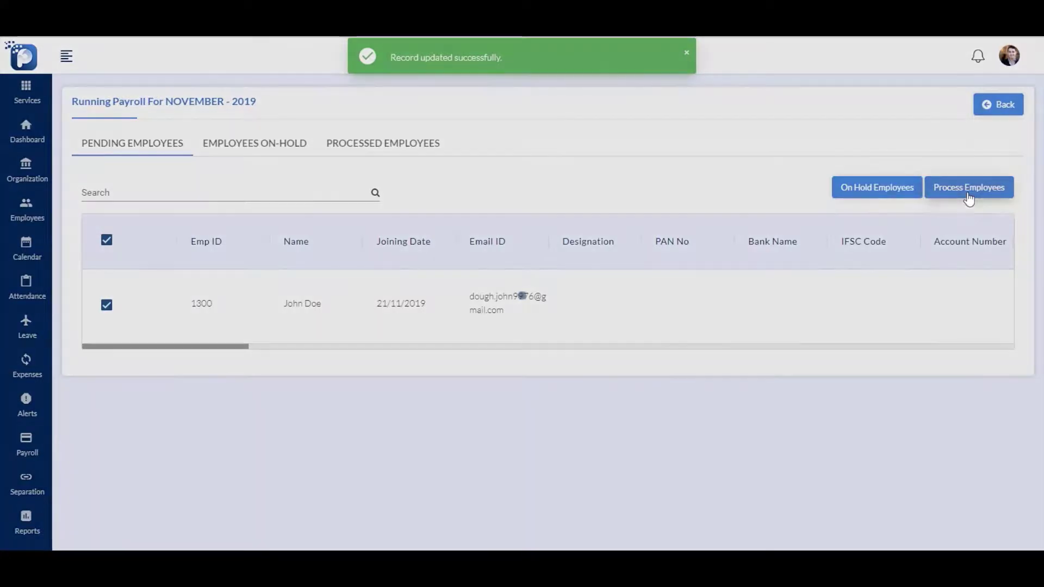
{"action": "left_click", "coordinate": [372, 154]}
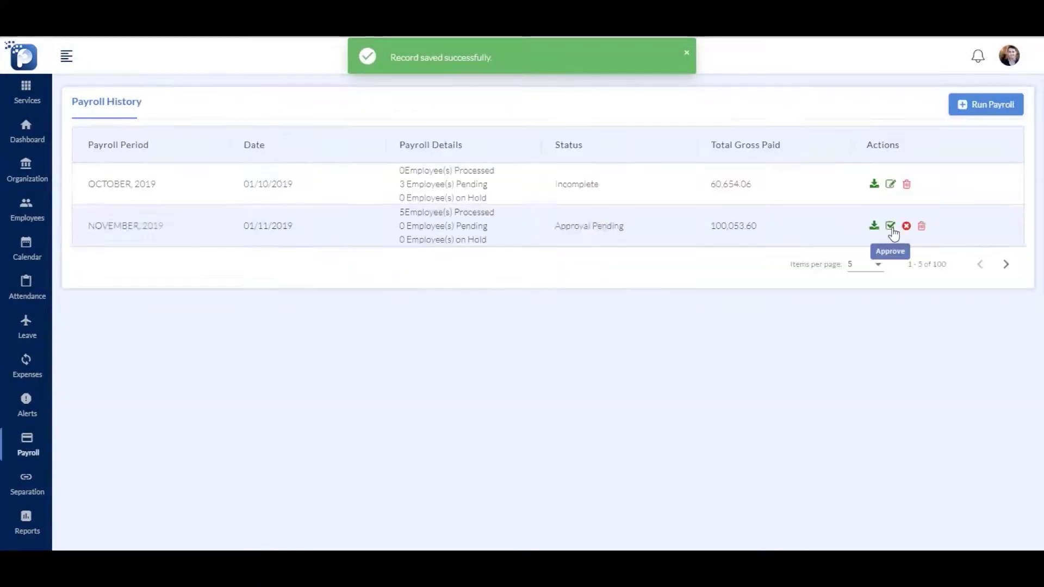
{"action": "left_click", "coordinate": [891, 226]}
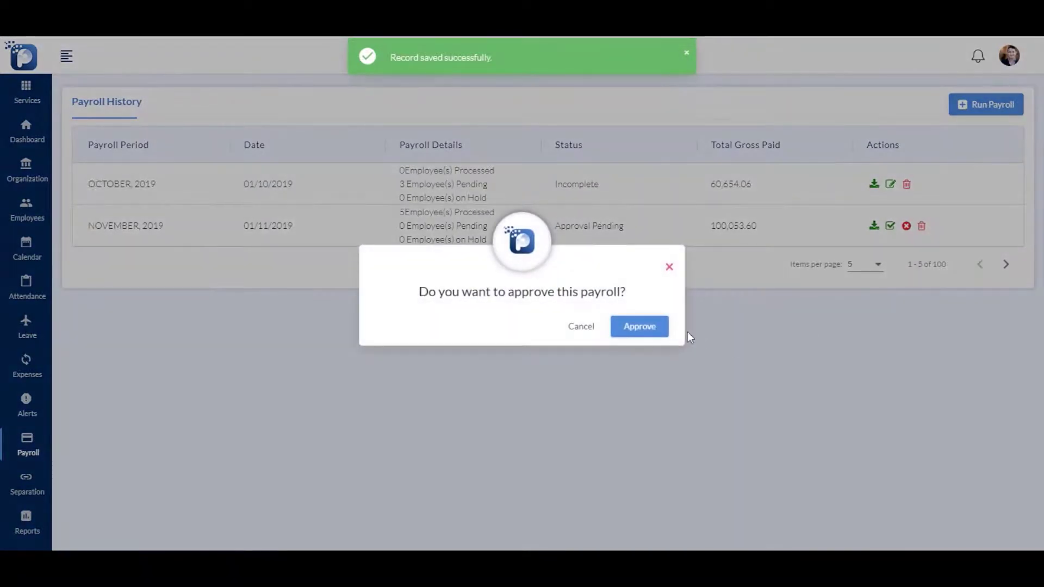
Approve the November 2019 payroll, completing it with 100,053.60 total gross paid
{"action": "left_click", "coordinate": [660, 333]}
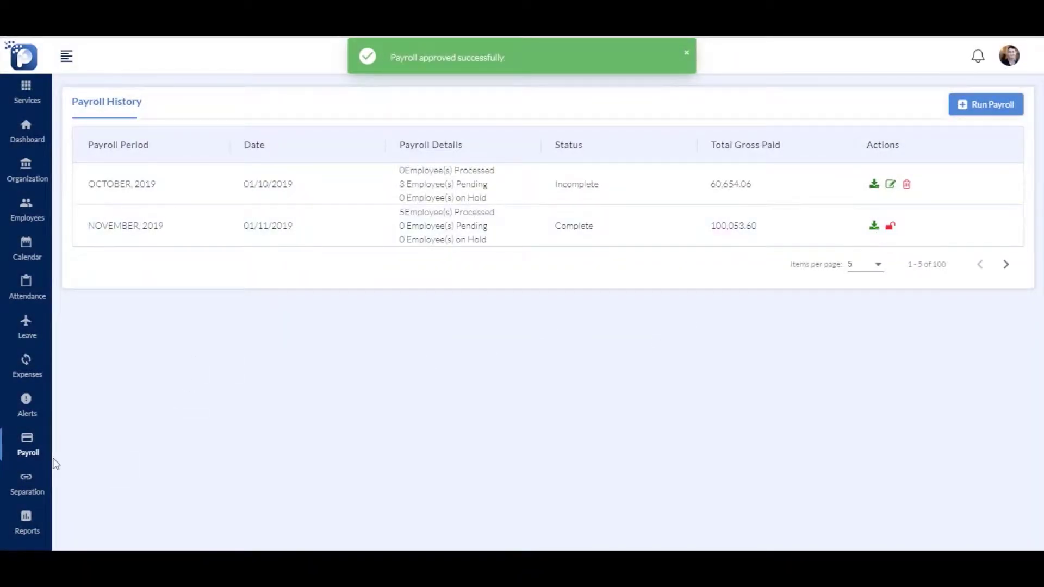
{"action": "mouse_move", "coordinate": [39, 456]}
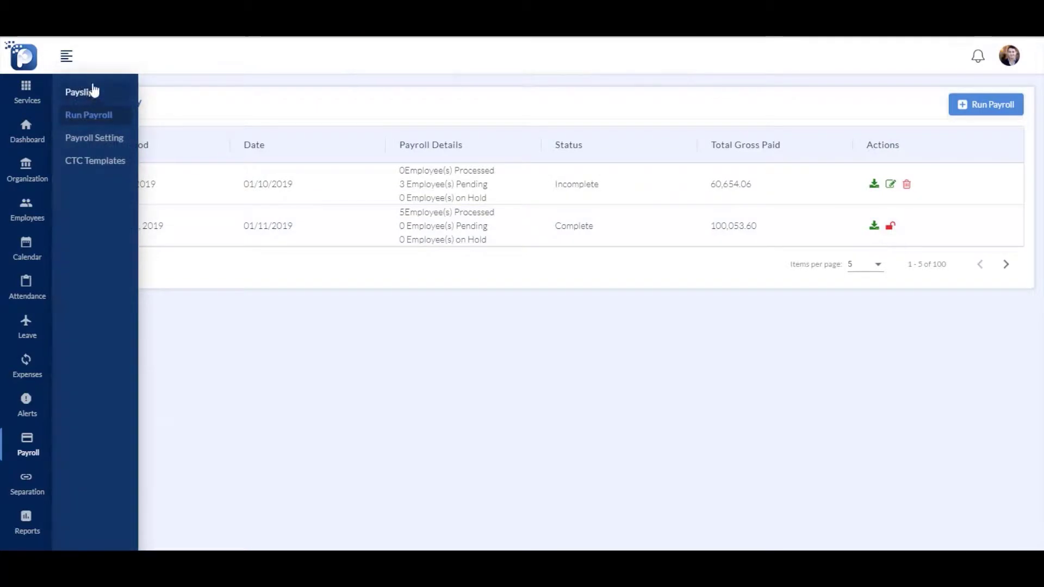
Open the November 2019 payslips and view the Associate Technical Lead's salary slip
{"action": "left_click", "coordinate": [95, 102]}
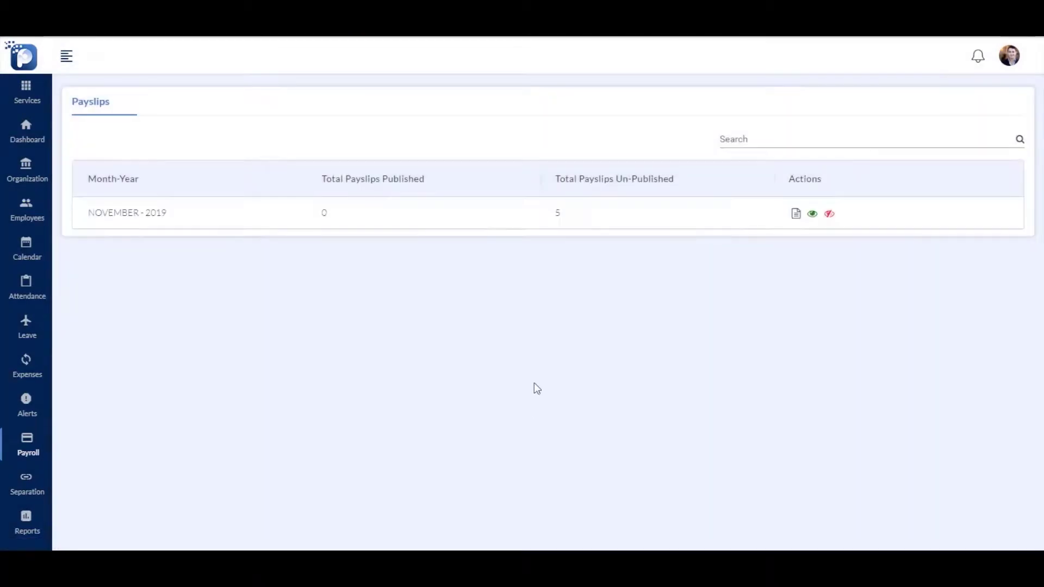
{"action": "left_click", "coordinate": [796, 215]}
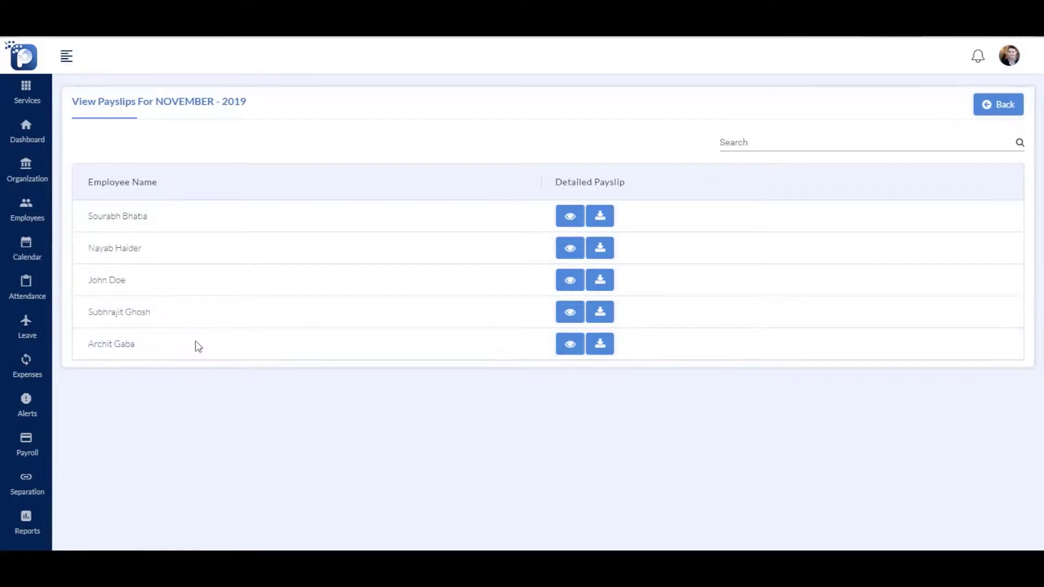
{"action": "left_click", "coordinate": [571, 346]}
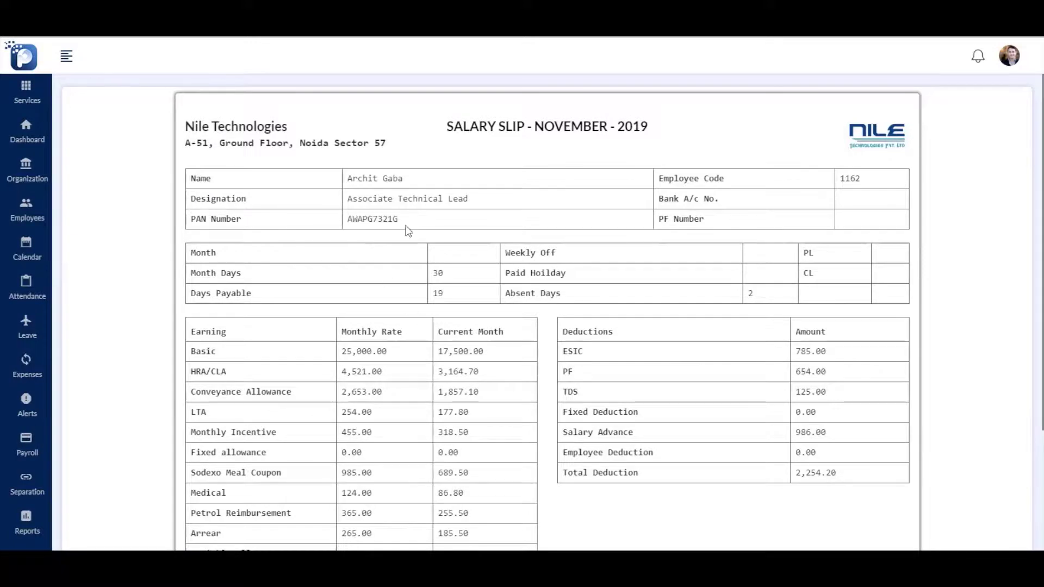
{"action": "scroll", "coordinate": [752, 282], "scroll_direction": "down", "scroll_amount": 3}
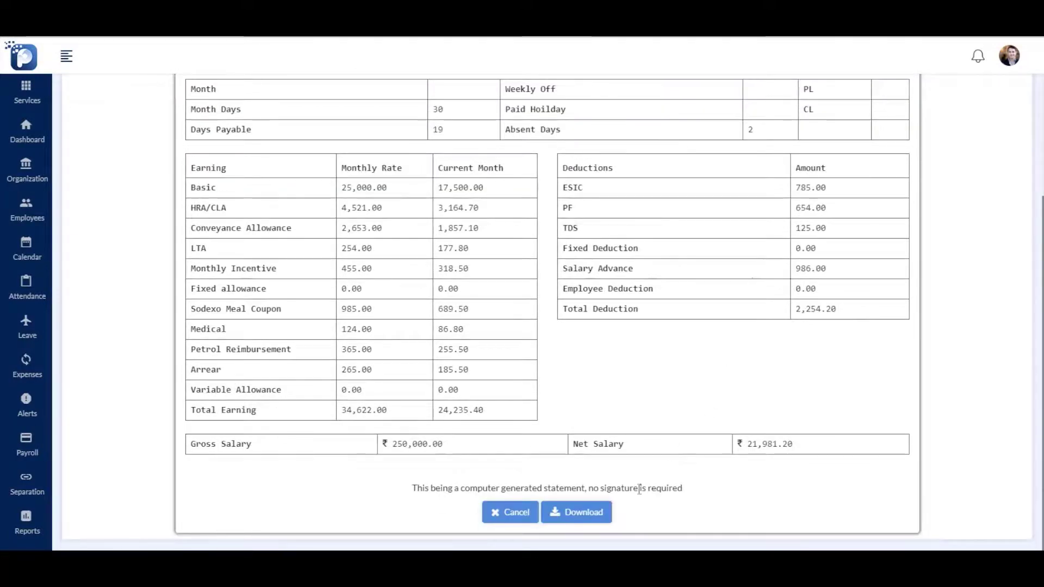
Download the salary slip as a PDF, check it, and close the slip
{"action": "left_click", "coordinate": [587, 516]}
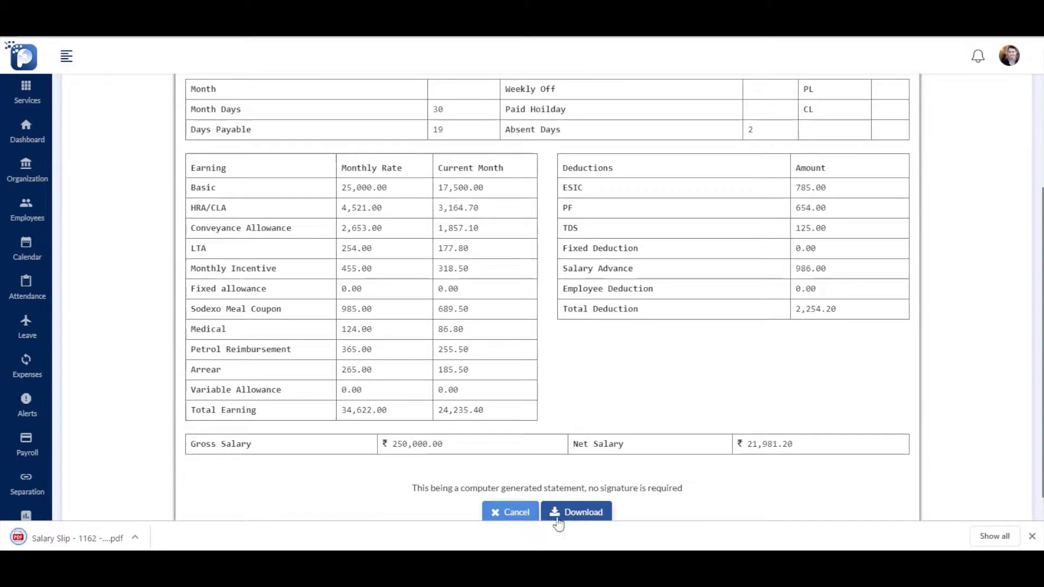
{"action": "left_click", "coordinate": [94, 543]}
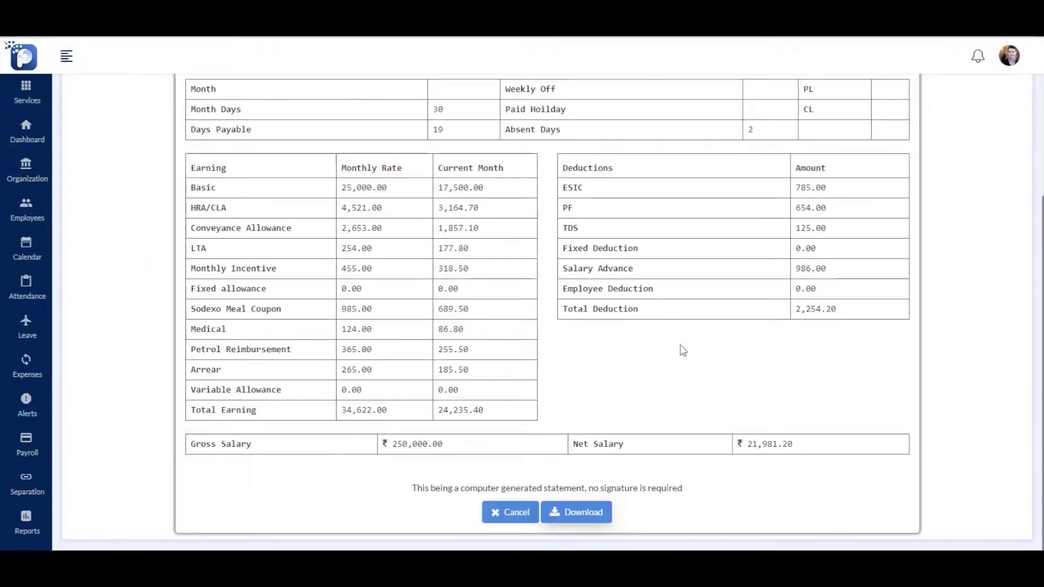
{"action": "scroll", "coordinate": [675, 389], "scroll_direction": "up", "scroll_amount": 1}
{"action": "scroll", "coordinate": [676, 398], "scroll_direction": "down", "scroll_amount": 1}
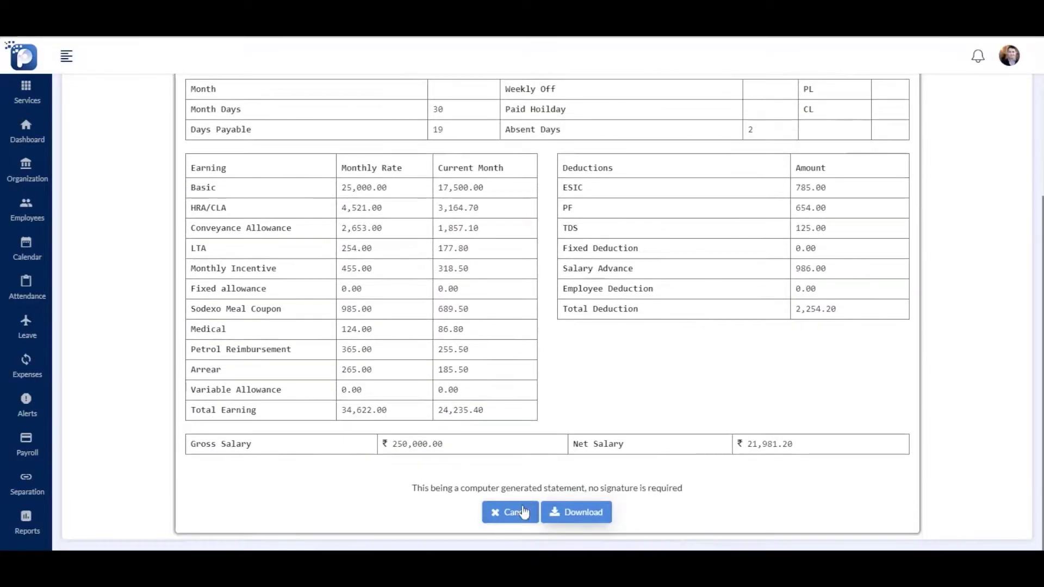
{"action": "left_click", "coordinate": [503, 512]}
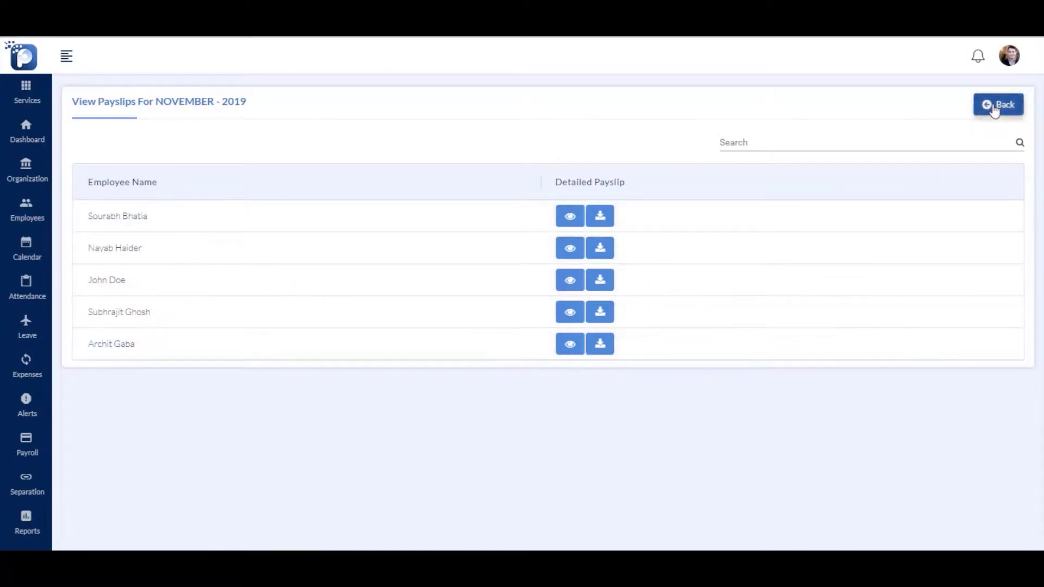
Add separation type 'Sabbatical', visible to employees, described 'This category is applicable on employees going for a sabbatical leave.'
{"action": "left_click", "coordinate": [996, 105]}
{"action": "mouse_move", "coordinate": [26, 484]}
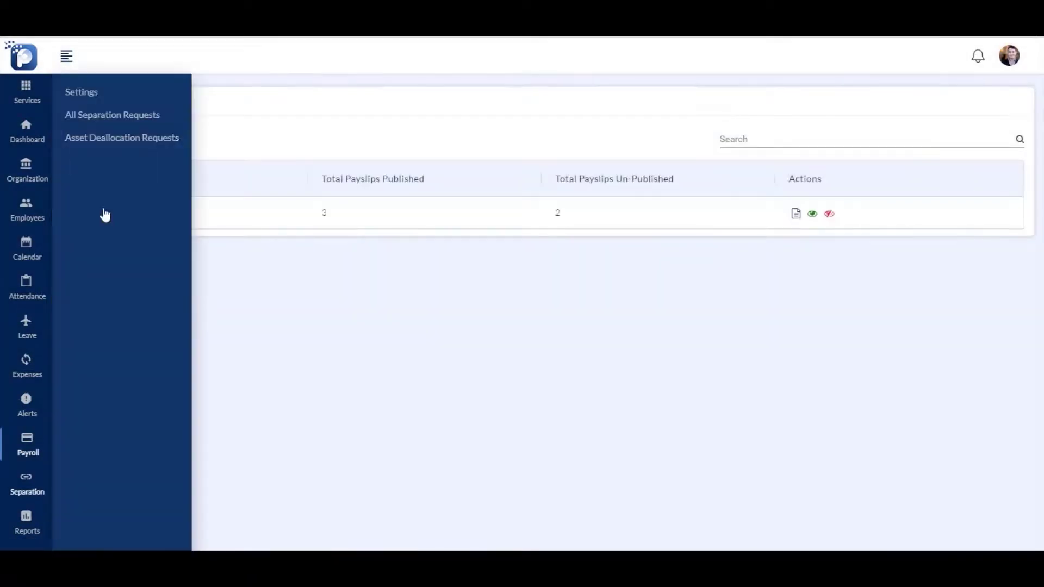
{"action": "left_click", "coordinate": [93, 100]}
{"action": "left_click", "coordinate": [980, 183]}
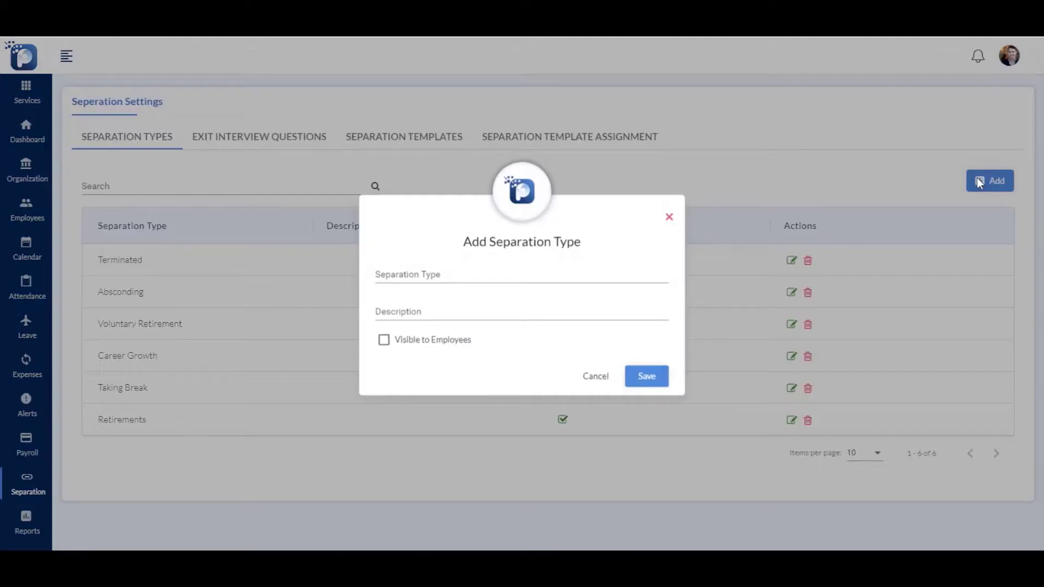
{"action": "left_click", "coordinate": [429, 276]}
{"action": "type", "text": "Sabbatical"}
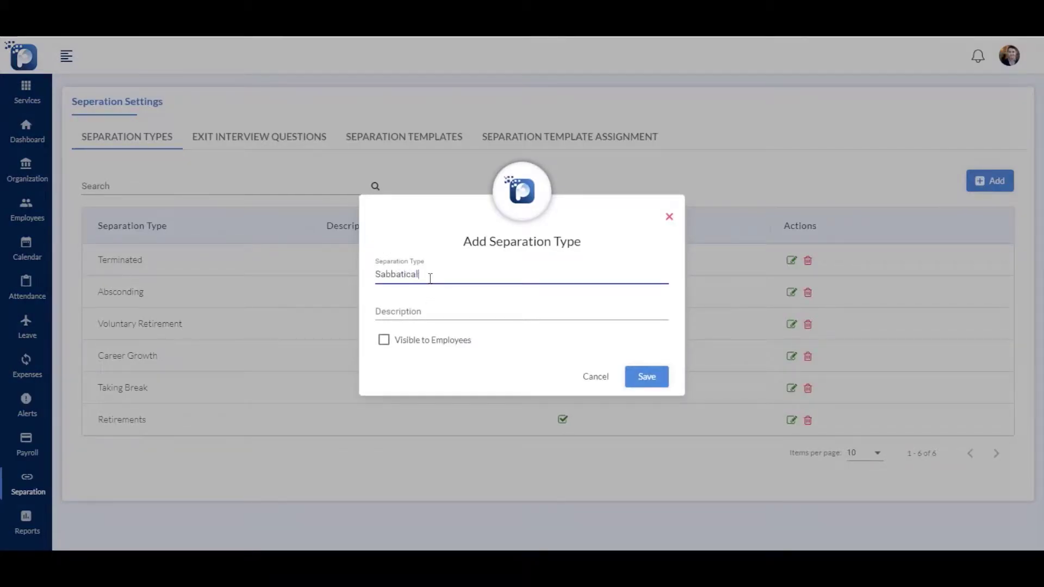
{"action": "left_click", "coordinate": [413, 311]}
{"action": "type", "text": "This category is applicable on employees going for a sabbatical leave."}
{"action": "left_click", "coordinate": [384, 340]}
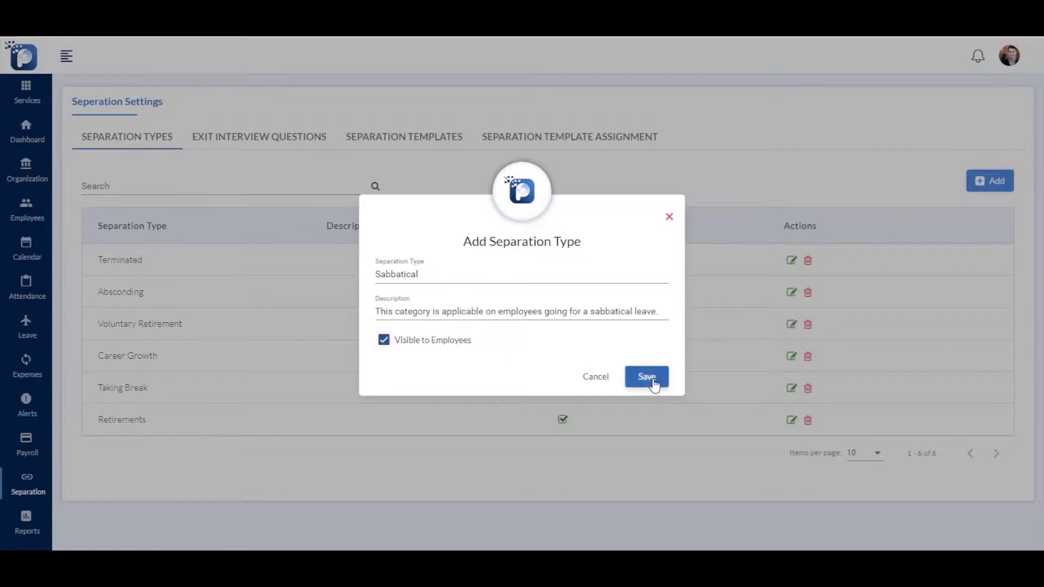
{"action": "left_click", "coordinate": [655, 383]}
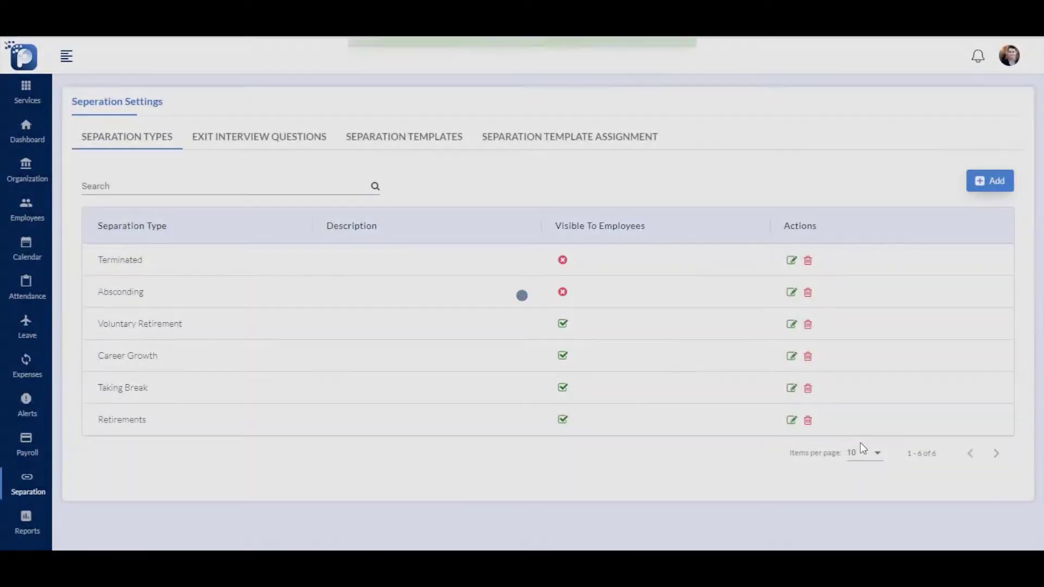
{"action": "left_click", "coordinate": [282, 137]}
Add the Sabbatical exit interview question 'What is the reason behind this decision of yours?'
{"action": "left_click", "coordinate": [976, 187]}
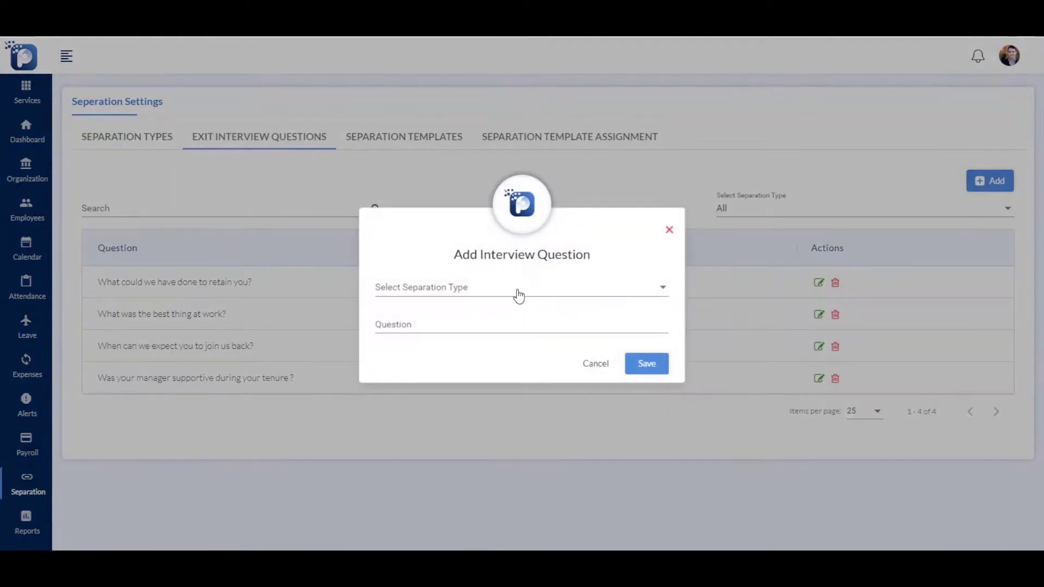
{"action": "left_click", "coordinate": [515, 296]}
{"action": "scroll", "coordinate": [484, 385], "scroll_direction": "down", "scroll_amount": 1}
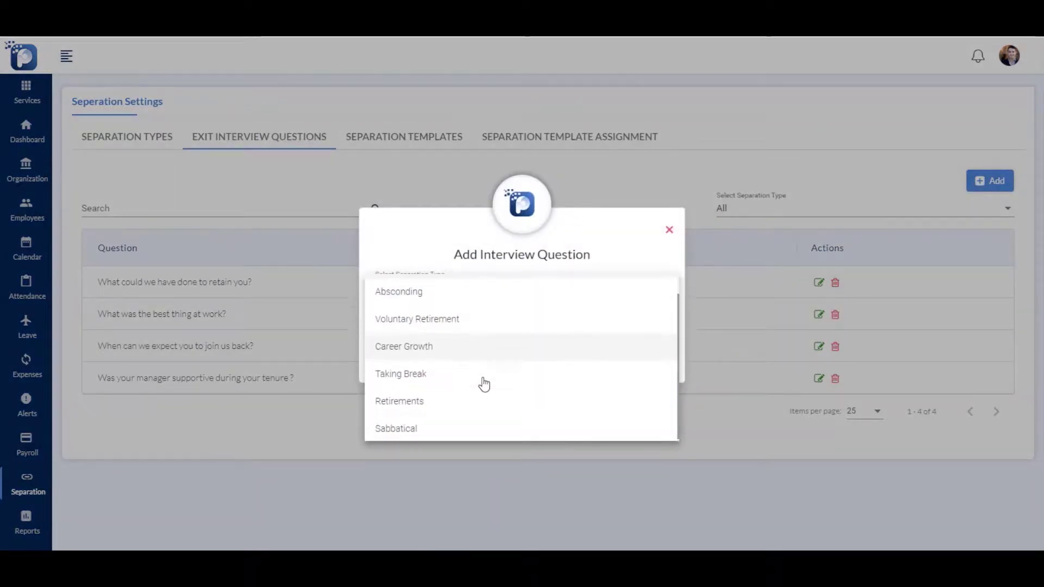
{"action": "left_click", "coordinate": [455, 429]}
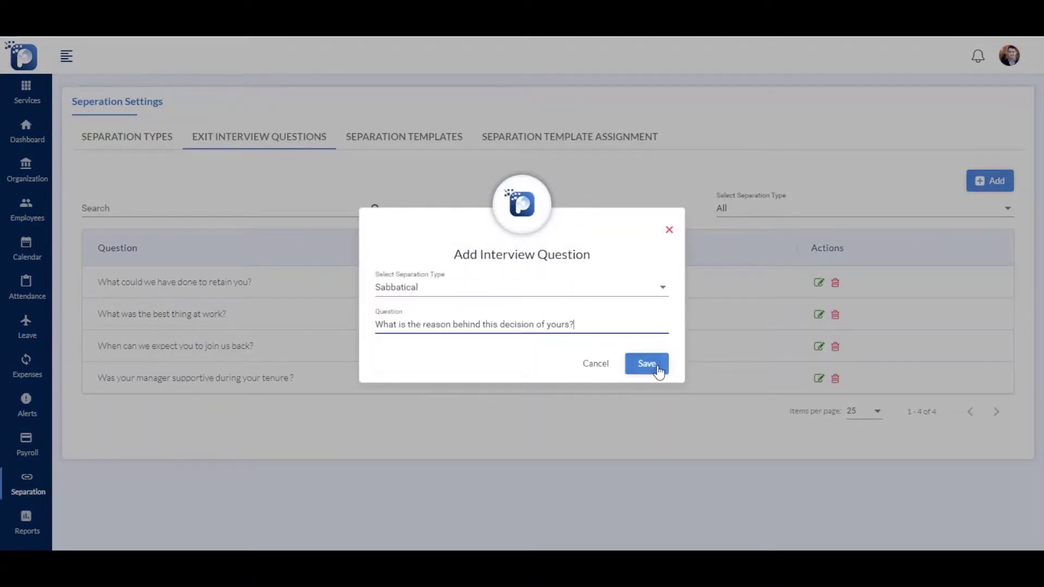
{"action": "left_click", "coordinate": [647, 365]}
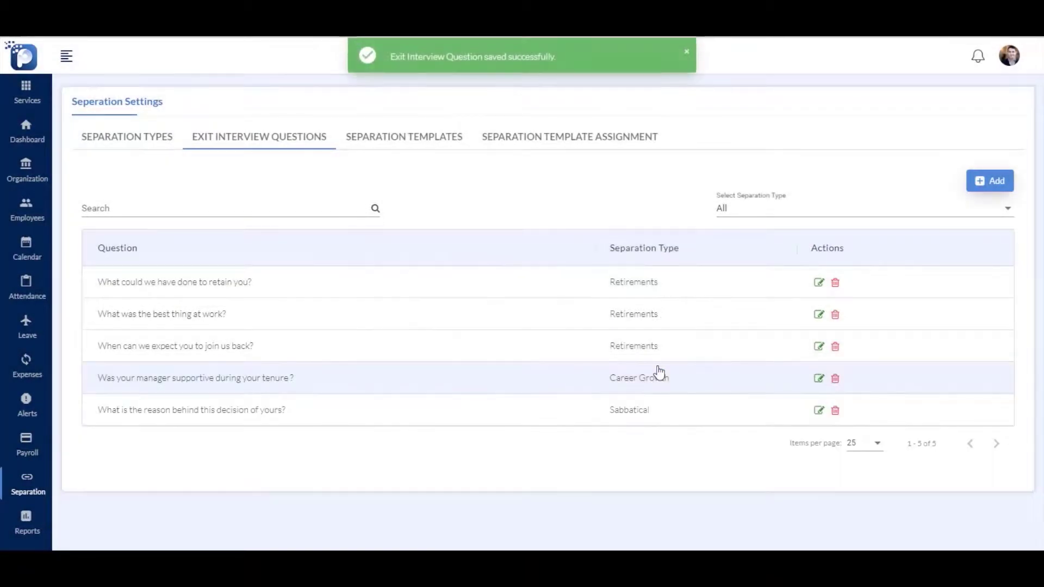
{"action": "left_click", "coordinate": [412, 137]}
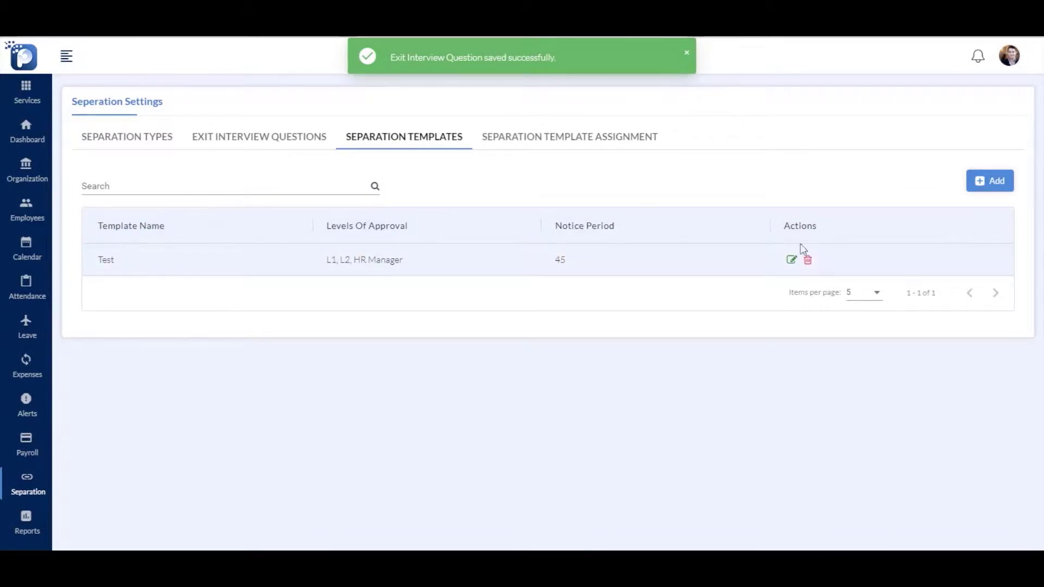
Create 'Nile Separation Template' with L1, L2, HR Manager approvals and a 90-day notice period
{"action": "left_click", "coordinate": [1005, 189]}
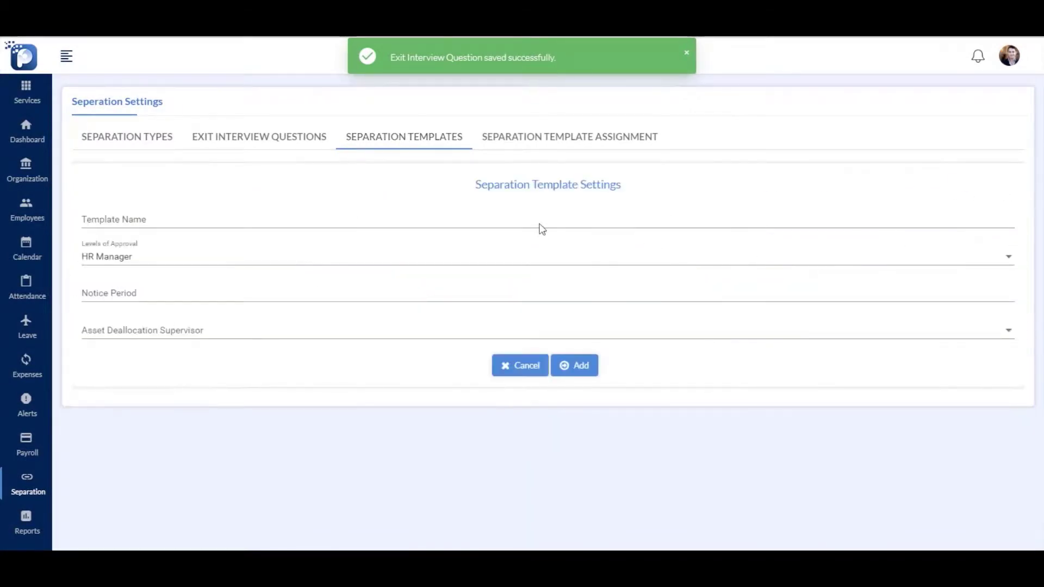
{"action": "left_click", "coordinate": [544, 221]}
{"action": "type", "text": "Nile"}
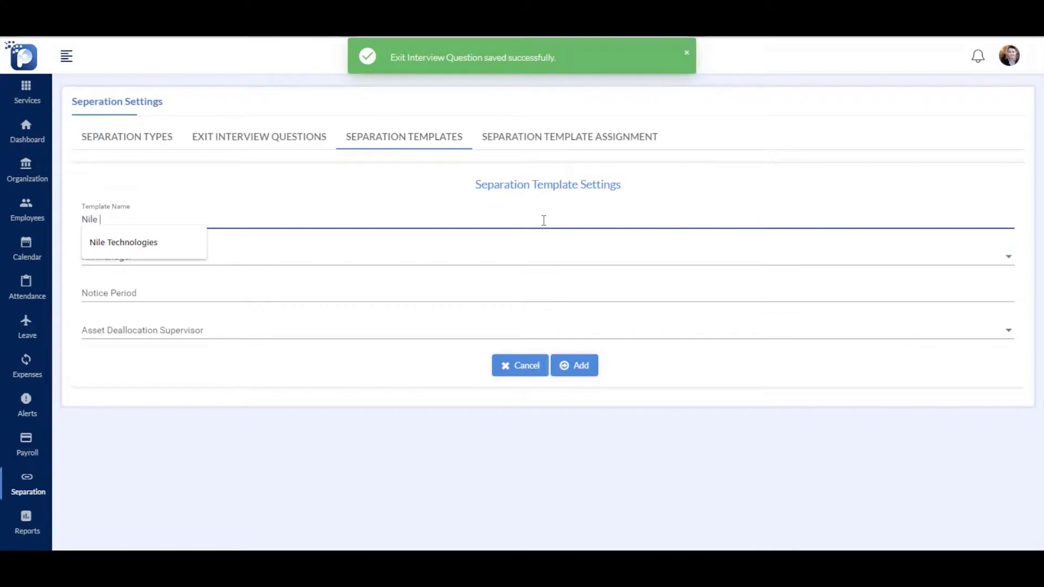
{"action": "type", "text": " Separation Template"}
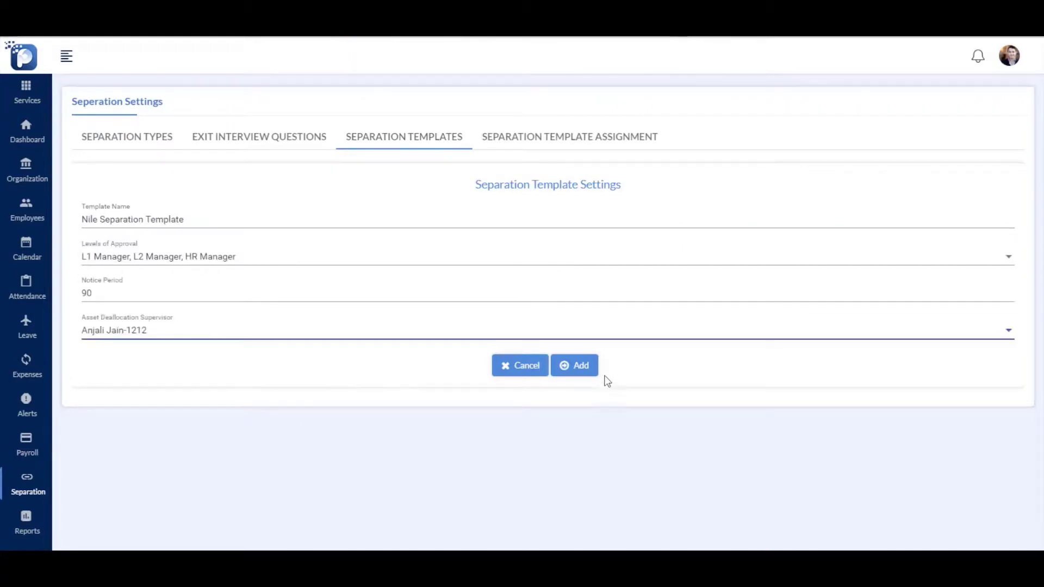
{"action": "left_click", "coordinate": [578, 366]}
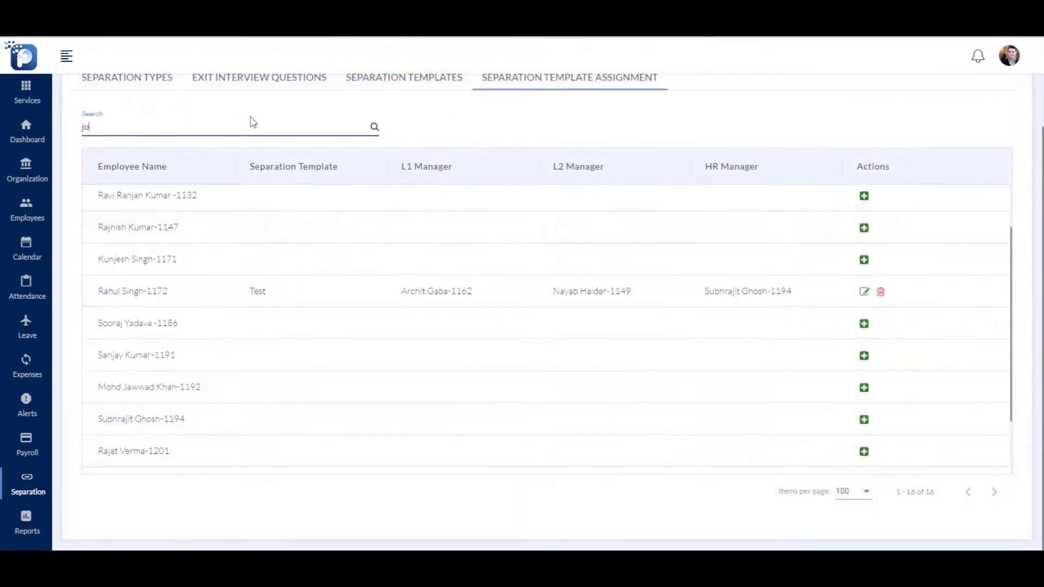
Assign the Nile Separation Template to the searched employee with L1, L2 and HR approvers
{"action": "type", "text": "hn"}
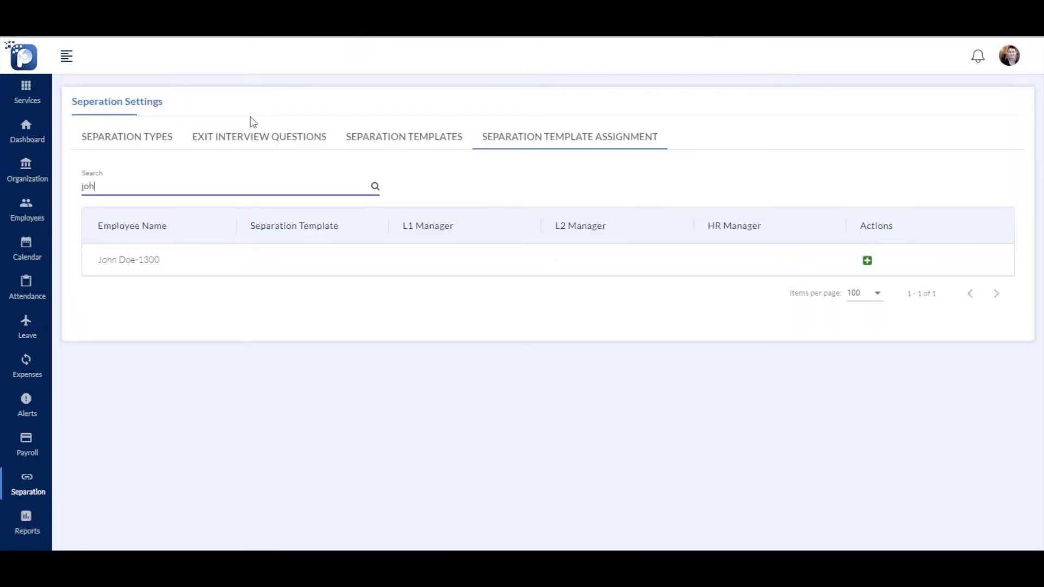
{"action": "left_click", "coordinate": [869, 262]}
{"action": "left_click", "coordinate": [561, 277]}
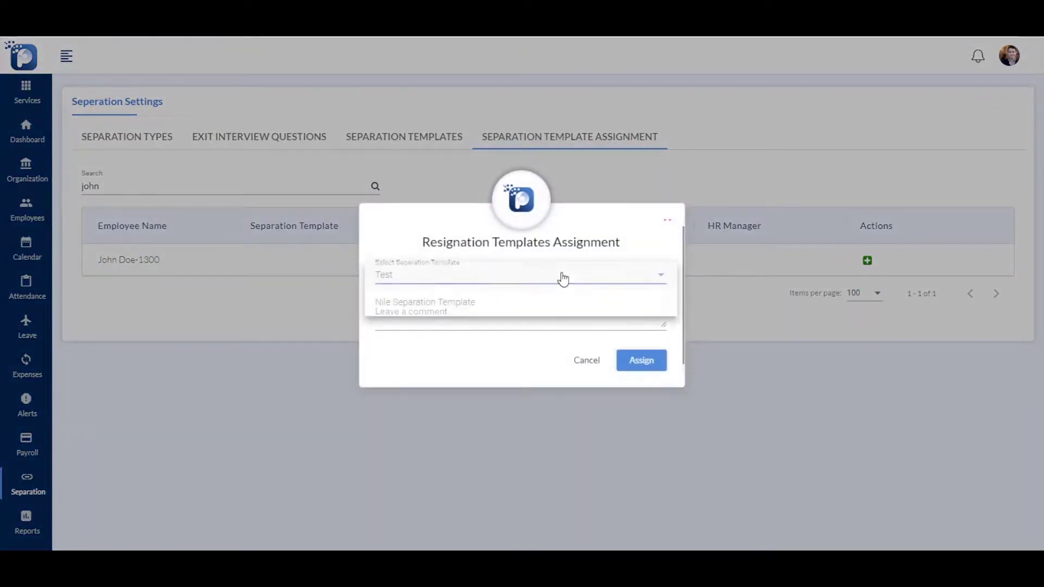
{"action": "left_click", "coordinate": [478, 311]}
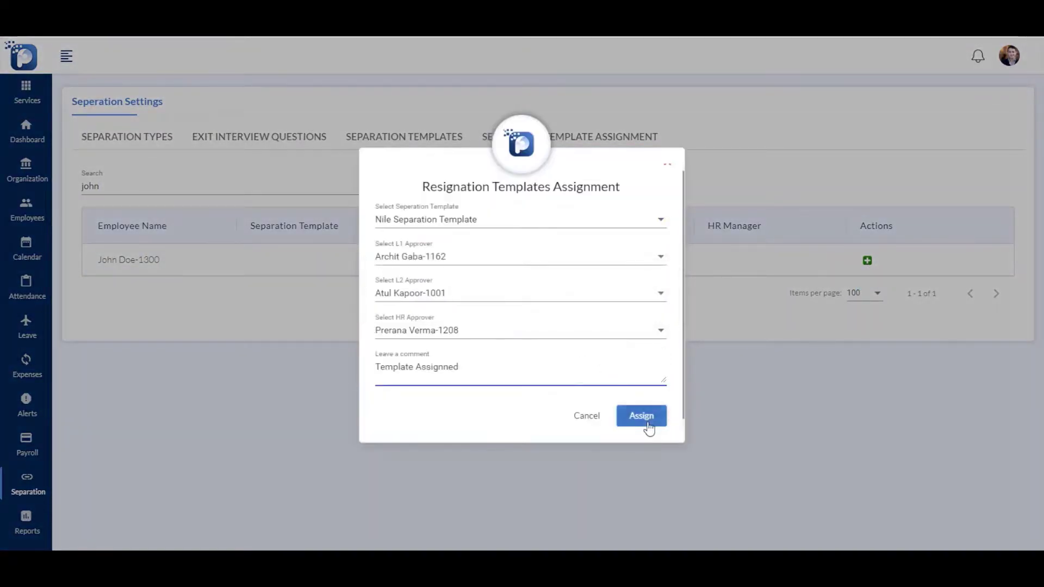
{"action": "left_click", "coordinate": [648, 427]}
{"action": "scroll", "coordinate": [583, 286], "scroll_direction": "down", "scroll_amount": 4}
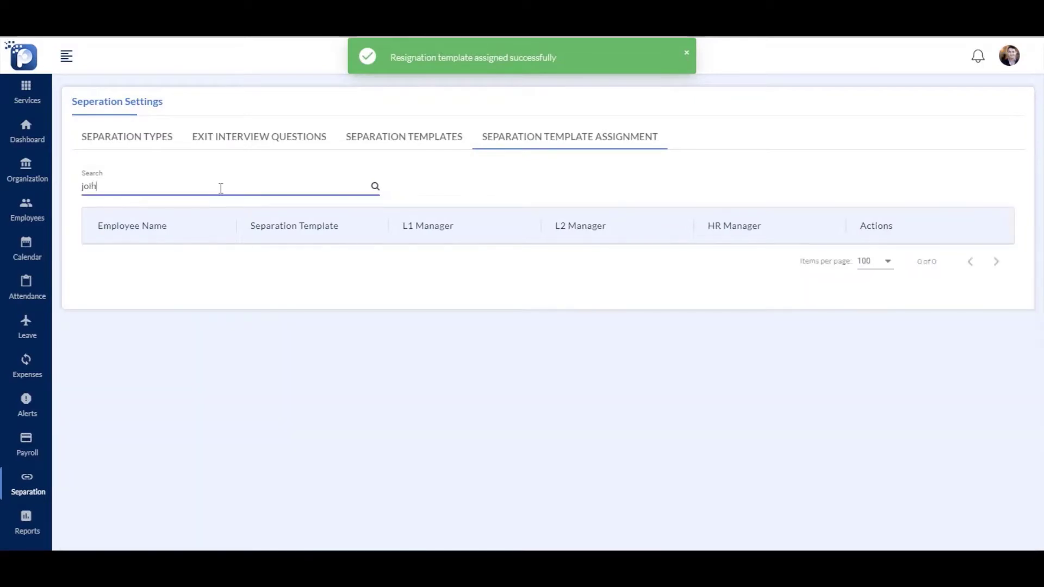
{"action": "key", "text": "BackSpace"}
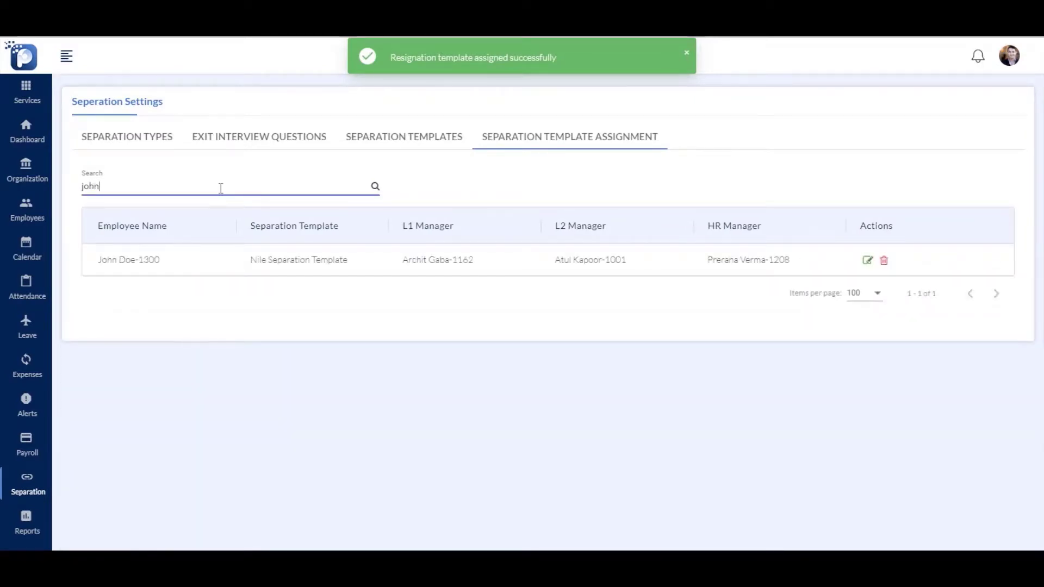
Inspect the first approved separation request's details, then open a blank separation request form
{"action": "mouse_move", "coordinate": [49, 492]}
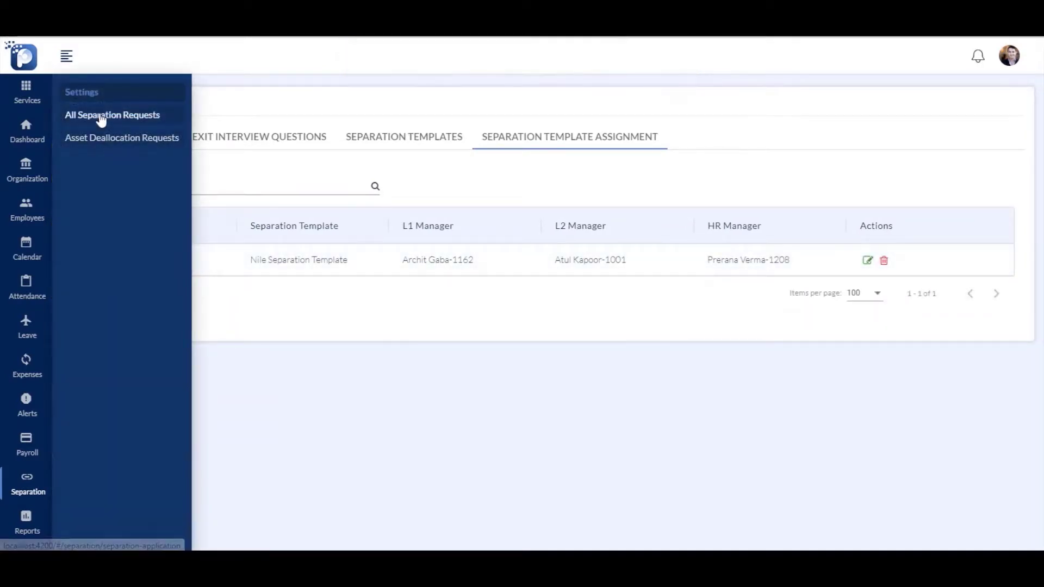
{"action": "left_click", "coordinate": [102, 116]}
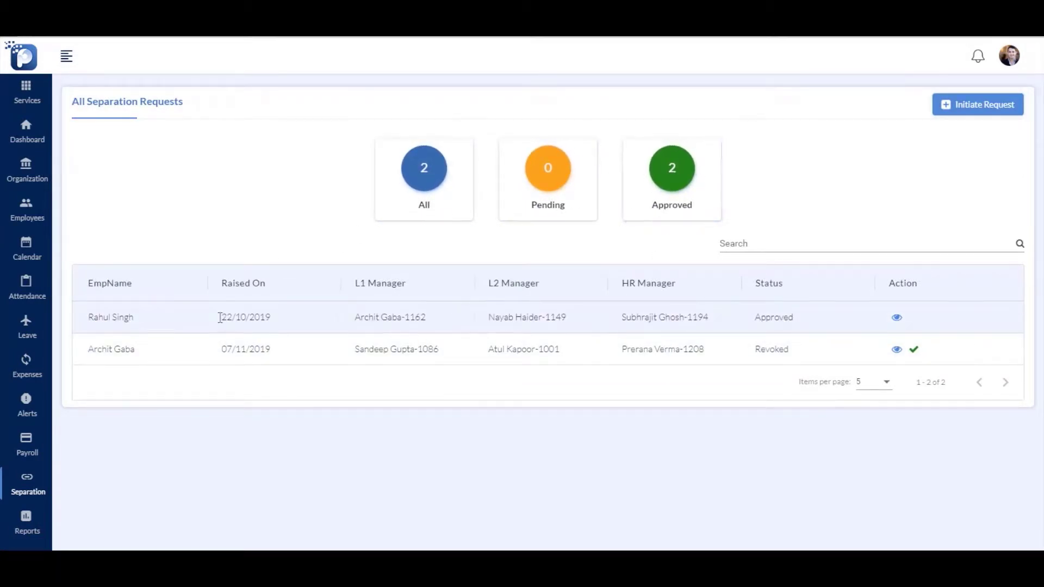
{"action": "left_click", "coordinate": [897, 317]}
{"action": "scroll", "coordinate": [191, 212], "scroll_direction": "down", "scroll_amount": 3}
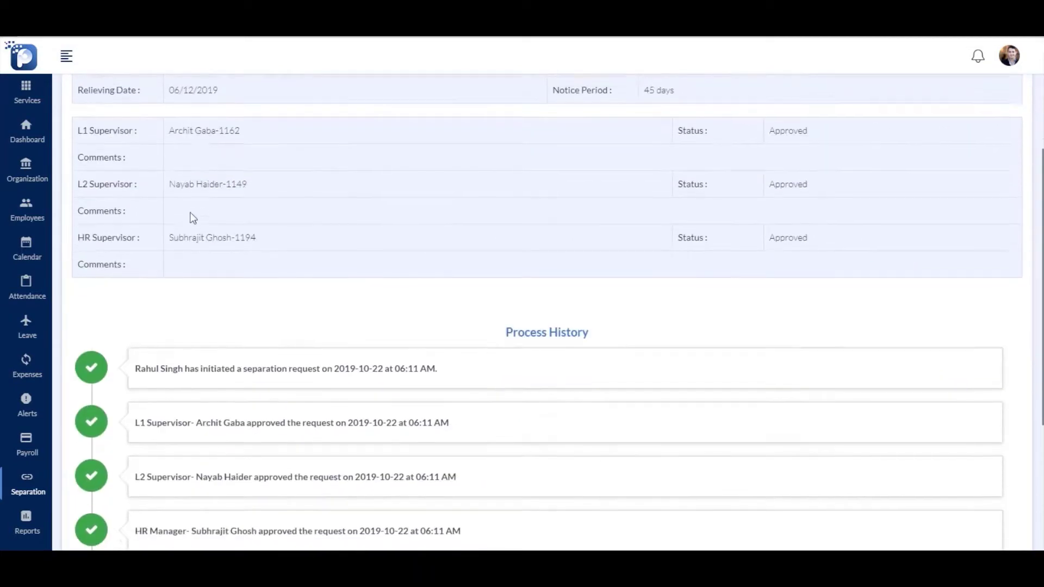
{"action": "scroll", "coordinate": [191, 217], "scroll_direction": "down", "scroll_amount": 4}
{"action": "scroll", "coordinate": [326, 273], "scroll_direction": "up", "scroll_amount": 6}
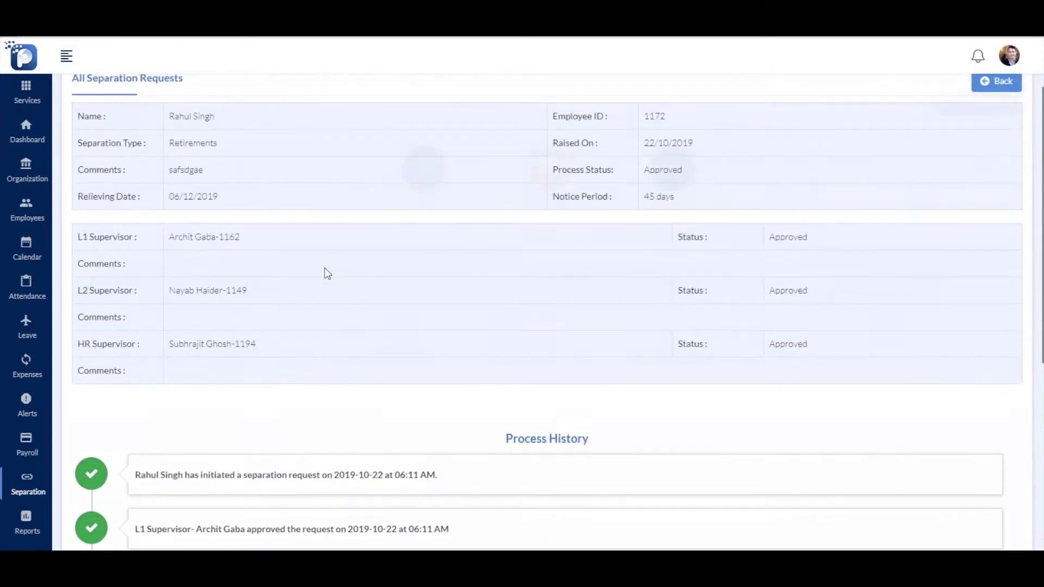
{"action": "left_click", "coordinate": [990, 81]}
{"action": "left_click", "coordinate": [973, 109]}
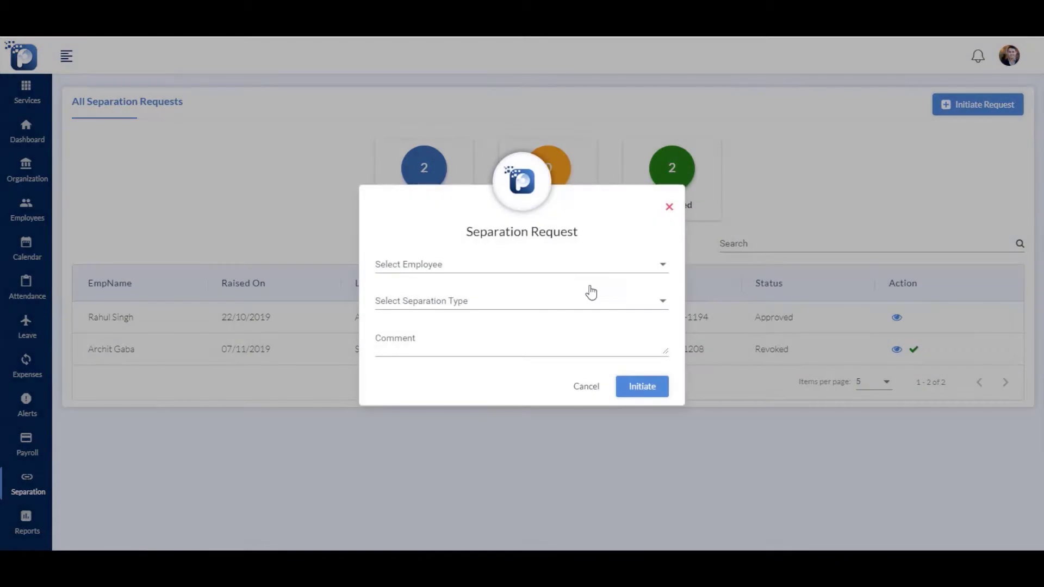
Initiate a separation request for the last employee in the Select Employee list
{"action": "left_click", "coordinate": [591, 267]}
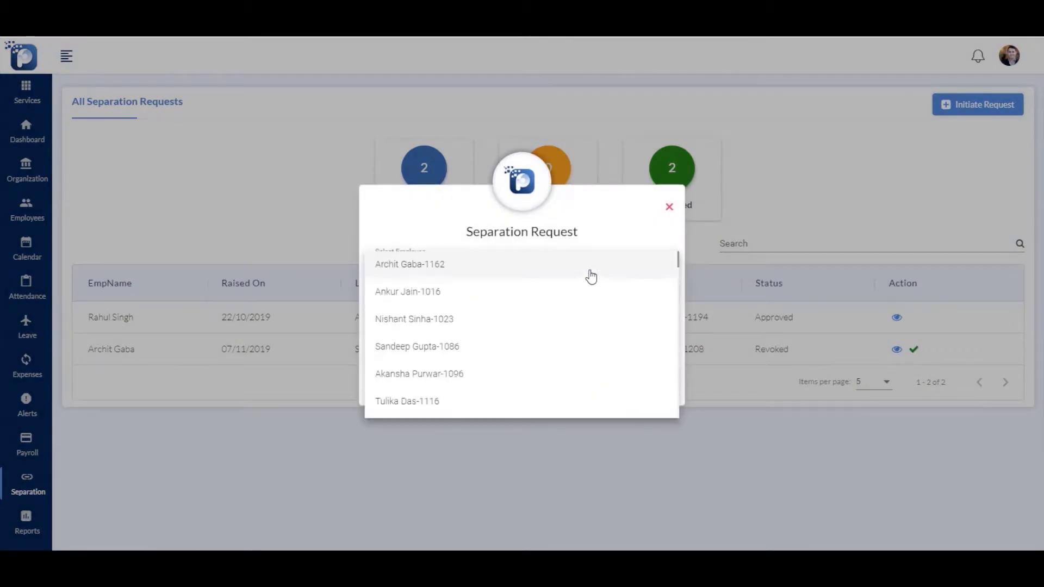
{"action": "scroll", "coordinate": [591, 277], "scroll_direction": "down", "scroll_amount": 5}
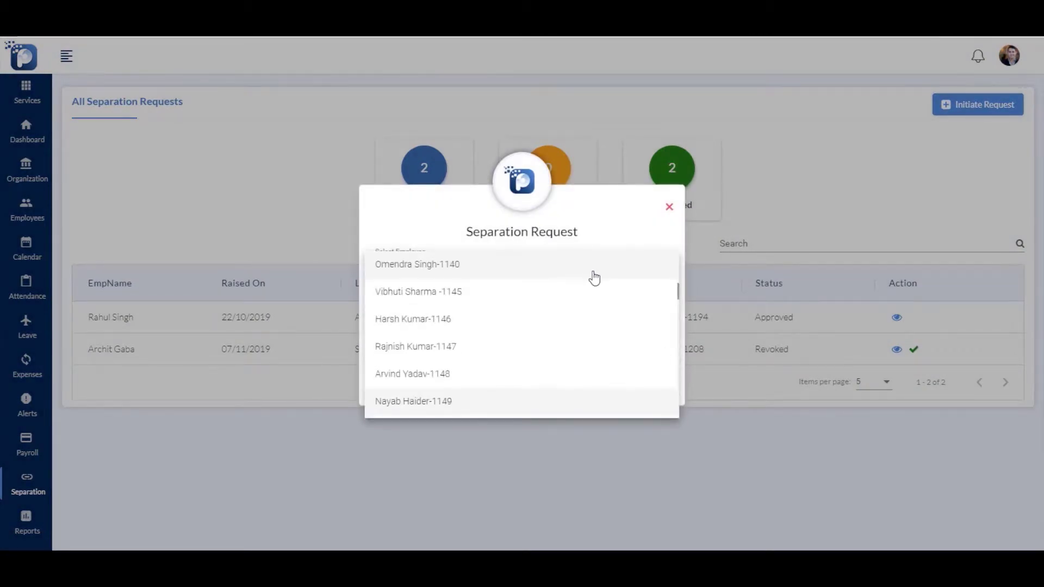
{"action": "scroll", "coordinate": [595, 280], "scroll_direction": "down", "scroll_amount": 10}
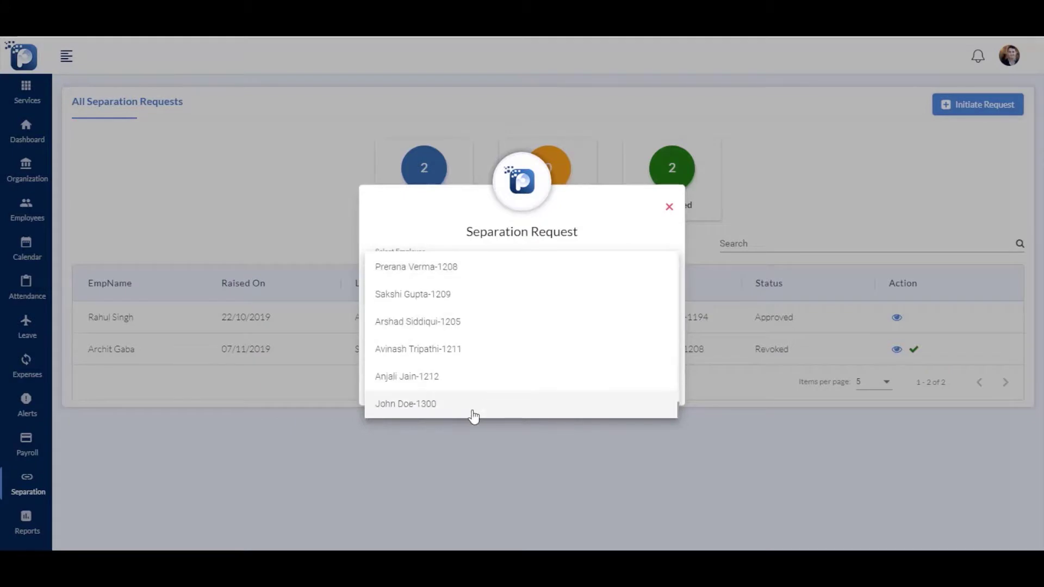
{"action": "left_click", "coordinate": [474, 404]}
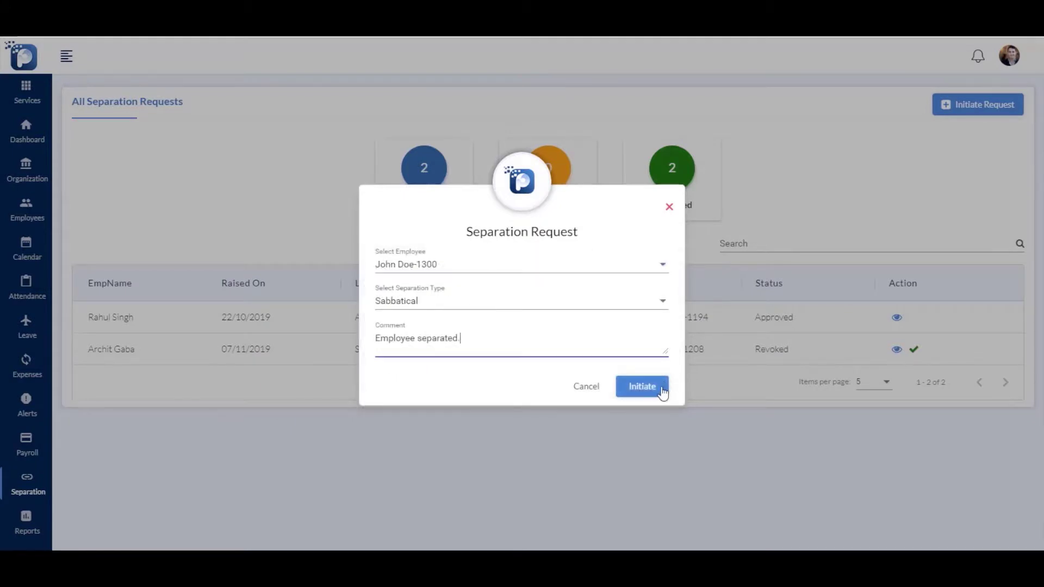
{"action": "left_click", "coordinate": [653, 389]}
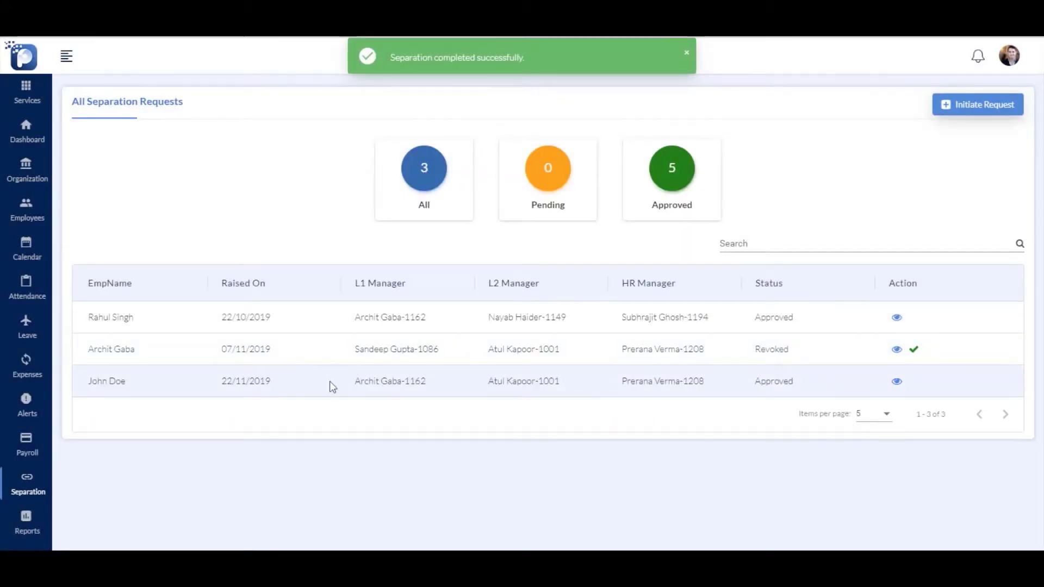
Review the new request's completed process history, then go back to the requests list
{"action": "left_click", "coordinate": [897, 381]}
{"action": "scroll", "coordinate": [459, 335], "scroll_direction": "down", "scroll_amount": 5}
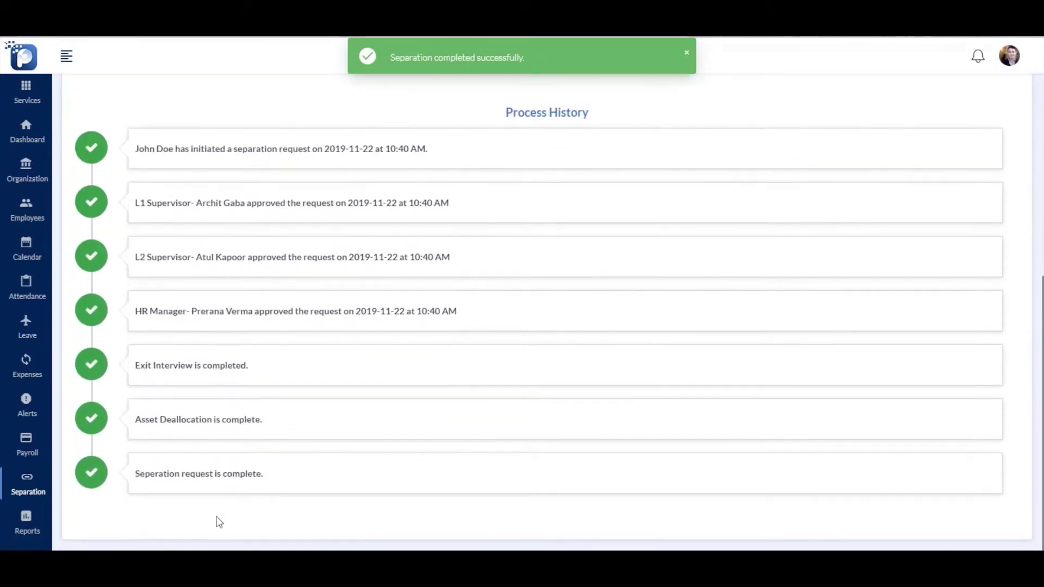
{"action": "scroll", "coordinate": [380, 462], "scroll_direction": "up", "scroll_amount": 6}
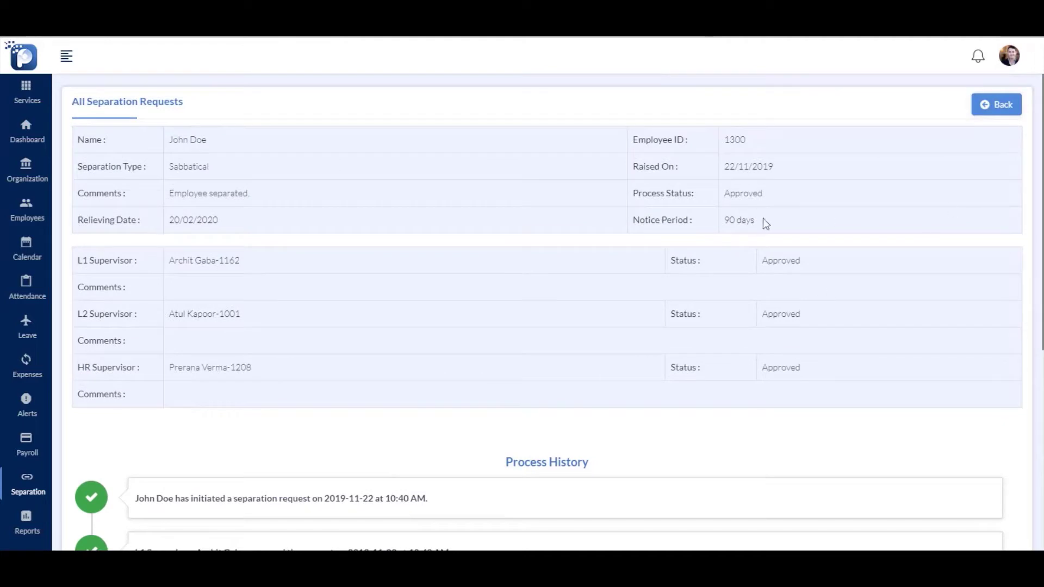
{"action": "left_click", "coordinate": [996, 104]}
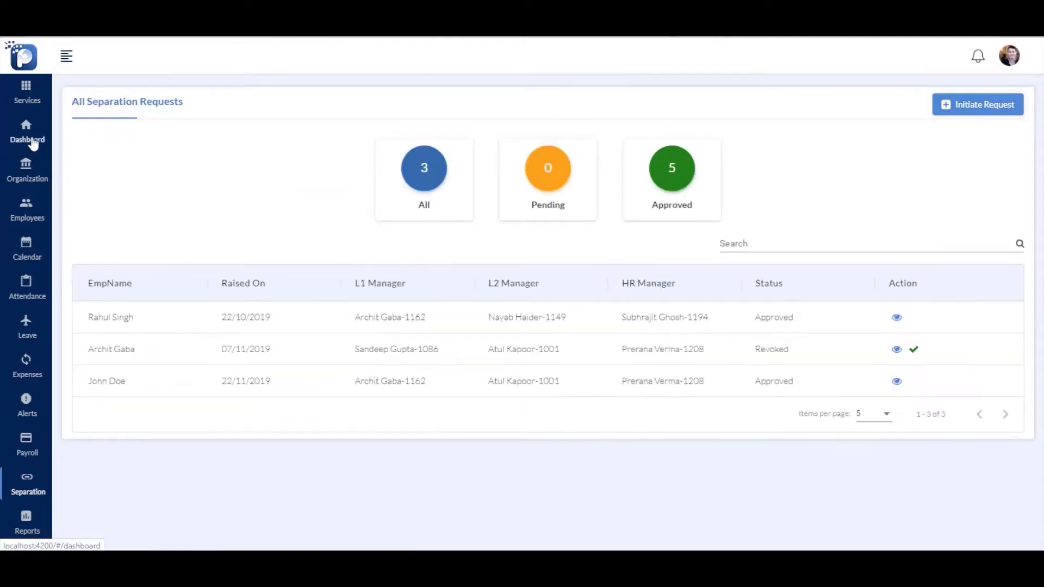
View the dashboard's work anniversaries and new joinee lists
{"action": "left_click", "coordinate": [31, 140]}
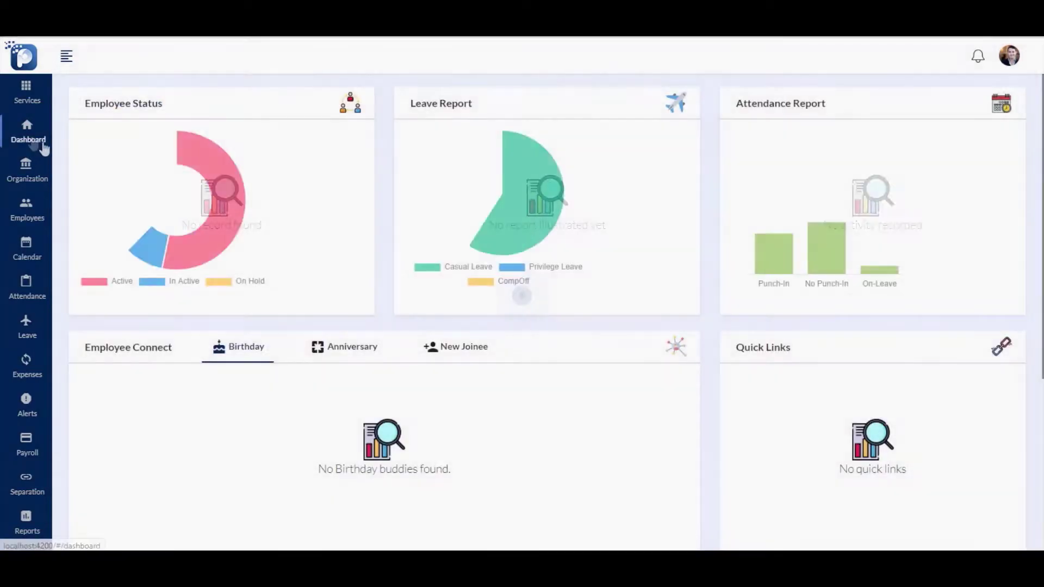
{"action": "mouse_move", "coordinate": [220, 249]}
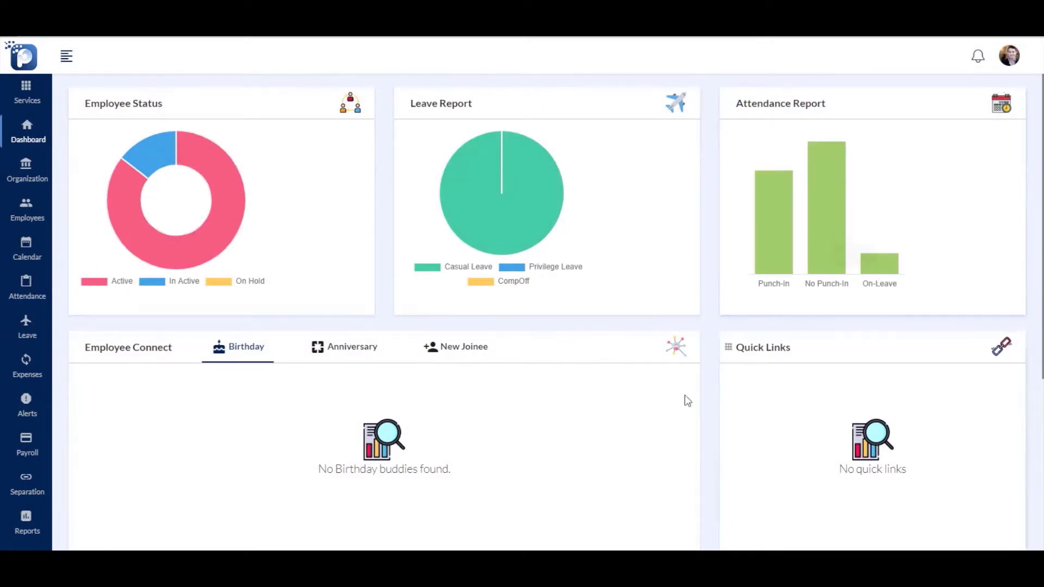
{"action": "scroll", "coordinate": [310, 247], "scroll_direction": "down", "scroll_amount": 2}
{"action": "left_click", "coordinate": [346, 221]}
{"action": "left_click", "coordinate": [488, 225]}
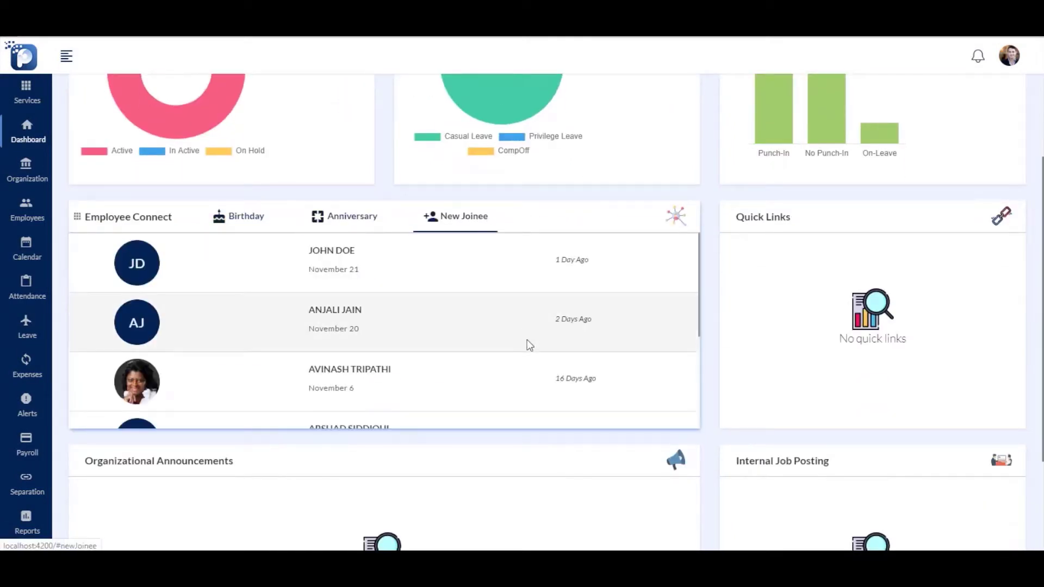
Move the Employee Status and Attendance Report cards into new dashboard slots
{"action": "scroll", "coordinate": [527, 345], "scroll_direction": "down", "scroll_amount": 3}
{"action": "scroll", "coordinate": [527, 345], "scroll_direction": "up", "scroll_amount": 2}
{"action": "left_click_drag", "start_coordinate": [329, 275], "coordinate": [647, 296]}
{"action": "left_click_drag", "start_coordinate": [808, 247], "coordinate": [472, 244]}
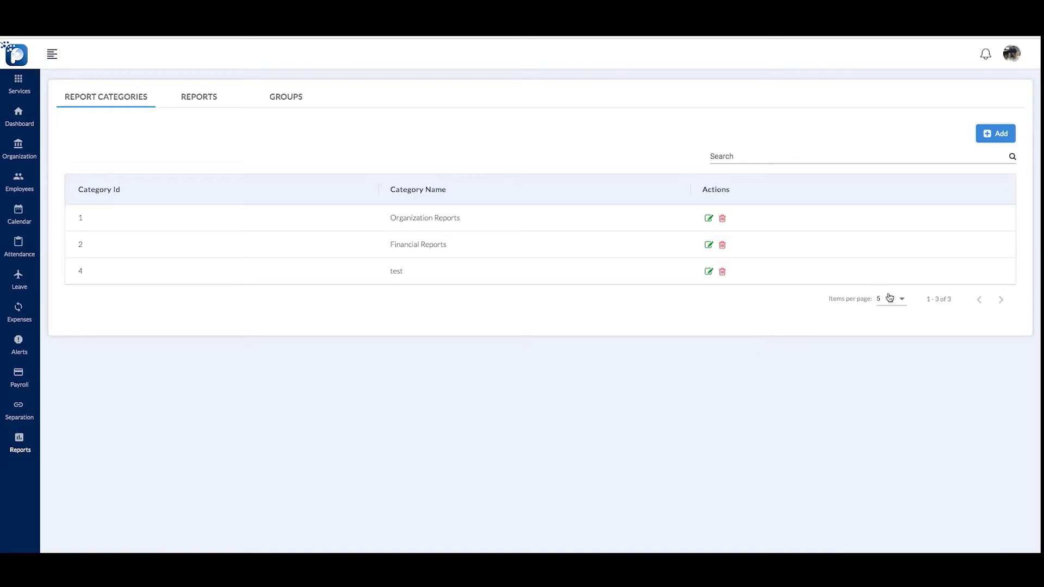
Add a report category named 'Custom Report Category', then view the reports list
{"action": "left_click", "coordinate": [994, 141]}
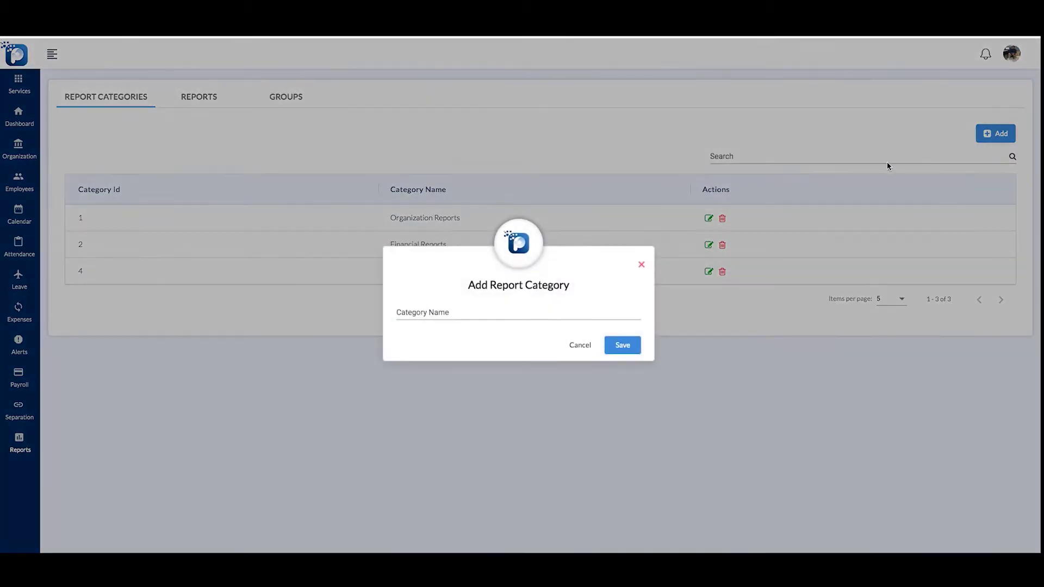
{"action": "left_click", "coordinate": [536, 315]}
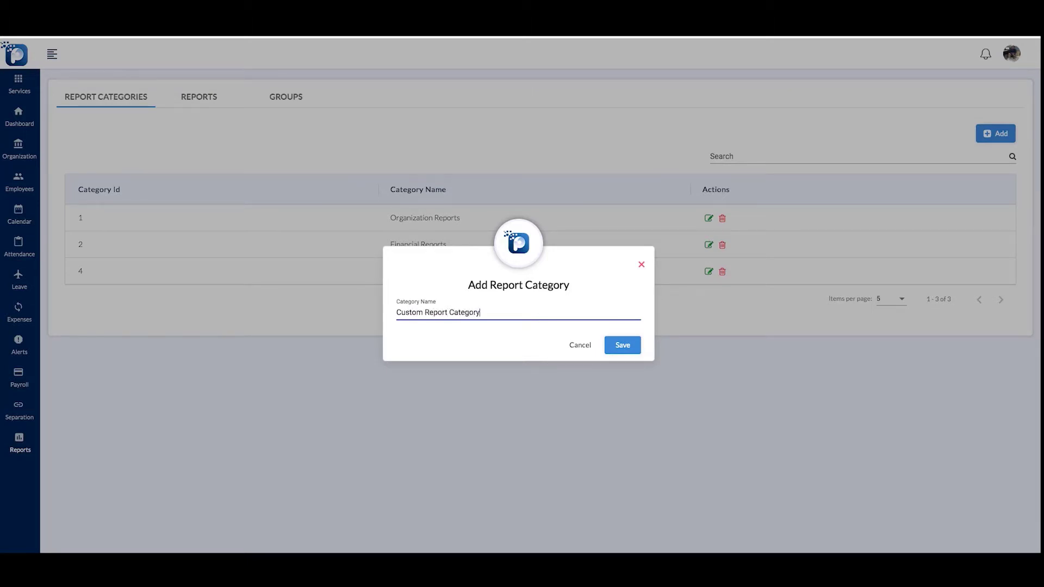
{"action": "left_click", "coordinate": [624, 349]}
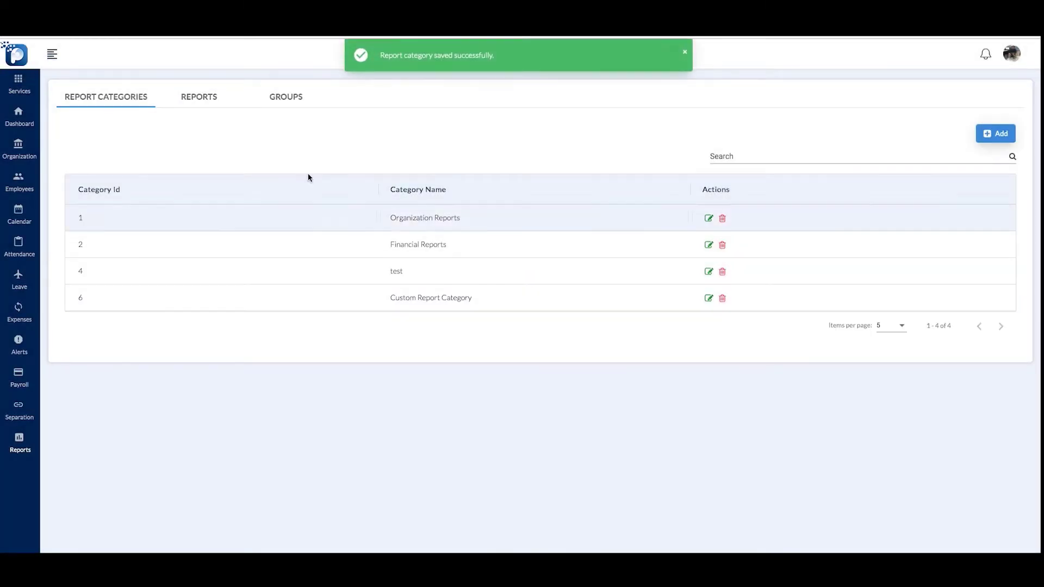
{"action": "left_click", "coordinate": [199, 99]}
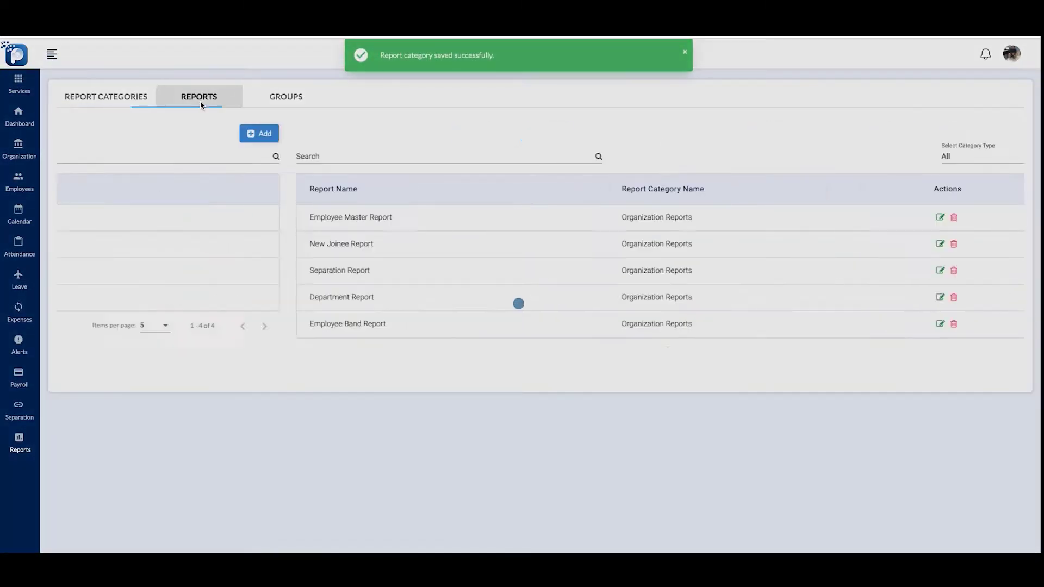
Save a new 'Assets Report' under Custom Report Category, then view the report groups
{"action": "left_click", "coordinate": [993, 160]}
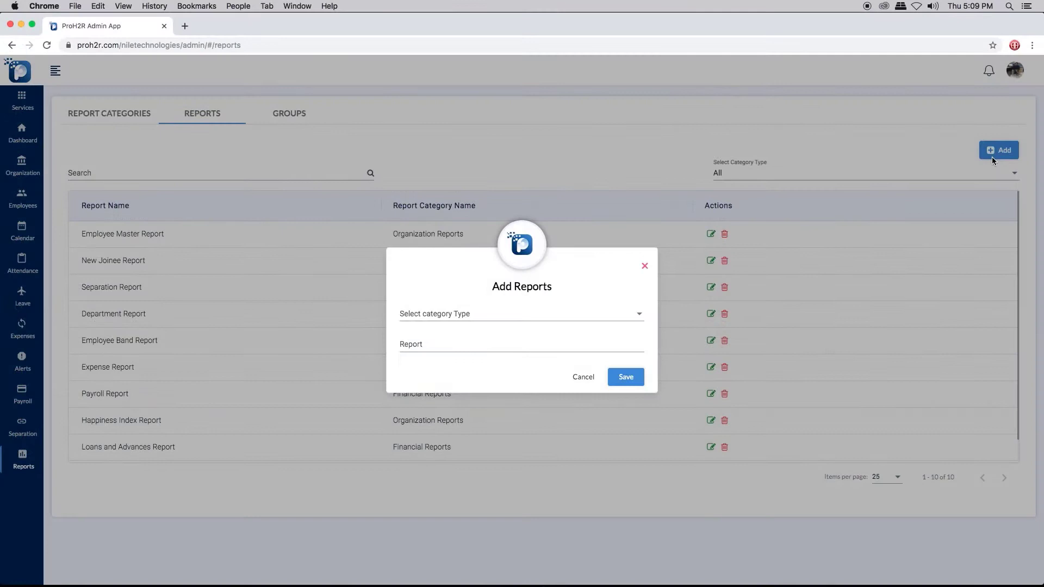
{"action": "left_click", "coordinate": [551, 316]}
{"action": "left_click", "coordinate": [545, 384]}
{"action": "left_click", "coordinate": [494, 343]}
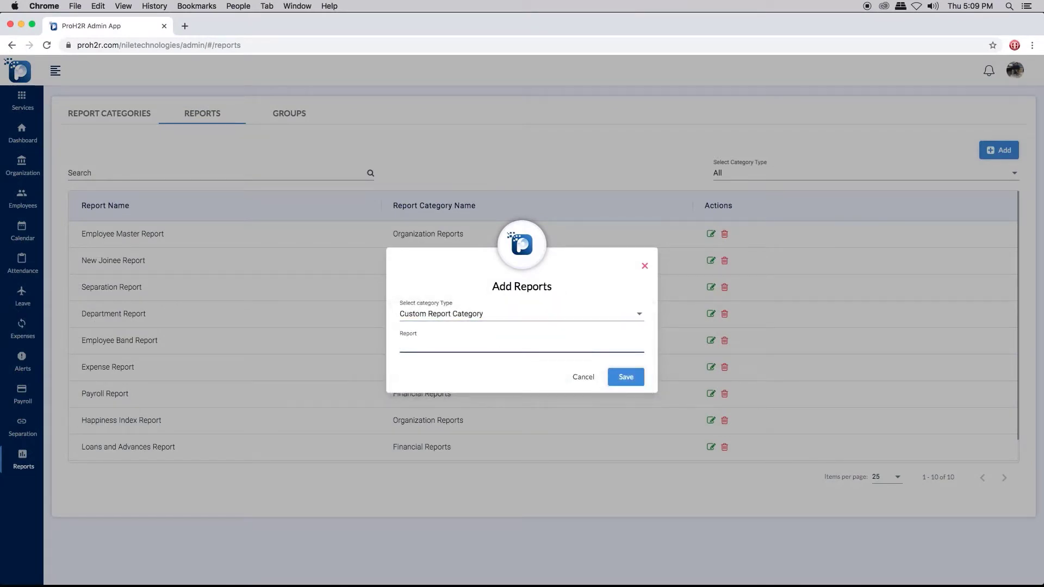
{"action": "left_click", "coordinate": [634, 375]}
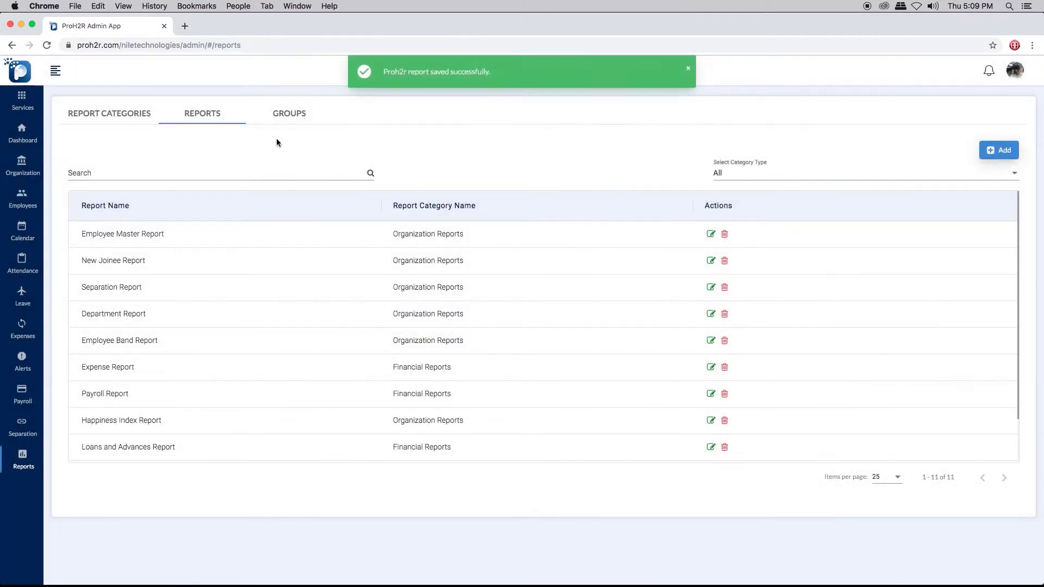
{"action": "left_click", "coordinate": [287, 117]}
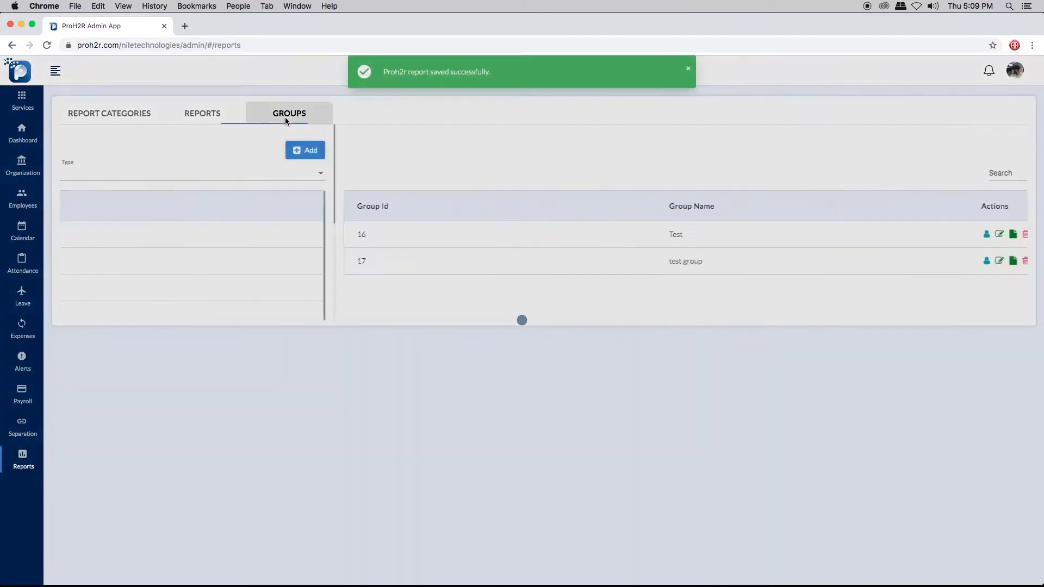
Create the group 'Custom Report Group' and assign users from All Departments
{"action": "left_click", "coordinate": [999, 150]}
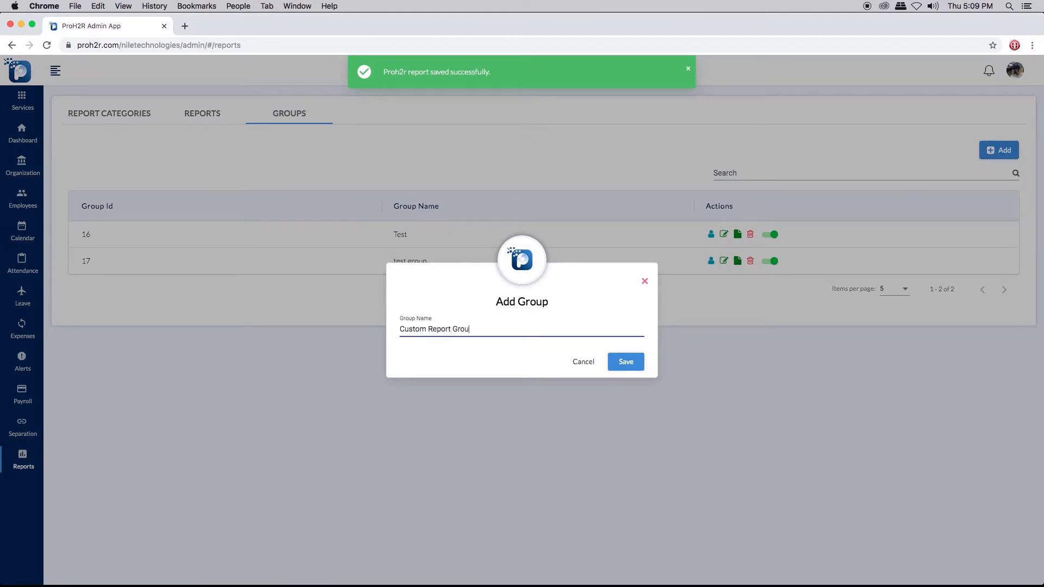
{"action": "left_click", "coordinate": [625, 361]}
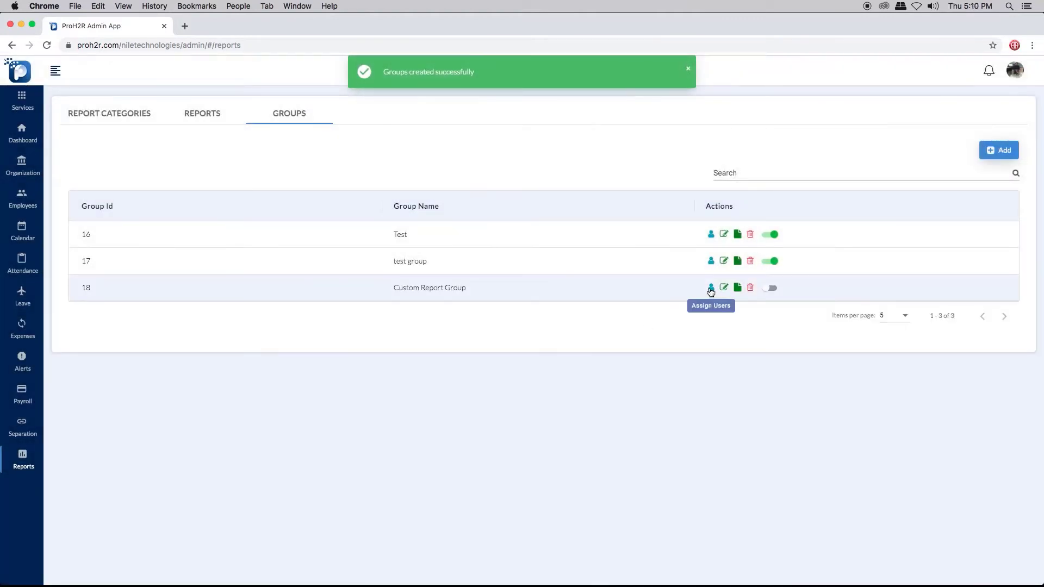
{"action": "left_click", "coordinate": [711, 288]}
{"action": "left_click", "coordinate": [588, 351]}
{"action": "left_click", "coordinate": [416, 369]}
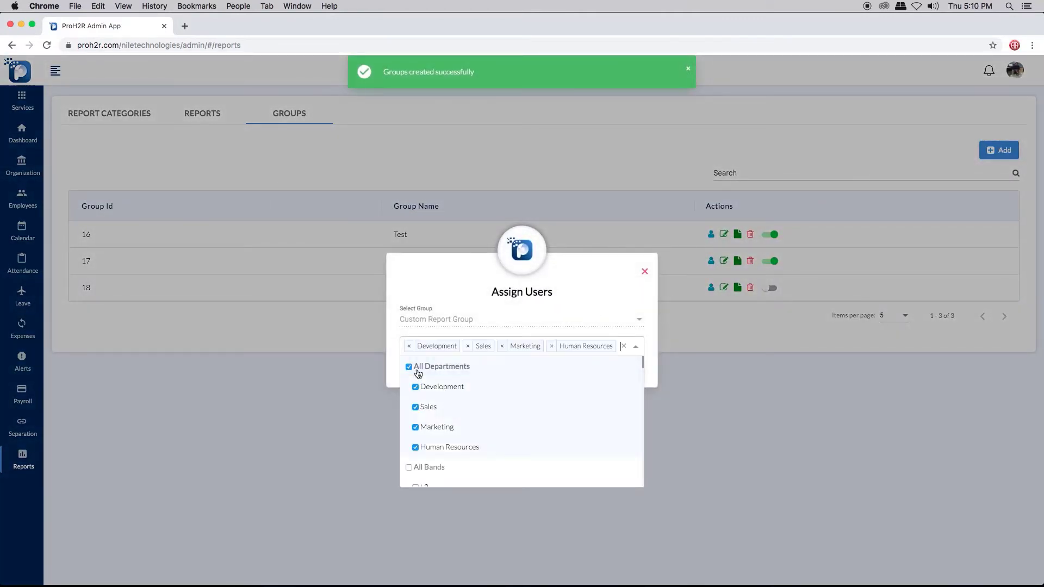
{"action": "left_click", "coordinate": [607, 325]}
{"action": "left_click", "coordinate": [623, 371]}
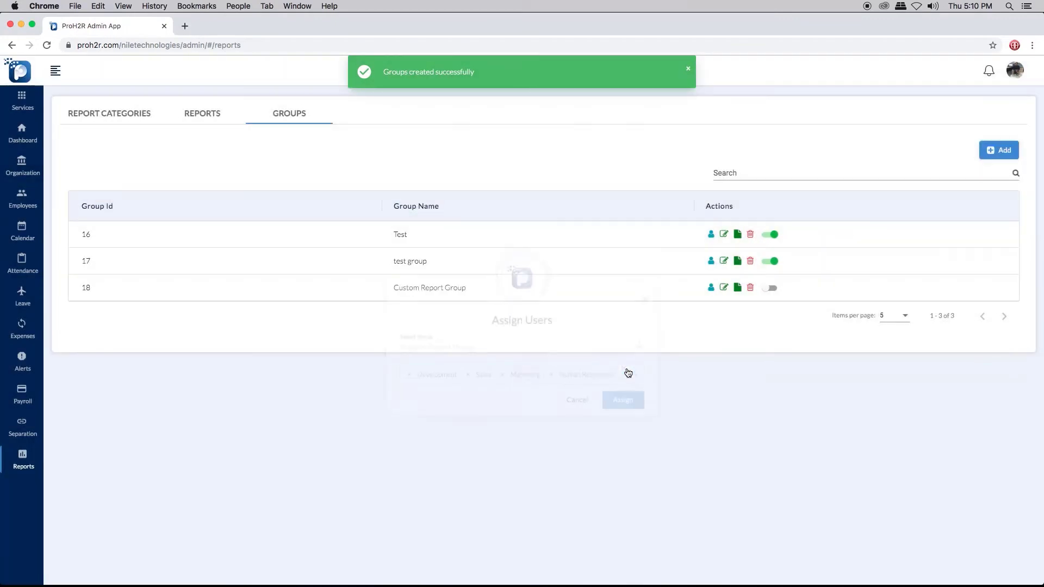
Assign the Assets Report to Custom Report Group
{"action": "left_click", "coordinate": [738, 289]}
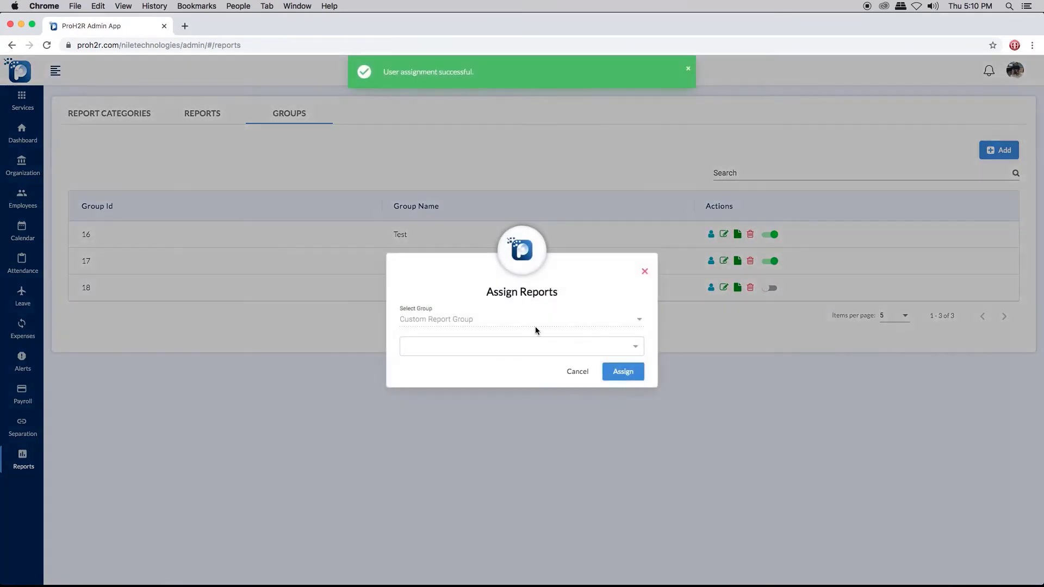
{"action": "left_click", "coordinate": [539, 347]}
{"action": "left_click_drag", "start_coordinate": [639, 409], "coordinate": [654, 487]}
{"action": "left_click", "coordinate": [412, 459]}
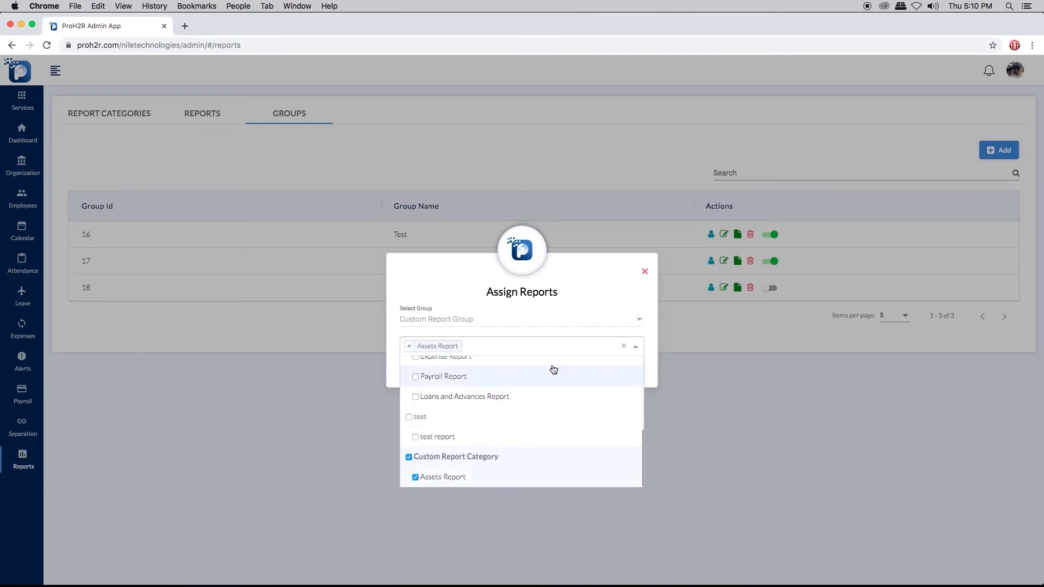
{"action": "left_click", "coordinate": [590, 327]}
{"action": "left_click", "coordinate": [620, 369]}
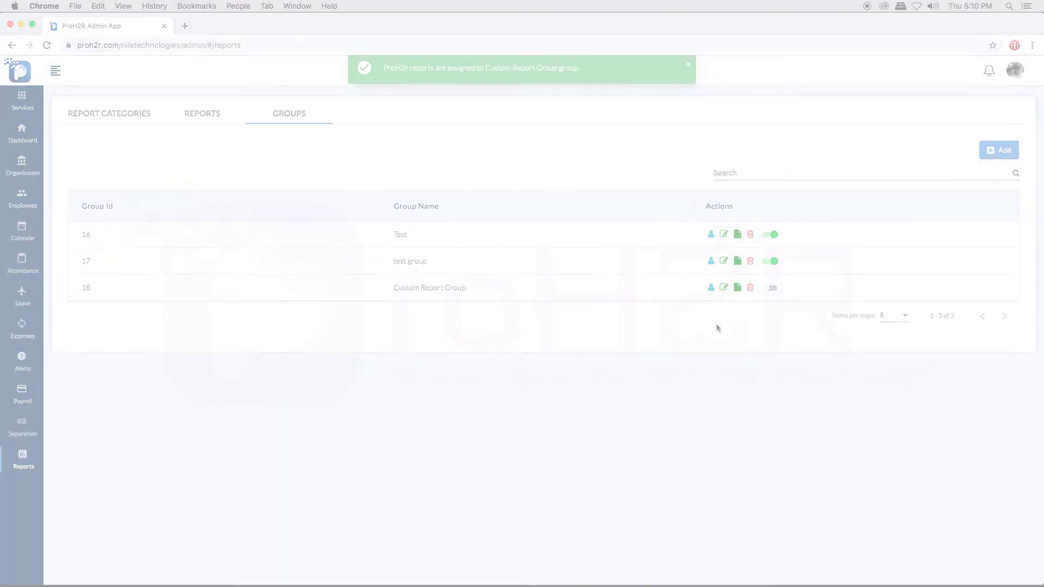